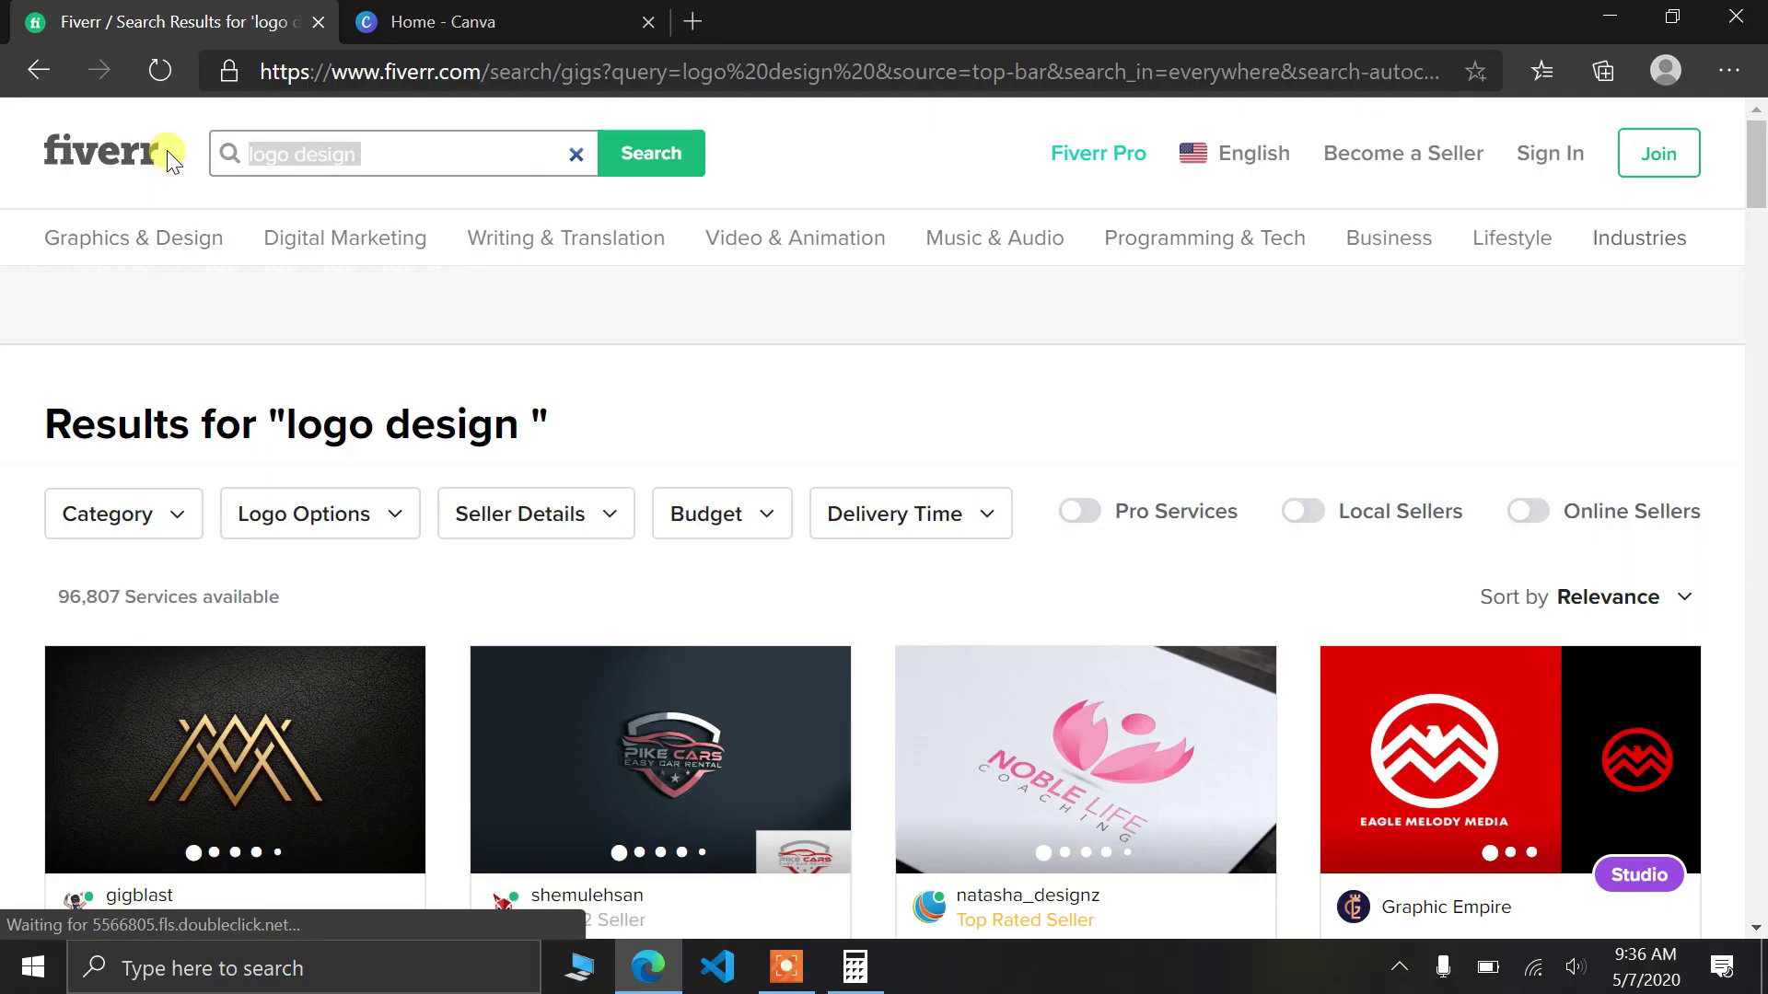
- Search Fiverr for "logo design" using the matching suggestion and check how many services are available
type("logo de")
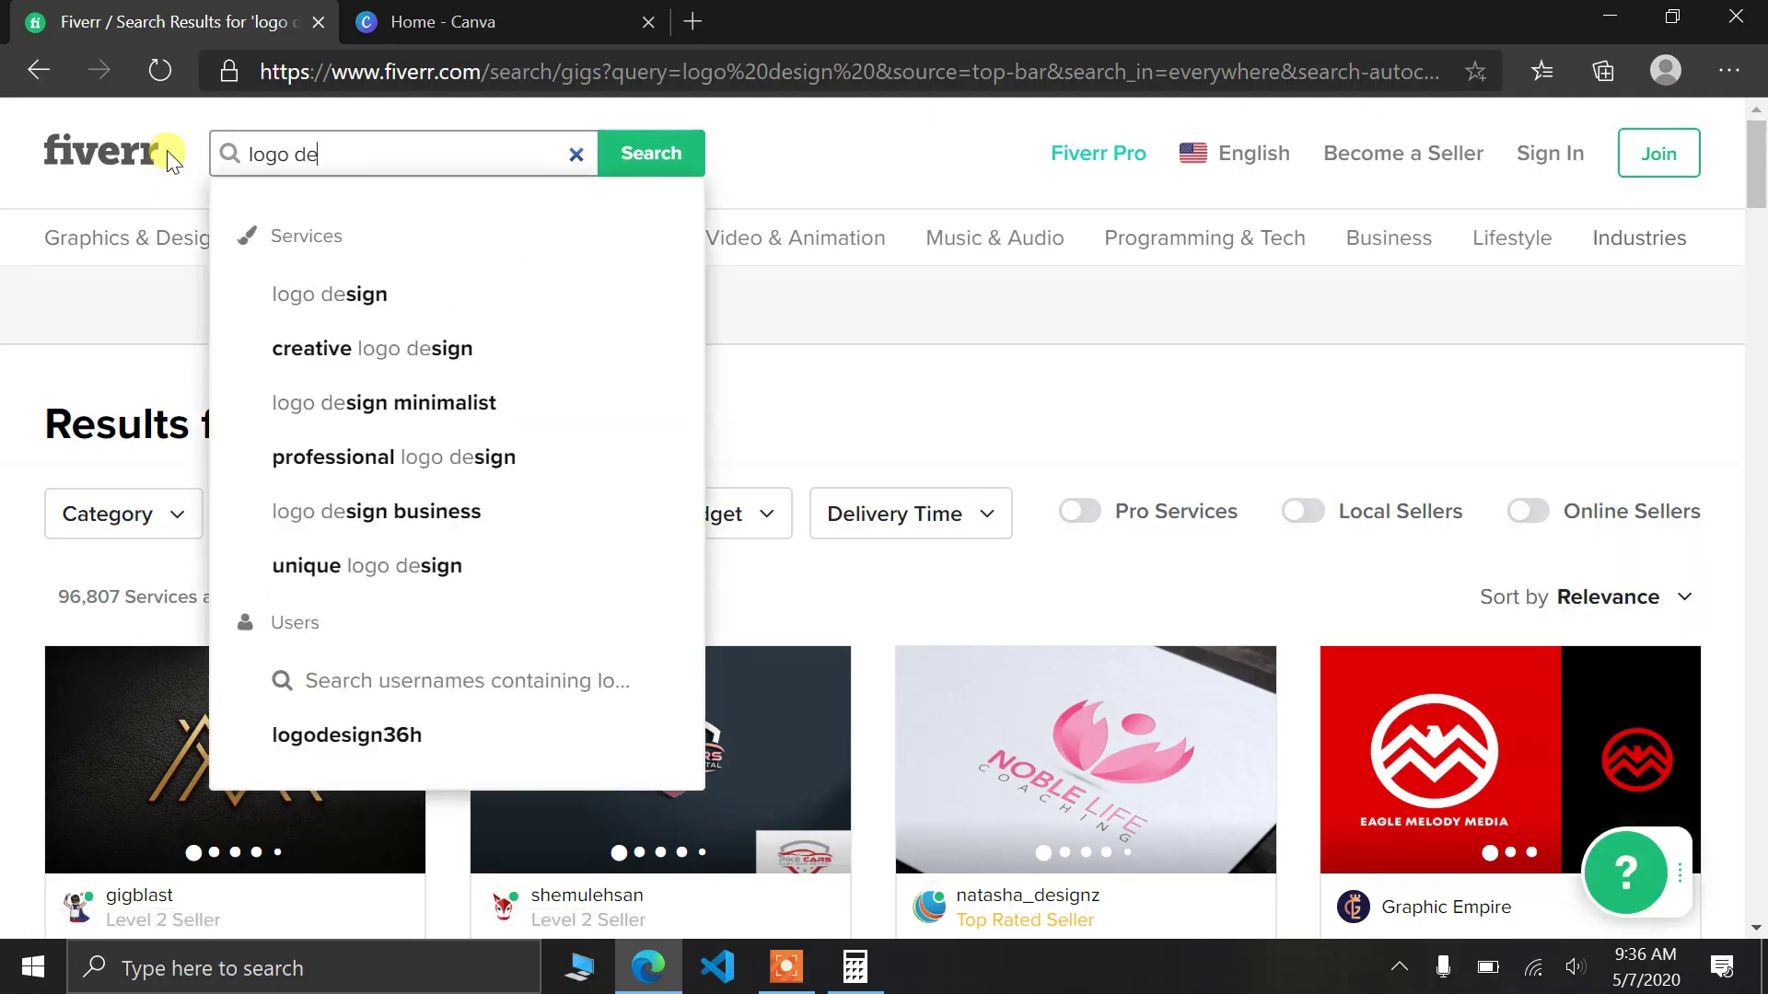
key("Down")
key("Return")
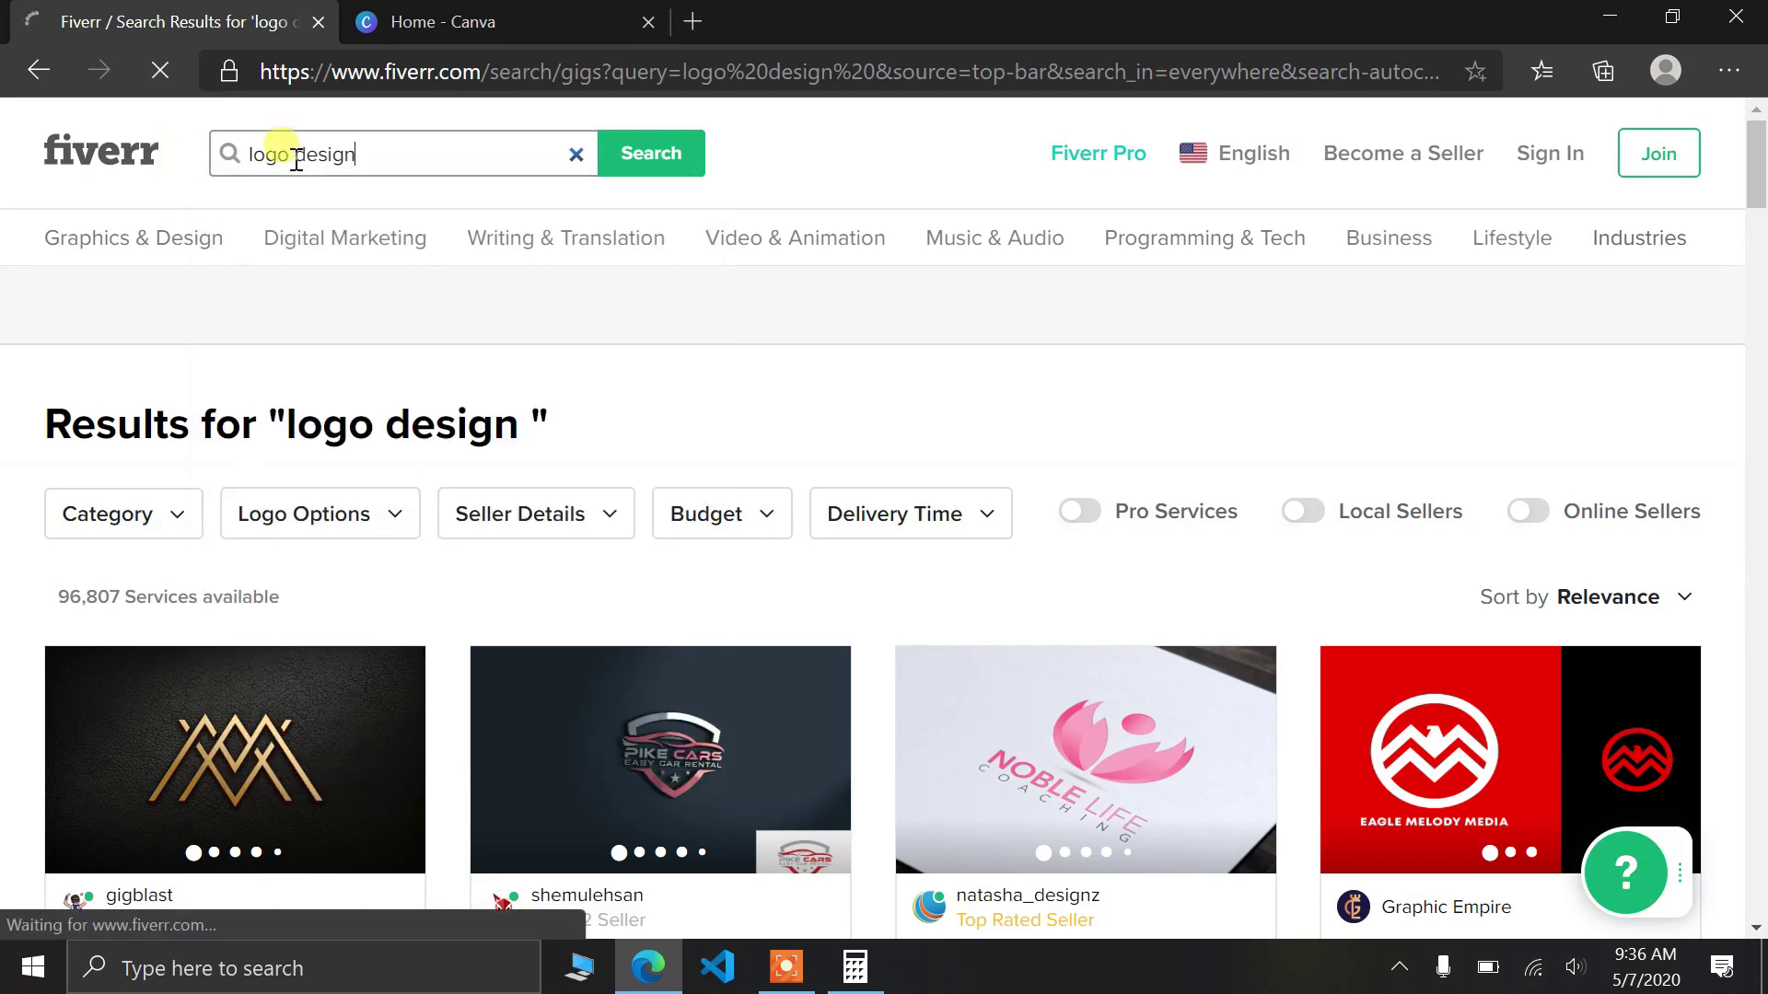
scroll(671, 363, "down", 1)
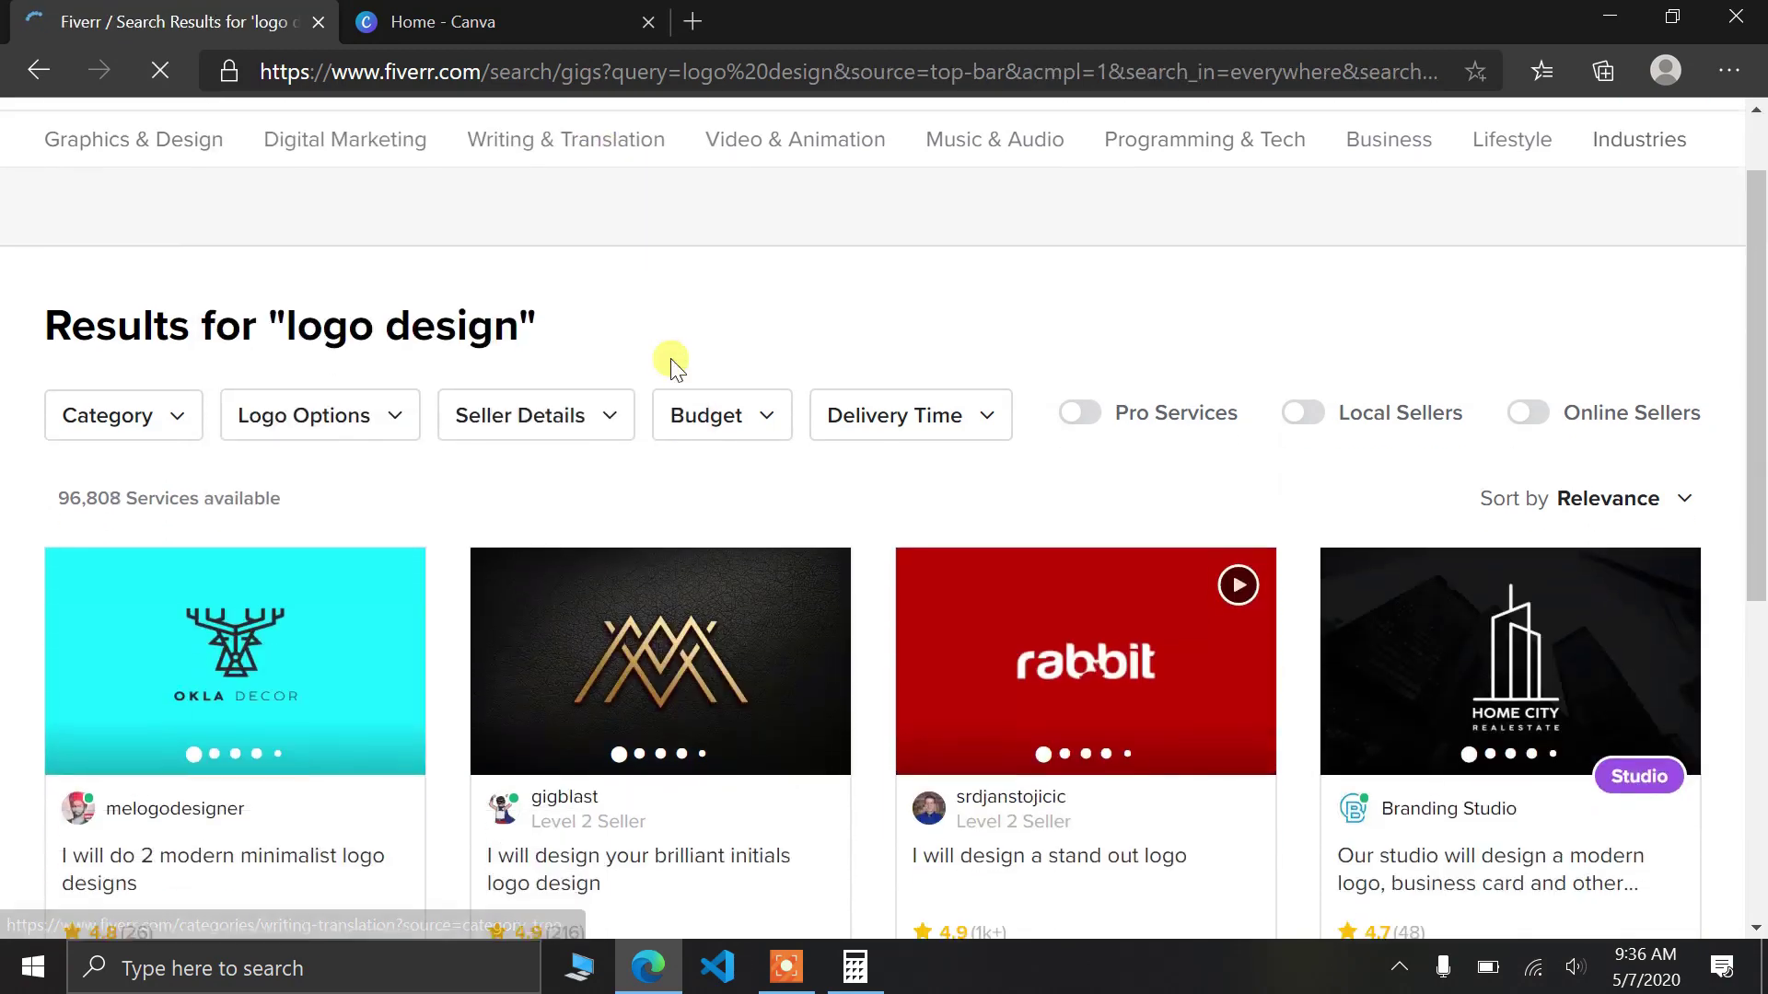
scroll(671, 363, "down", 1)
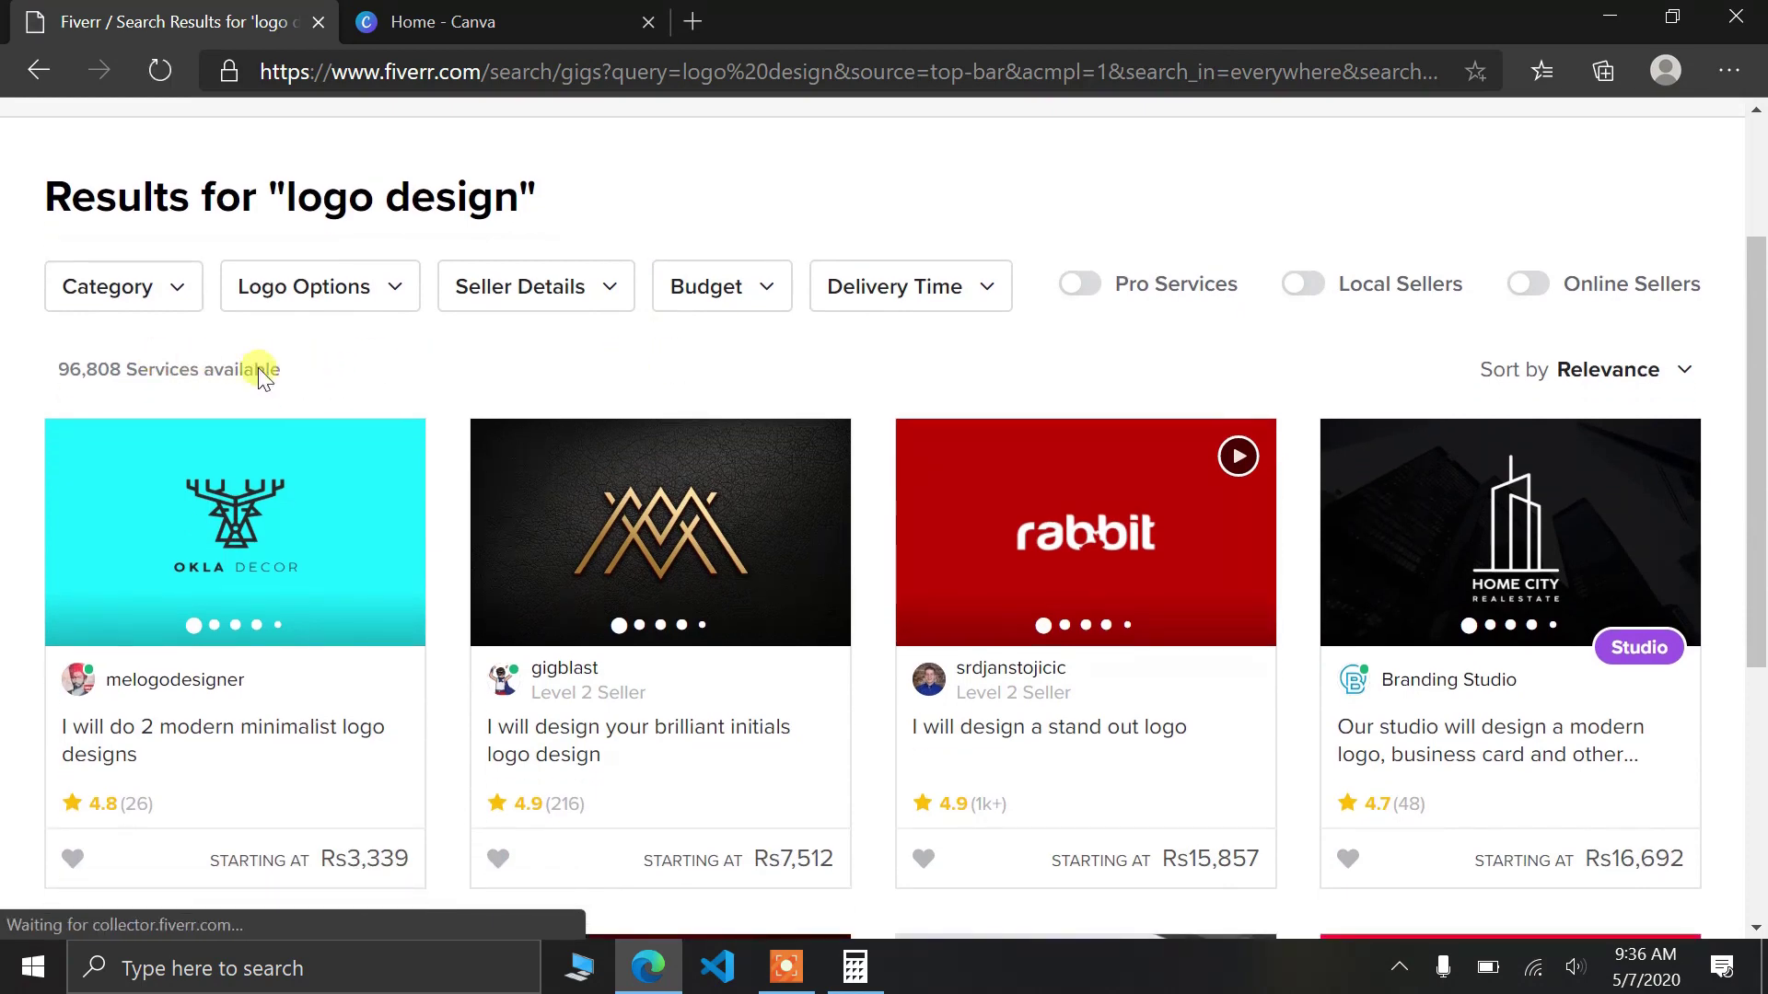
mouse_move(280, 369)
left_mouse_down()
mouse_move(55, 372)
mouse_move(306, 376)
left_mouse_up()
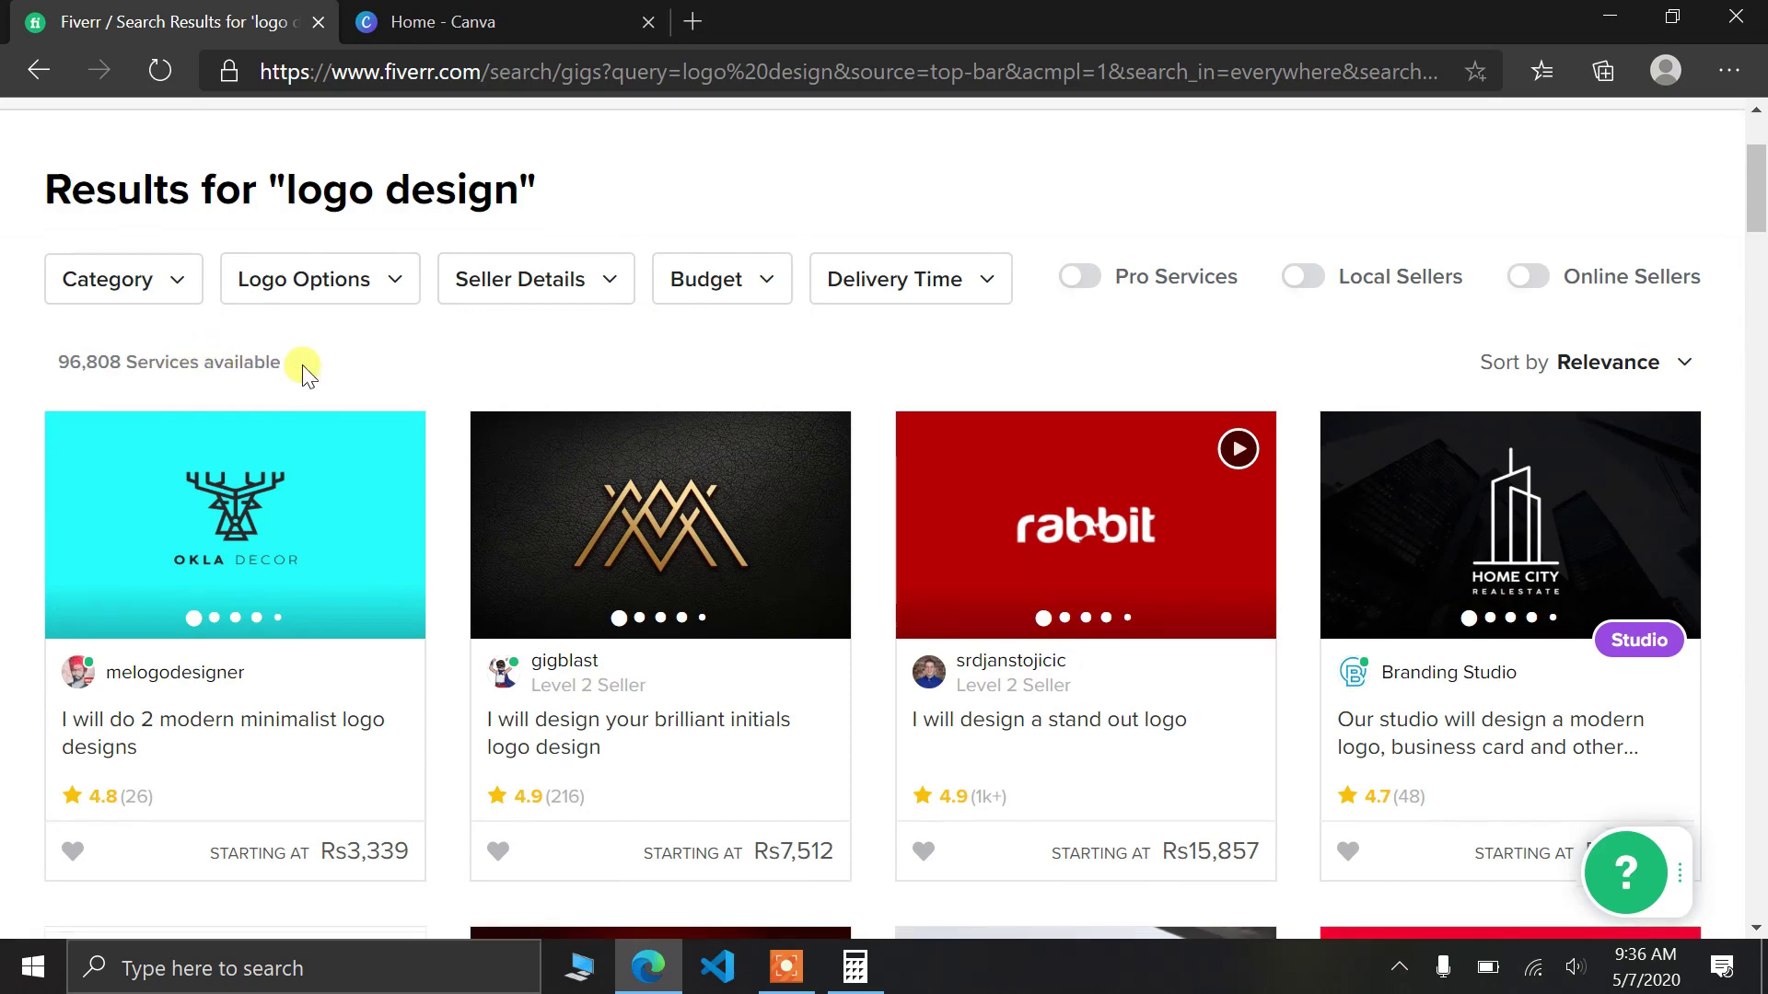
- Open the "I will design a stand out logo" and "I will design a creative minimal logo" gigs in new browser tabs
scroll(305, 370, "down", 1)
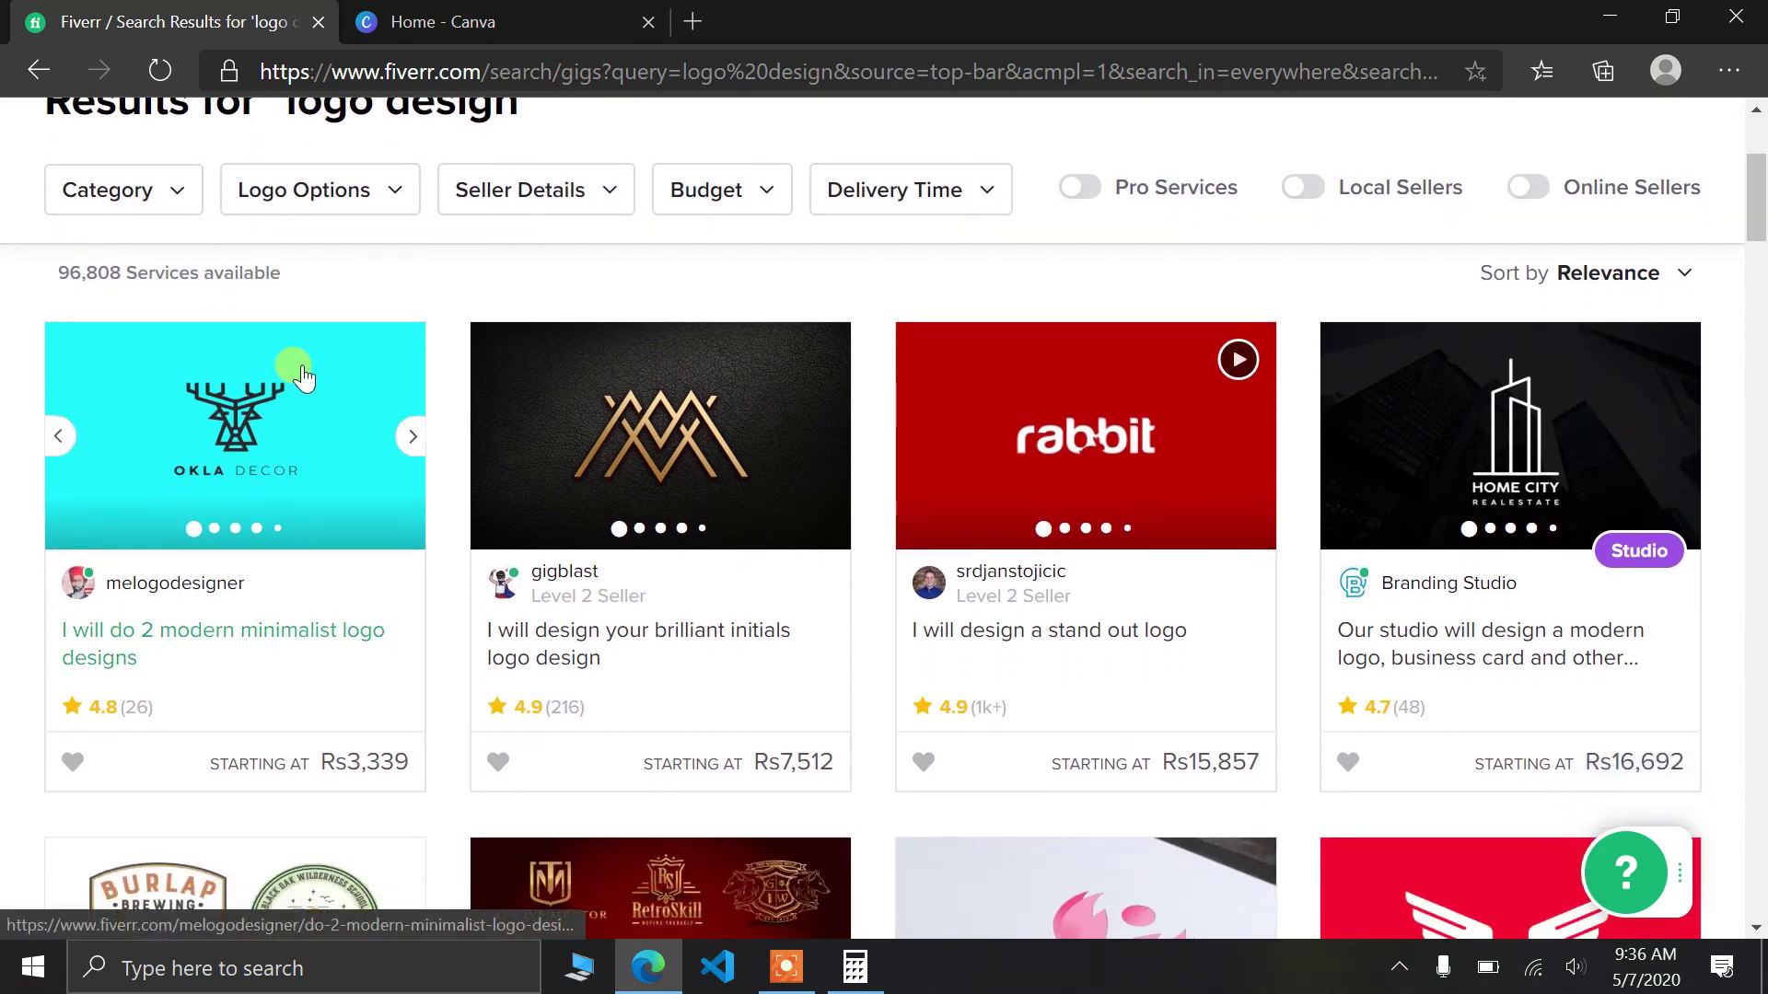
right_click(1018, 498)
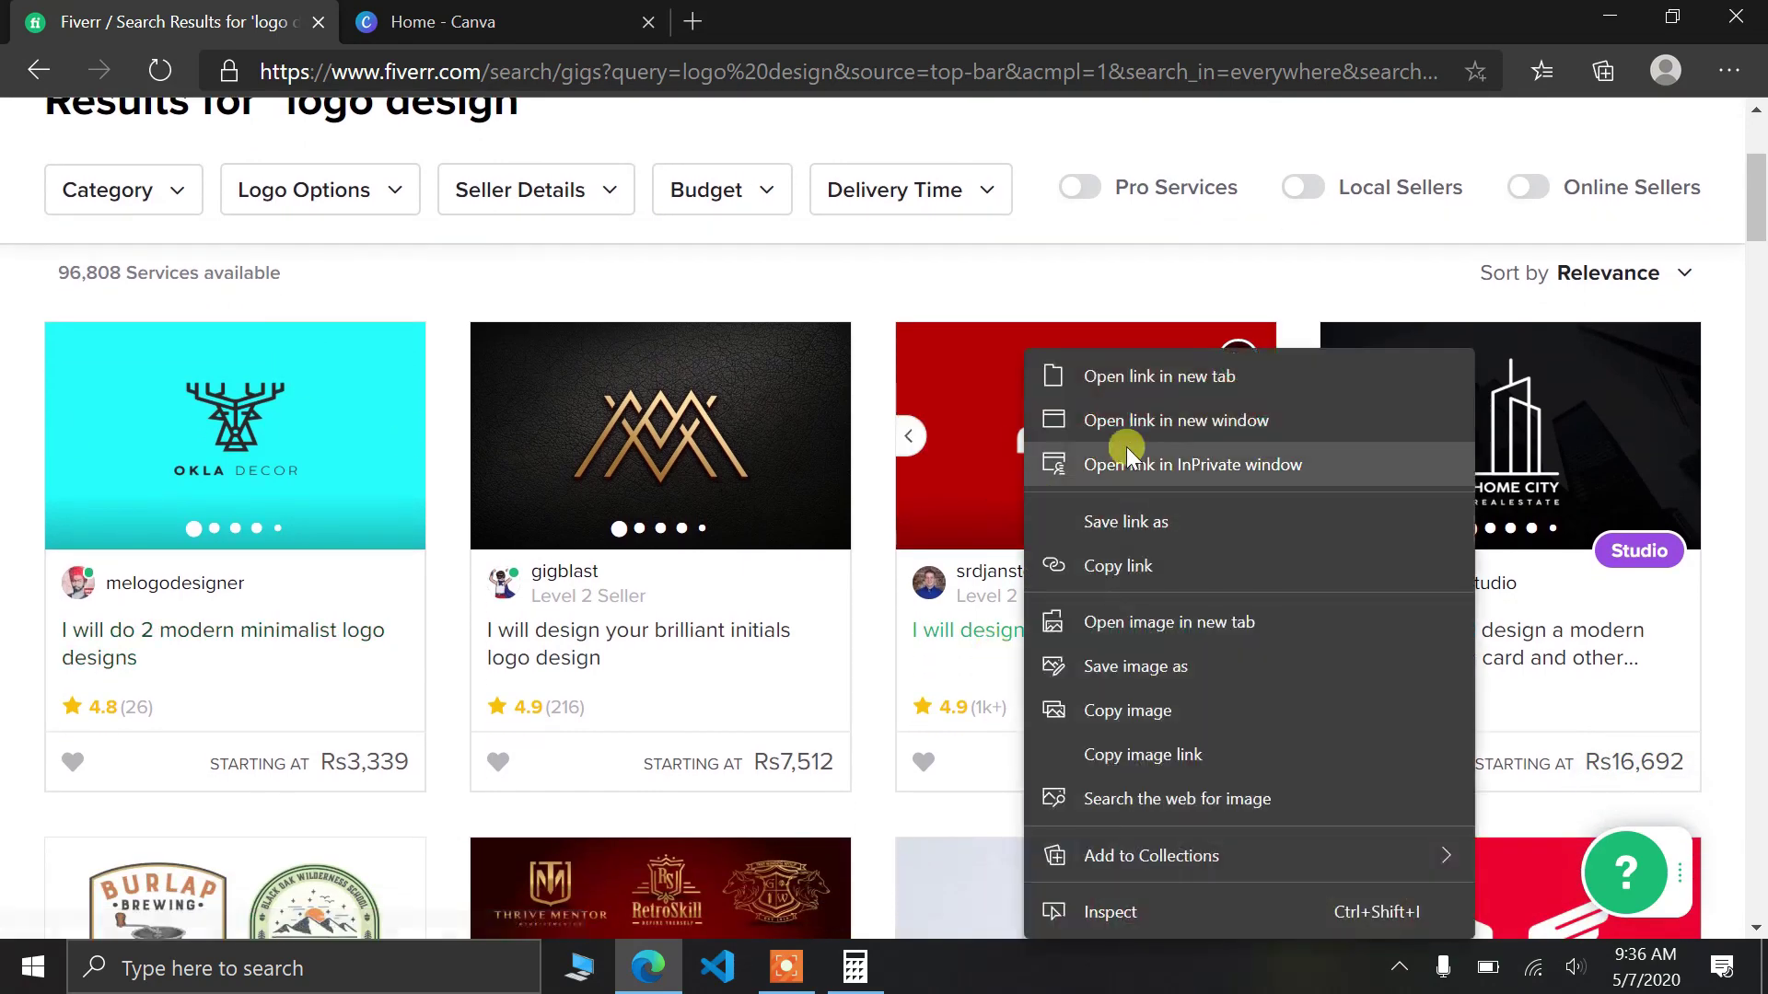
left_click(1118, 376)
scroll(1118, 375, "down", 3)
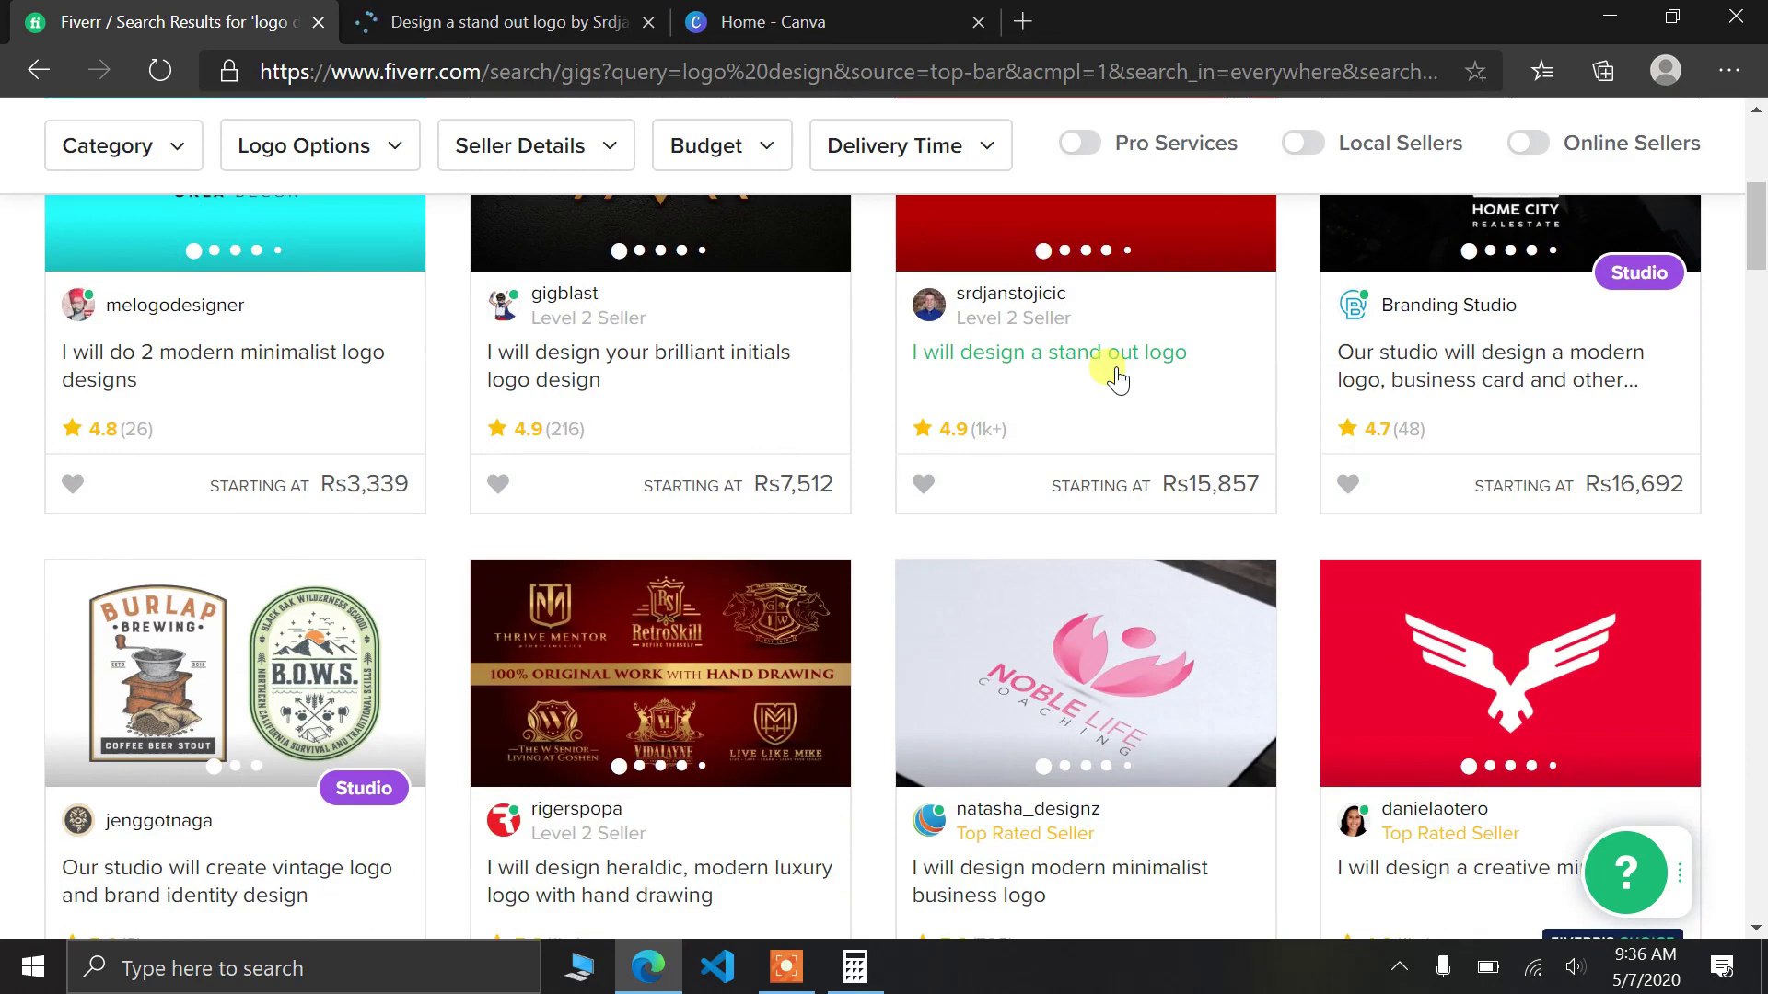
scroll(1119, 376, "down", 2)
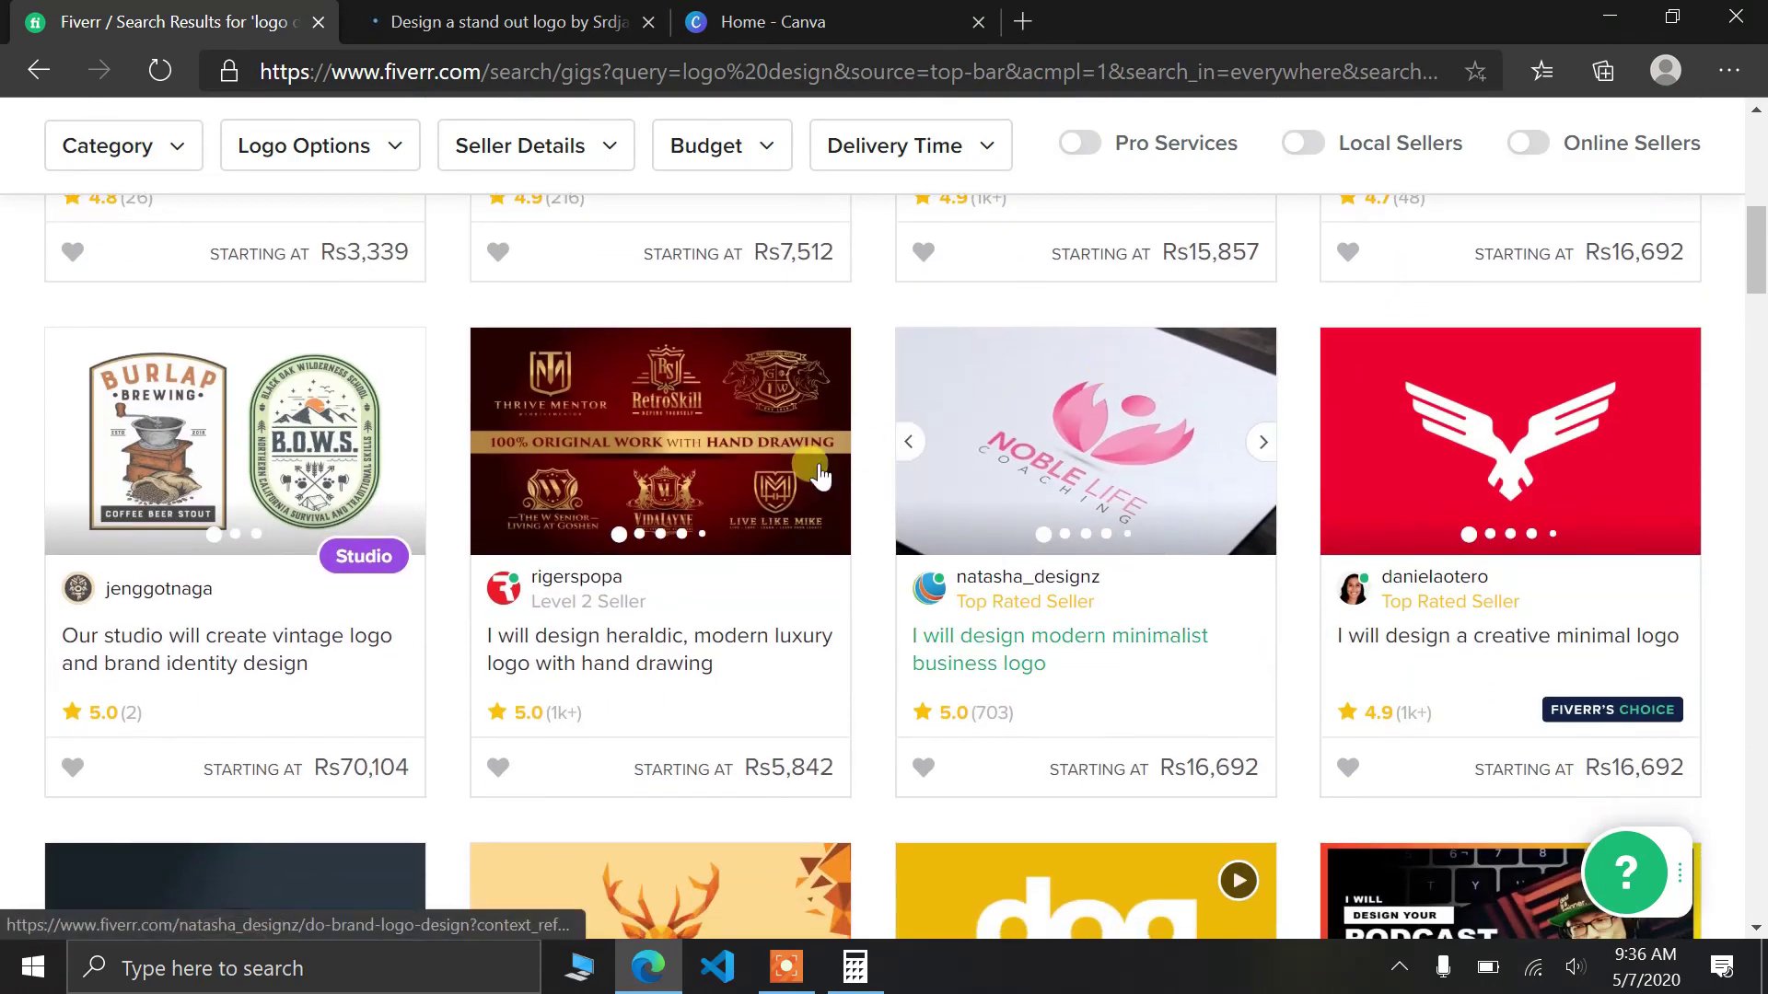
right_click(1494, 526)
left_click(1464, 540)
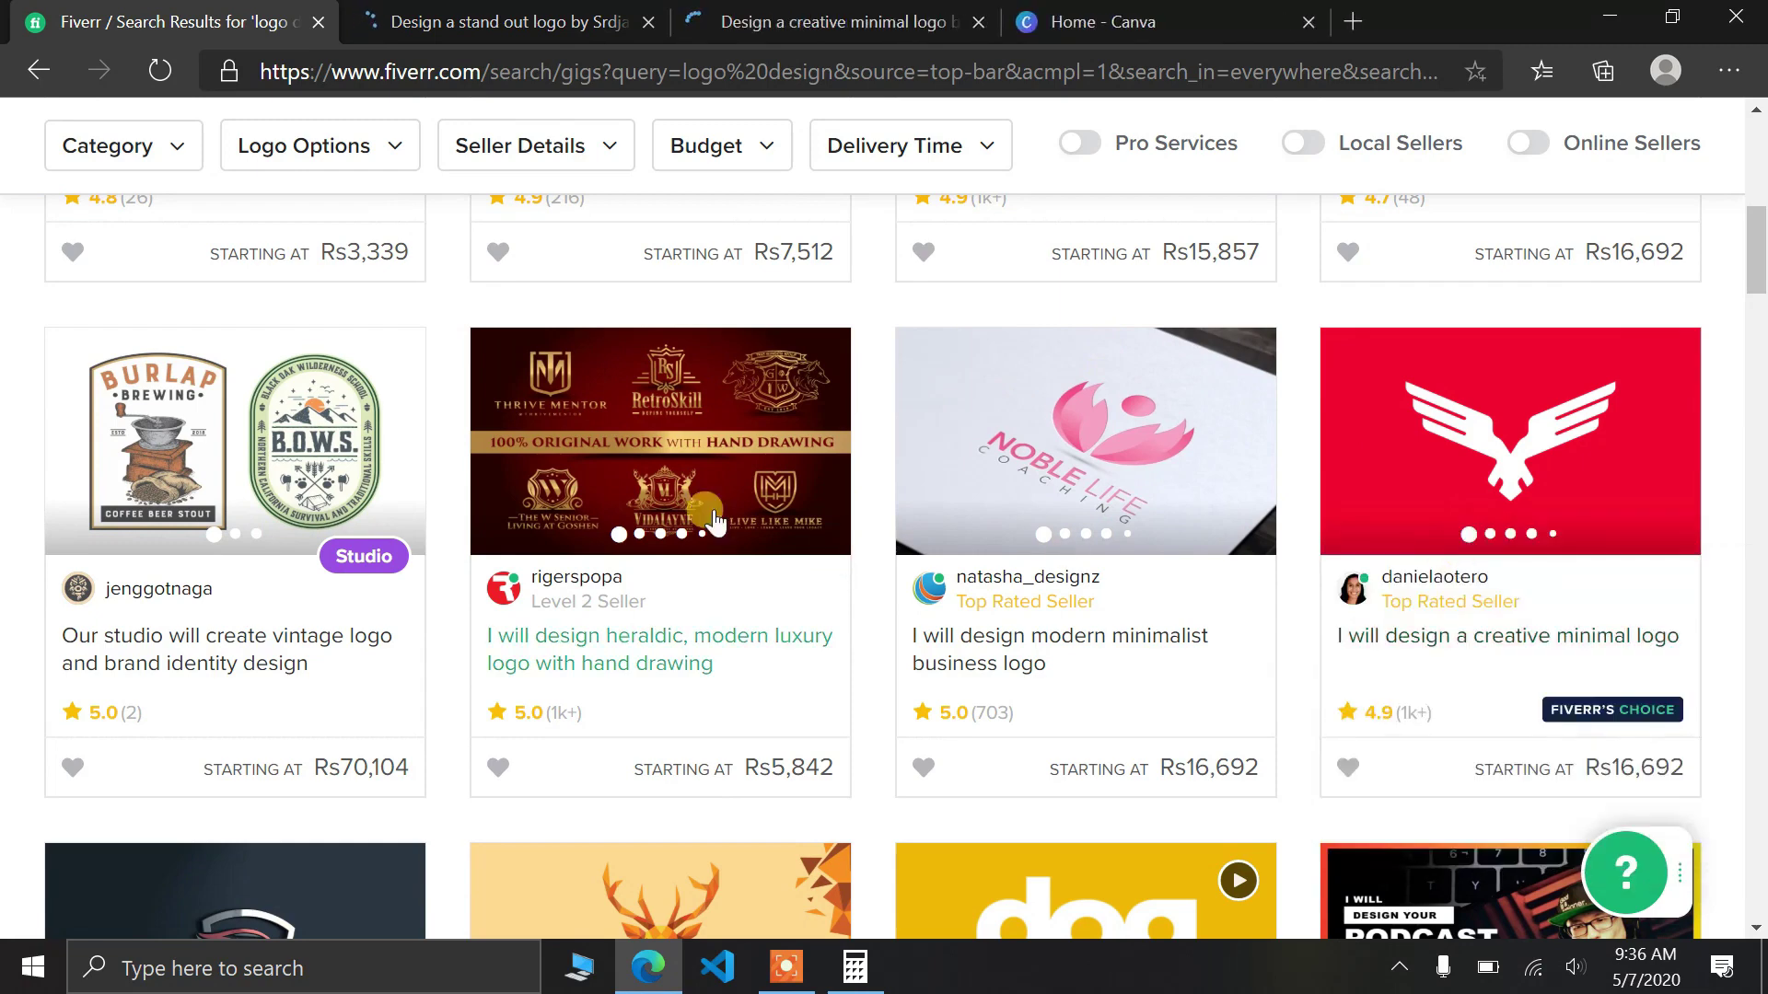
- Switch to the stand out logo gig and browse the sample logo images in its gallery
scroll(584, 466, "up", 9)
left_click(565, 18)
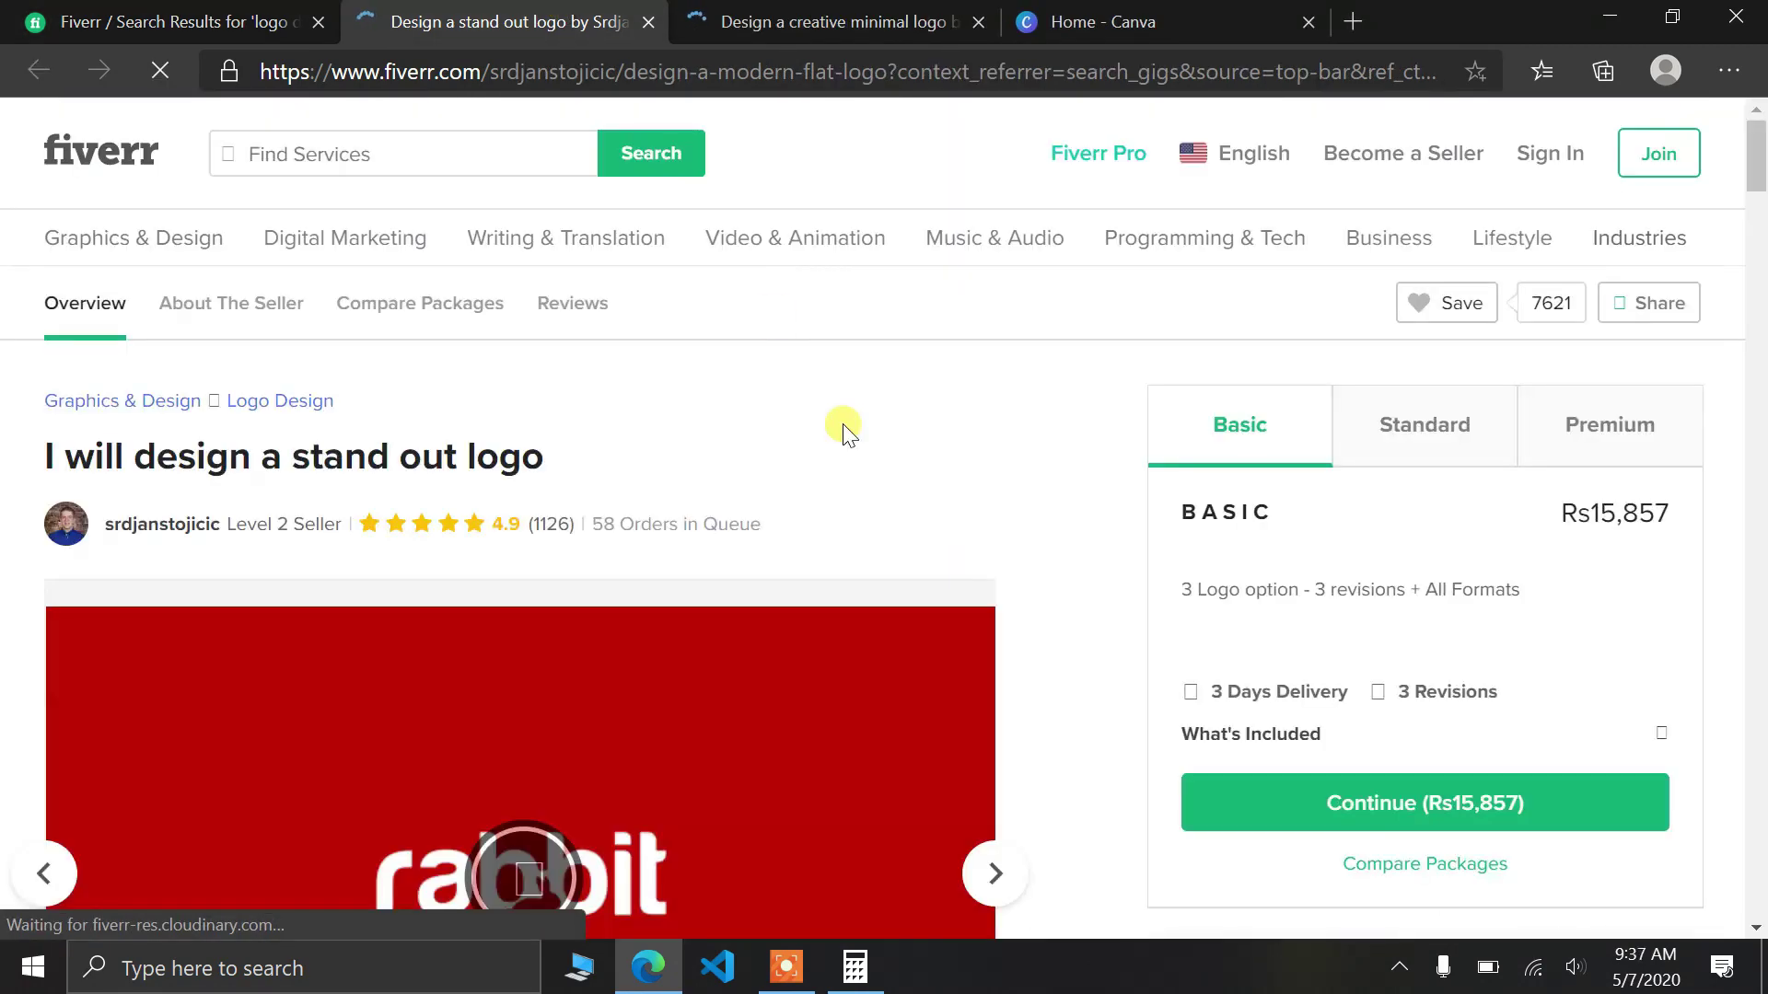
scroll(843, 426, "down", 3)
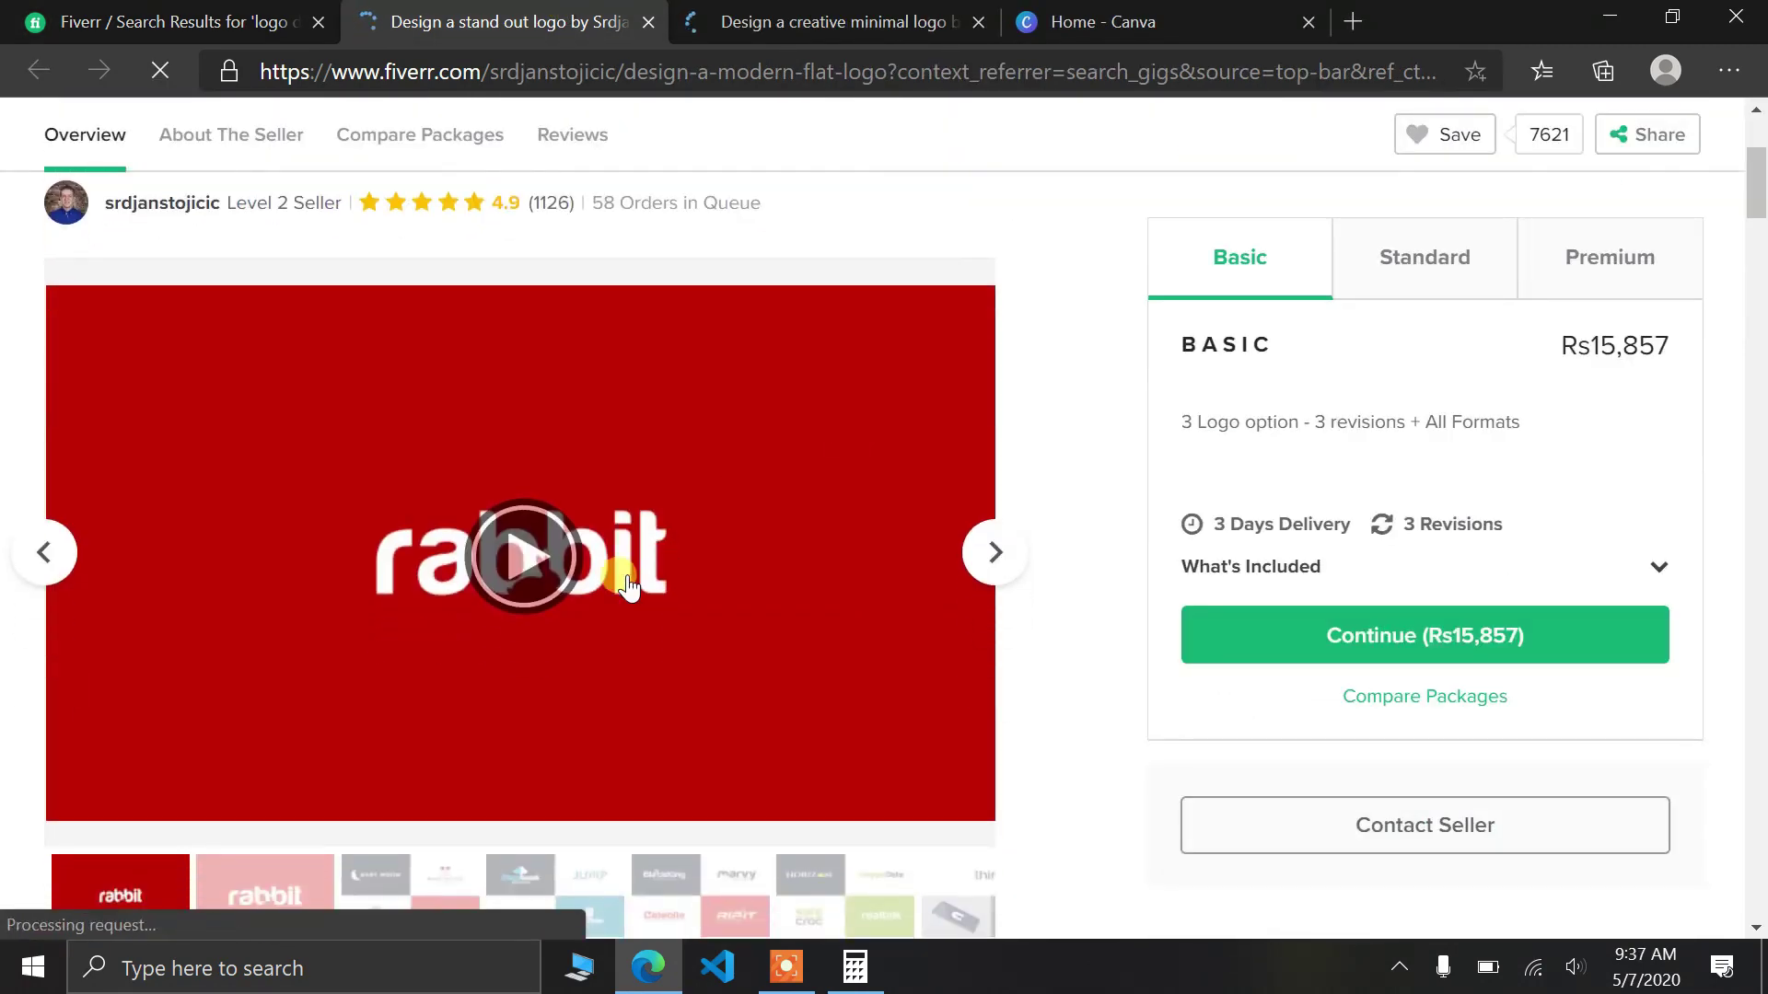
scroll(621, 582, "down", 1)
scroll(621, 582, "down", 1)
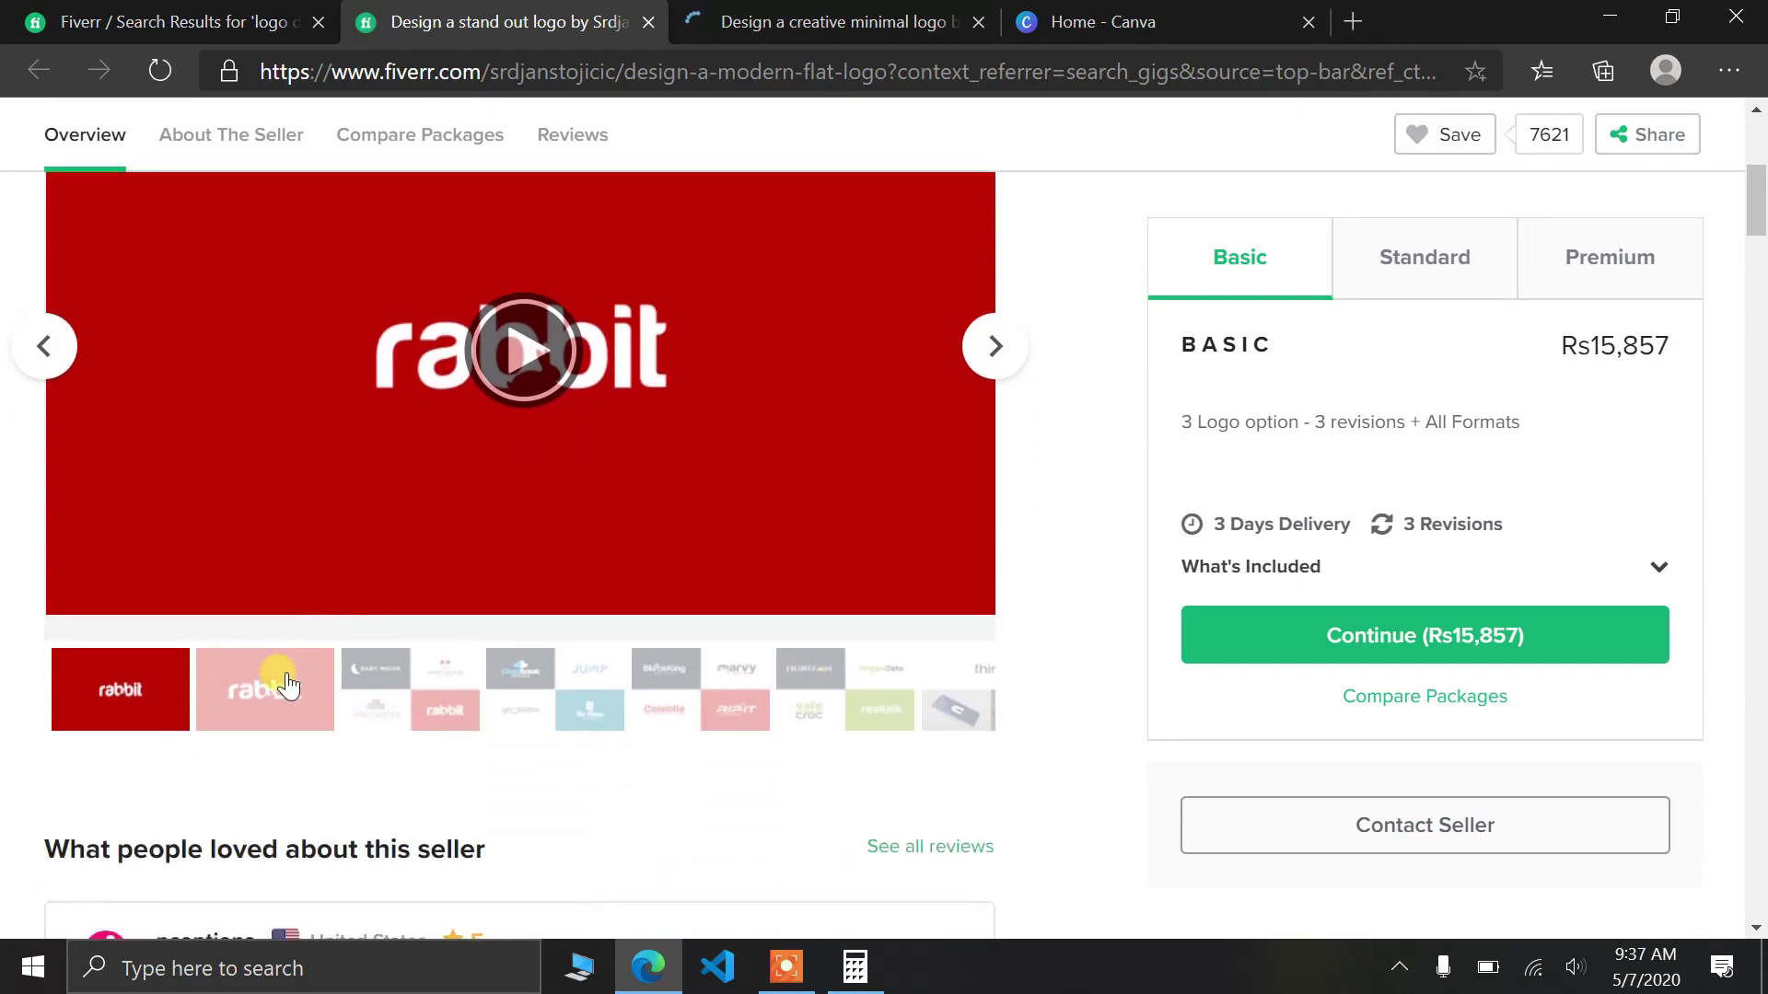
left_click(426, 711)
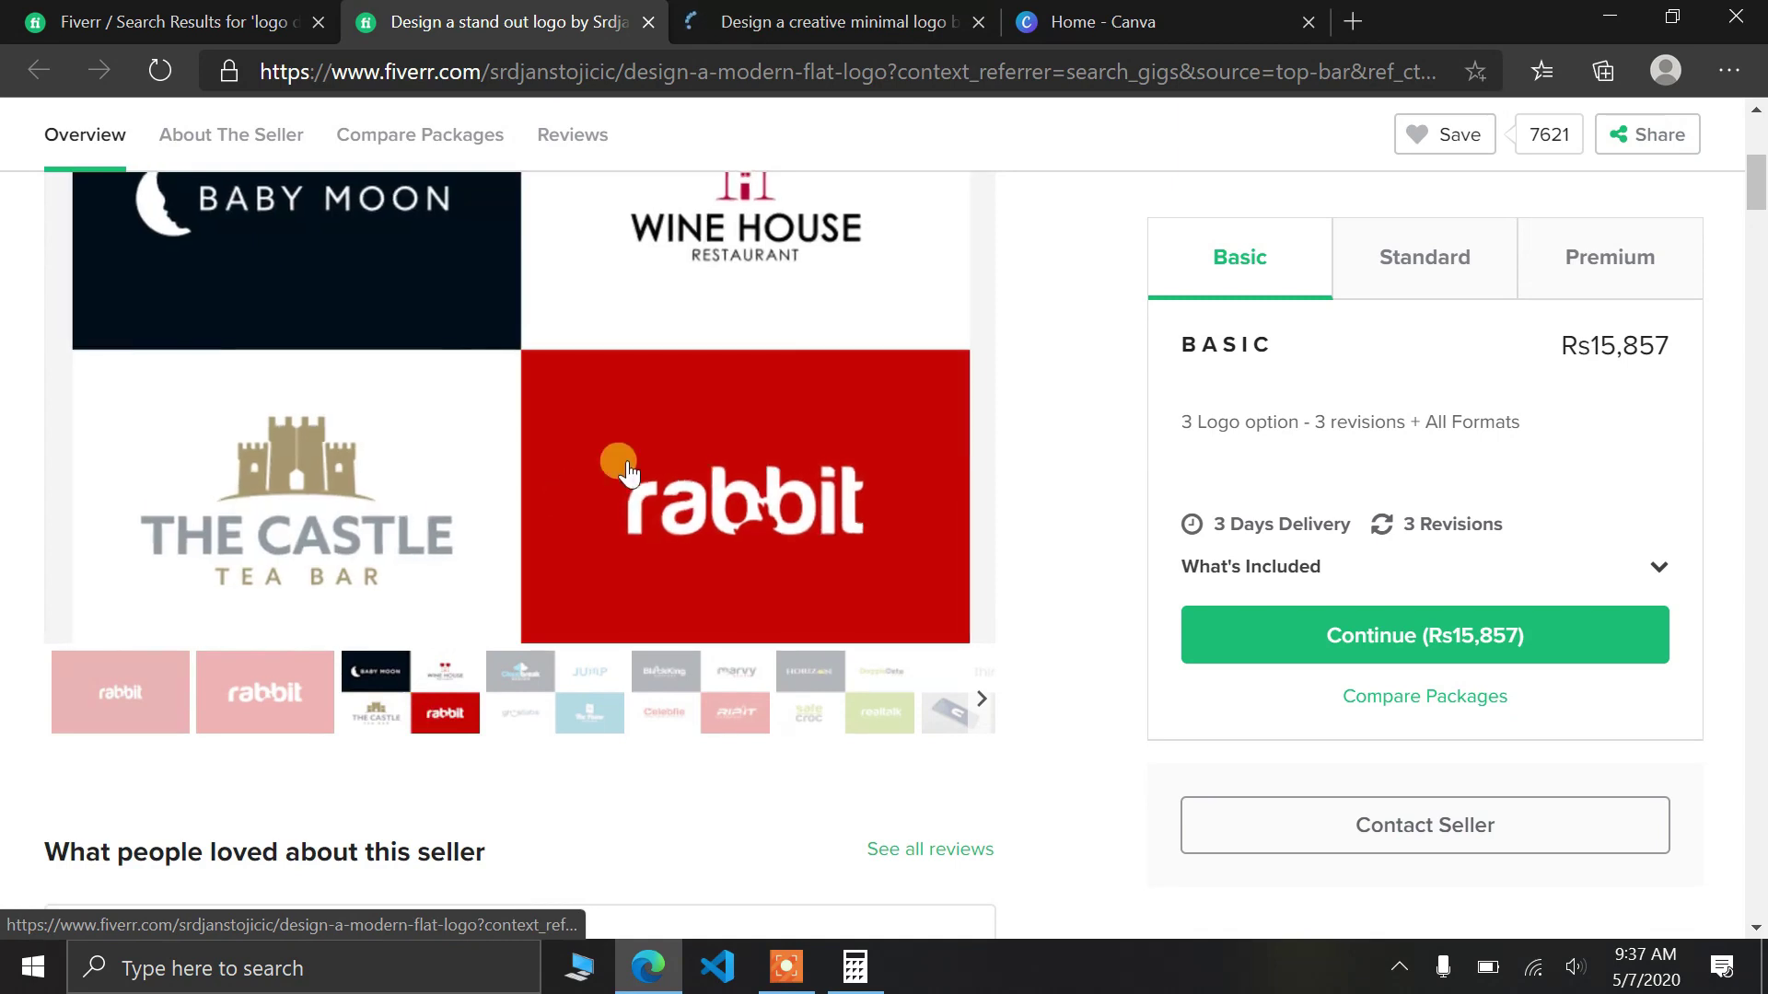
scroll(624, 470, "up", 1)
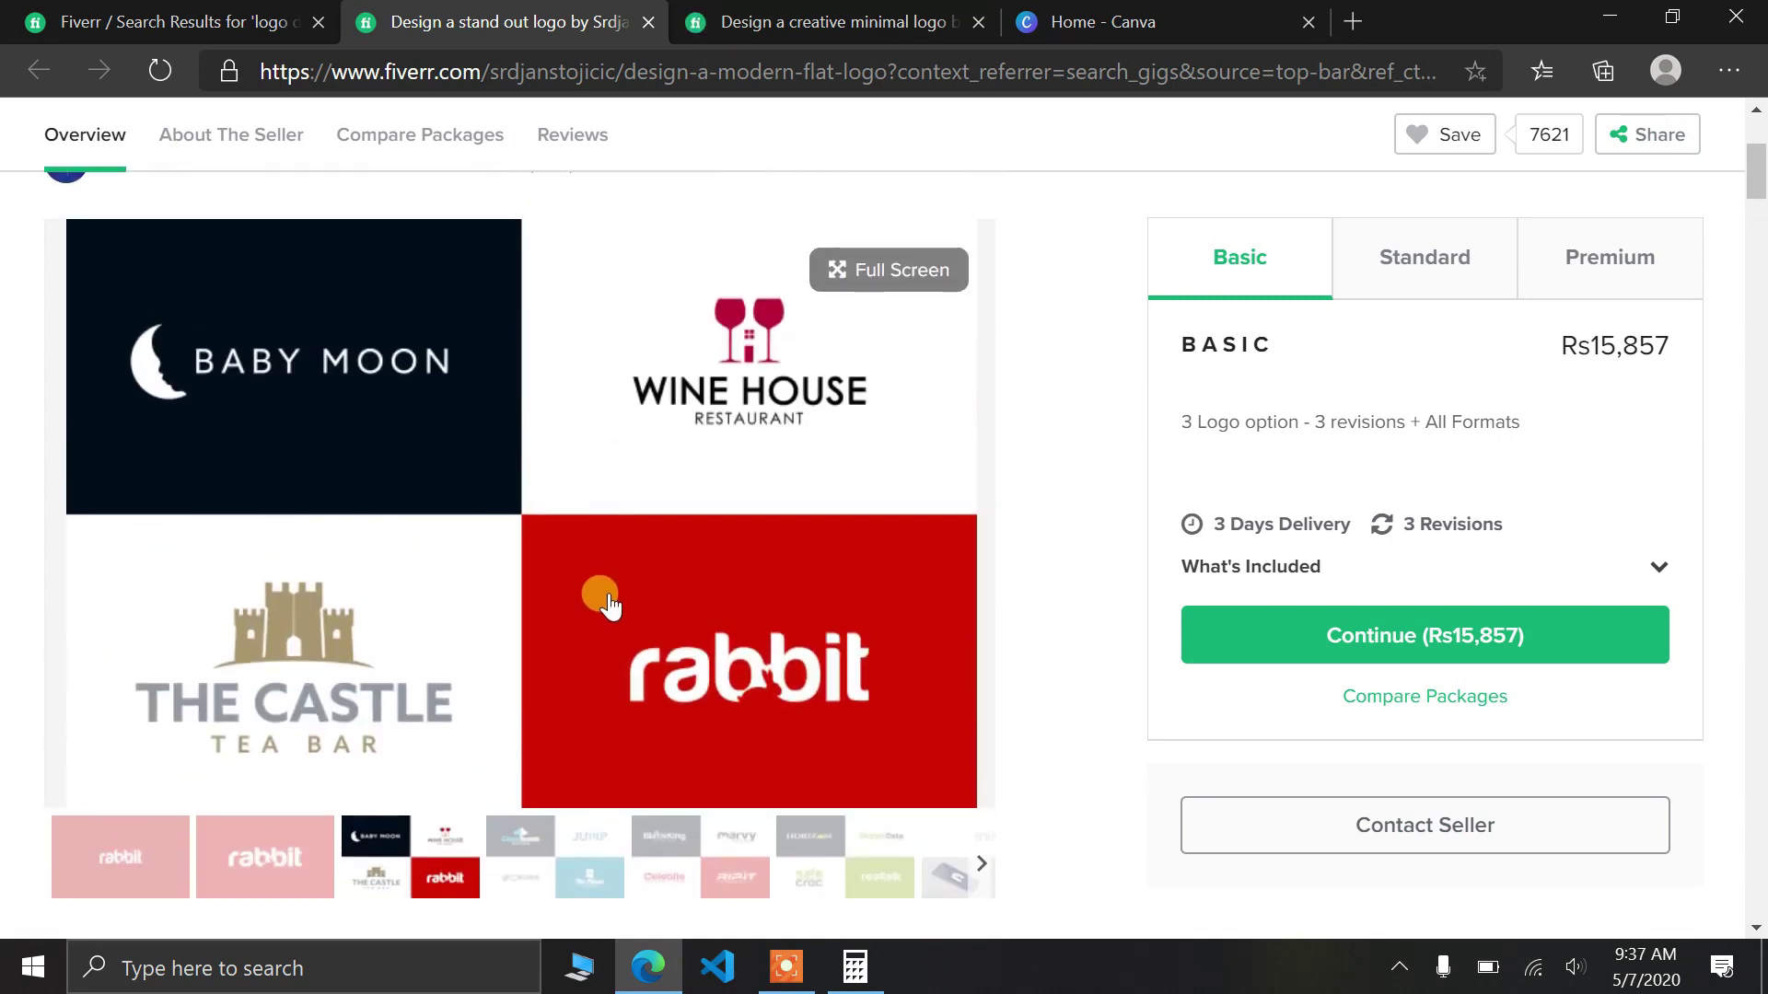
left_click(583, 840)
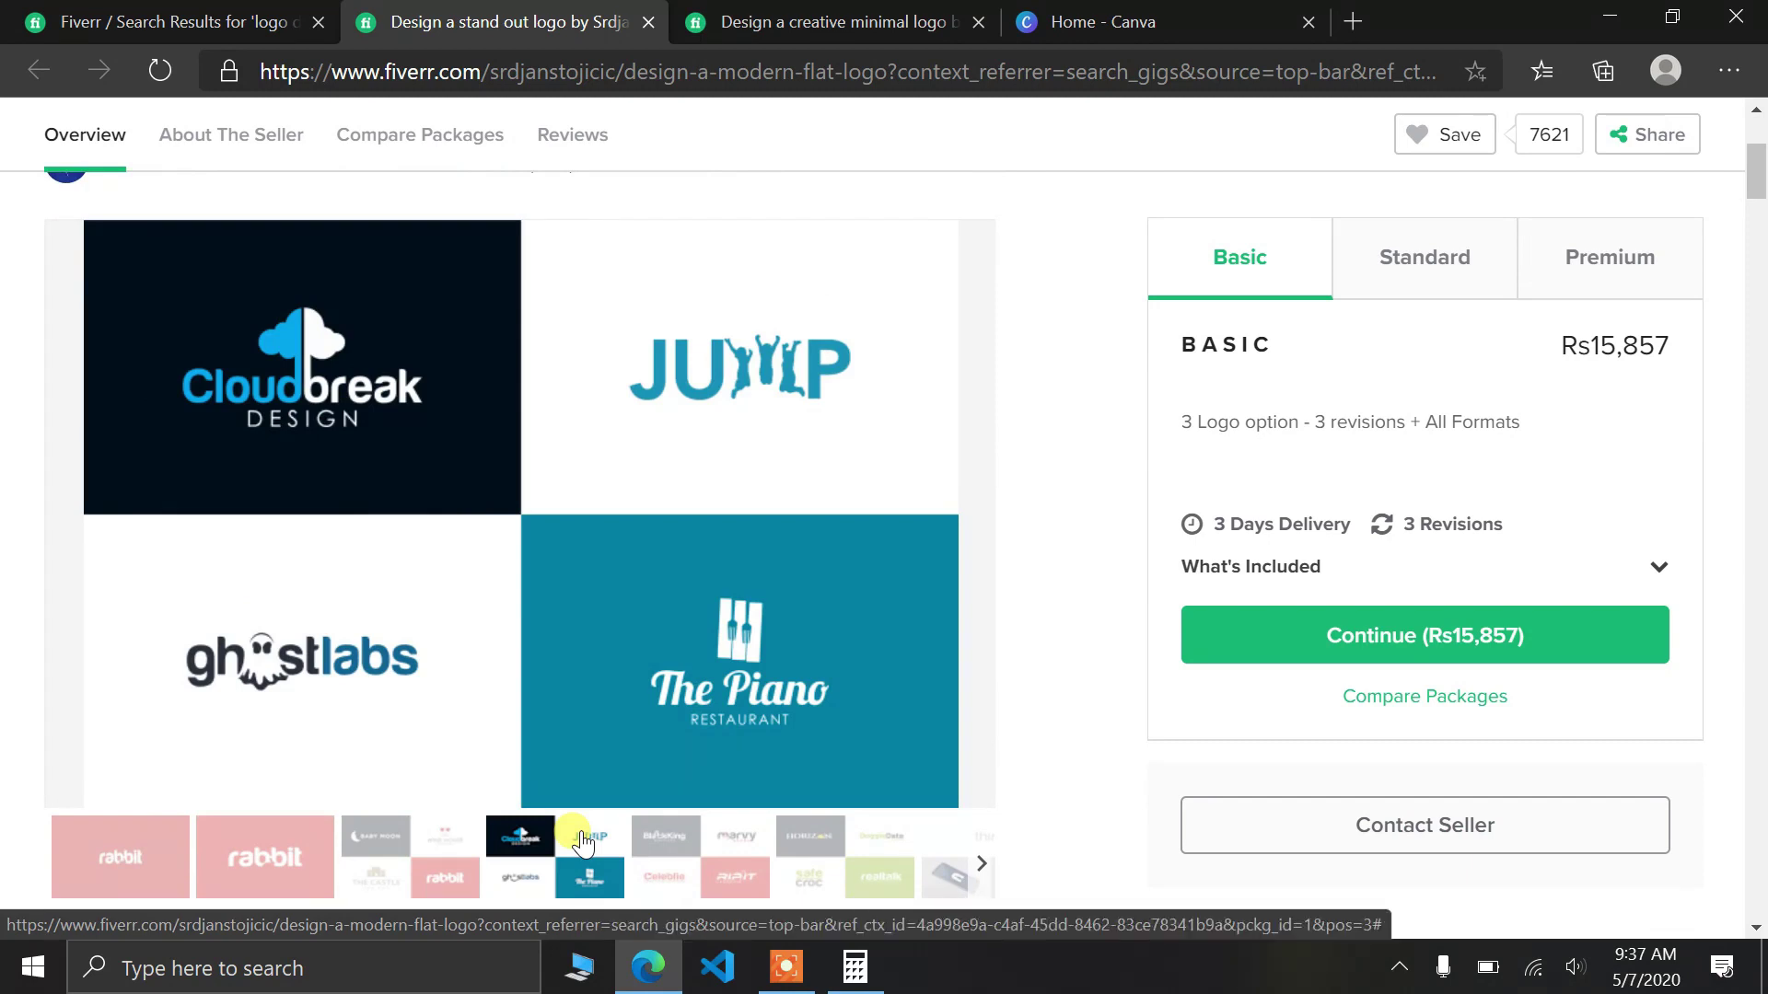
left_click(664, 867)
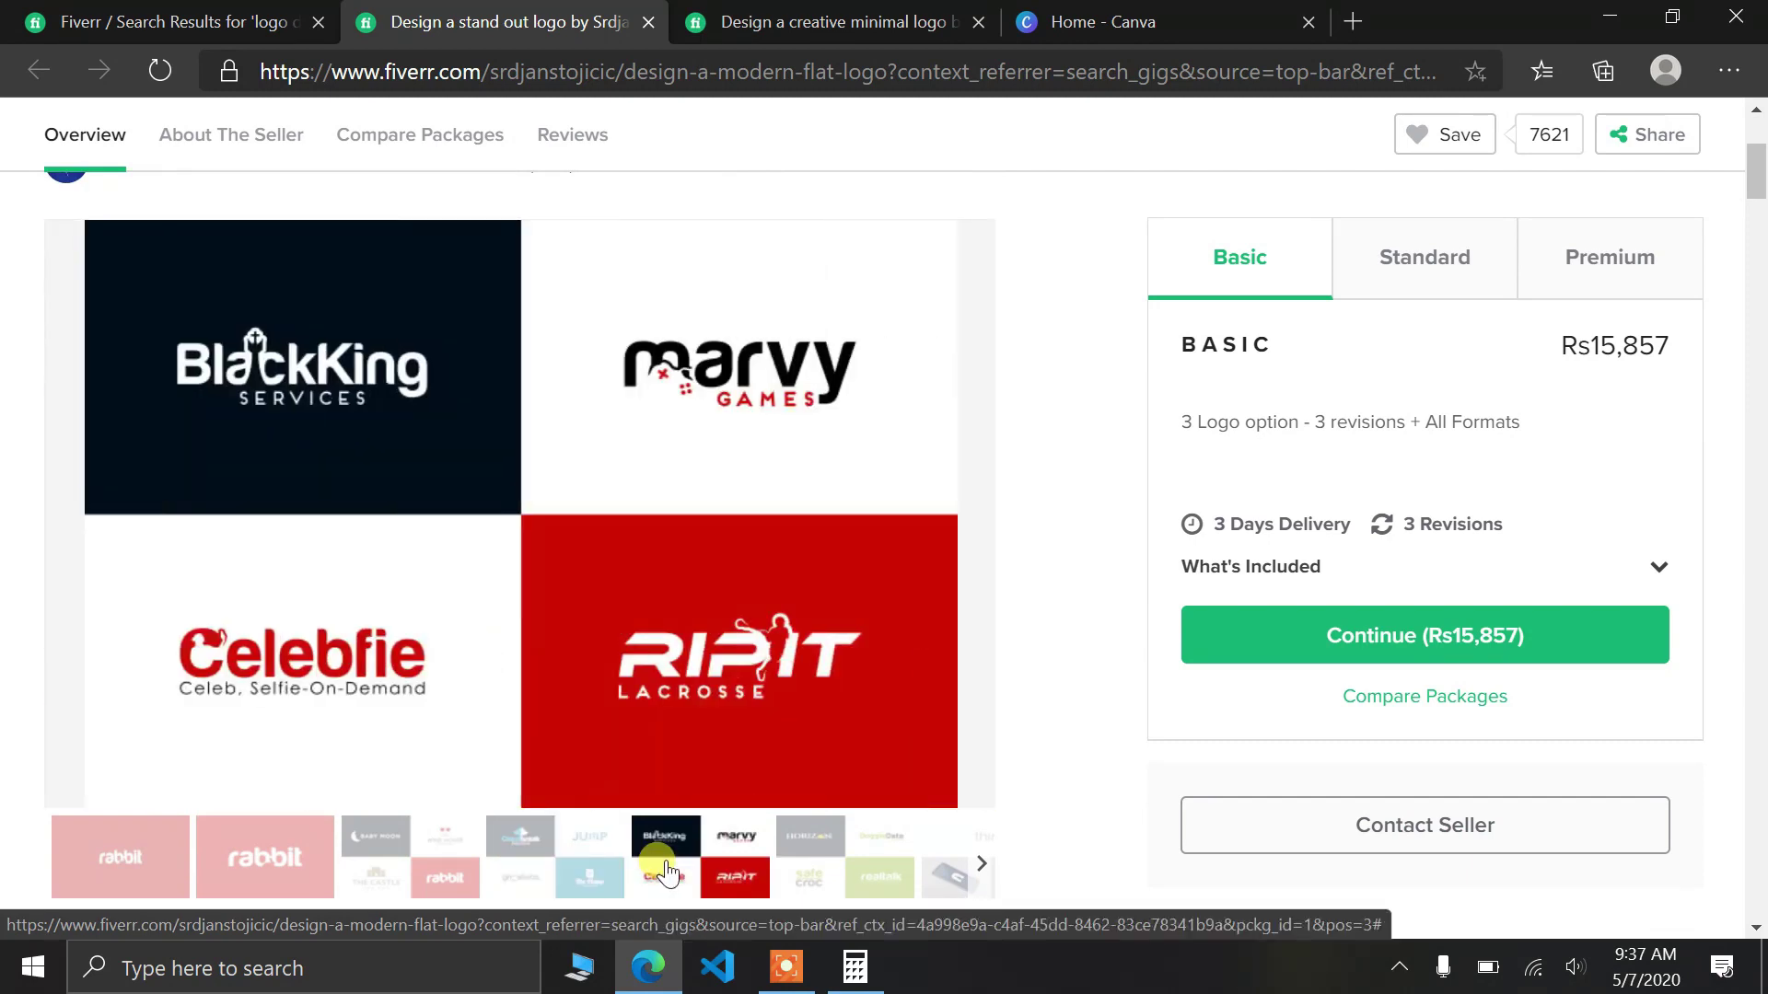
left_click(808, 875)
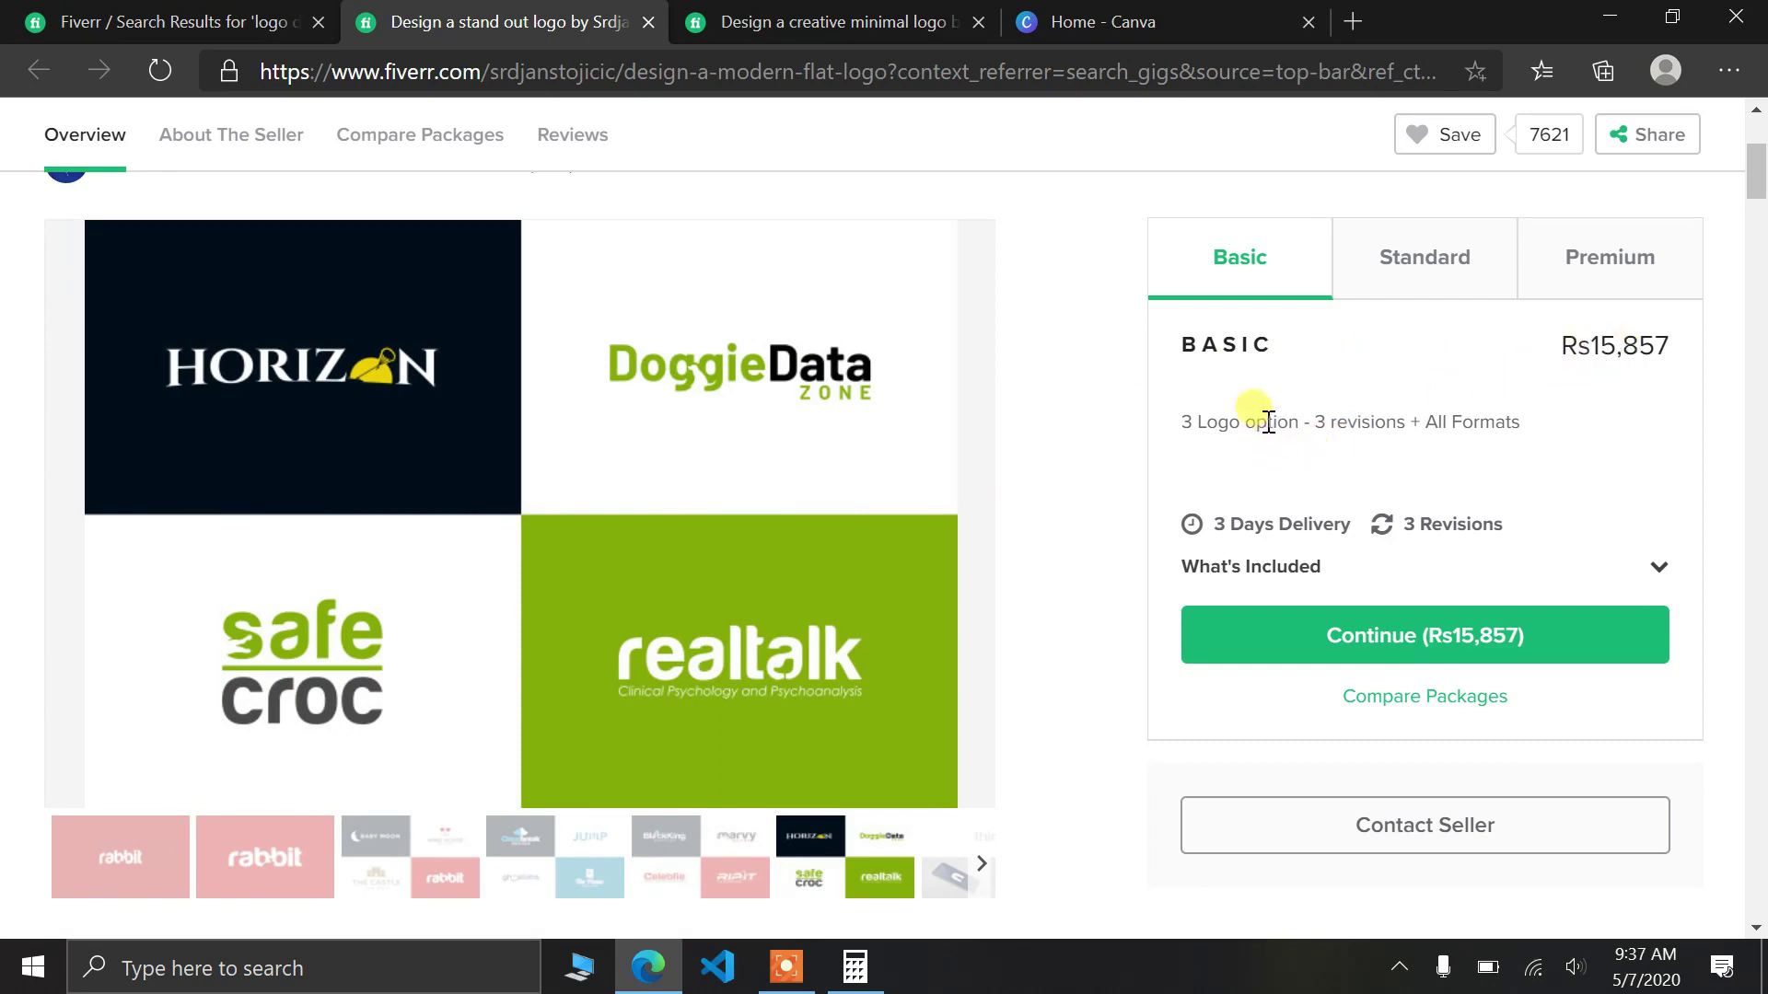
- Compare the gig's Basic, Standard and Premium packages, including their logo options, revisions and prices
left_click_drag(1192, 422, 1298, 415)
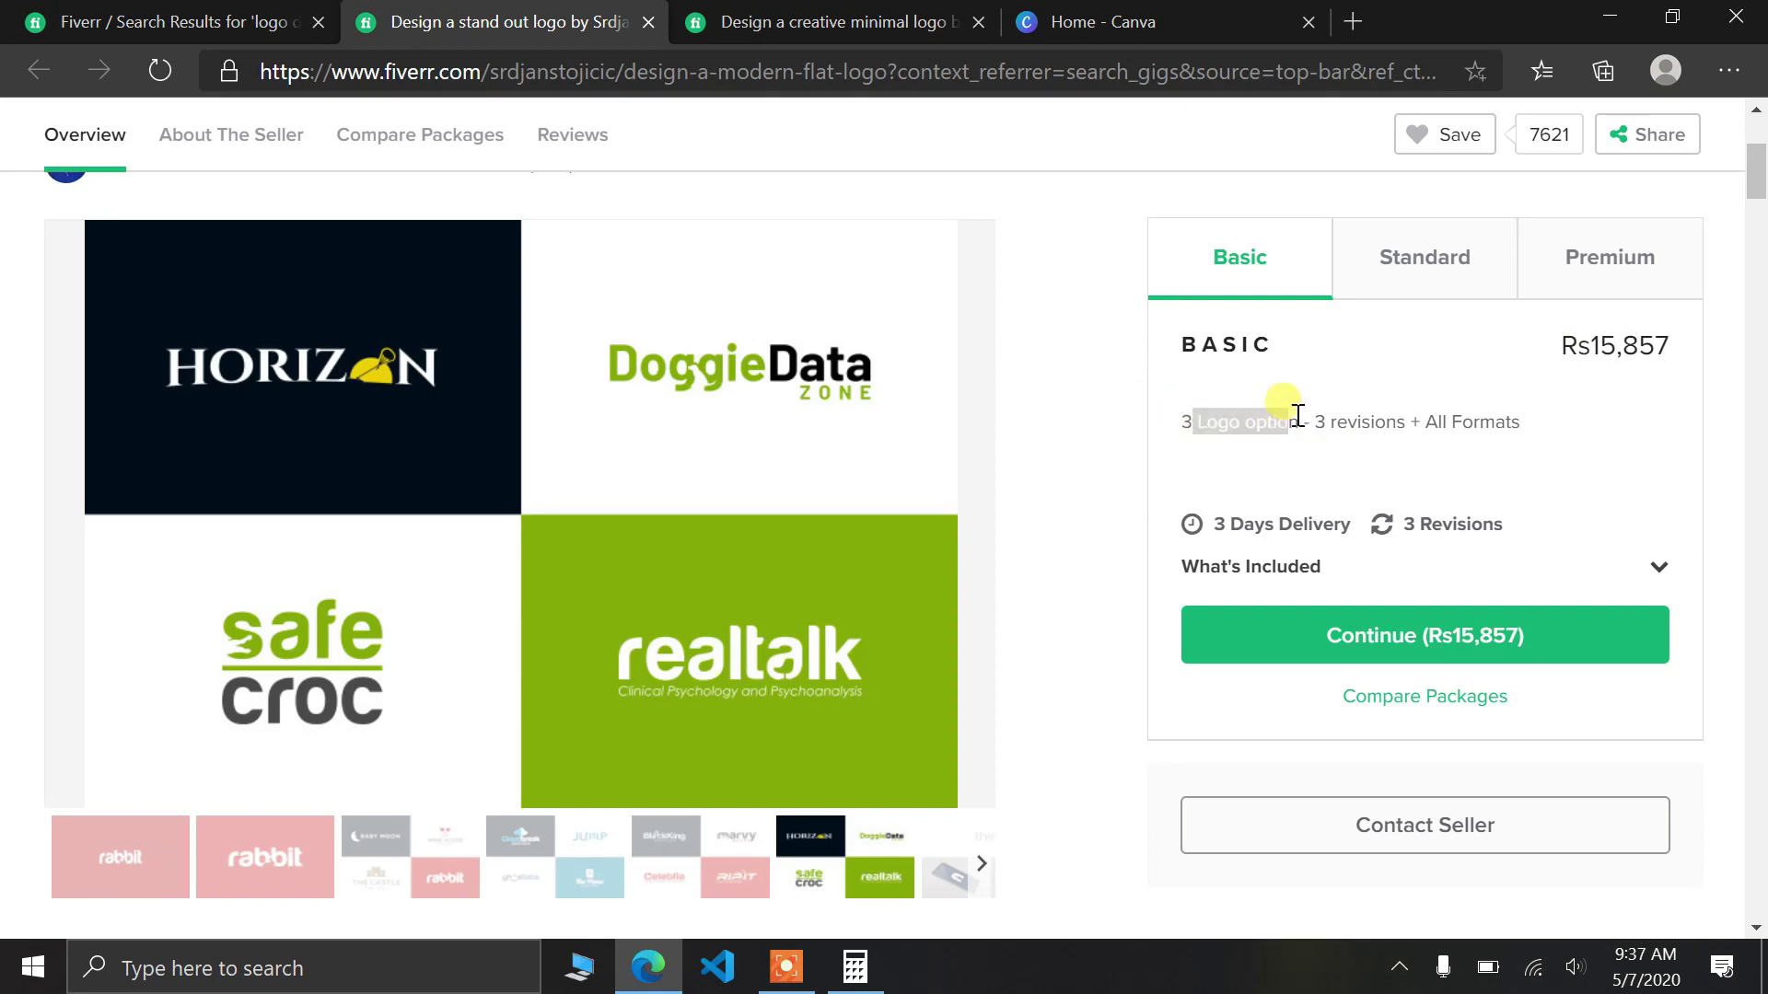
left_click(1344, 416)
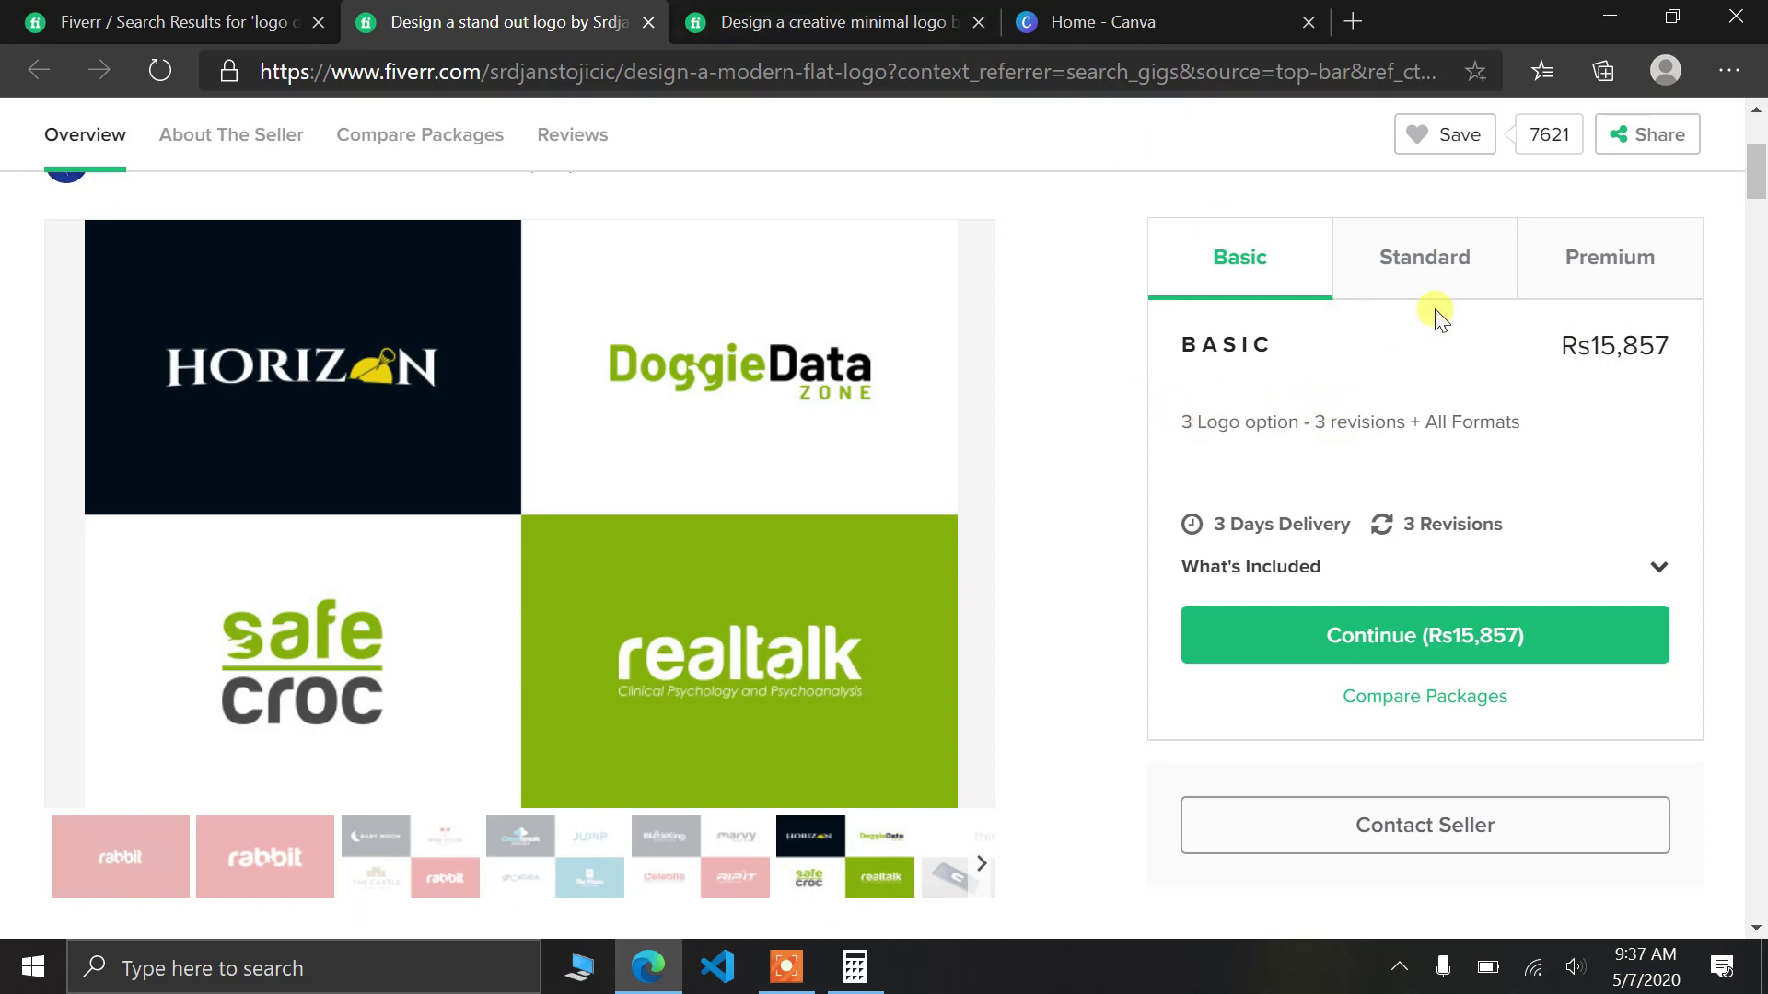
left_click(1446, 284)
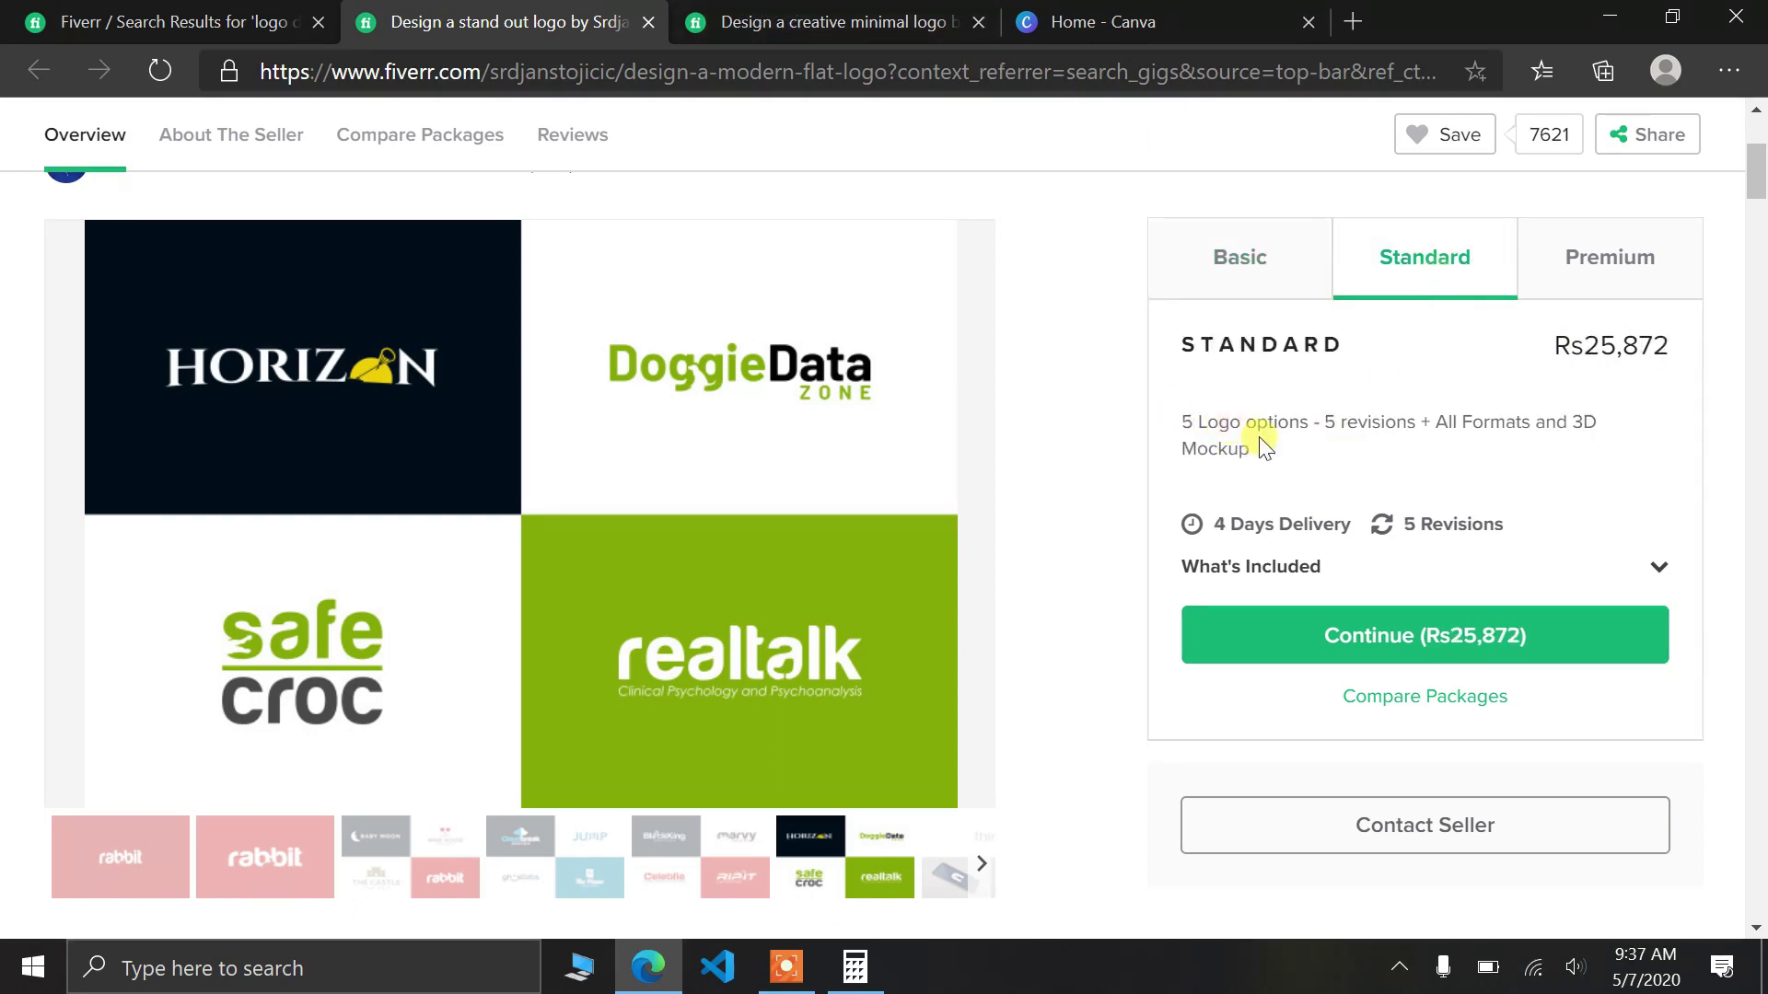
left_click(1622, 267)
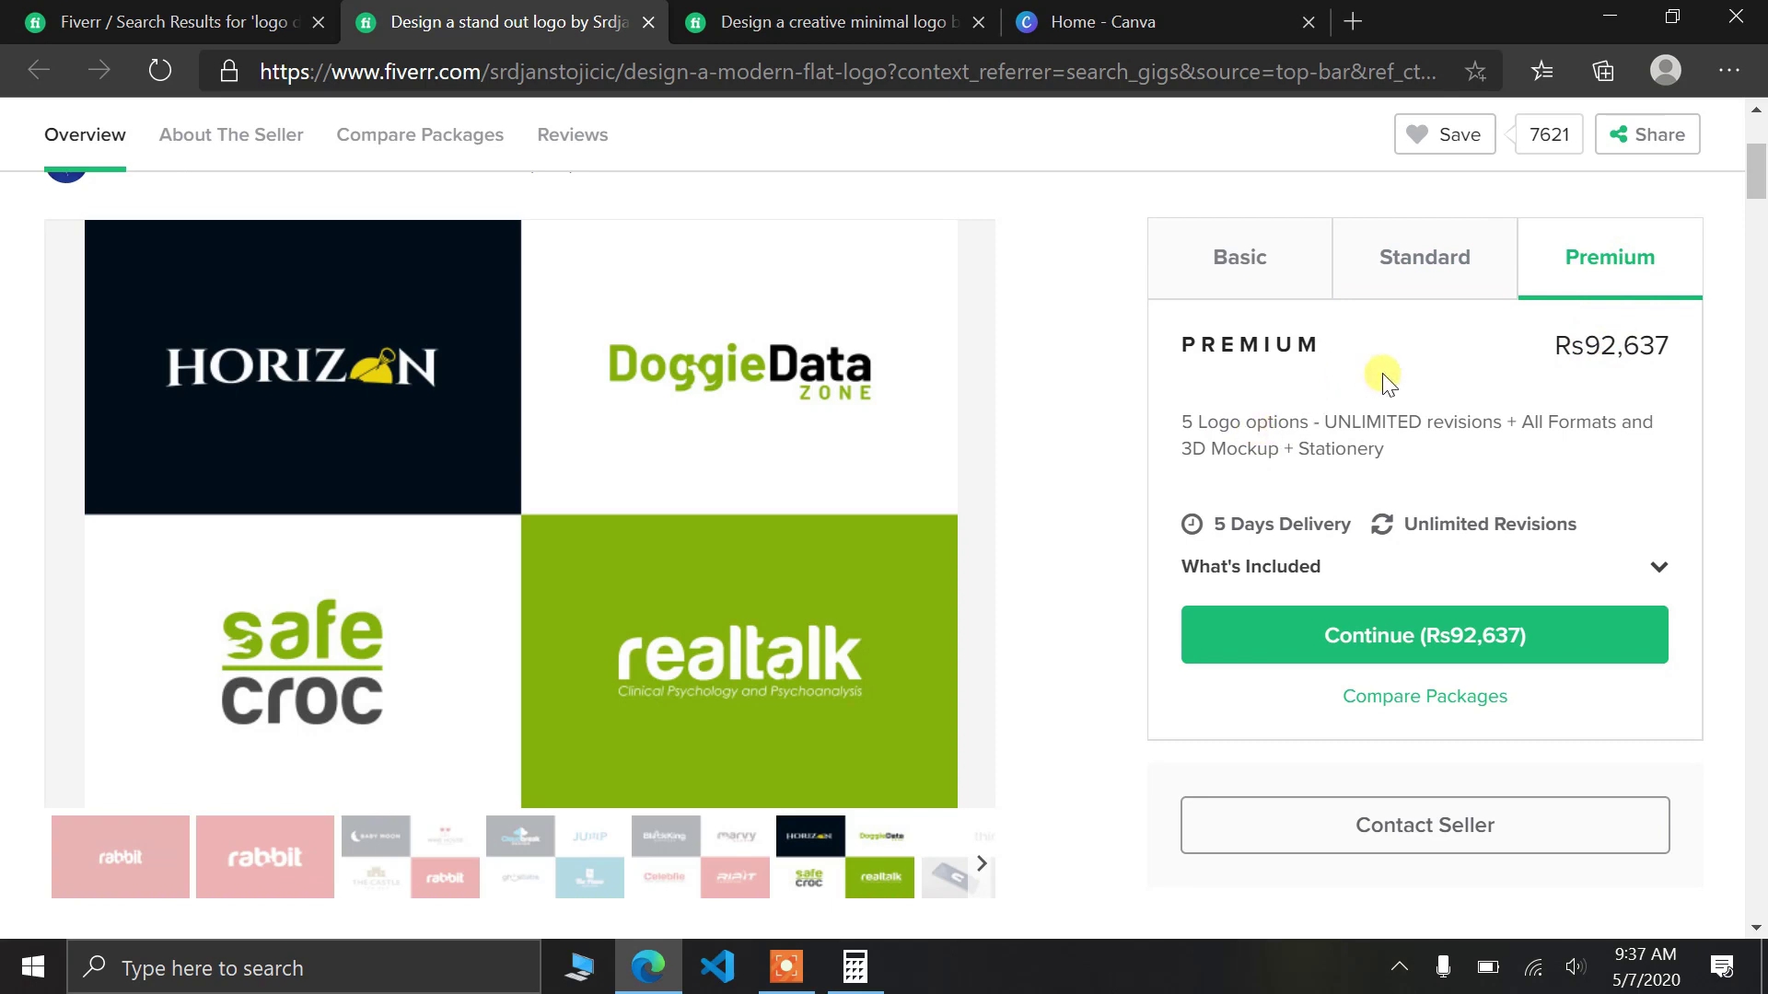
- Switch to Calculator, enter 15257 as the first factor of a multiplication, and return to the gig page in the browser
left_click(856, 967)
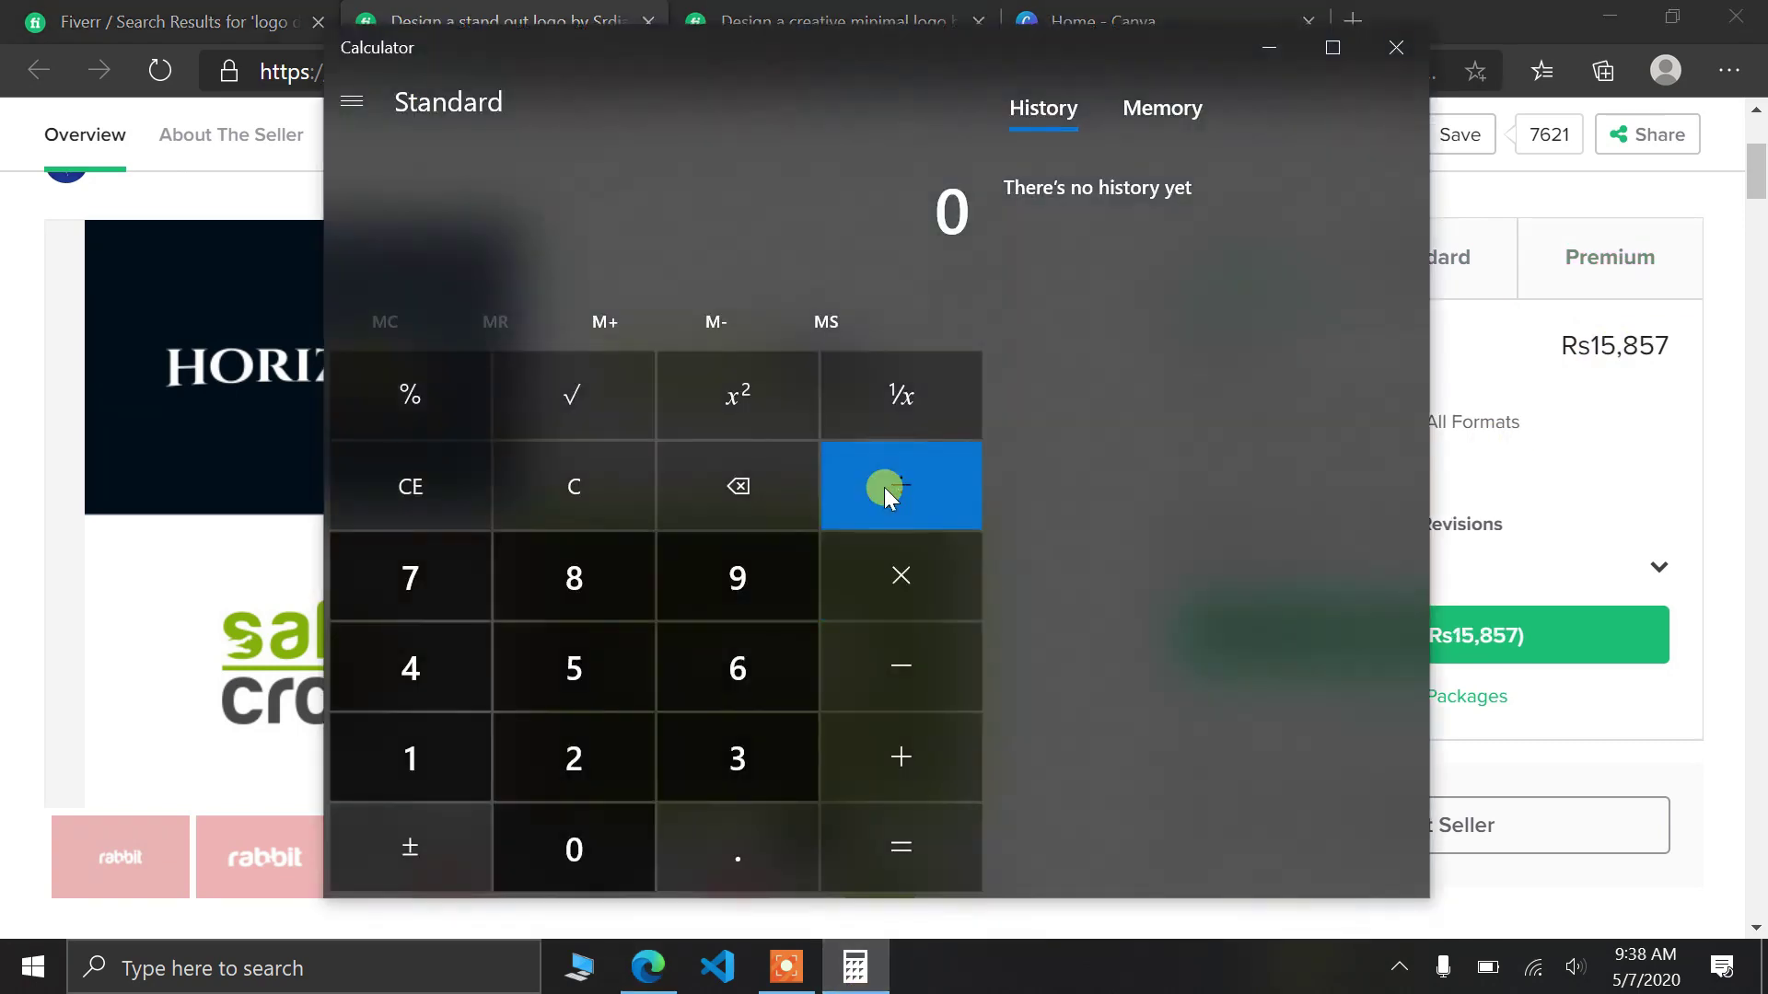
left_click(429, 758)
left_click(573, 672)
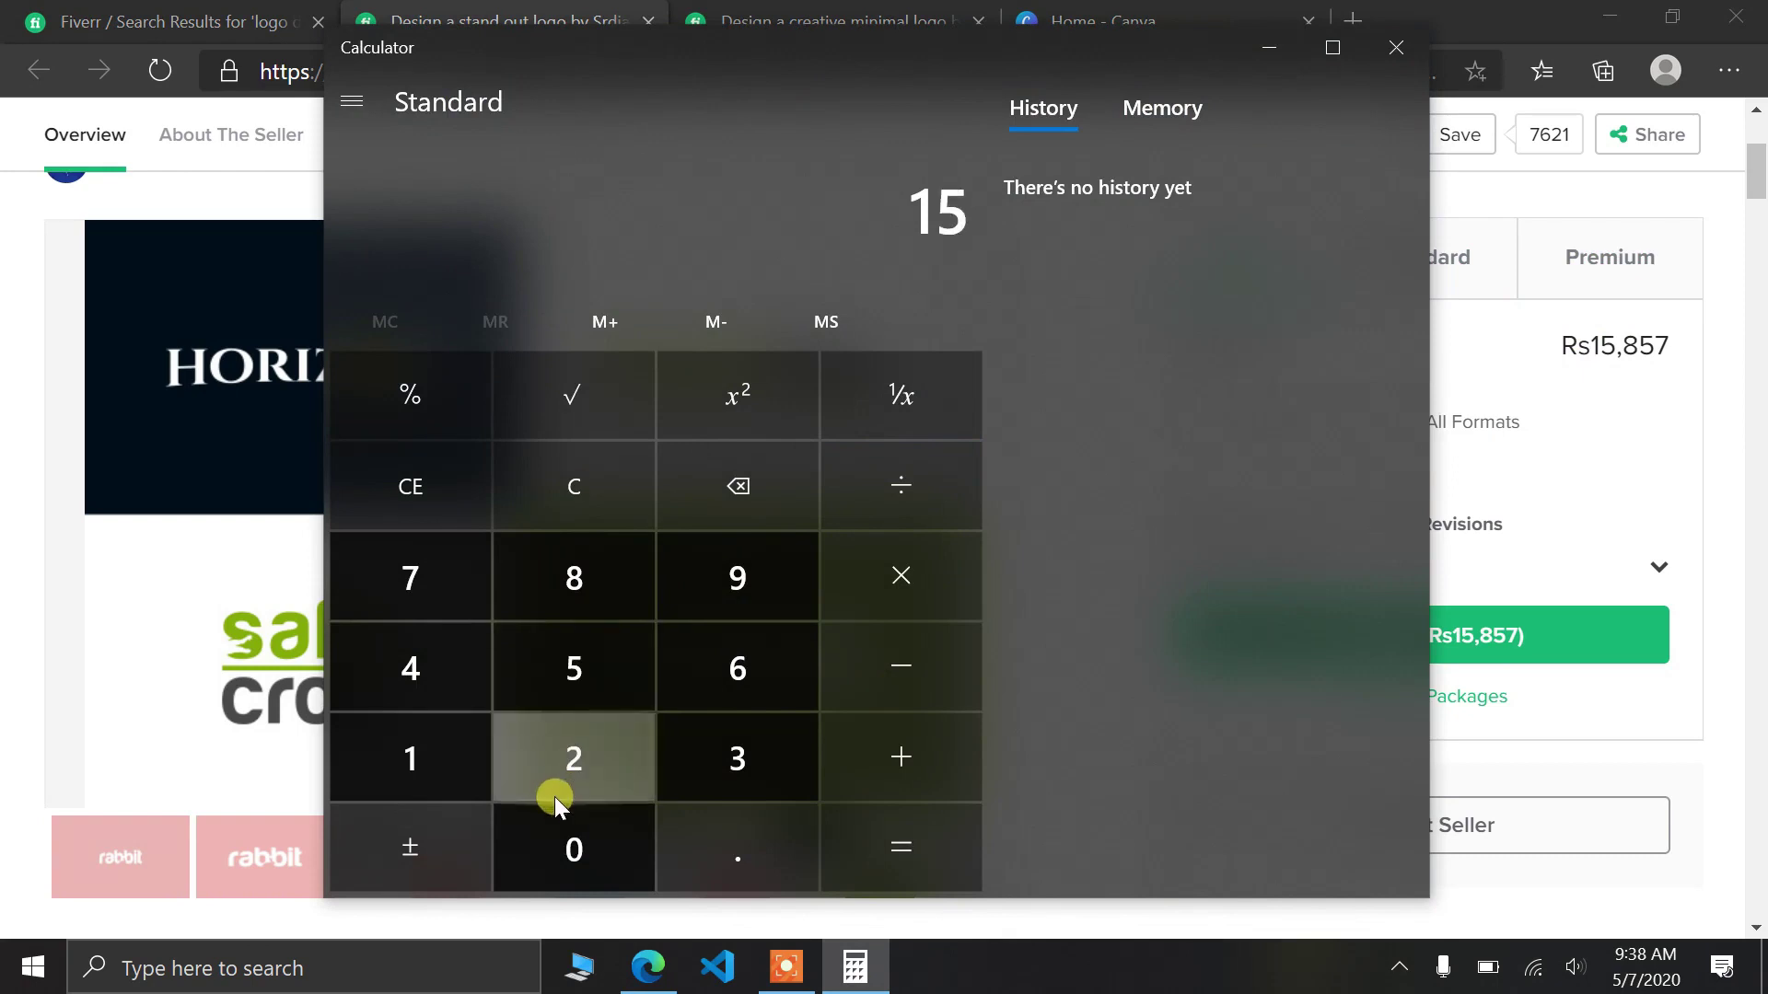
left_click(556, 786)
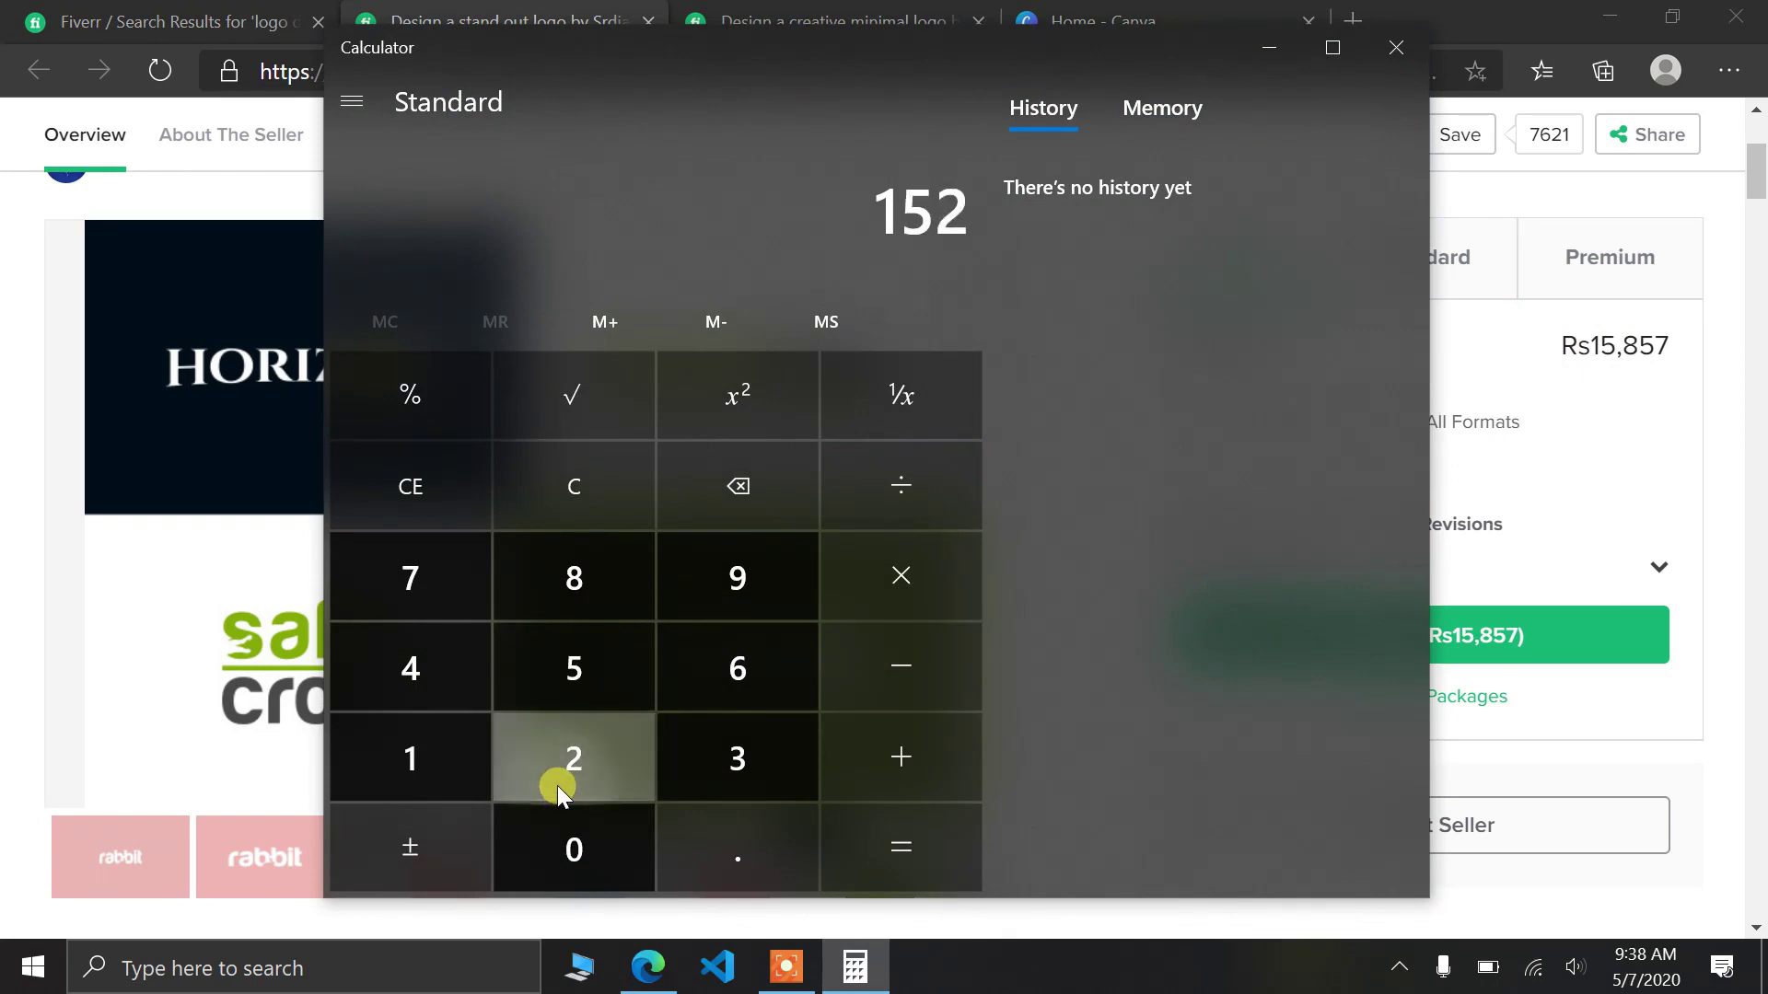
left_click(578, 672)
left_click(433, 595)
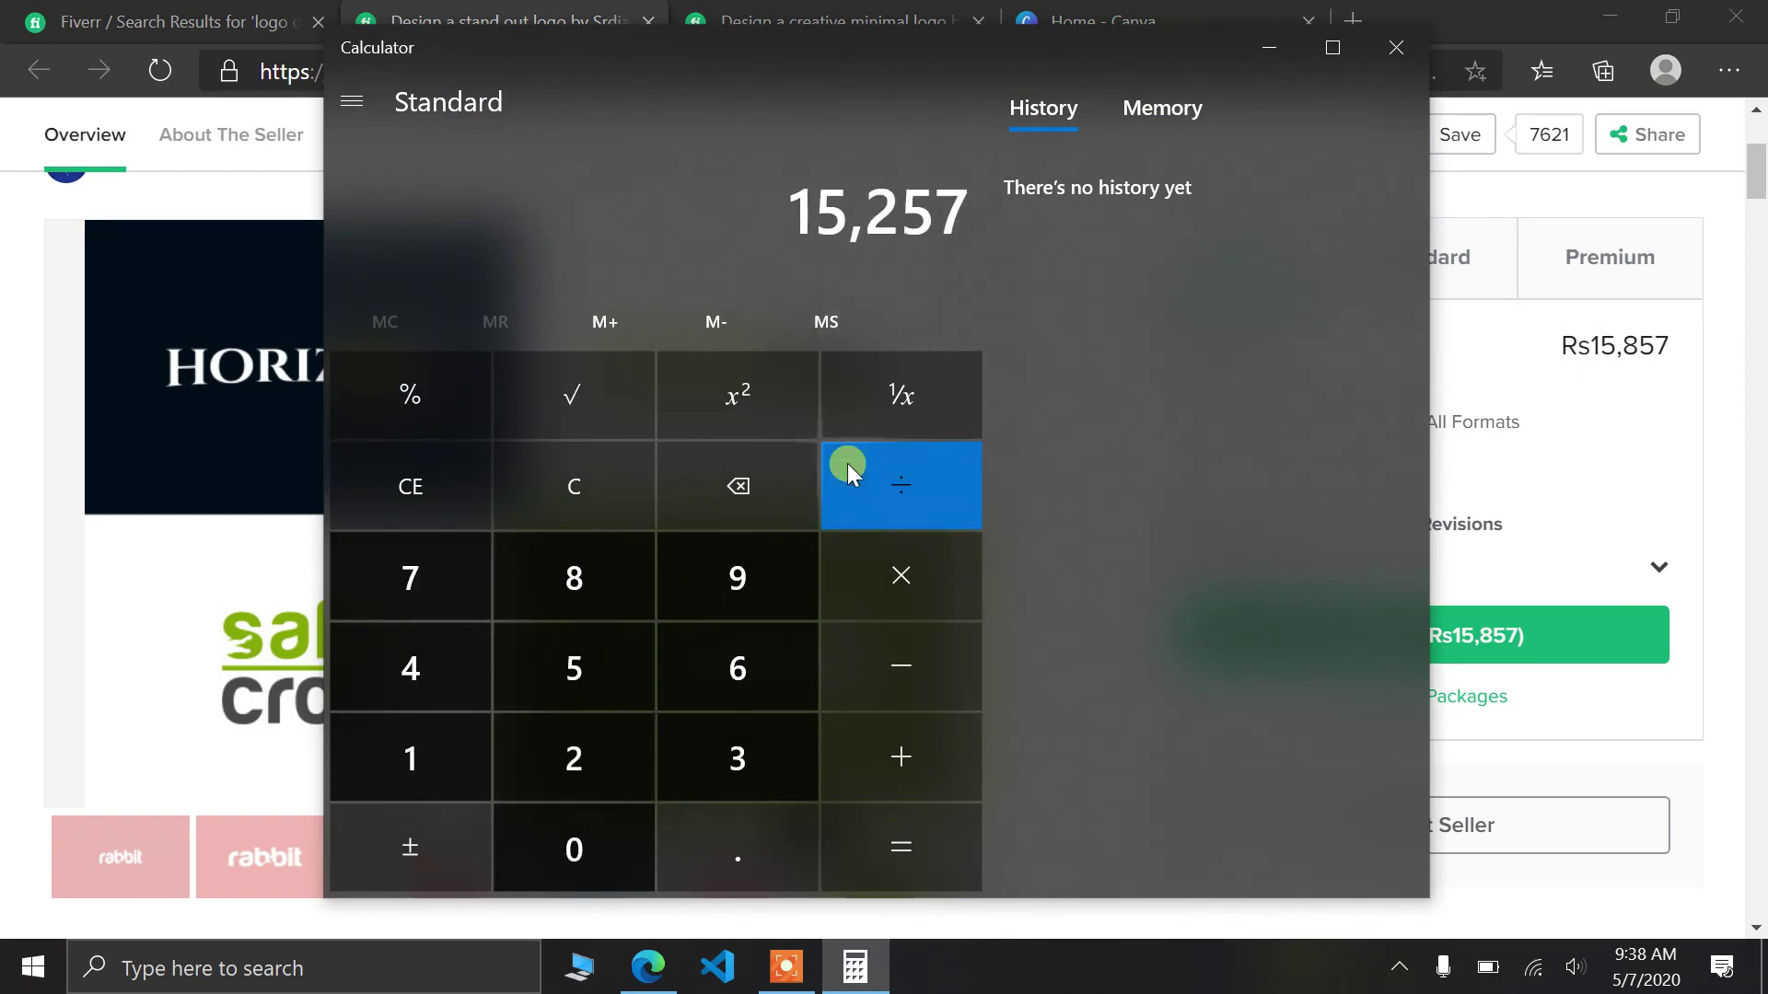
left_click(870, 564)
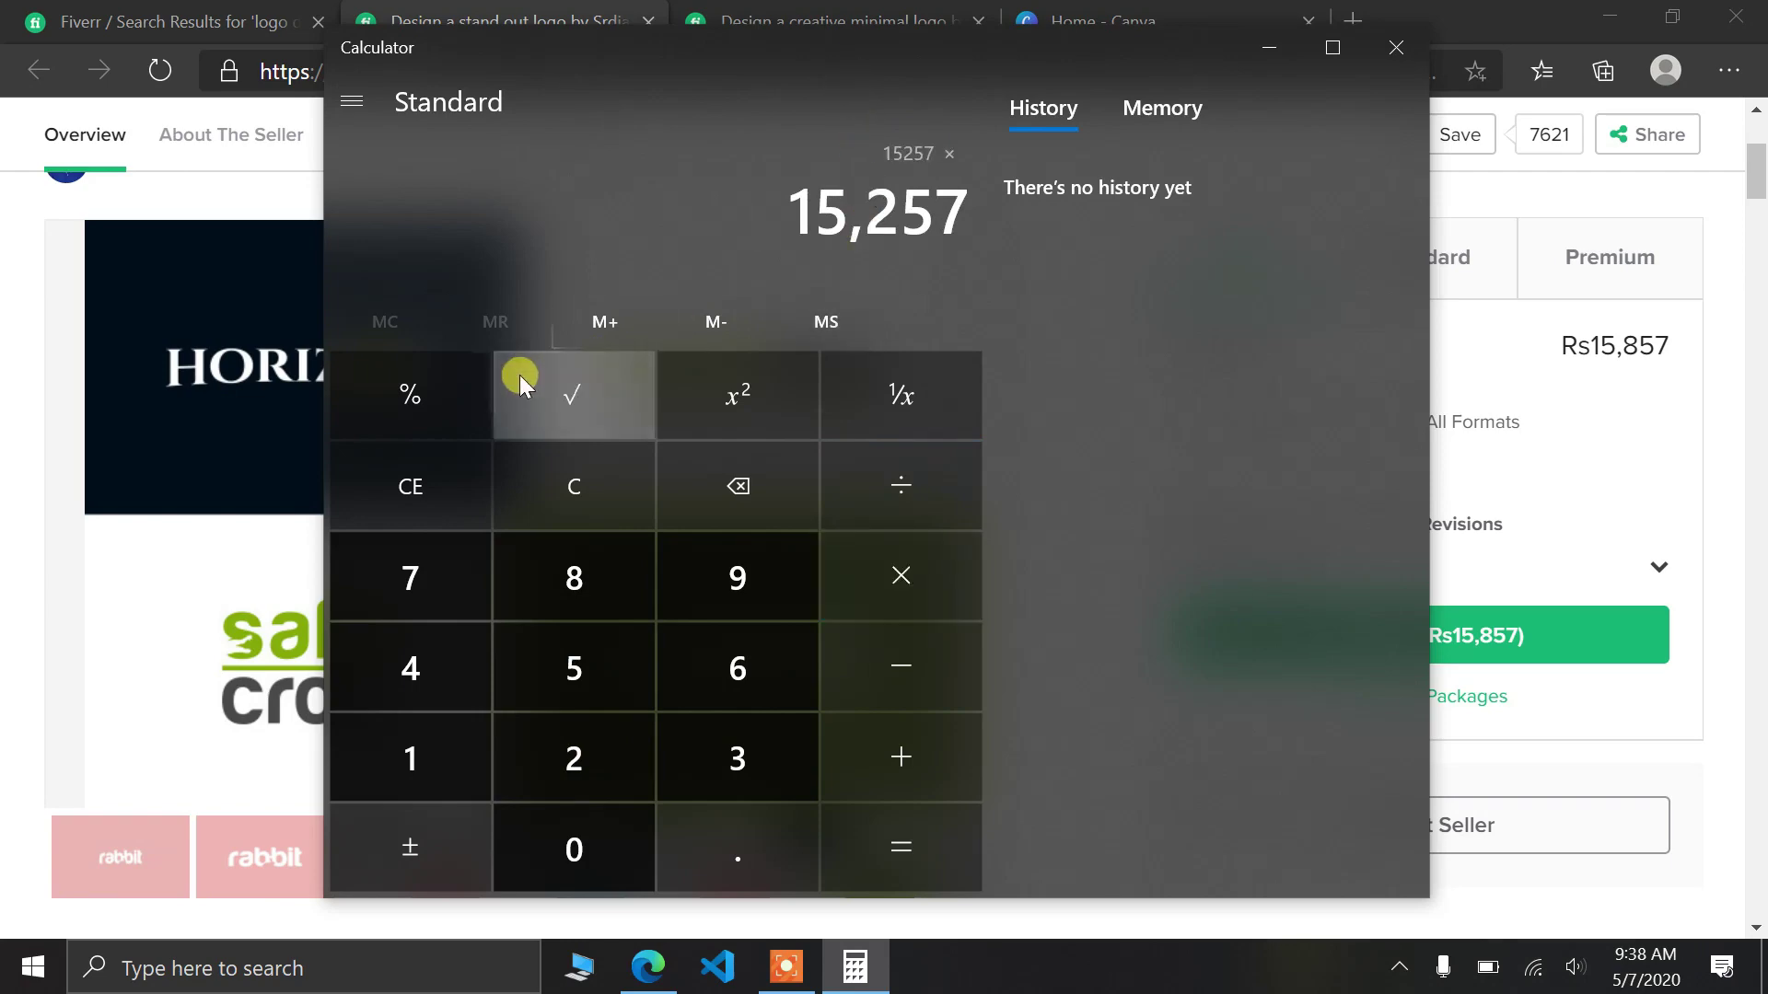
left_click(1270, 53)
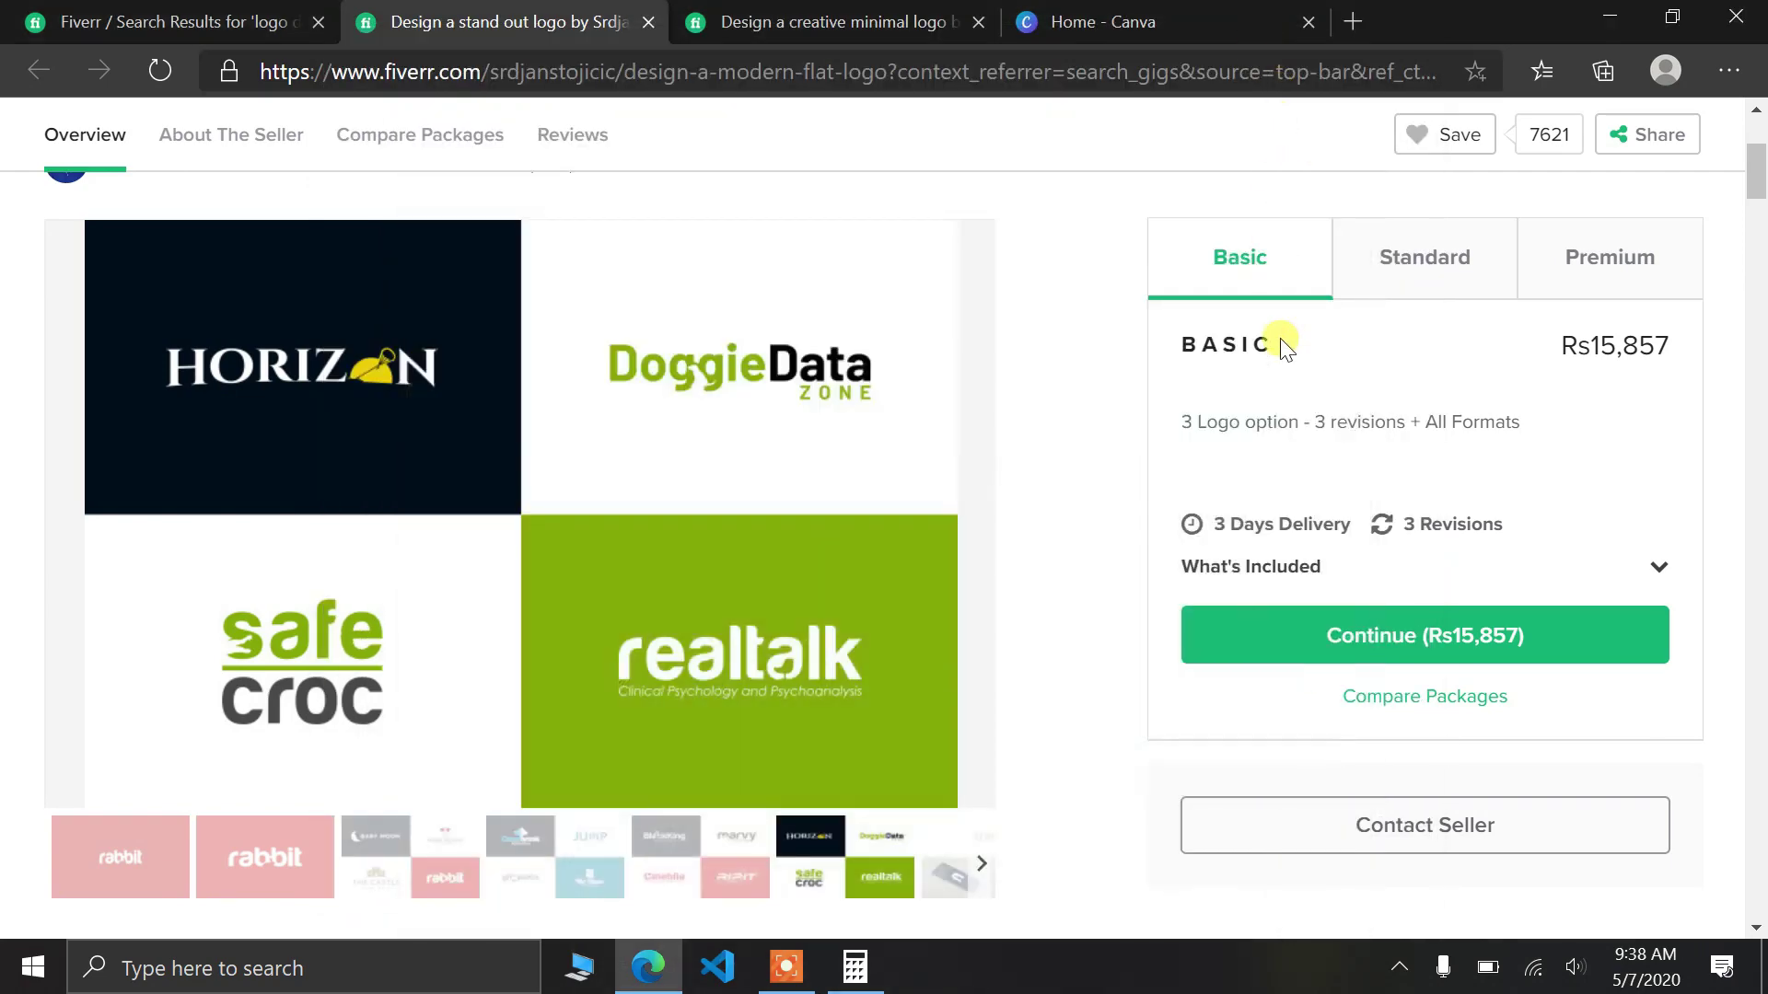
- Check the seller's rating and review count below the gig title
scroll(921, 501, "up", 3)
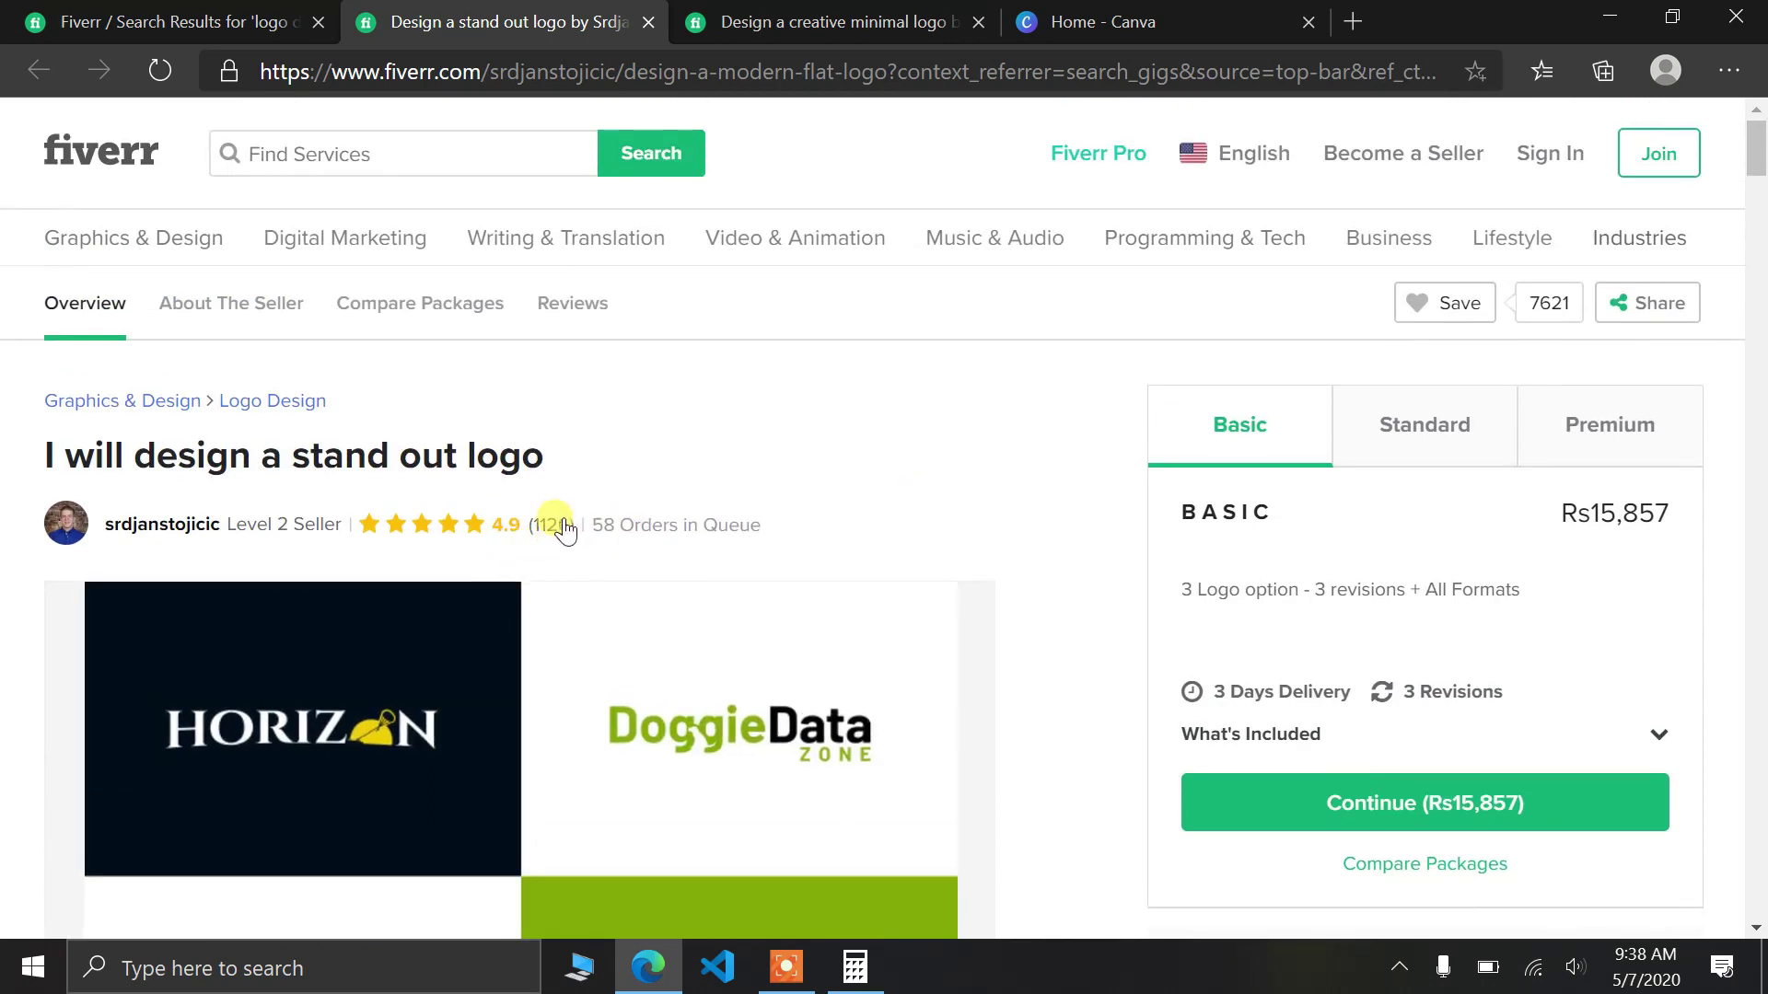
left_click_drag(572, 494, 543, 552)
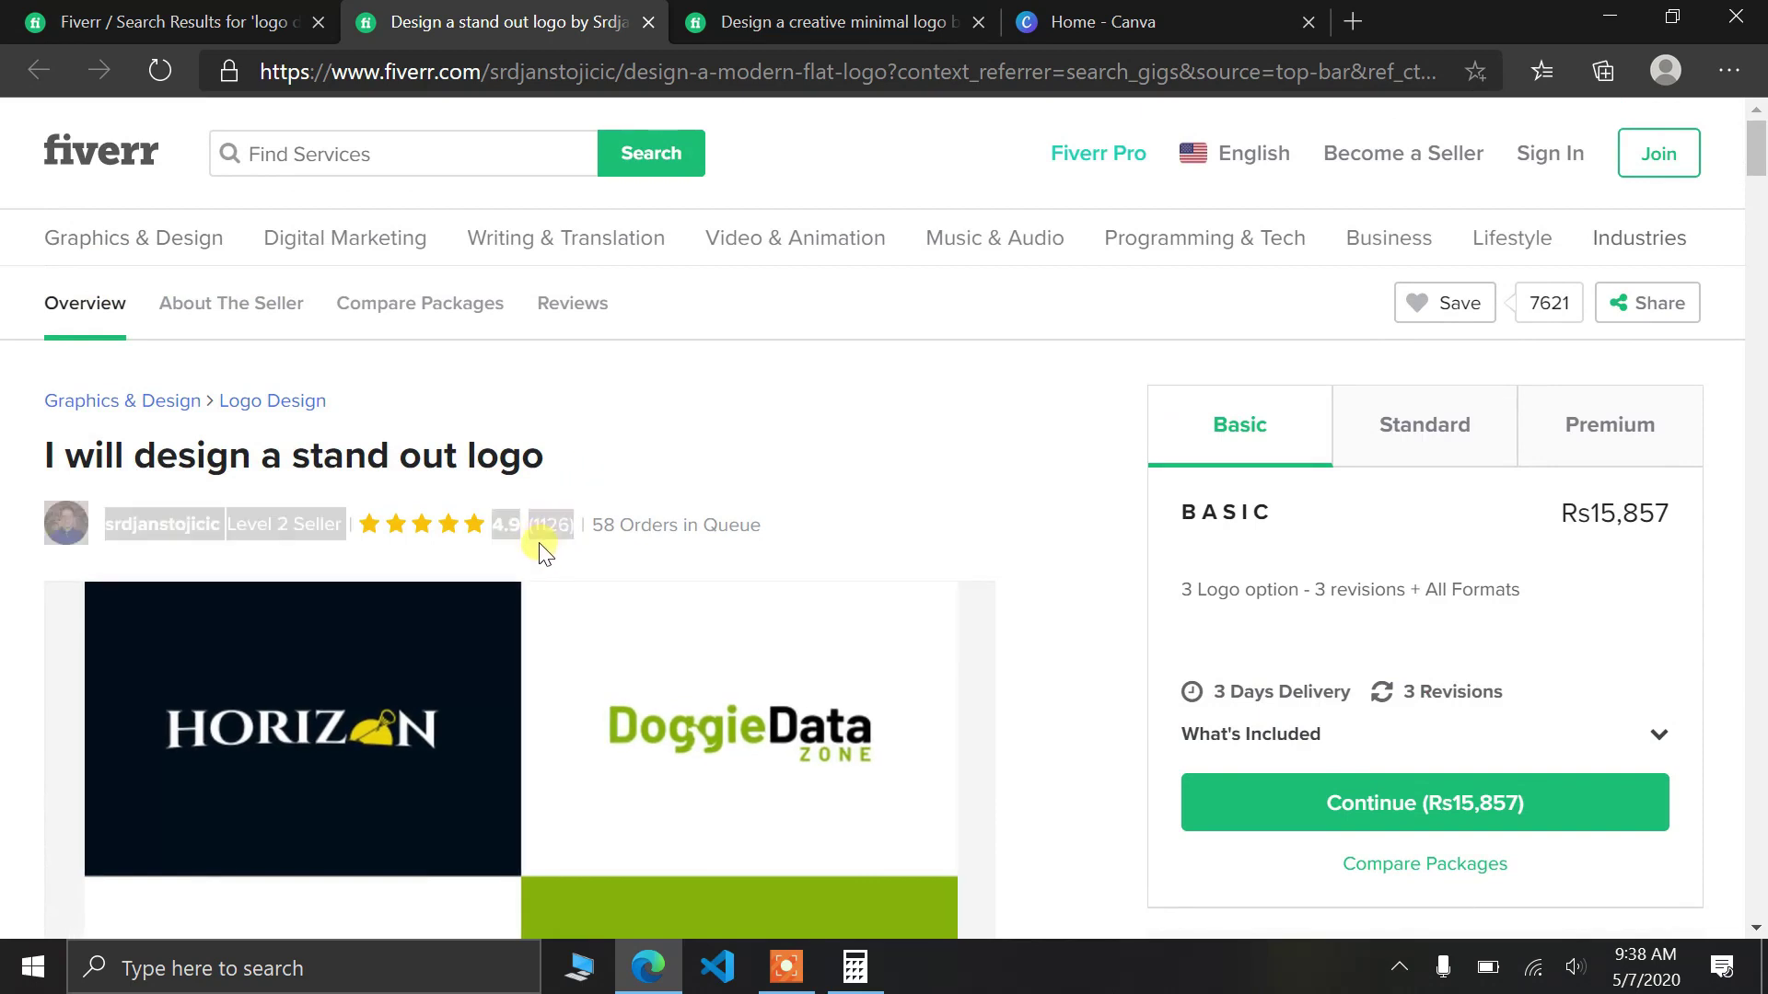
left_click(704, 475)
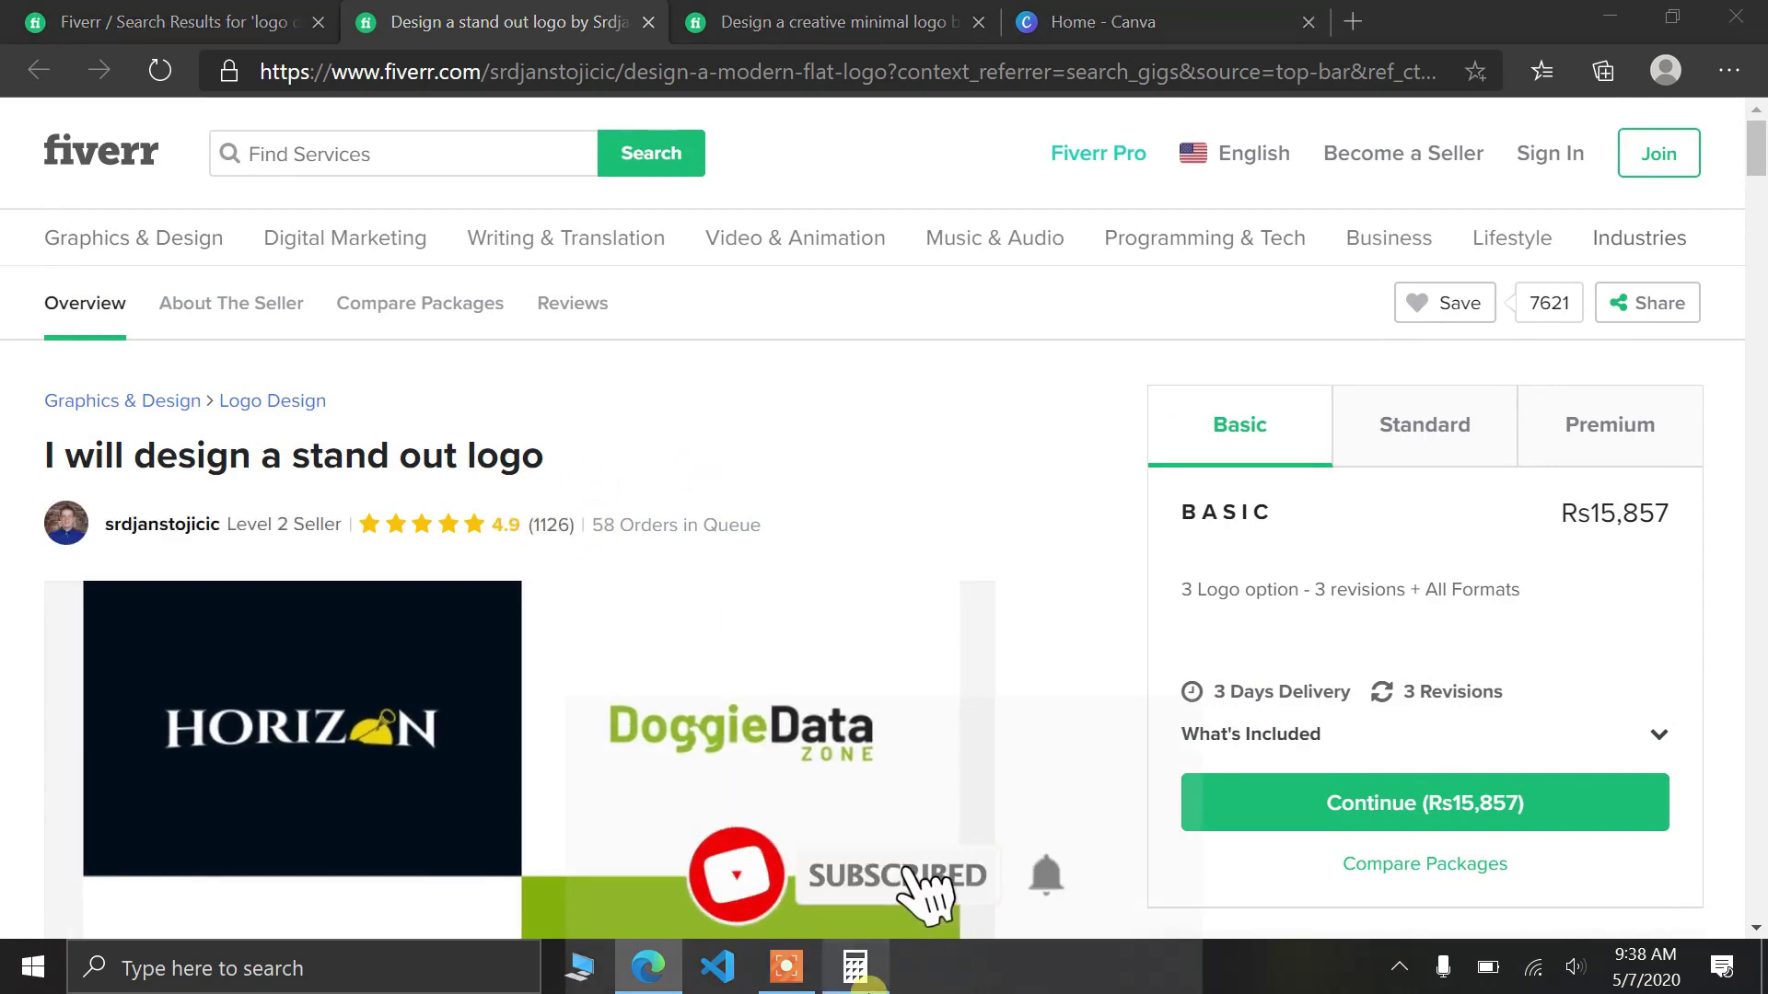
- Switch to Calculator, multiply the entered price by 1126, and return to the gig page in the browser
left_click(857, 971)
left_click(410, 753)
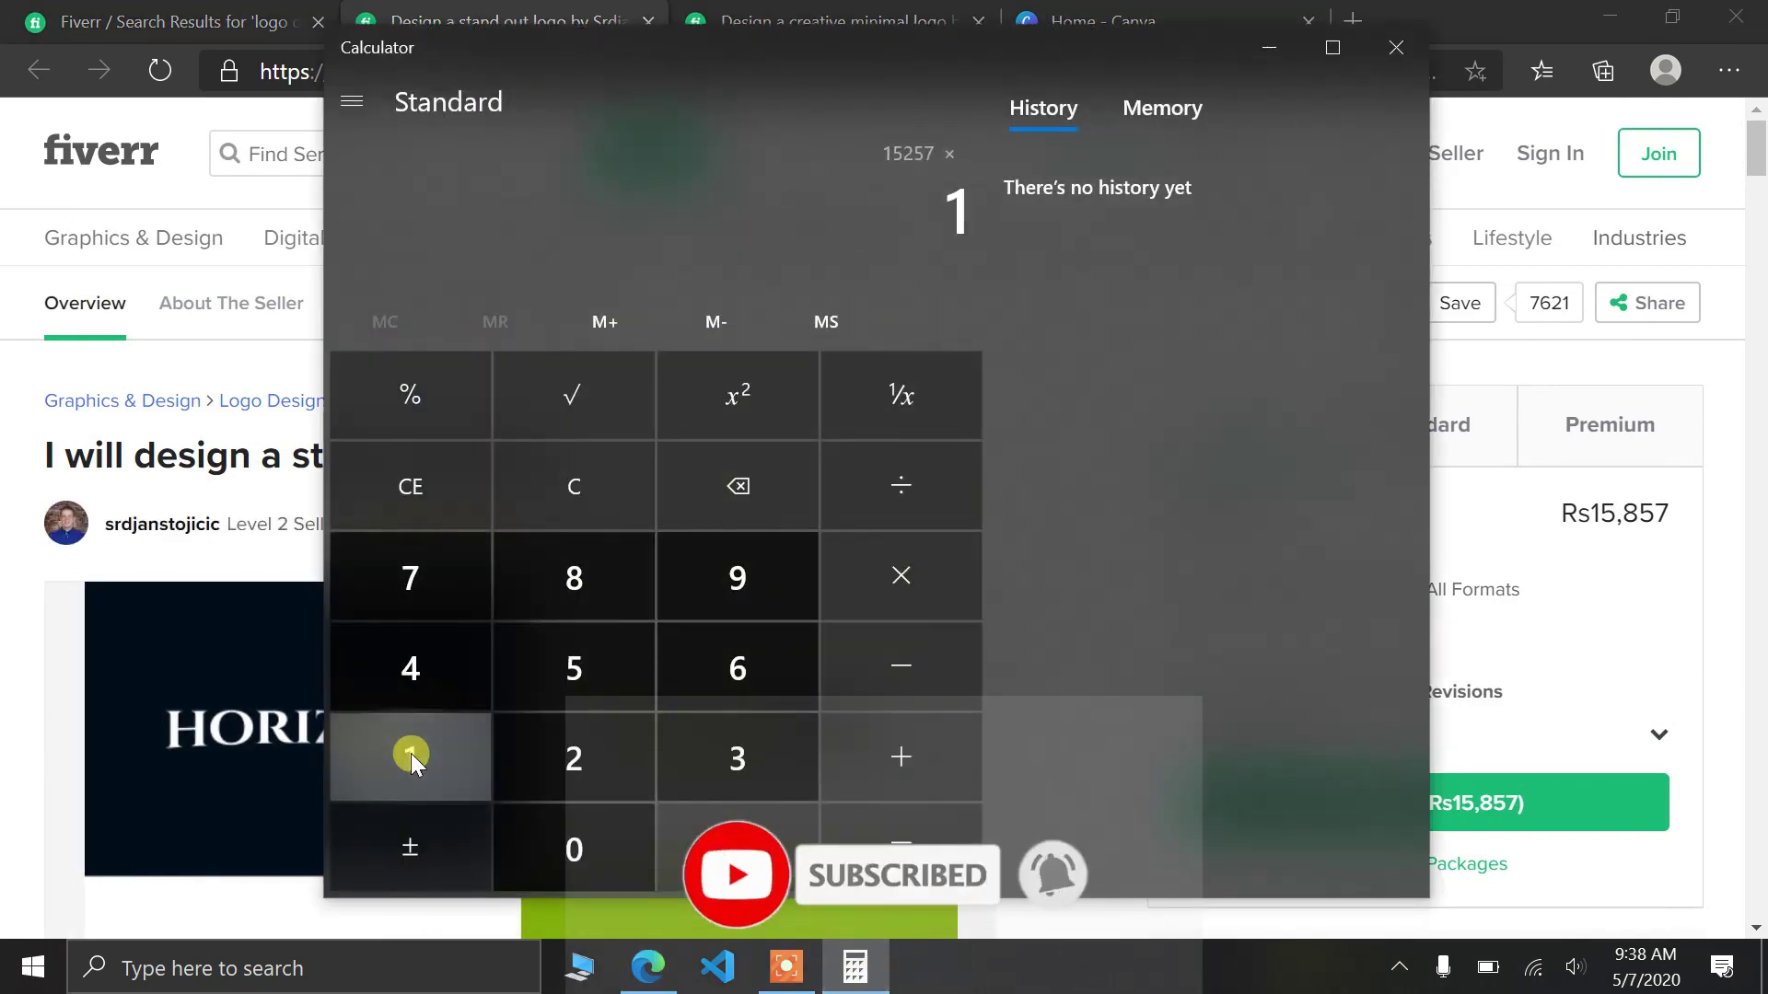
left_click(410, 753)
left_click(564, 762)
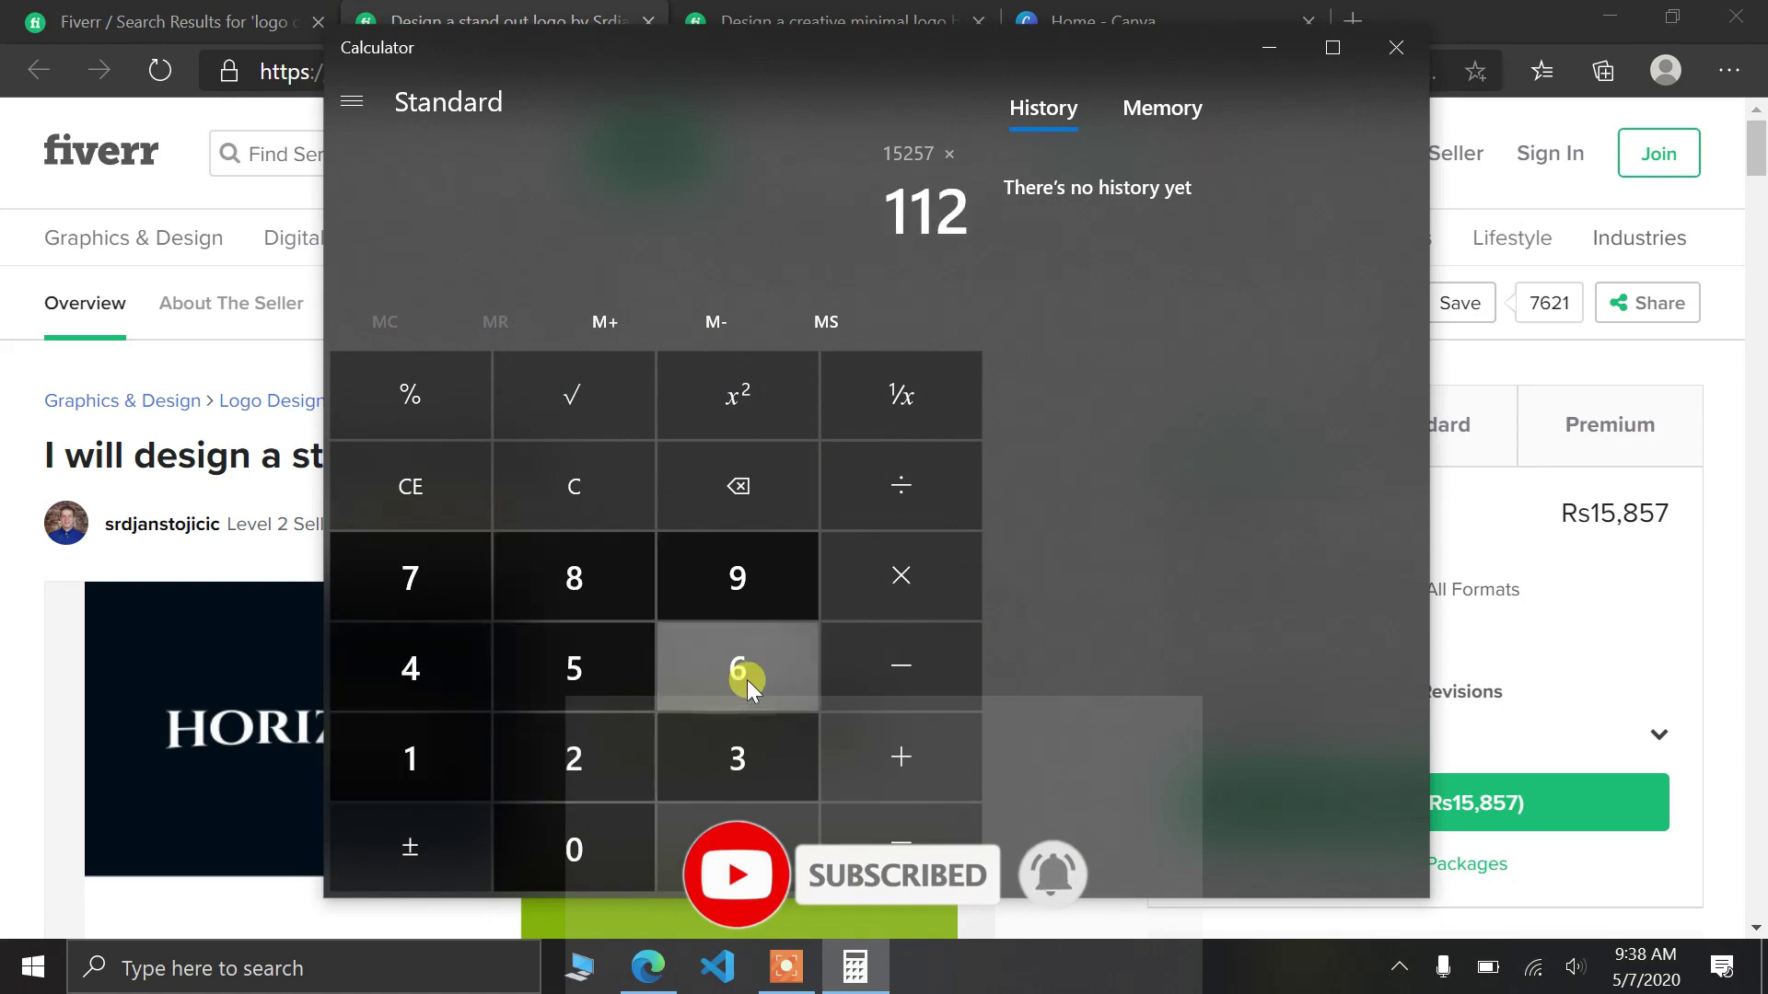
left_click(748, 679)
left_click(877, 849)
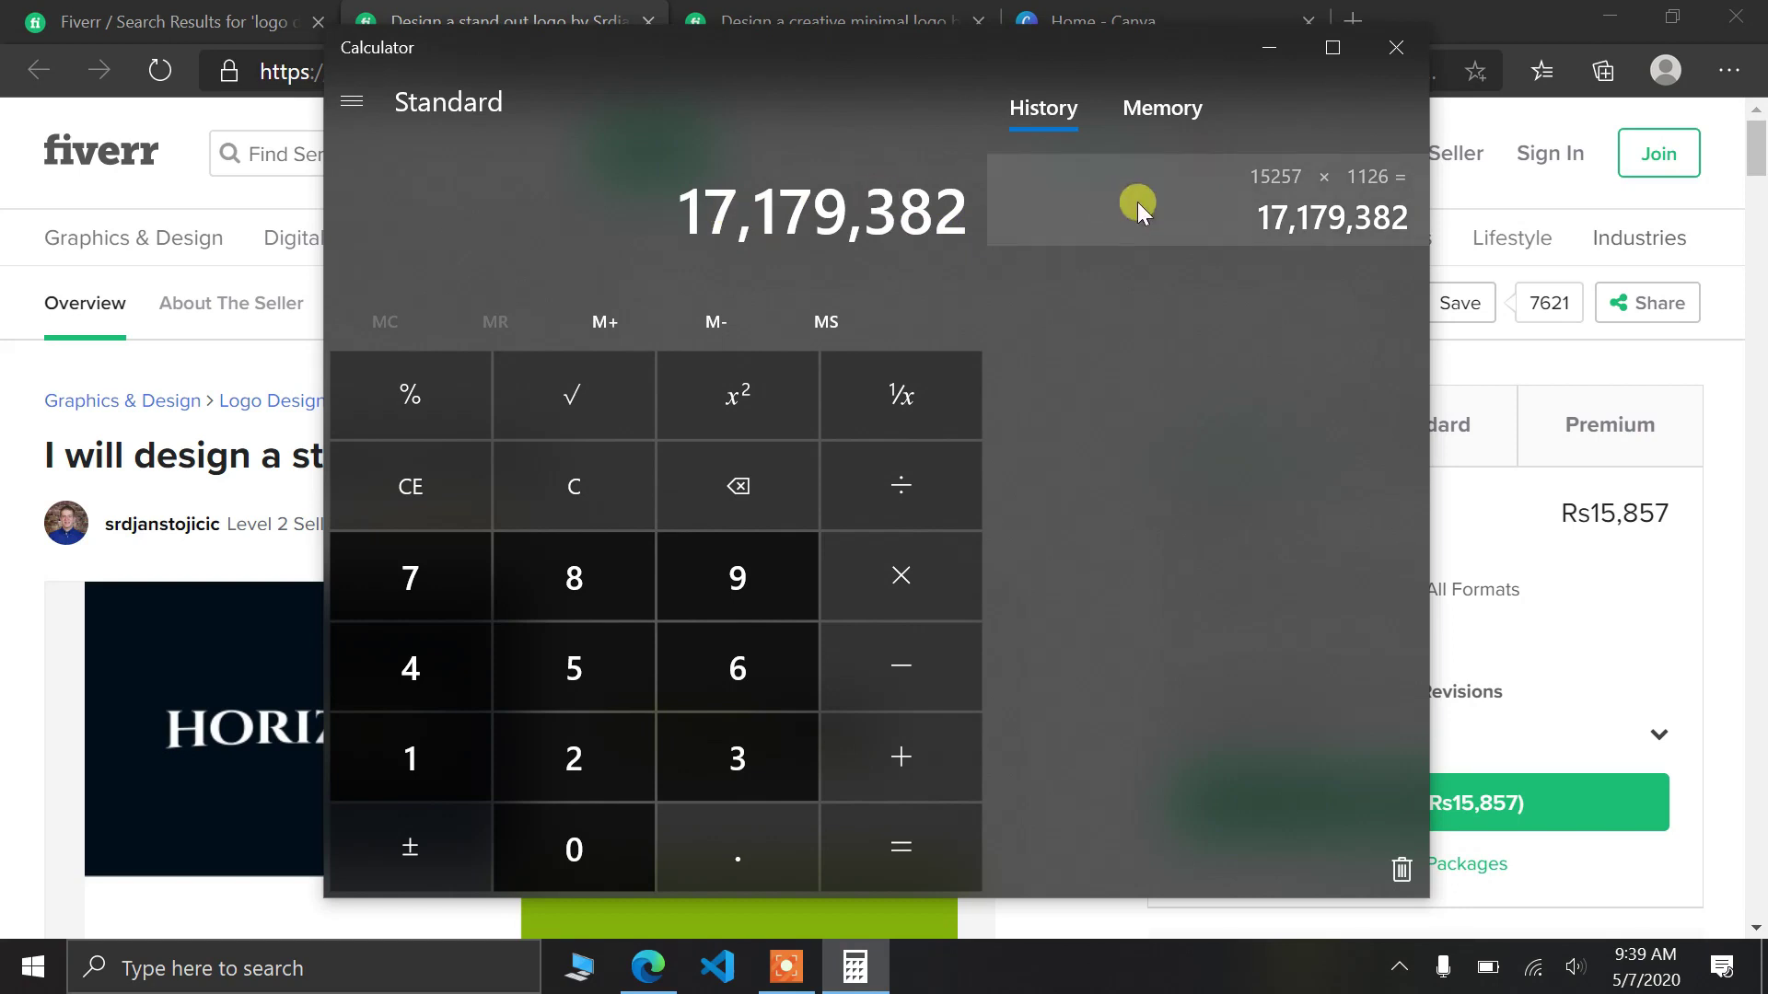
left_click(1268, 48)
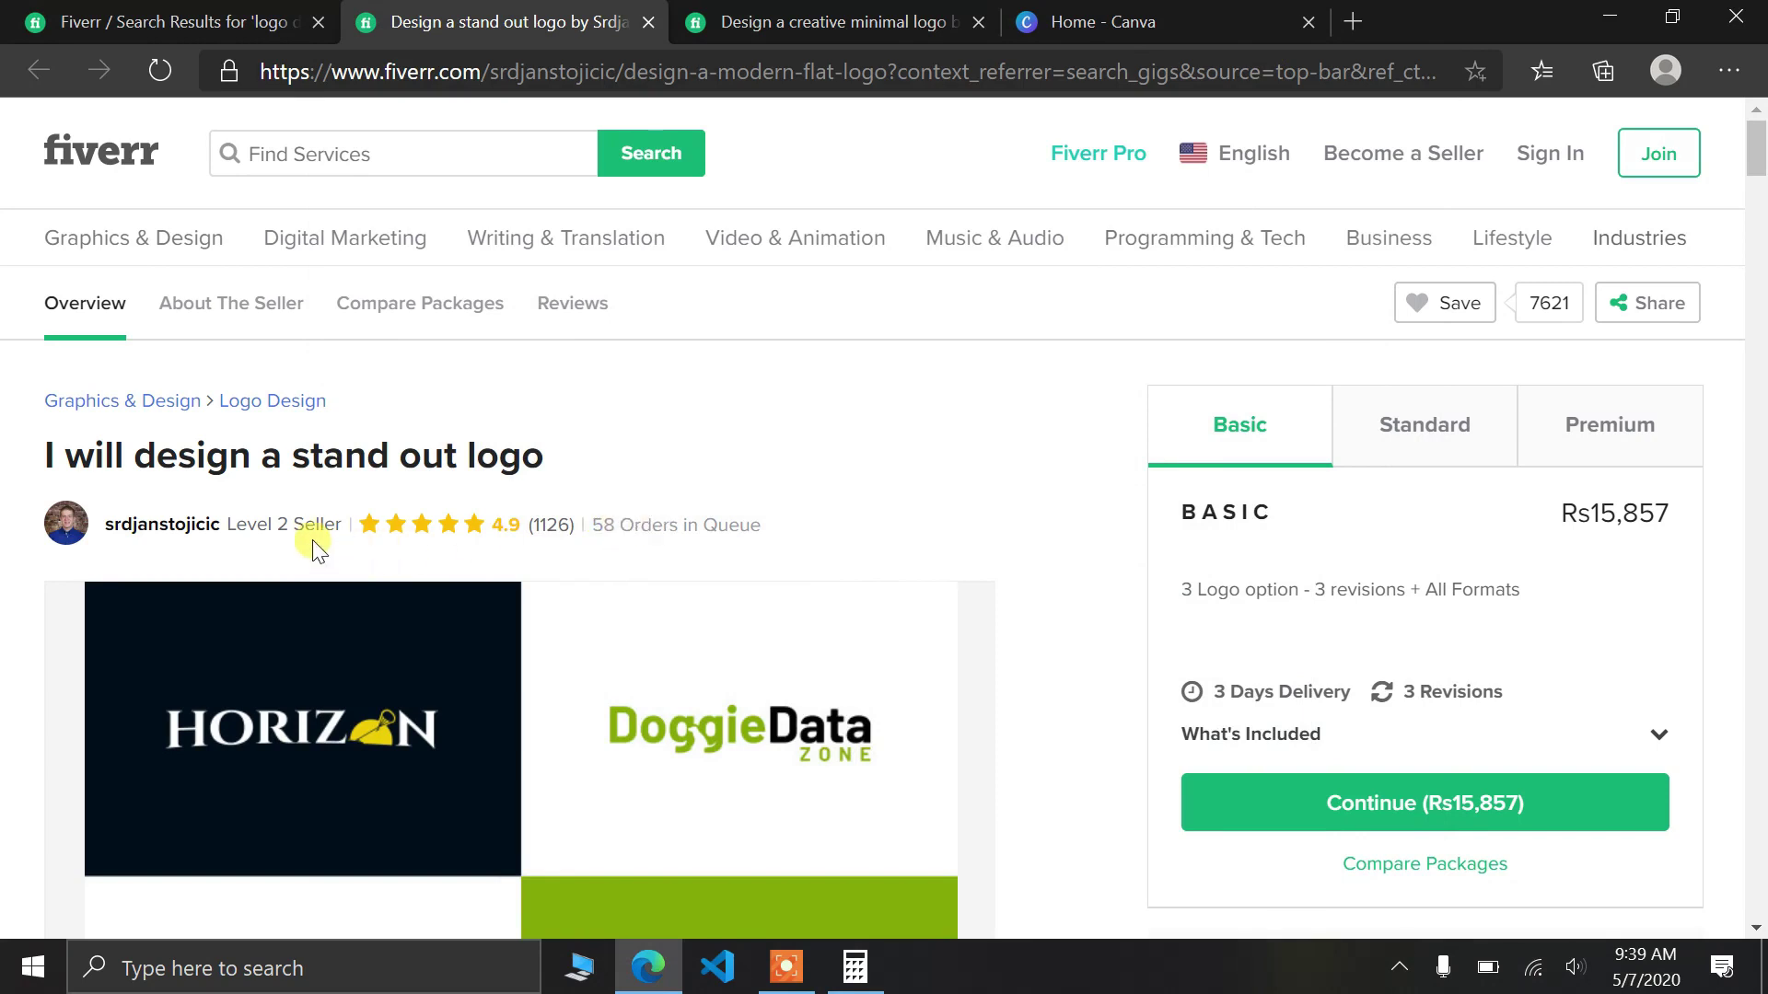
- Check the seller's level requirements and view the stand-out logo gig's Standard and Premium packages
mouse_move(310, 531)
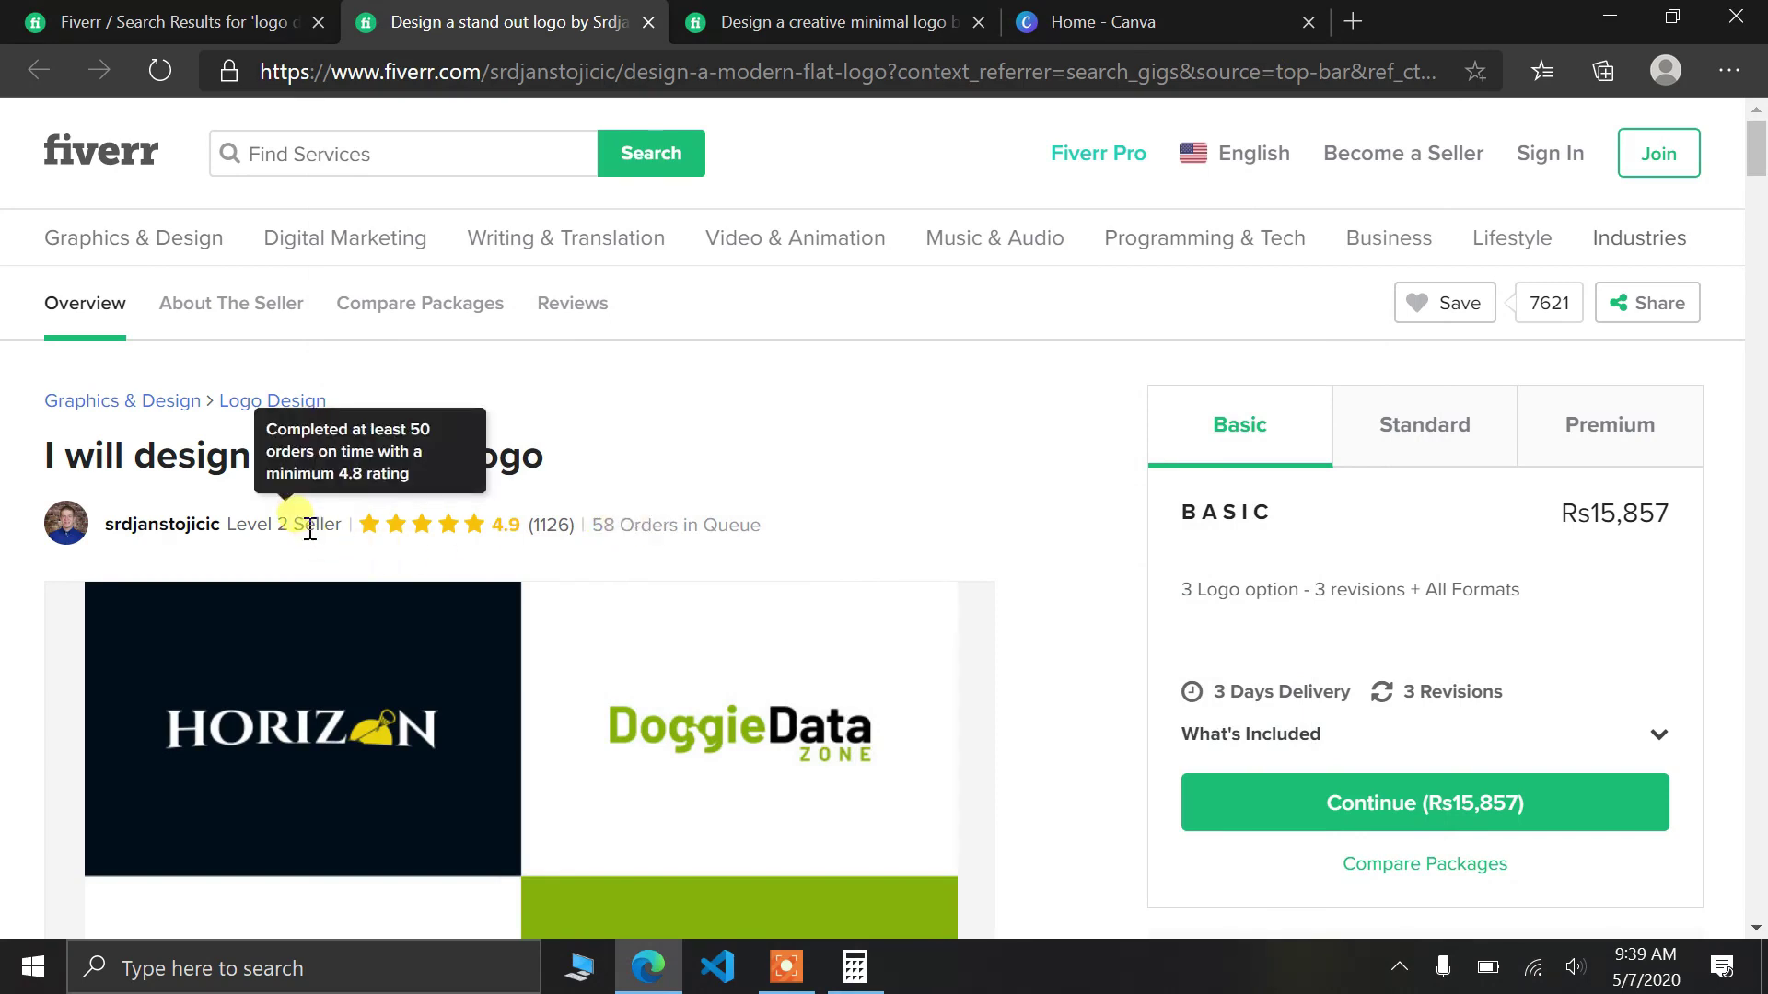
left_click(252, 524)
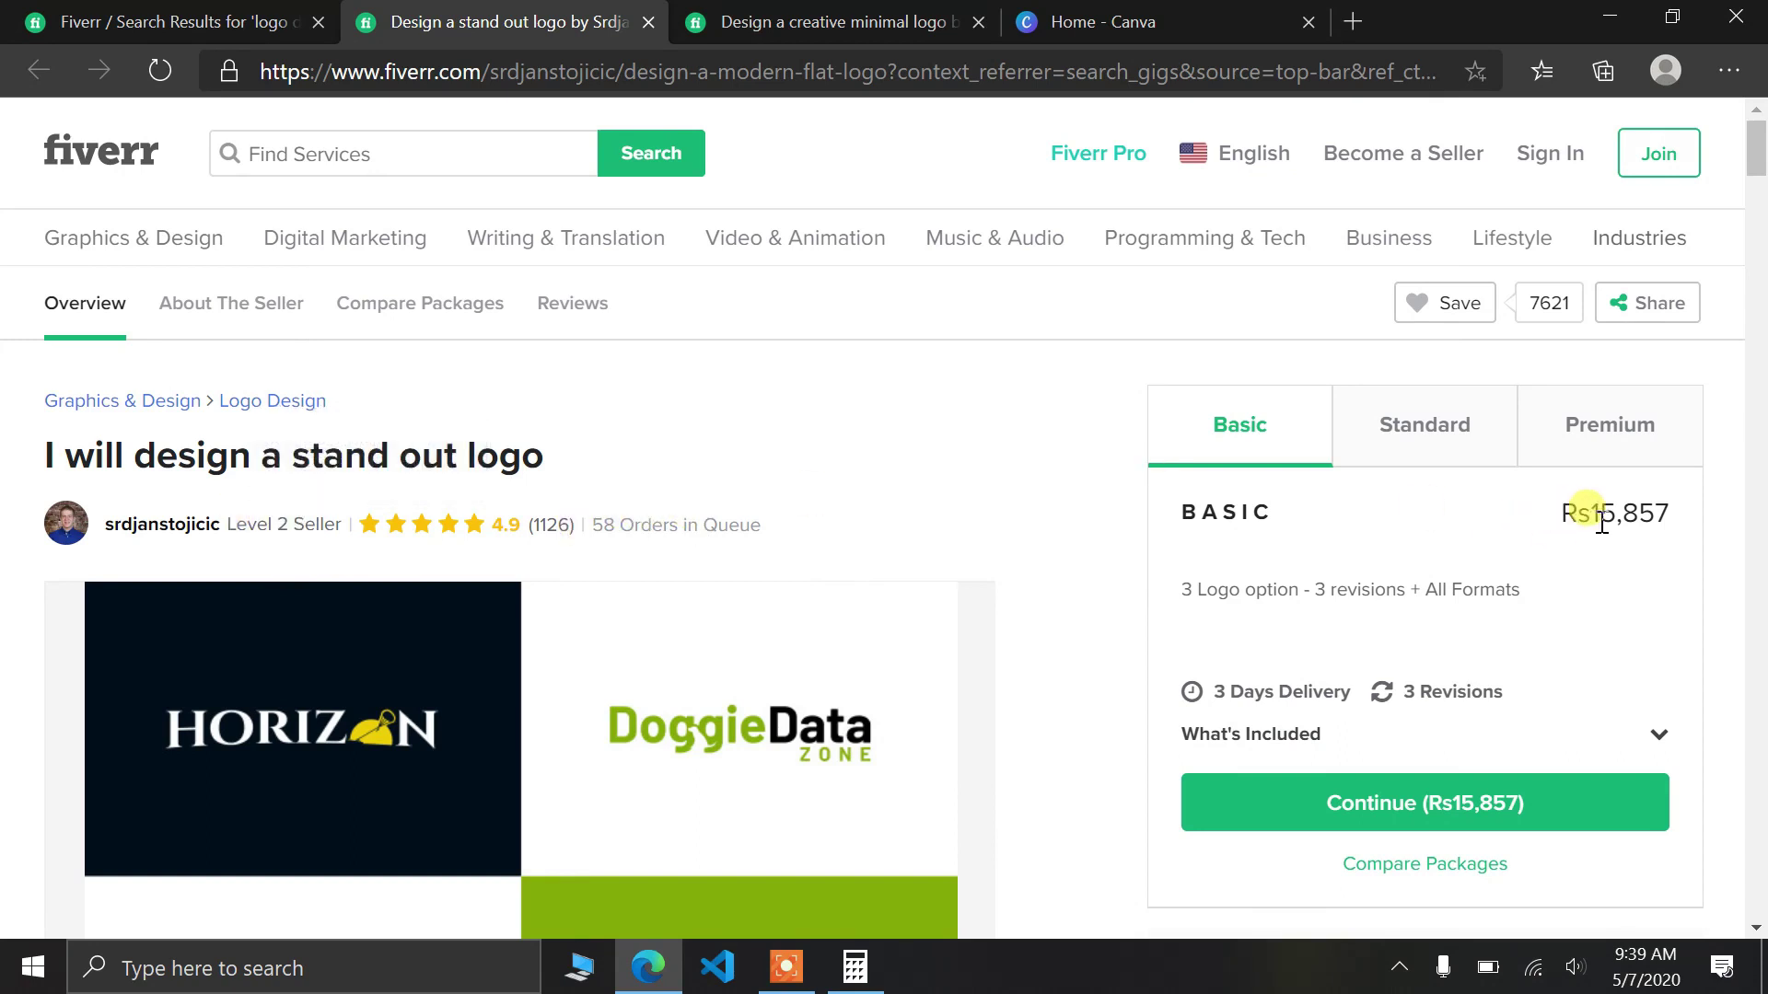
left_click(1470, 425)
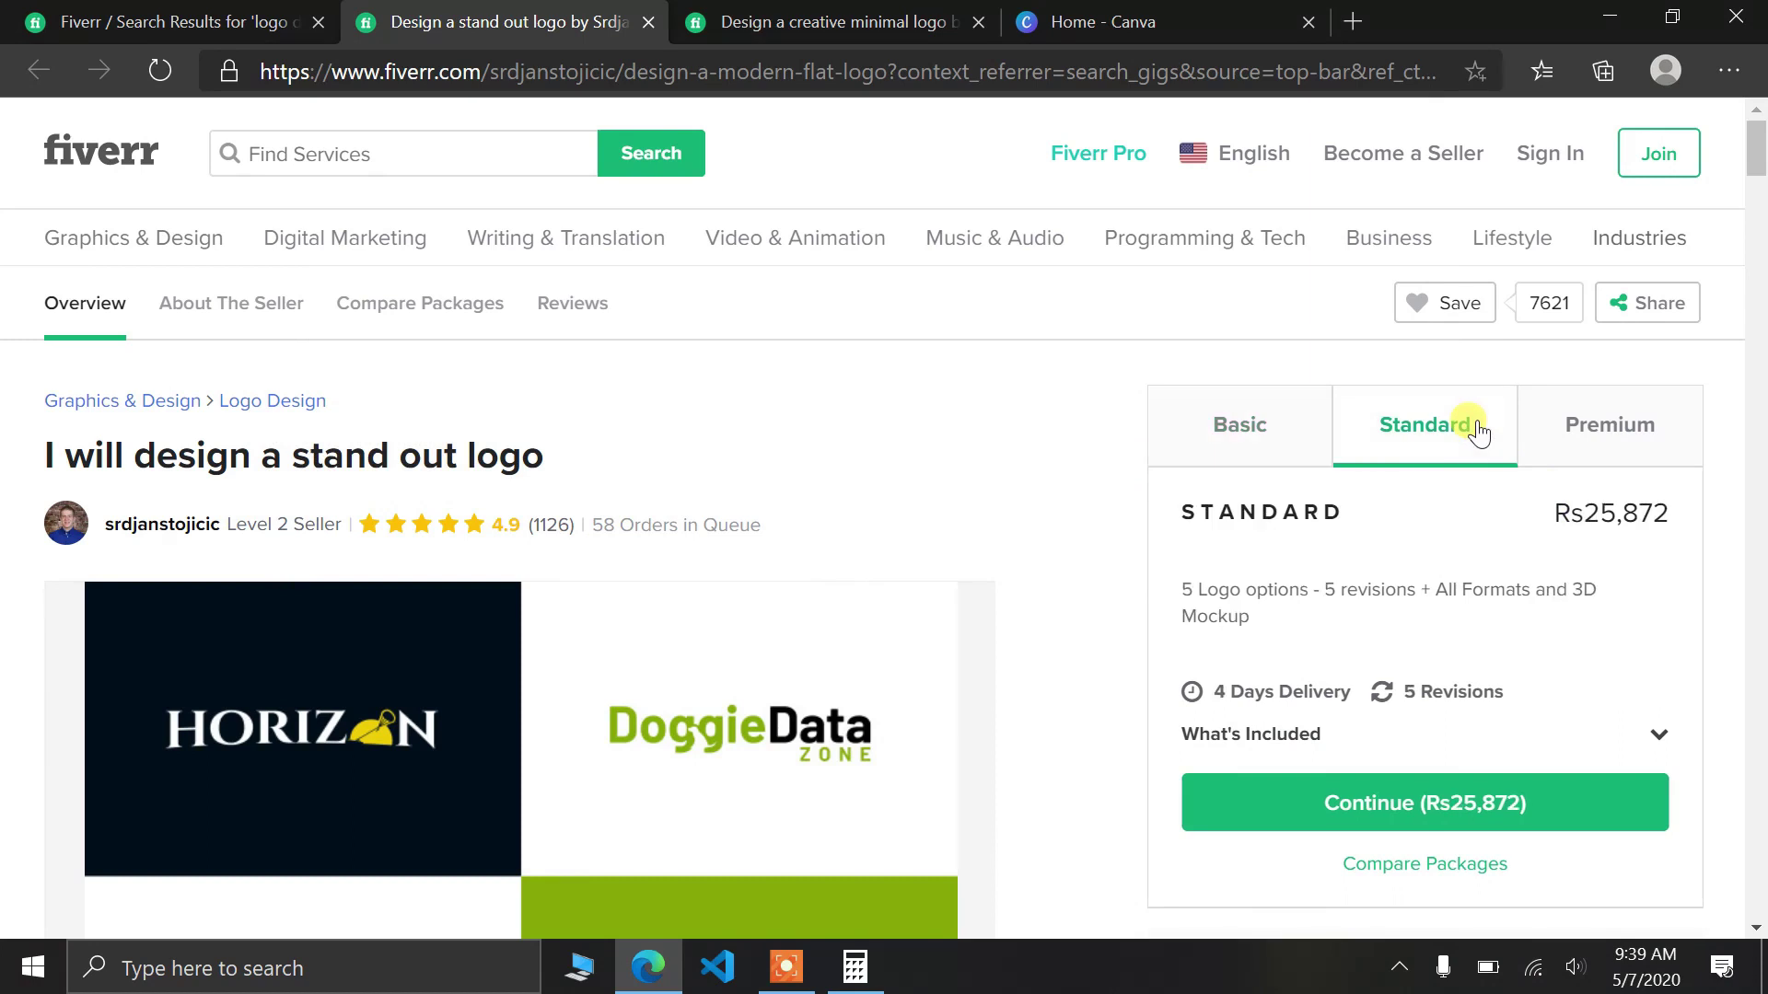
left_click(1600, 449)
- View the creative minimal logo gig, switch to Calculator, clear the entry and enter the Basic package price 16692
left_click(792, 19)
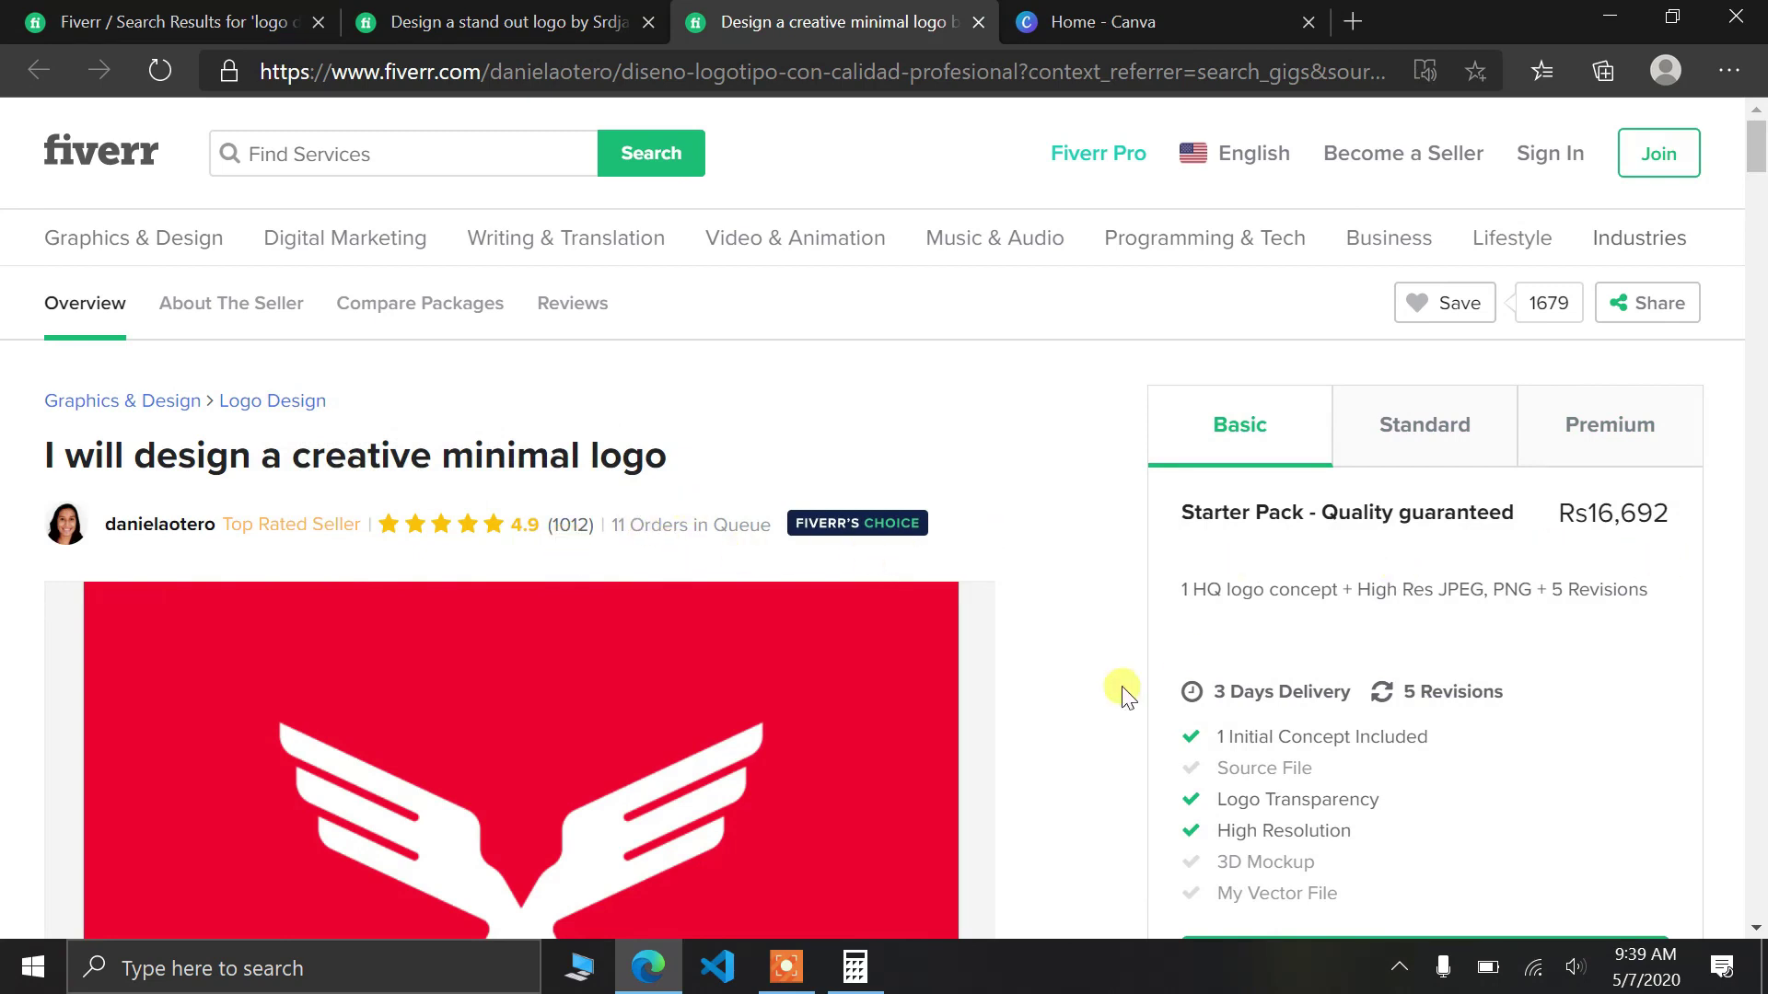
left_click(854, 966)
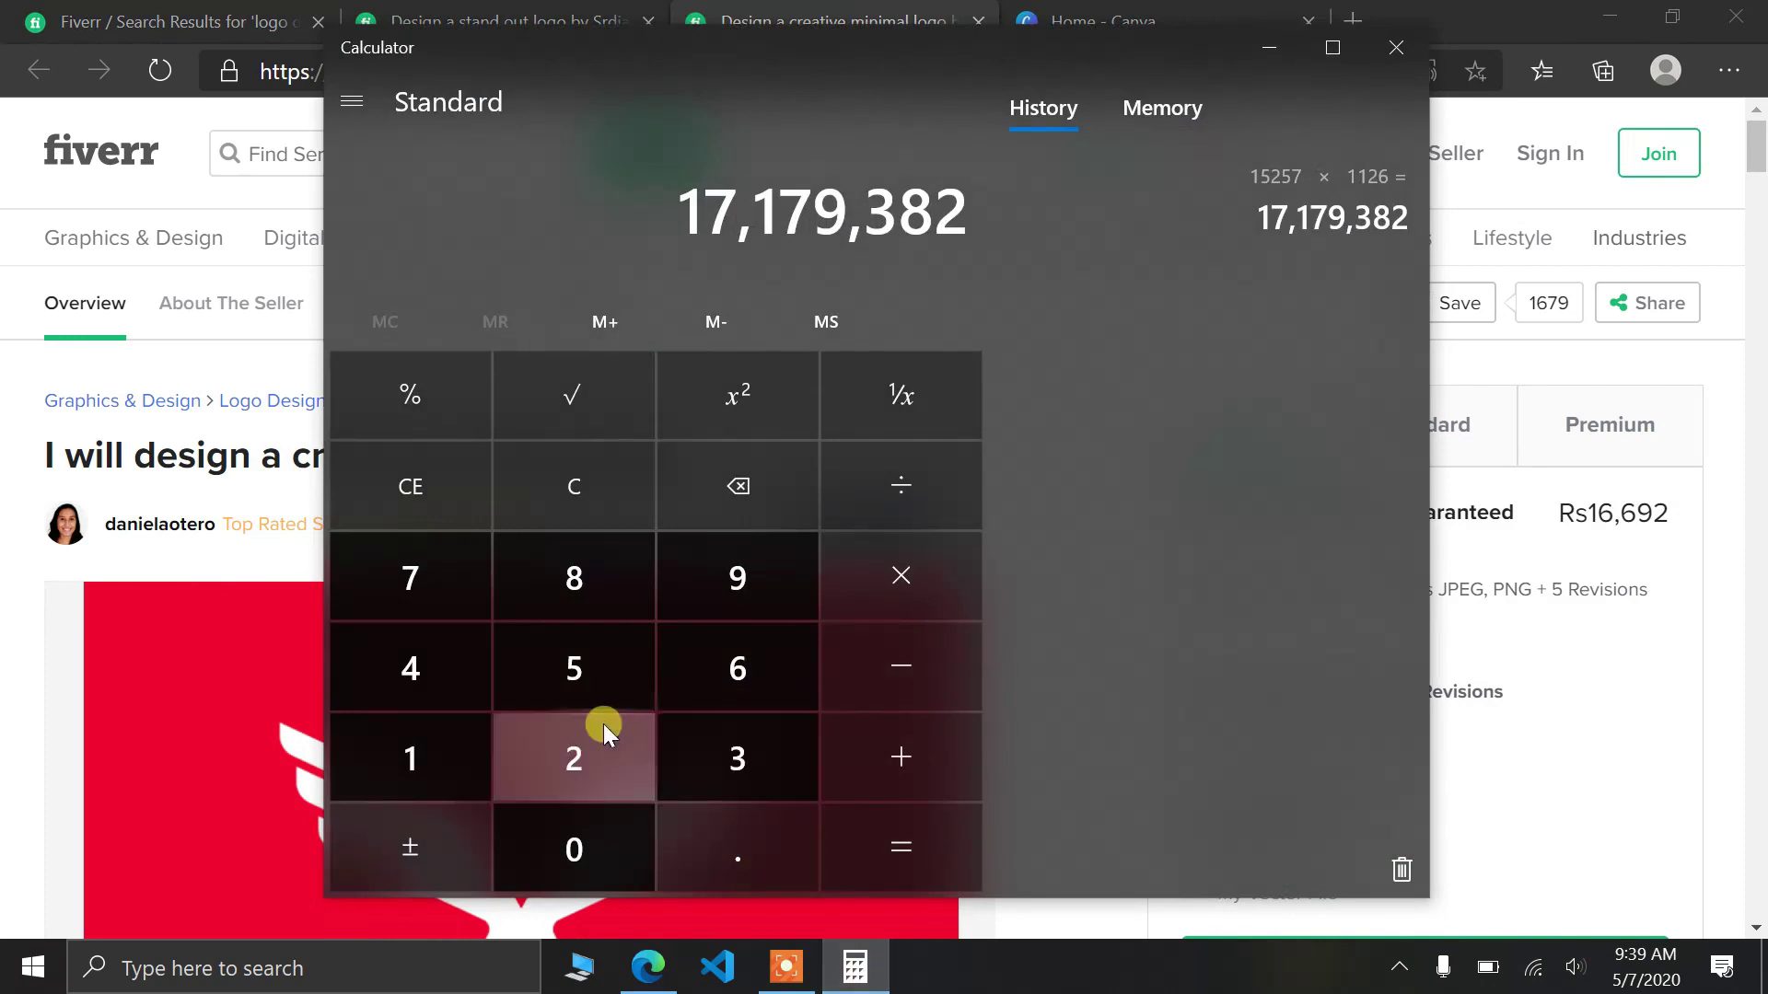
left_click(403, 493)
left_click(418, 723)
left_click(736, 677)
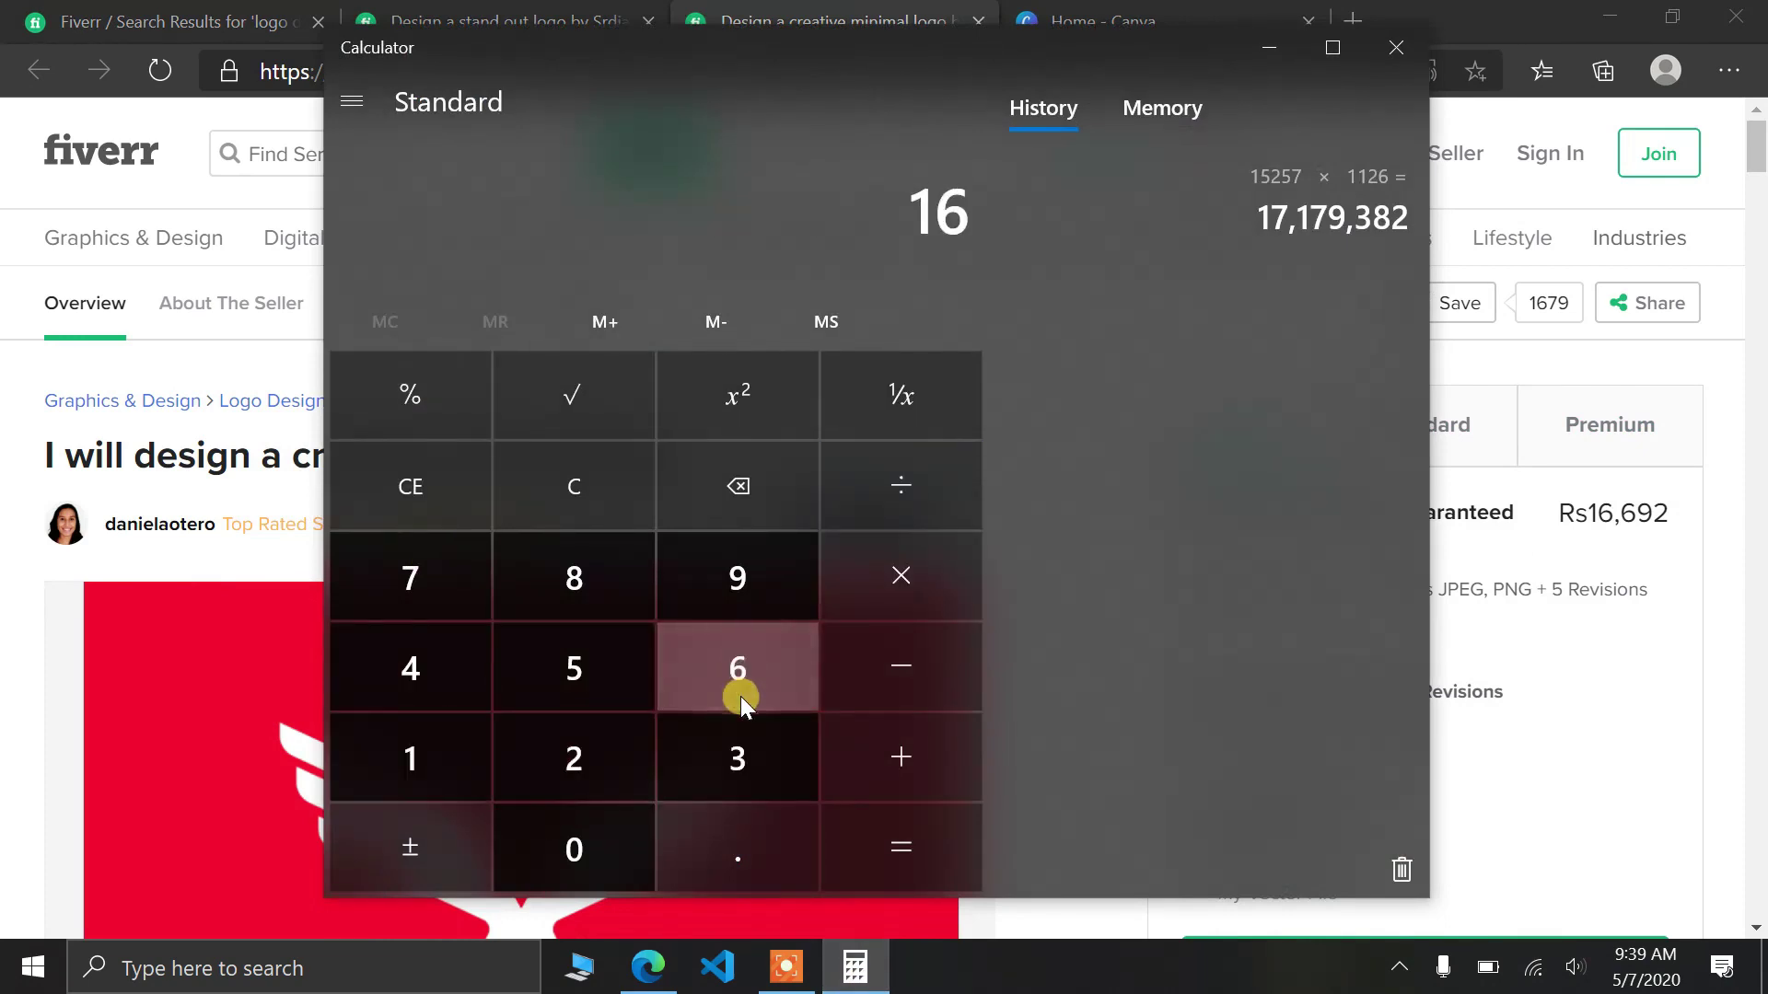
left_click(740, 682)
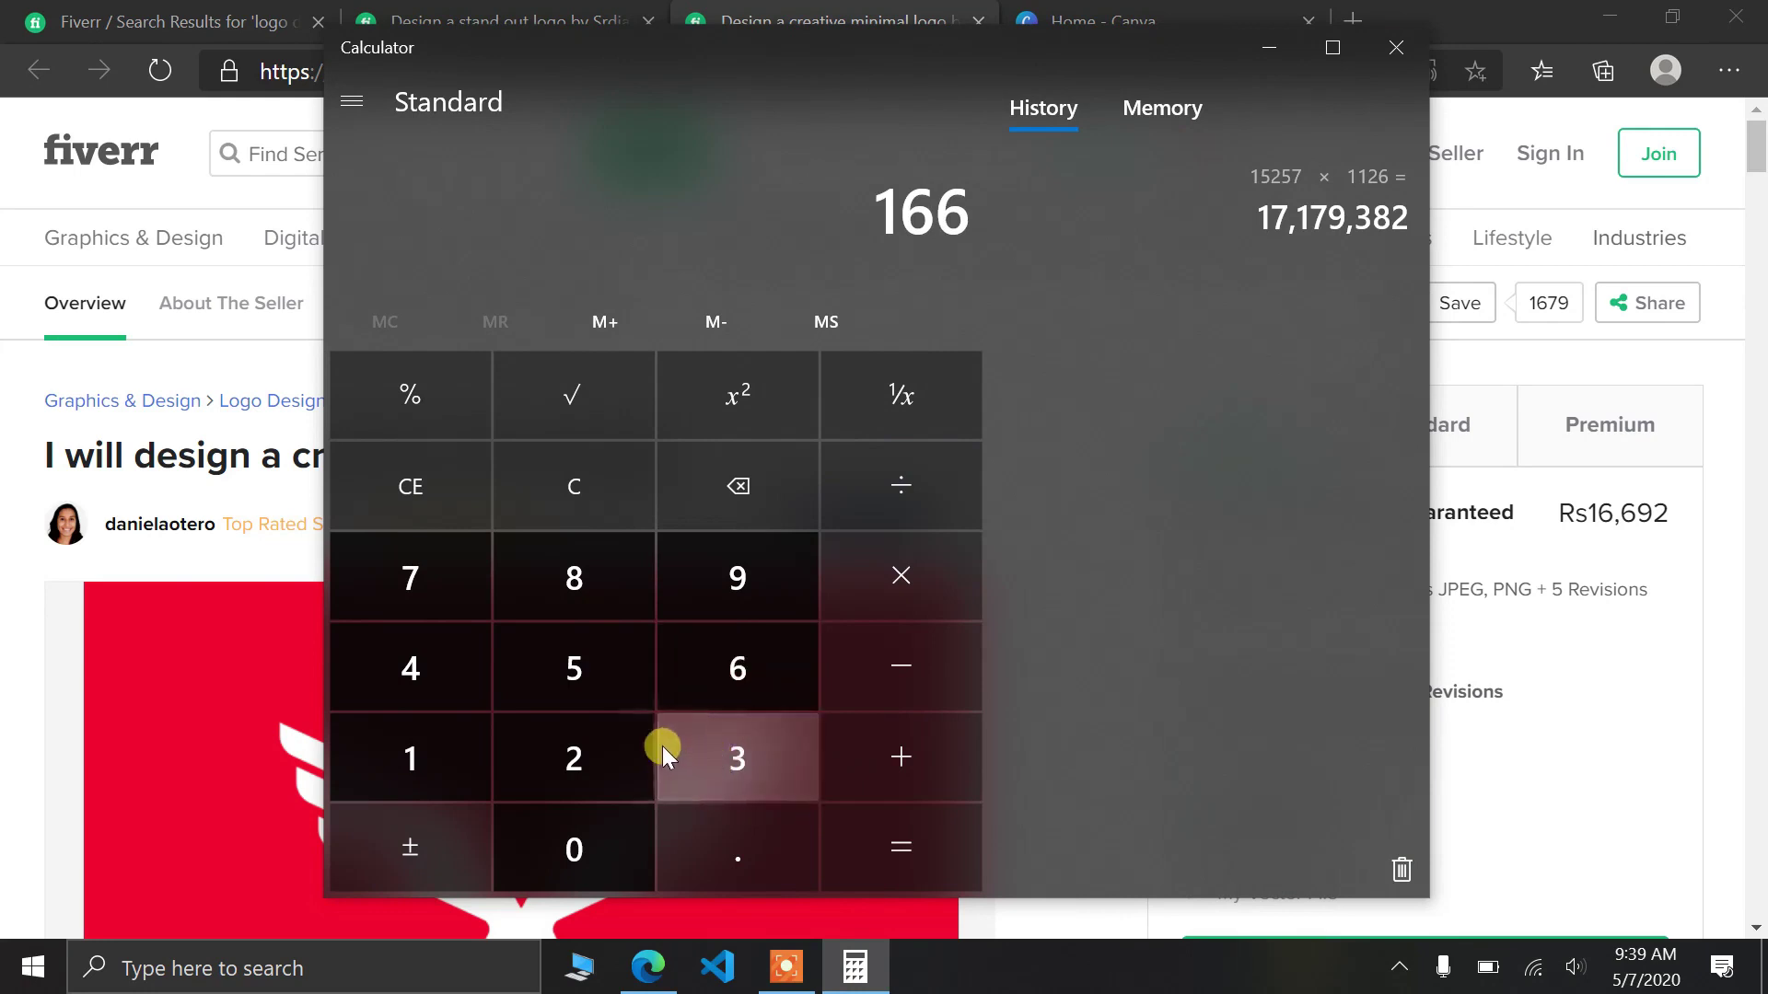
left_click(734, 600)
left_click(584, 785)
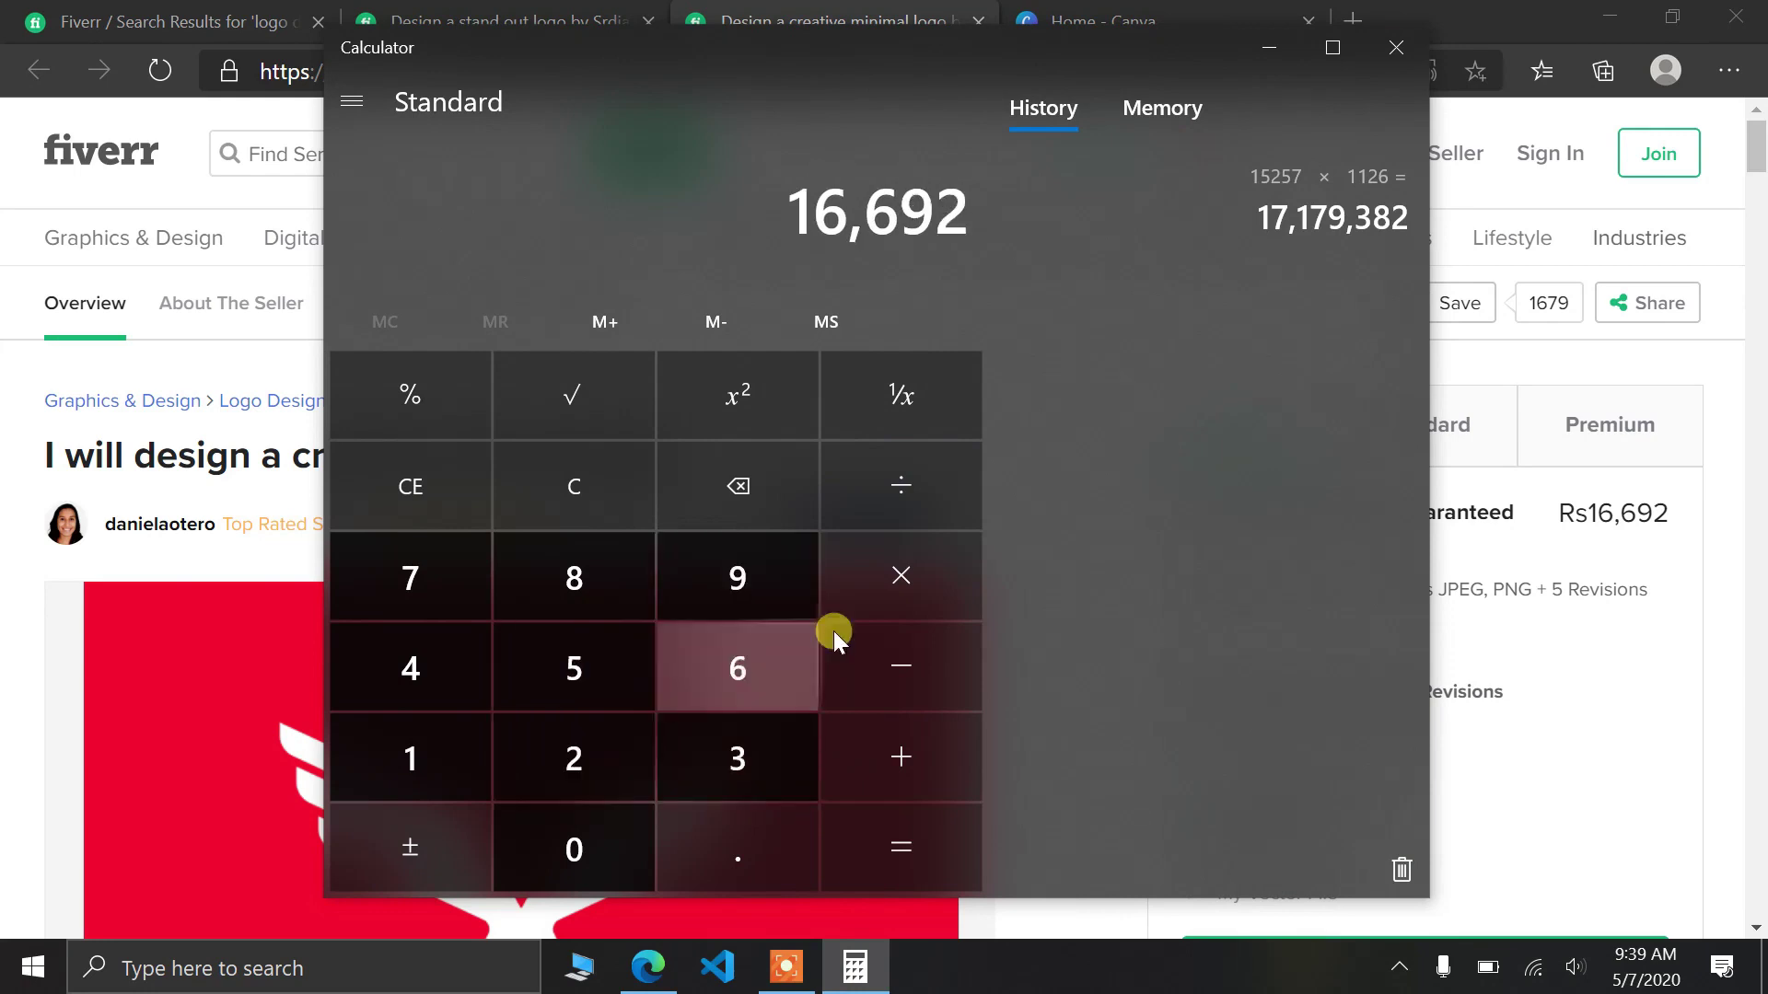
- Multiply the entered price by the gig's review count, 1012, and return to the gig page in the browser
left_click(902, 605)
left_click_drag(847, 38, 1163, 89)
left_click(765, 785)
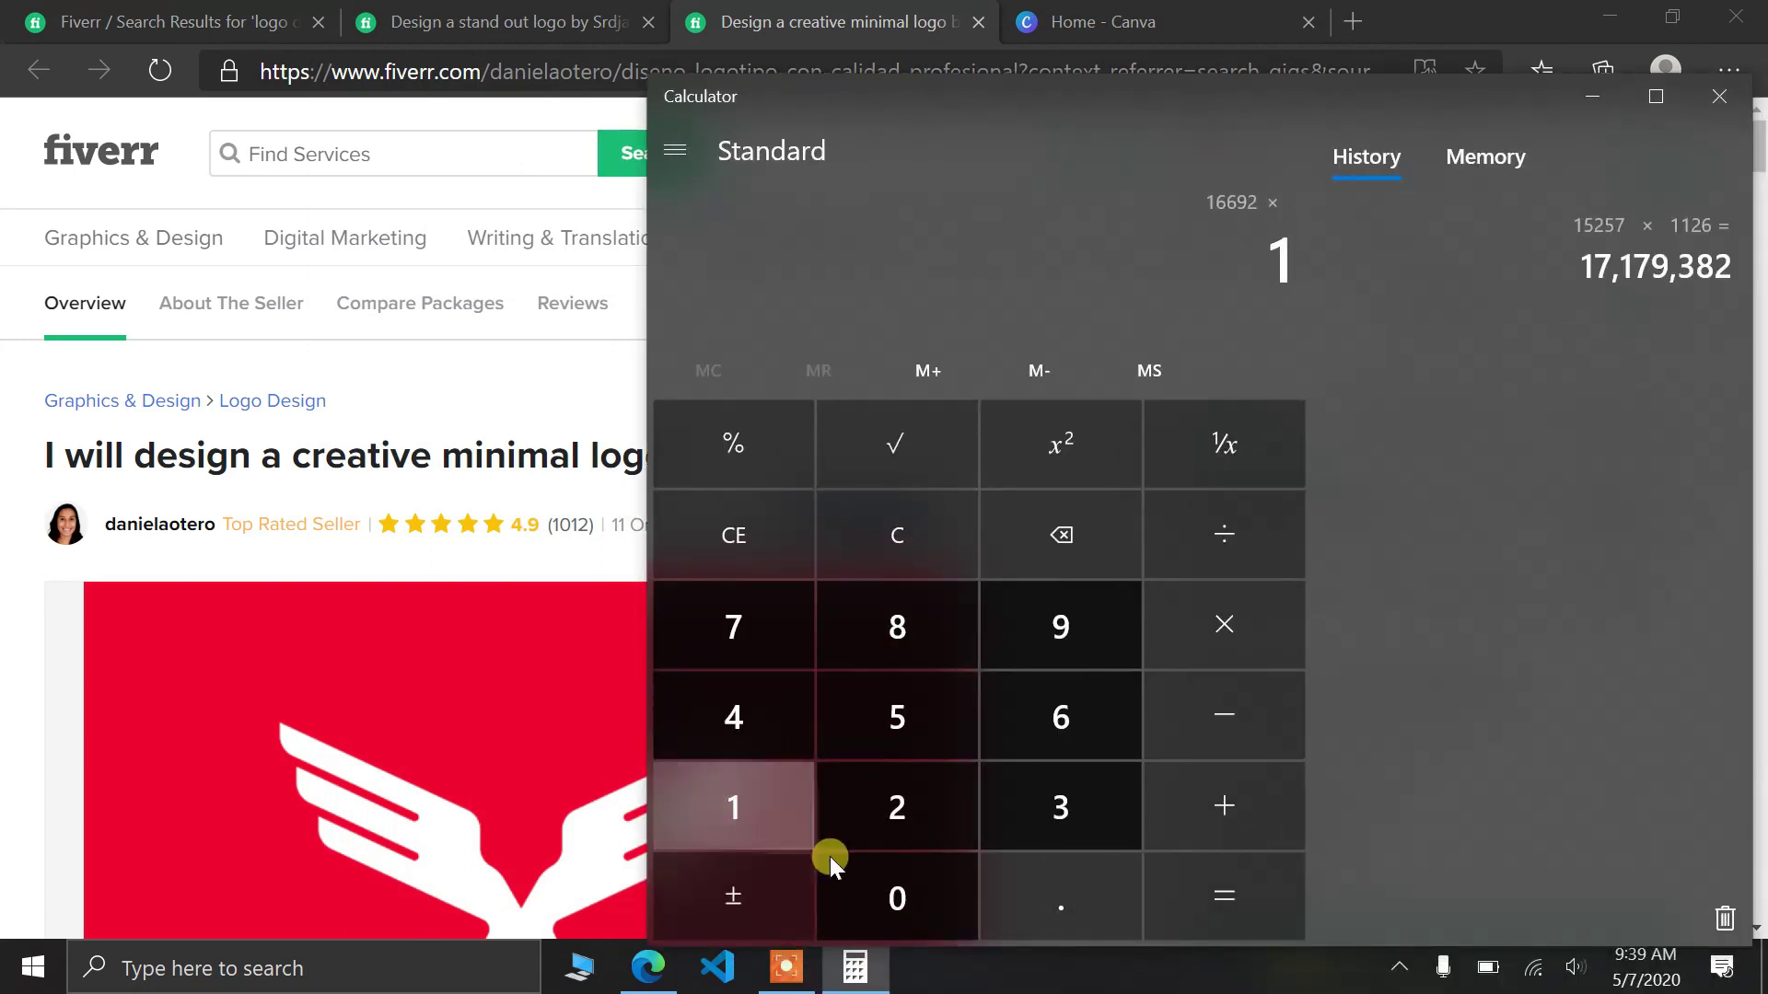
left_click(864, 893)
left_click(743, 808)
left_click(916, 810)
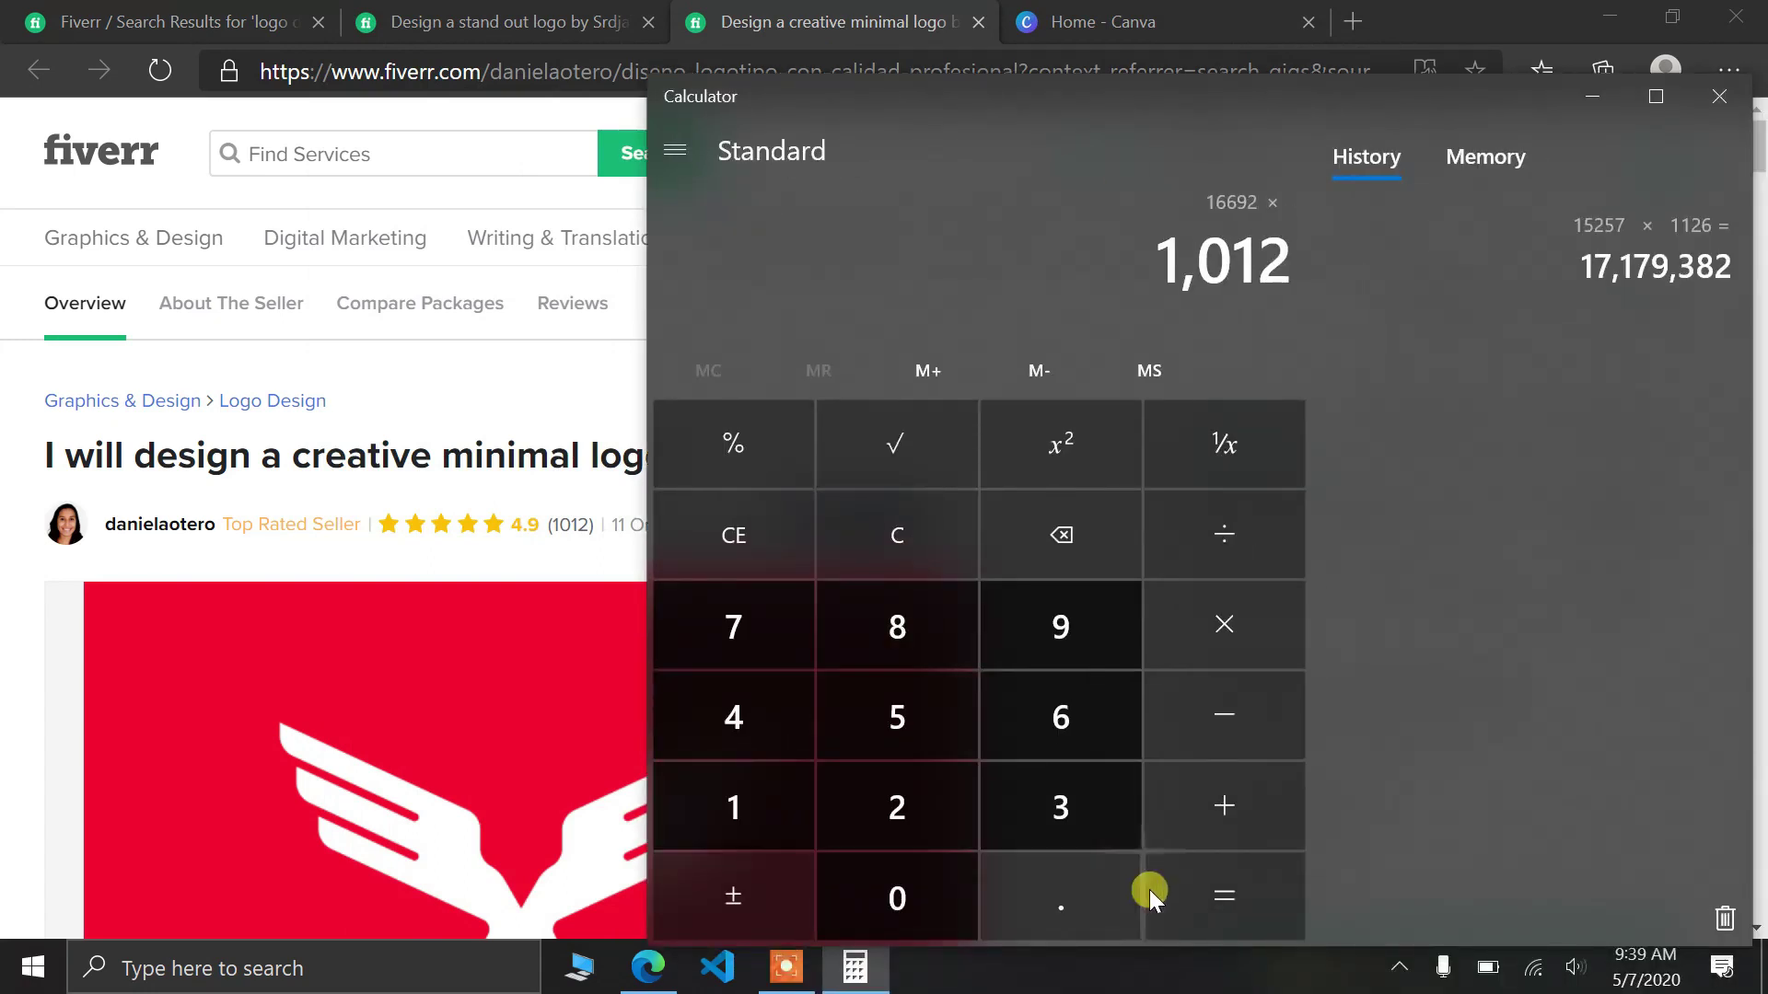
left_click(1179, 895)
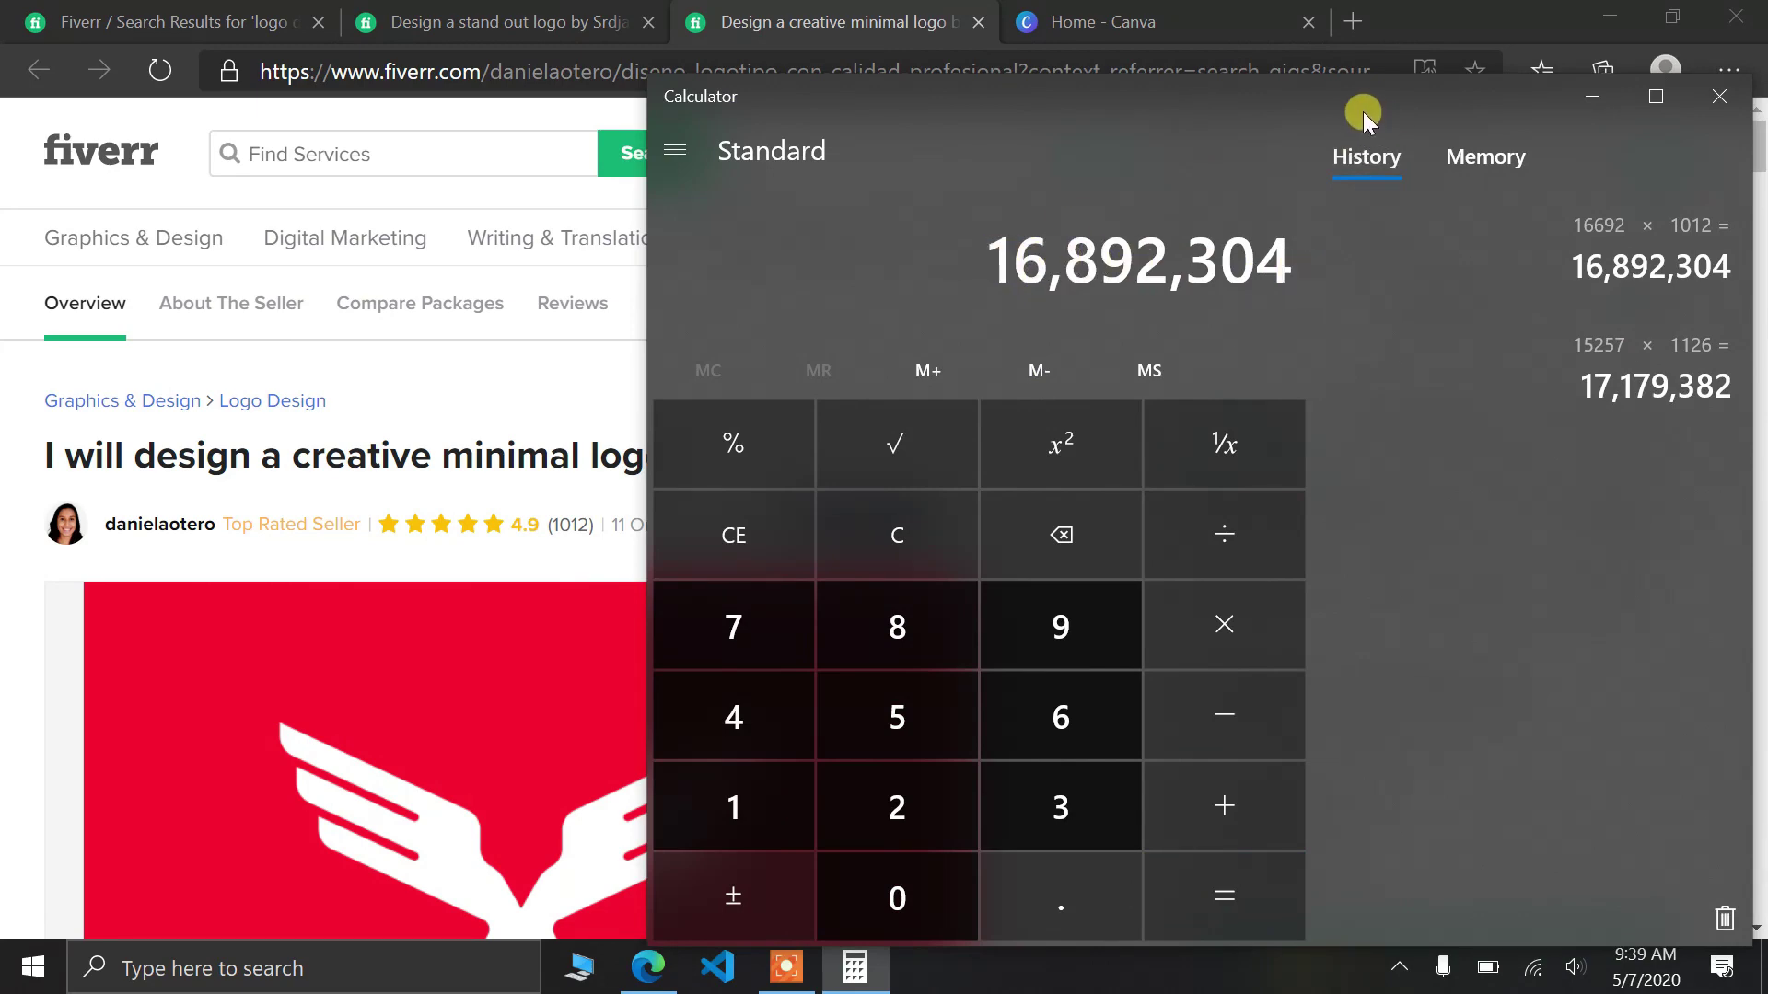
left_click_drag(1362, 112, 683, 98)
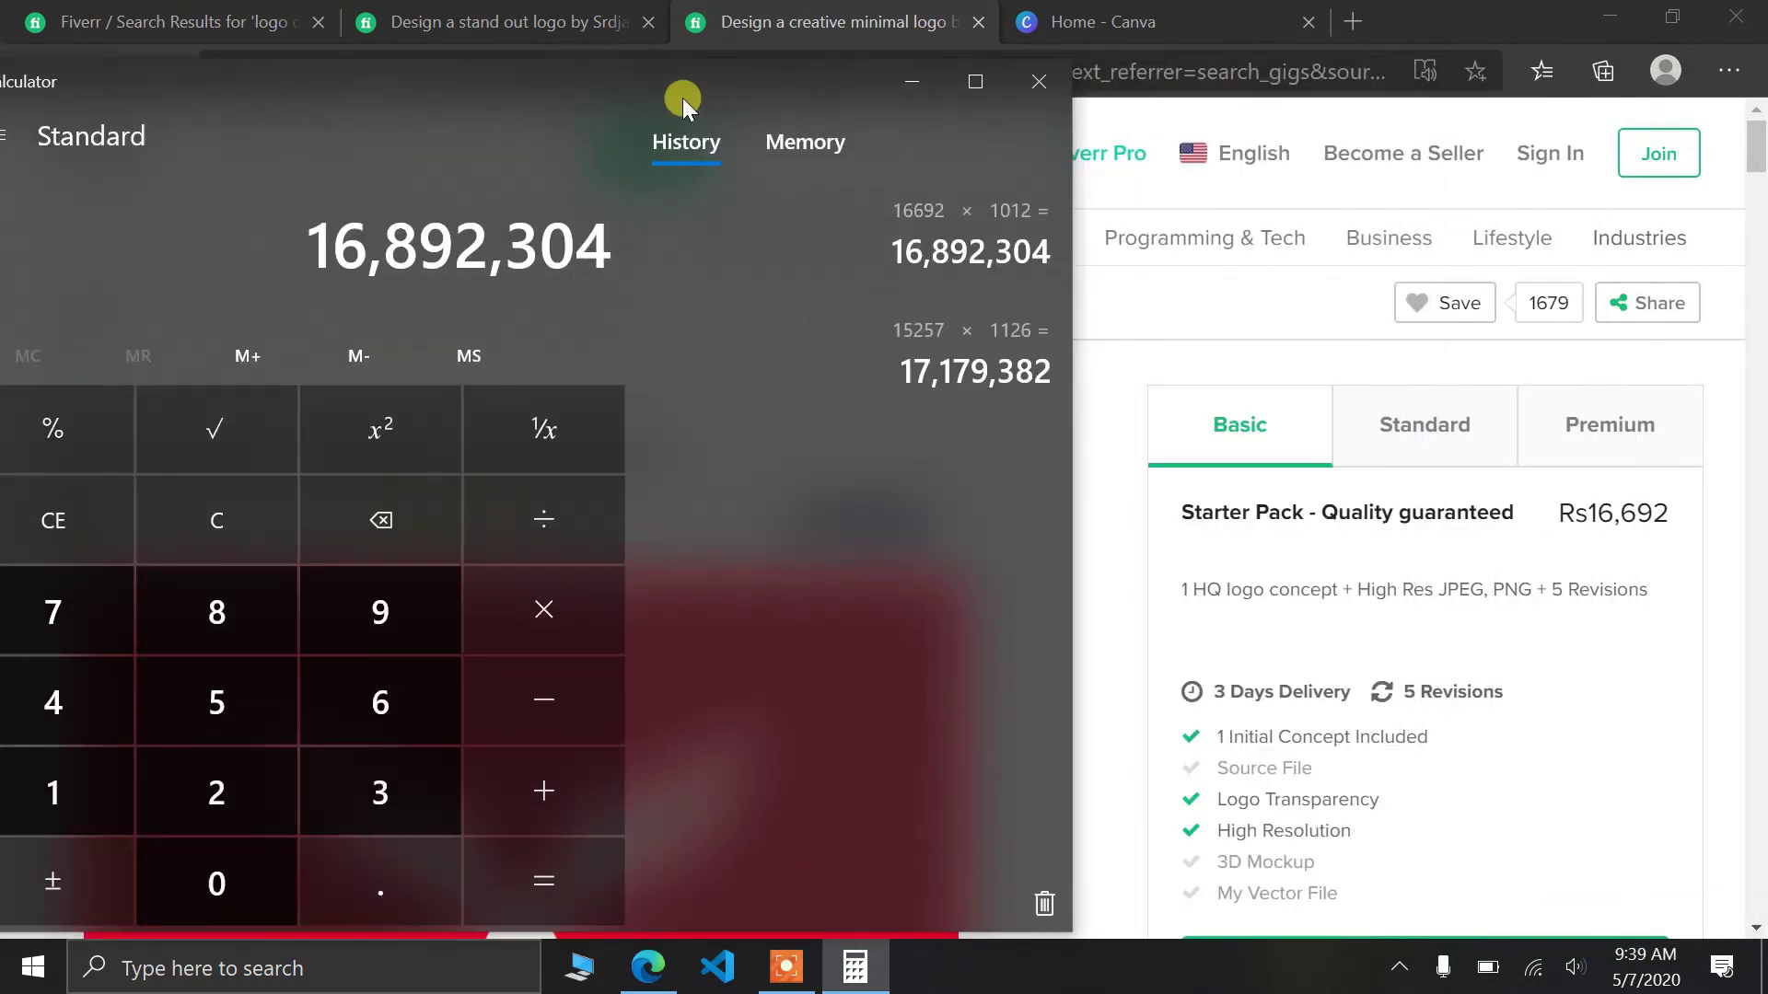
left_click(1464, 404)
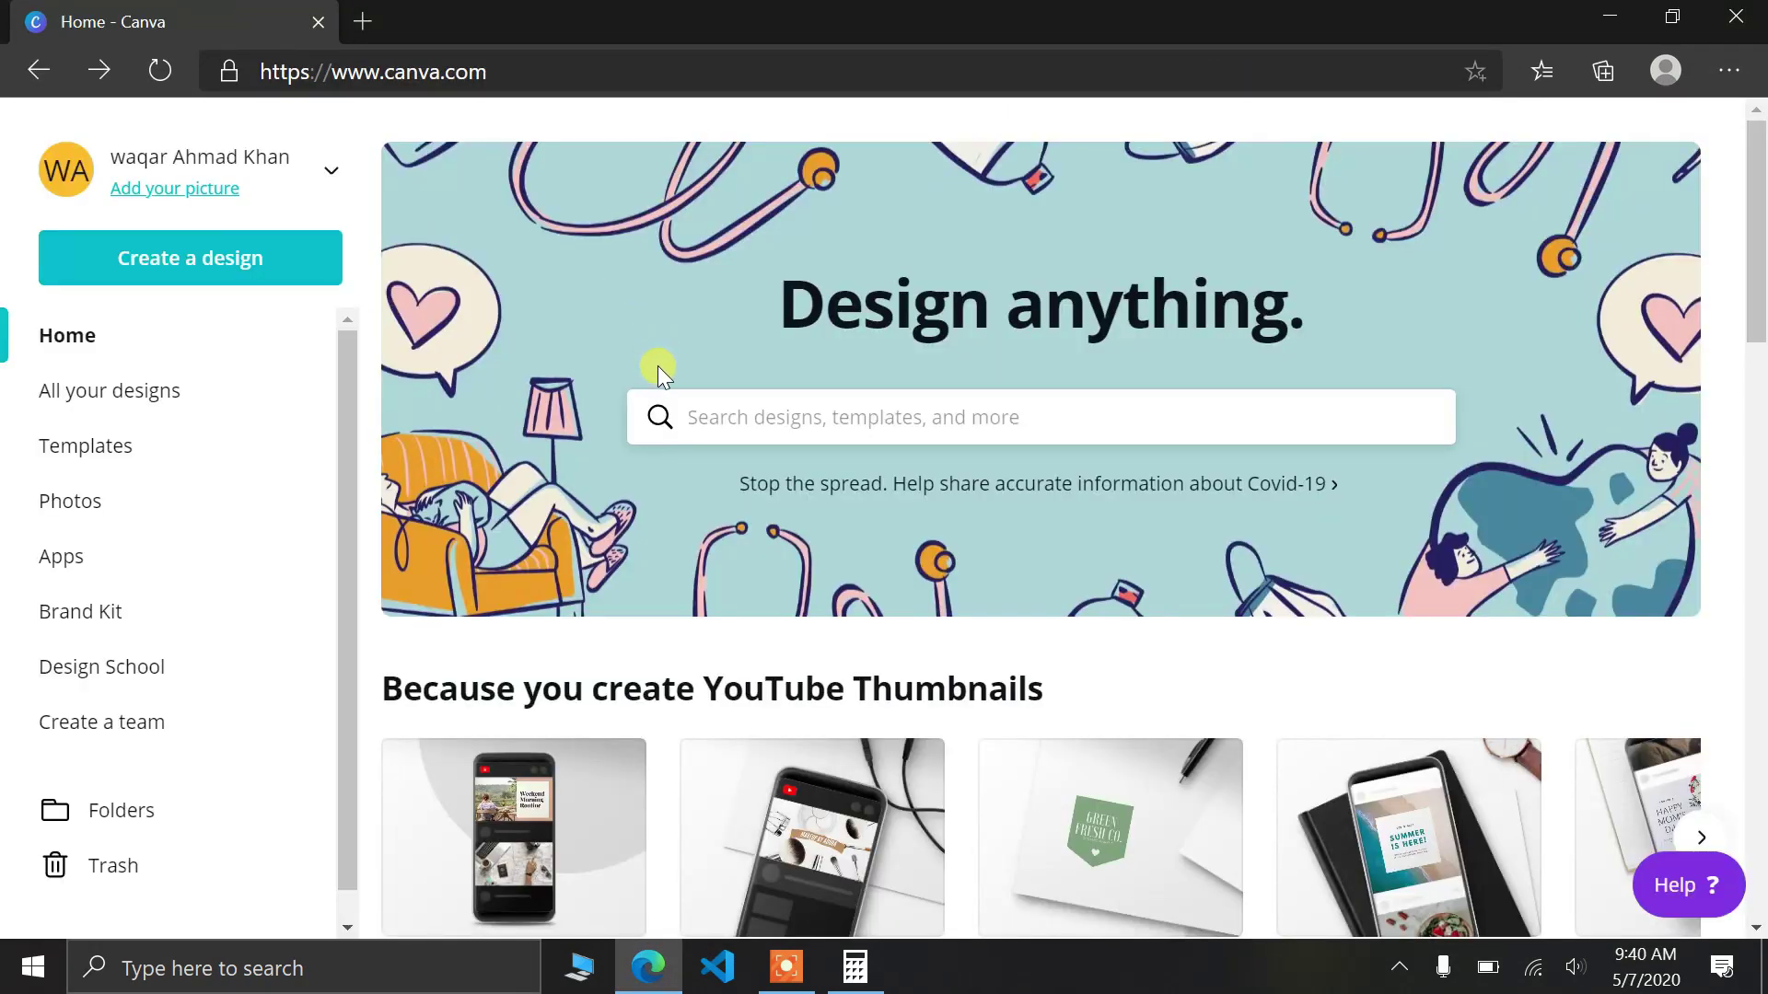
- Browse the Logos template category in Canva and return to the home page
scroll(720, 485, "down", 10)
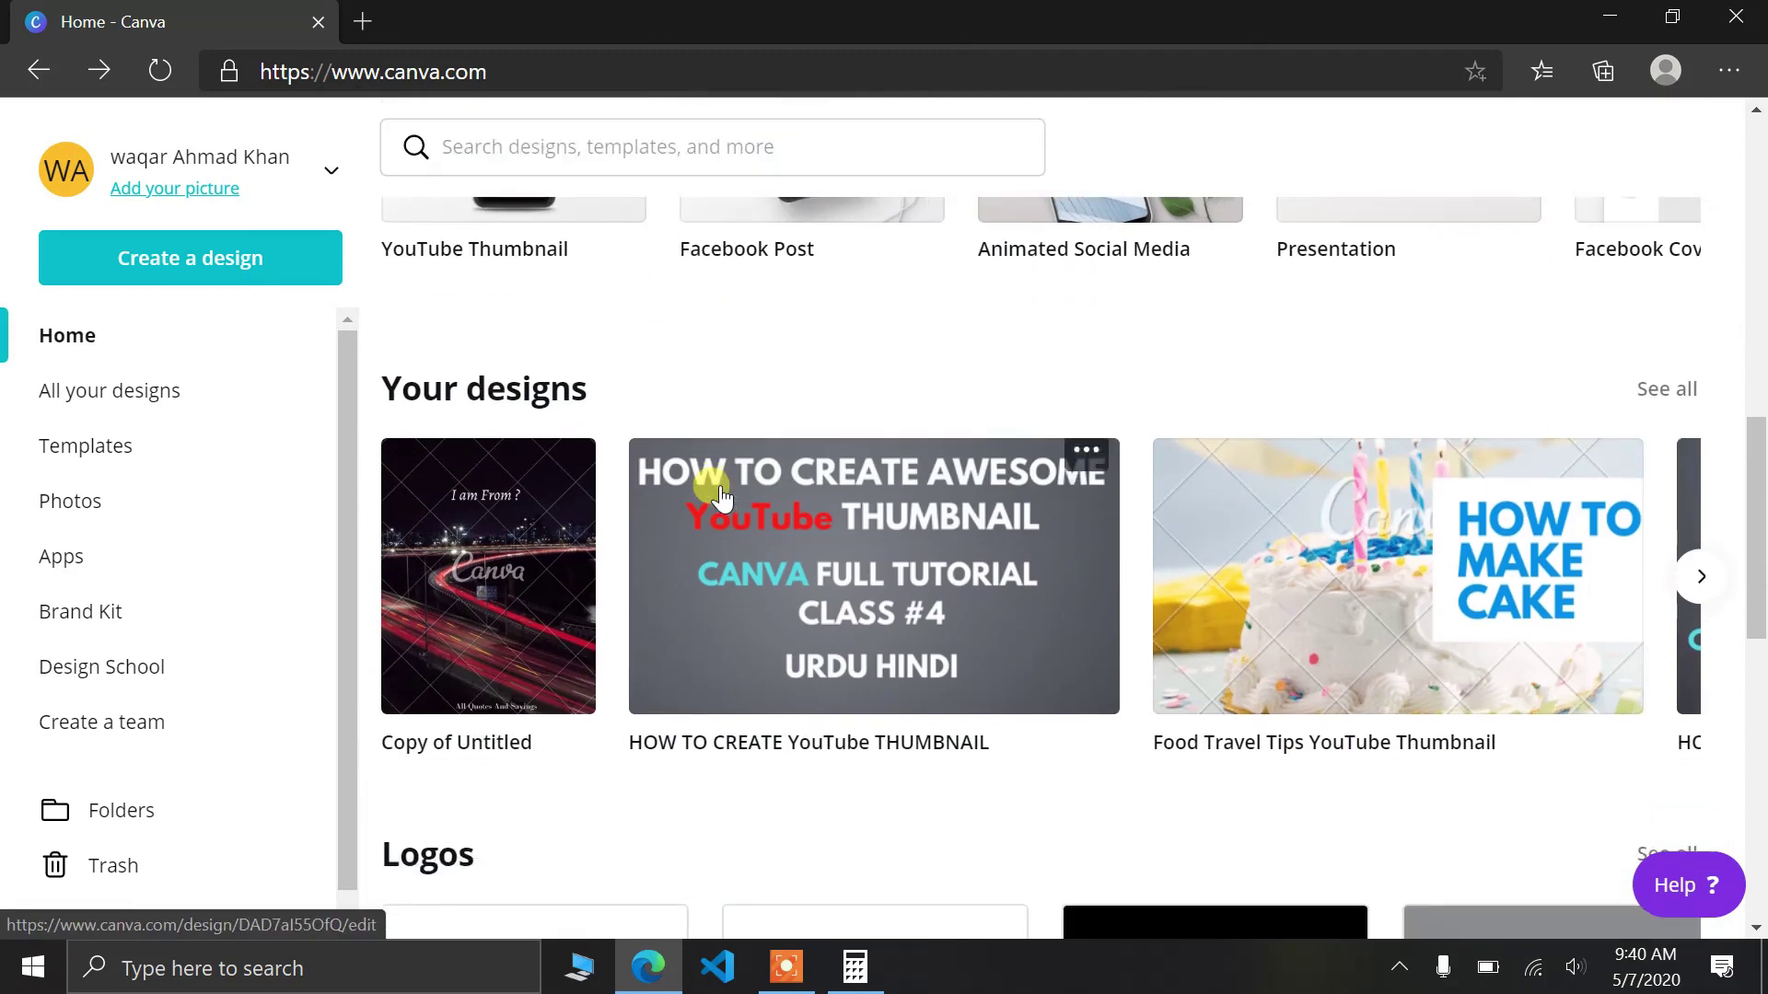
scroll(720, 495, "down", 3)
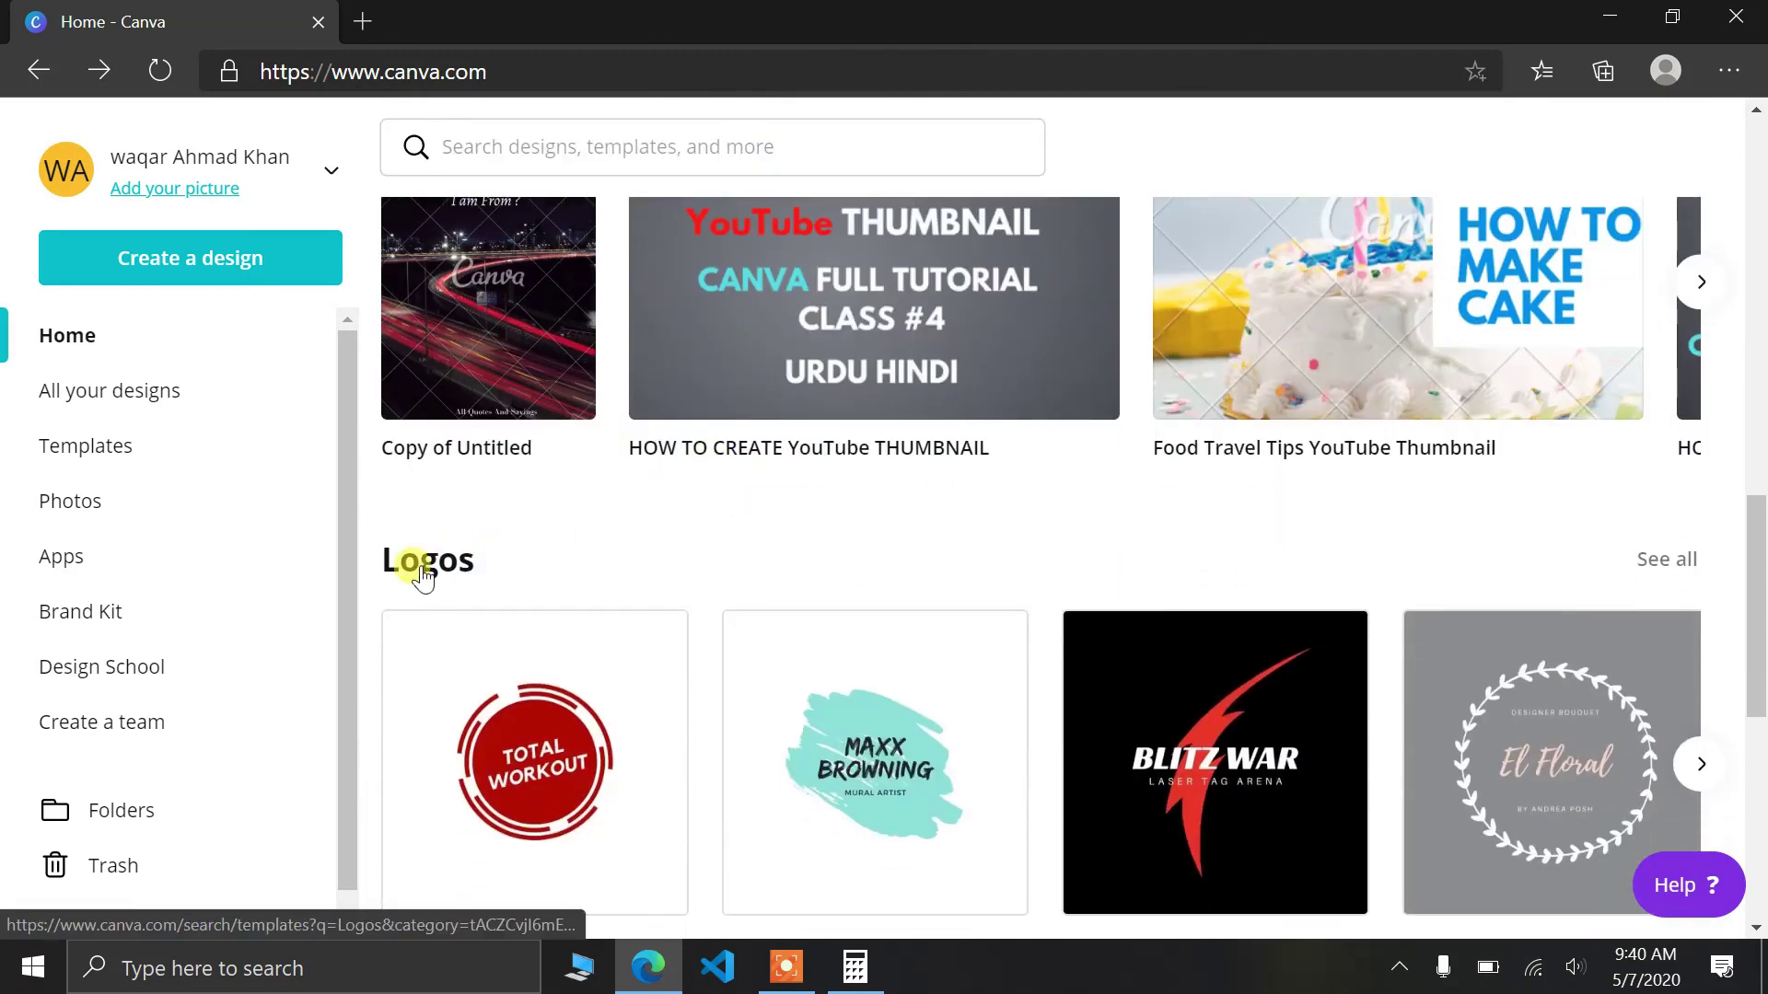
left_click(423, 568)
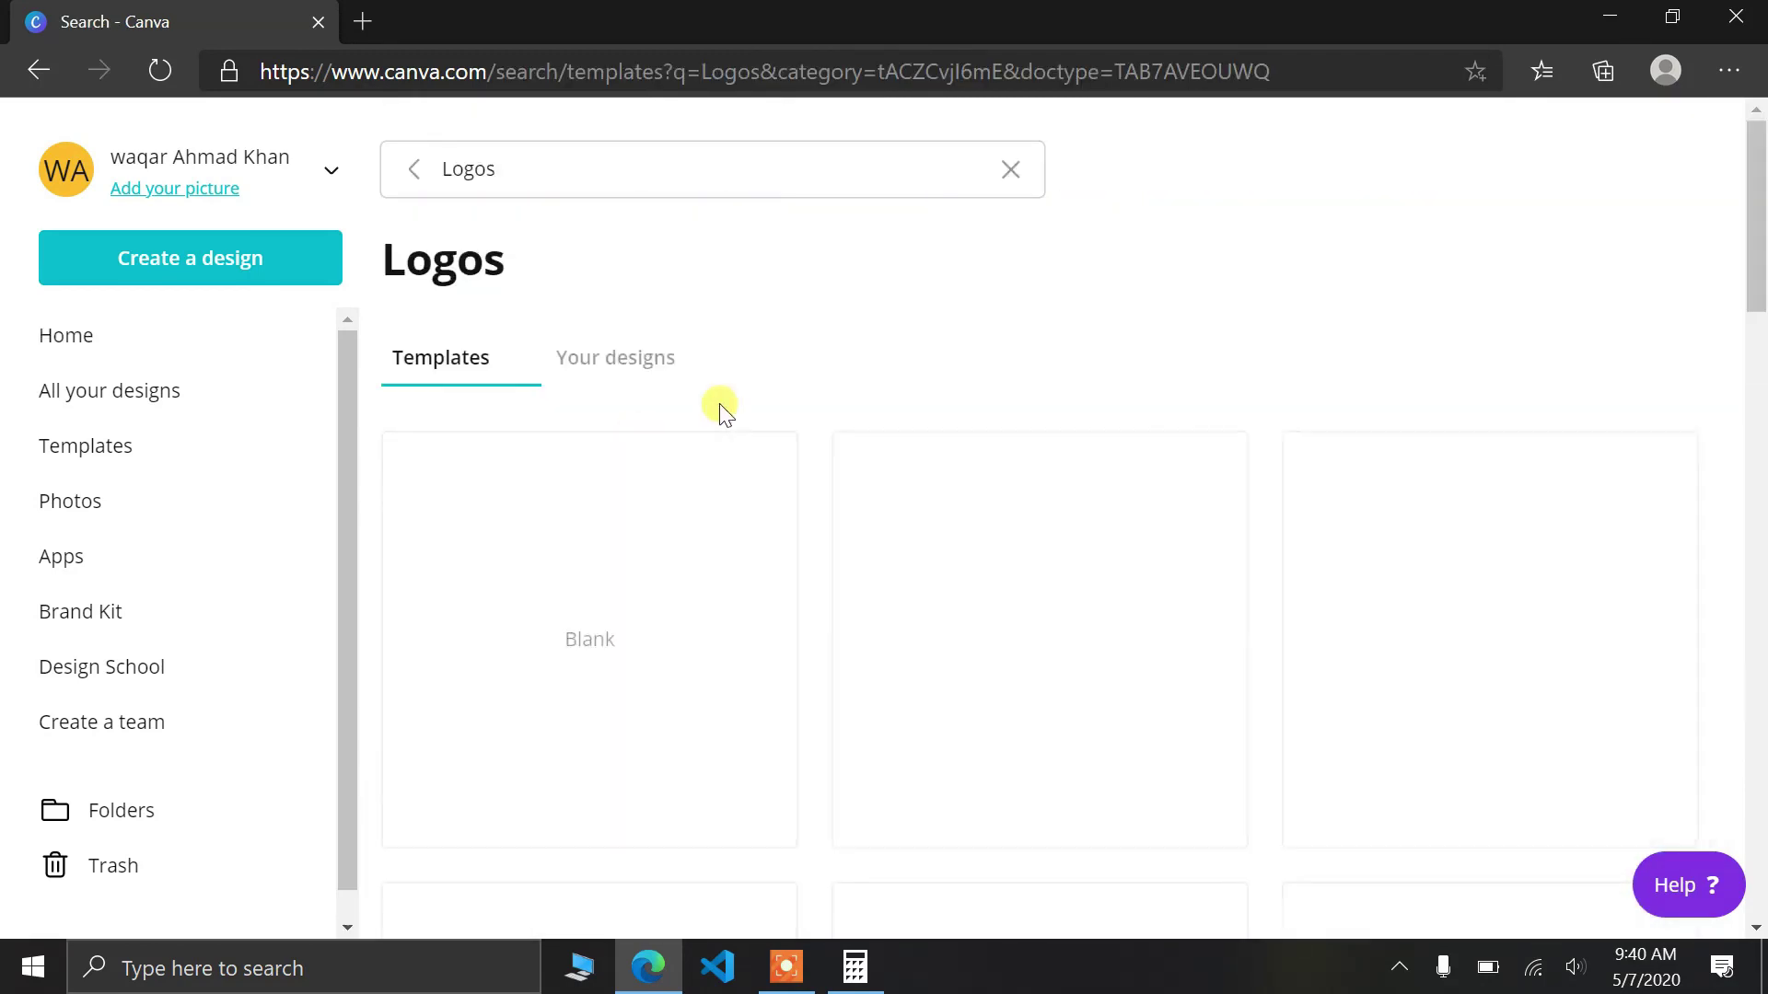
scroll(723, 409, "down", 10)
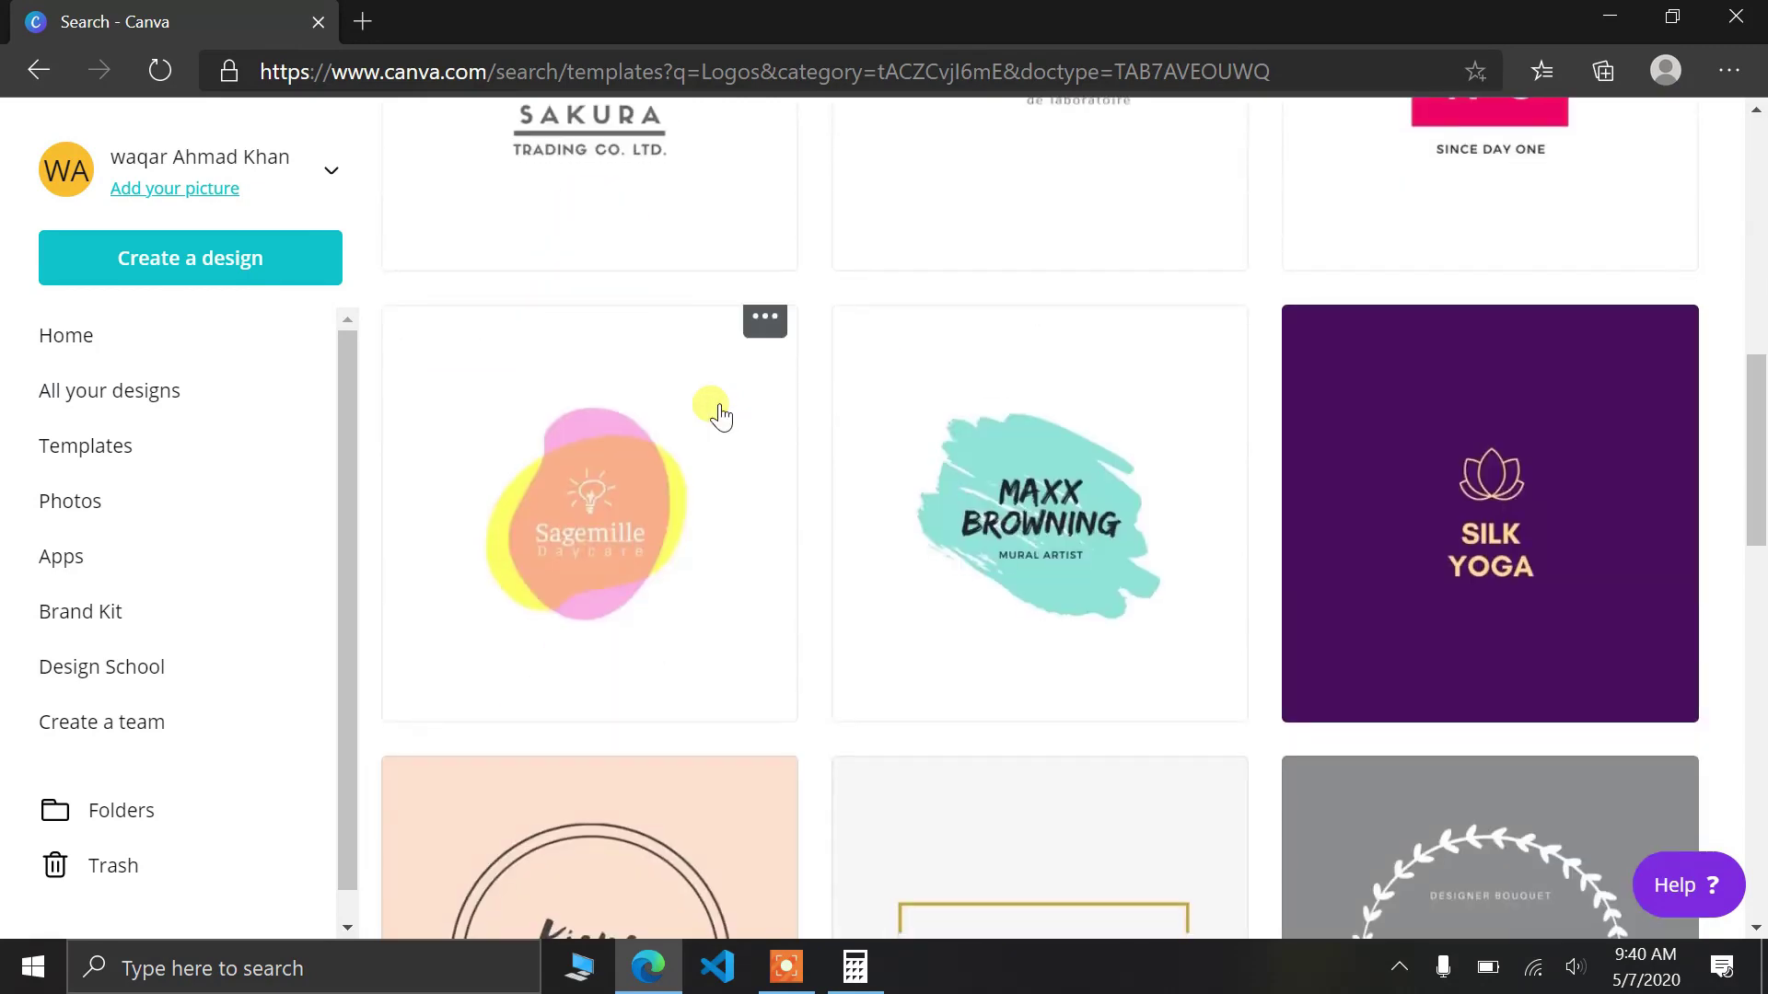
scroll(720, 417, "up", 6)
left_click(36, 69)
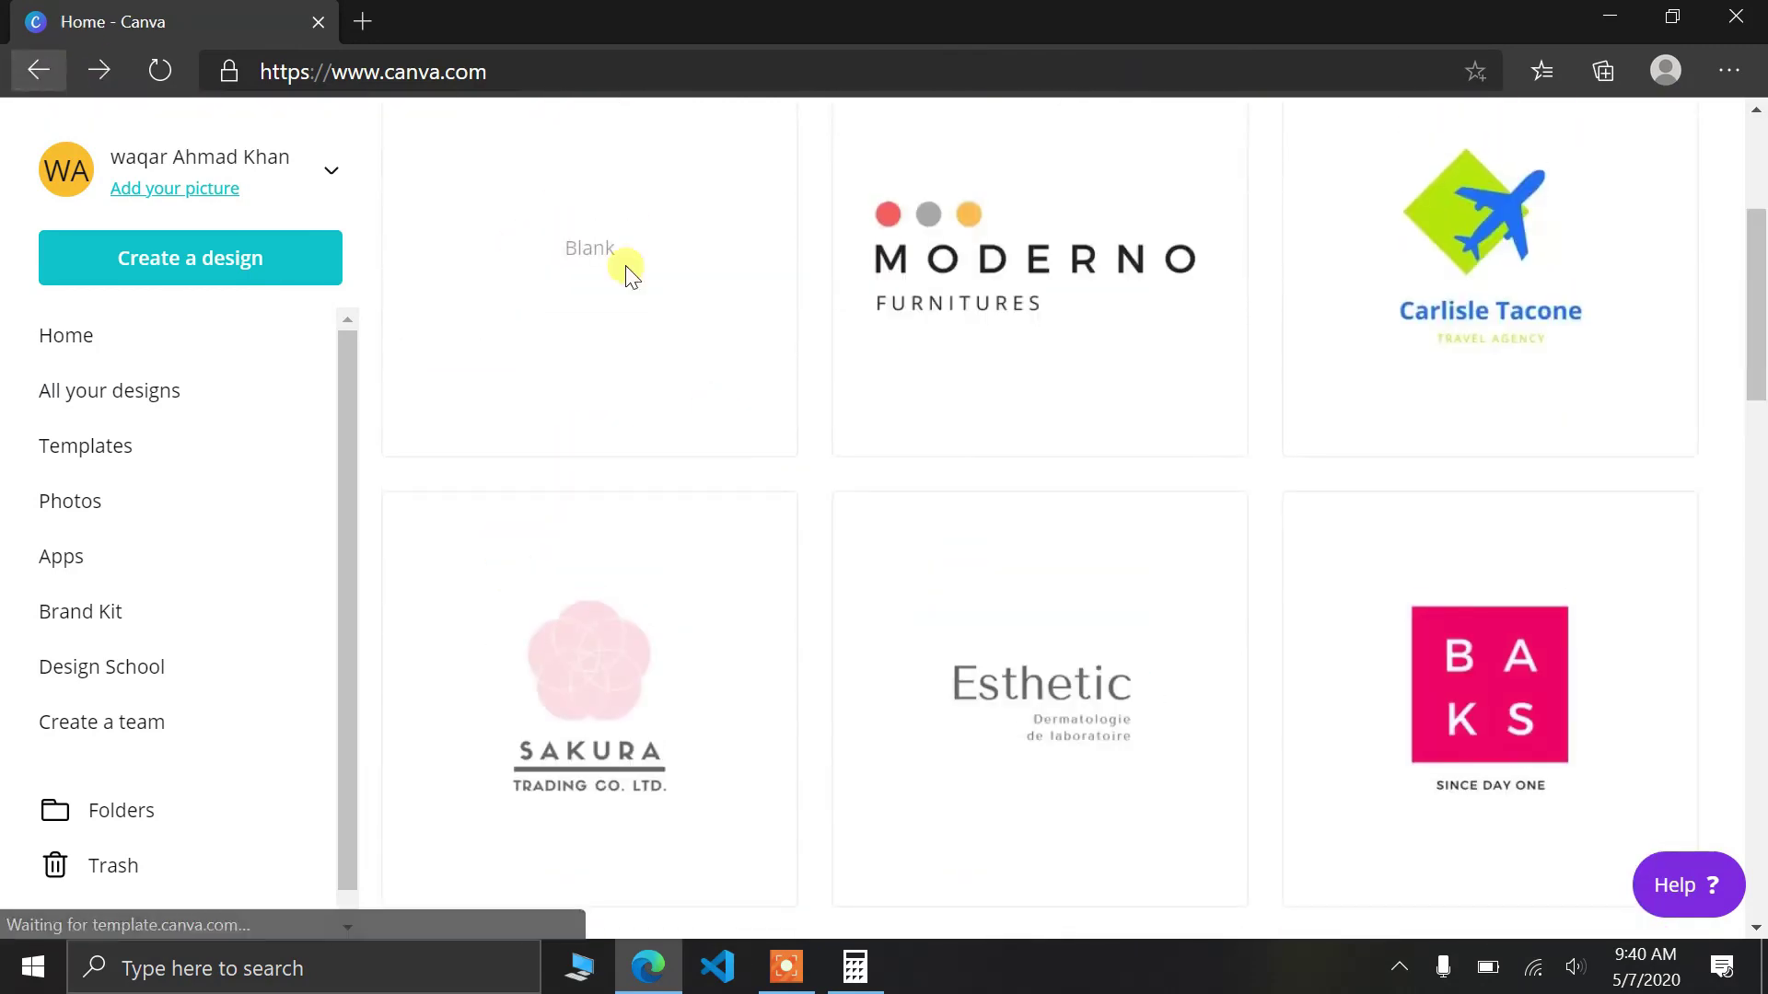
- Create a new design from the black and red Blitz War template in the Logos section
scroll(736, 554, "down", 5)
scroll(735, 558, "down", 5)
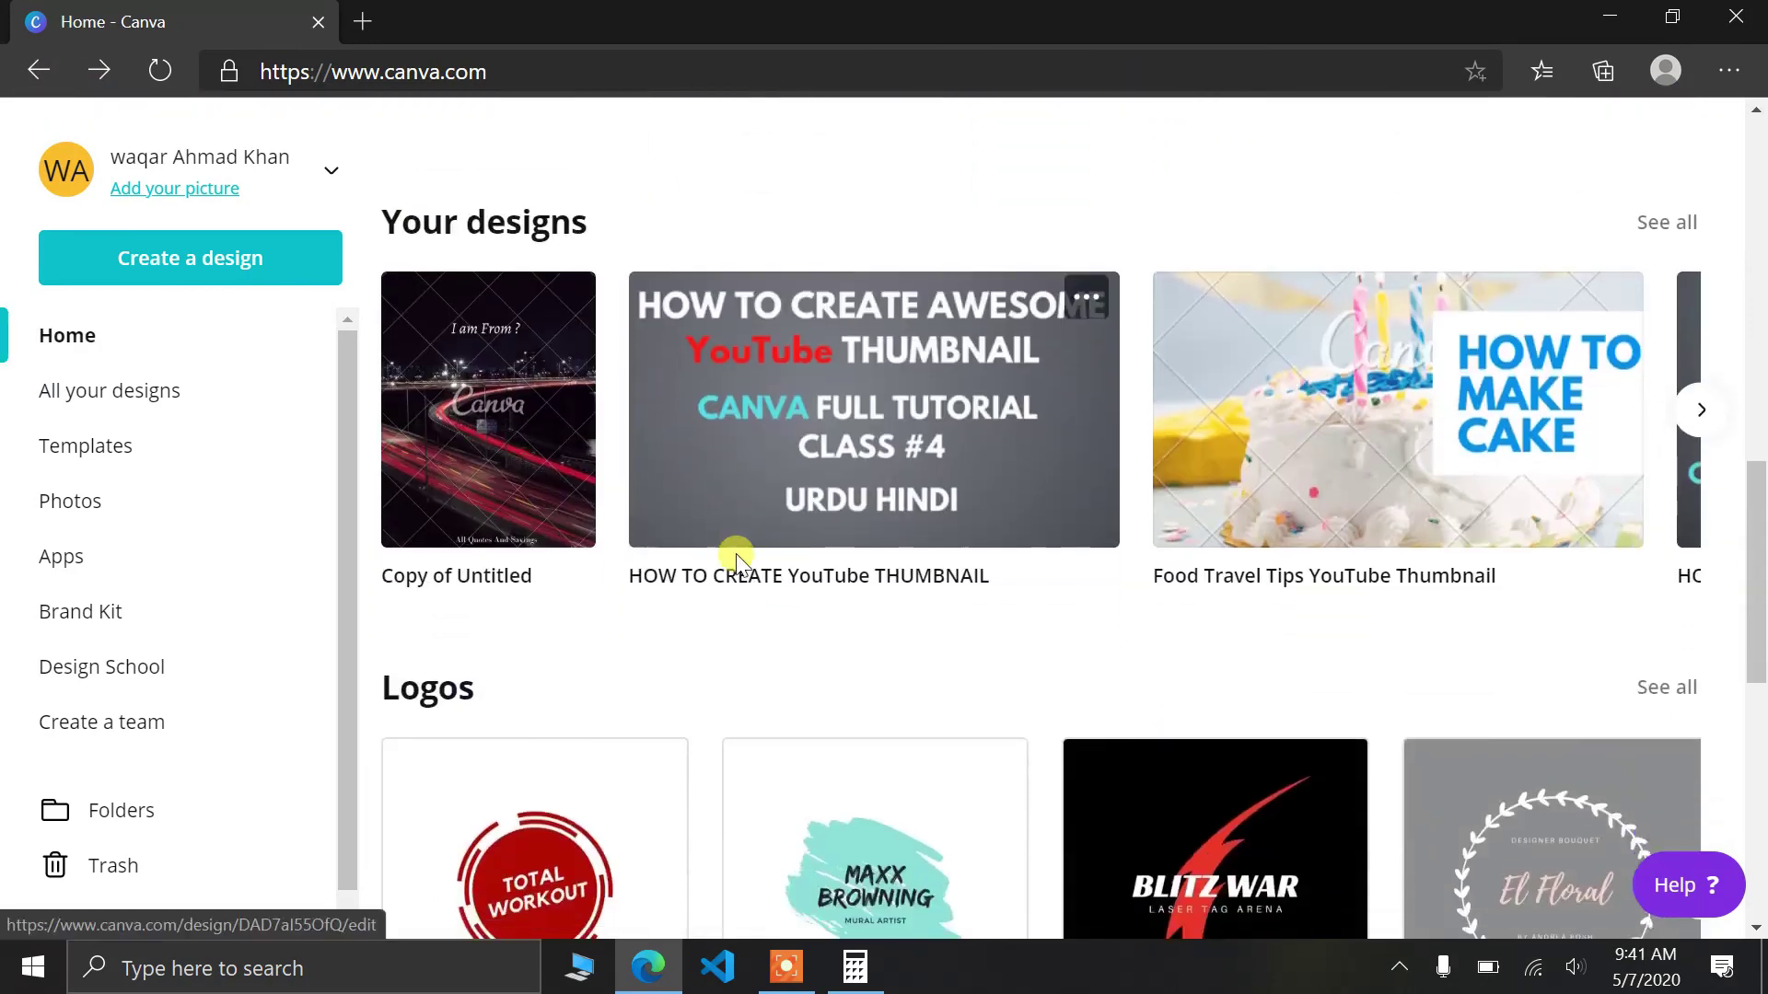
left_click(1272, 579)
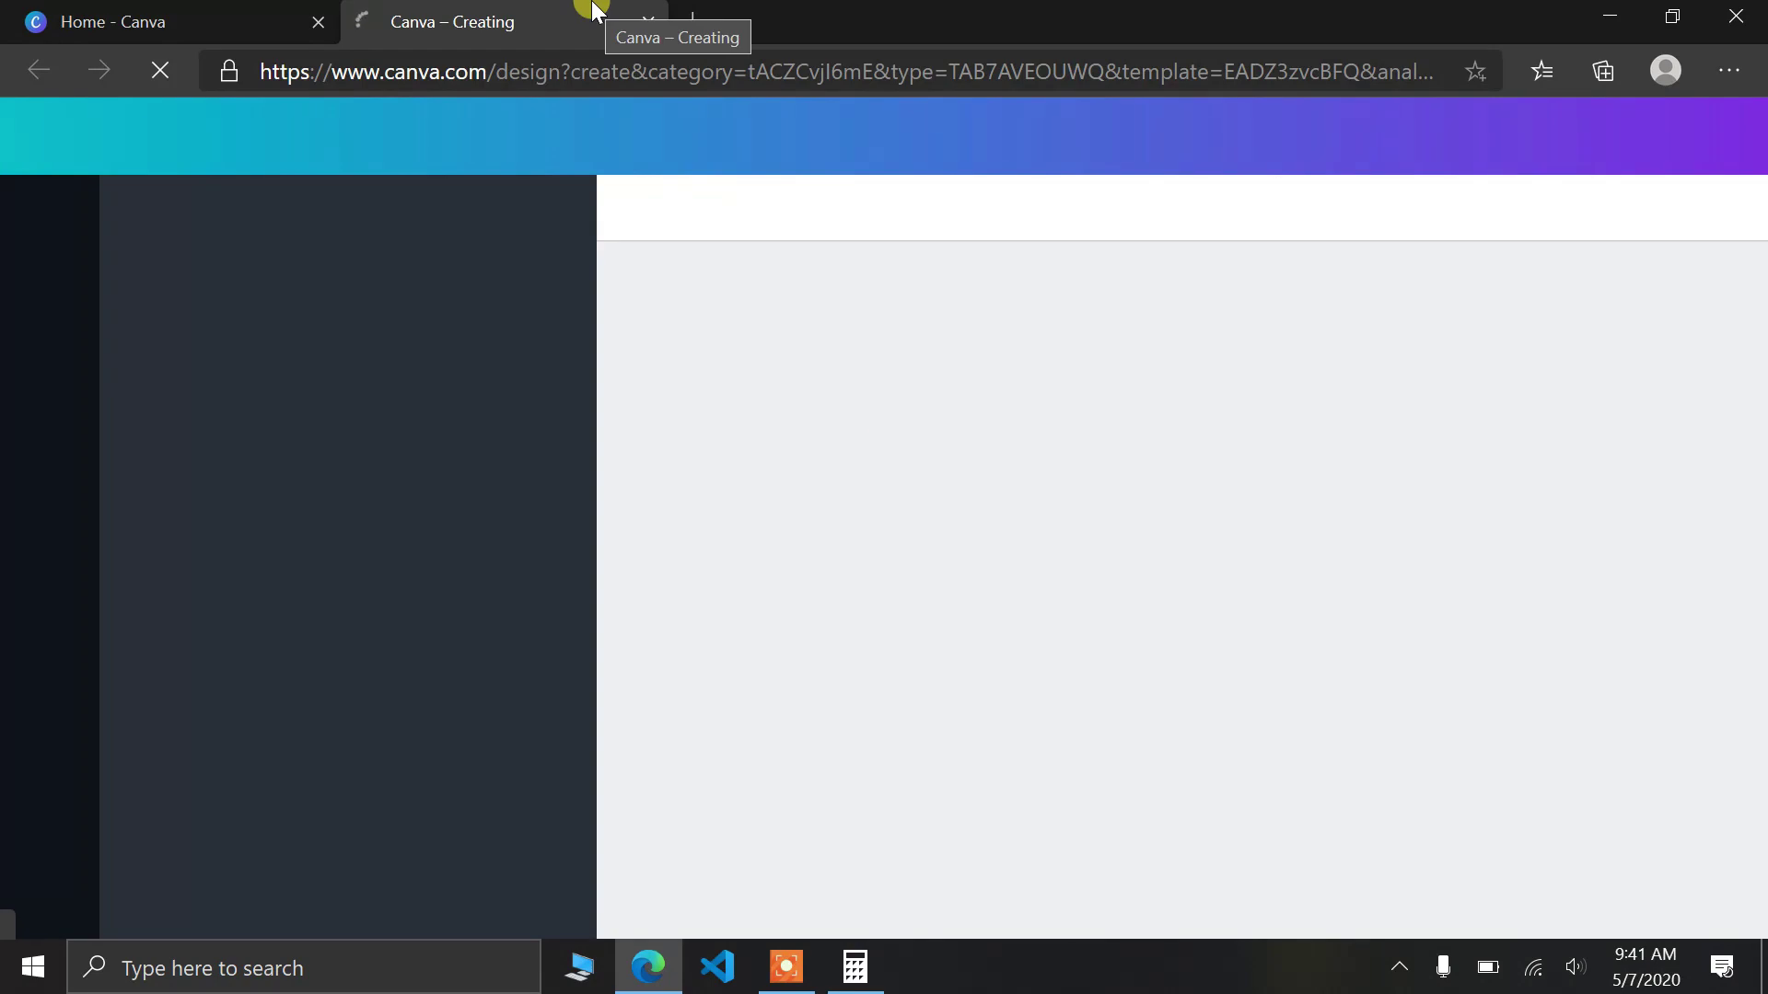
left_click(785, 967)
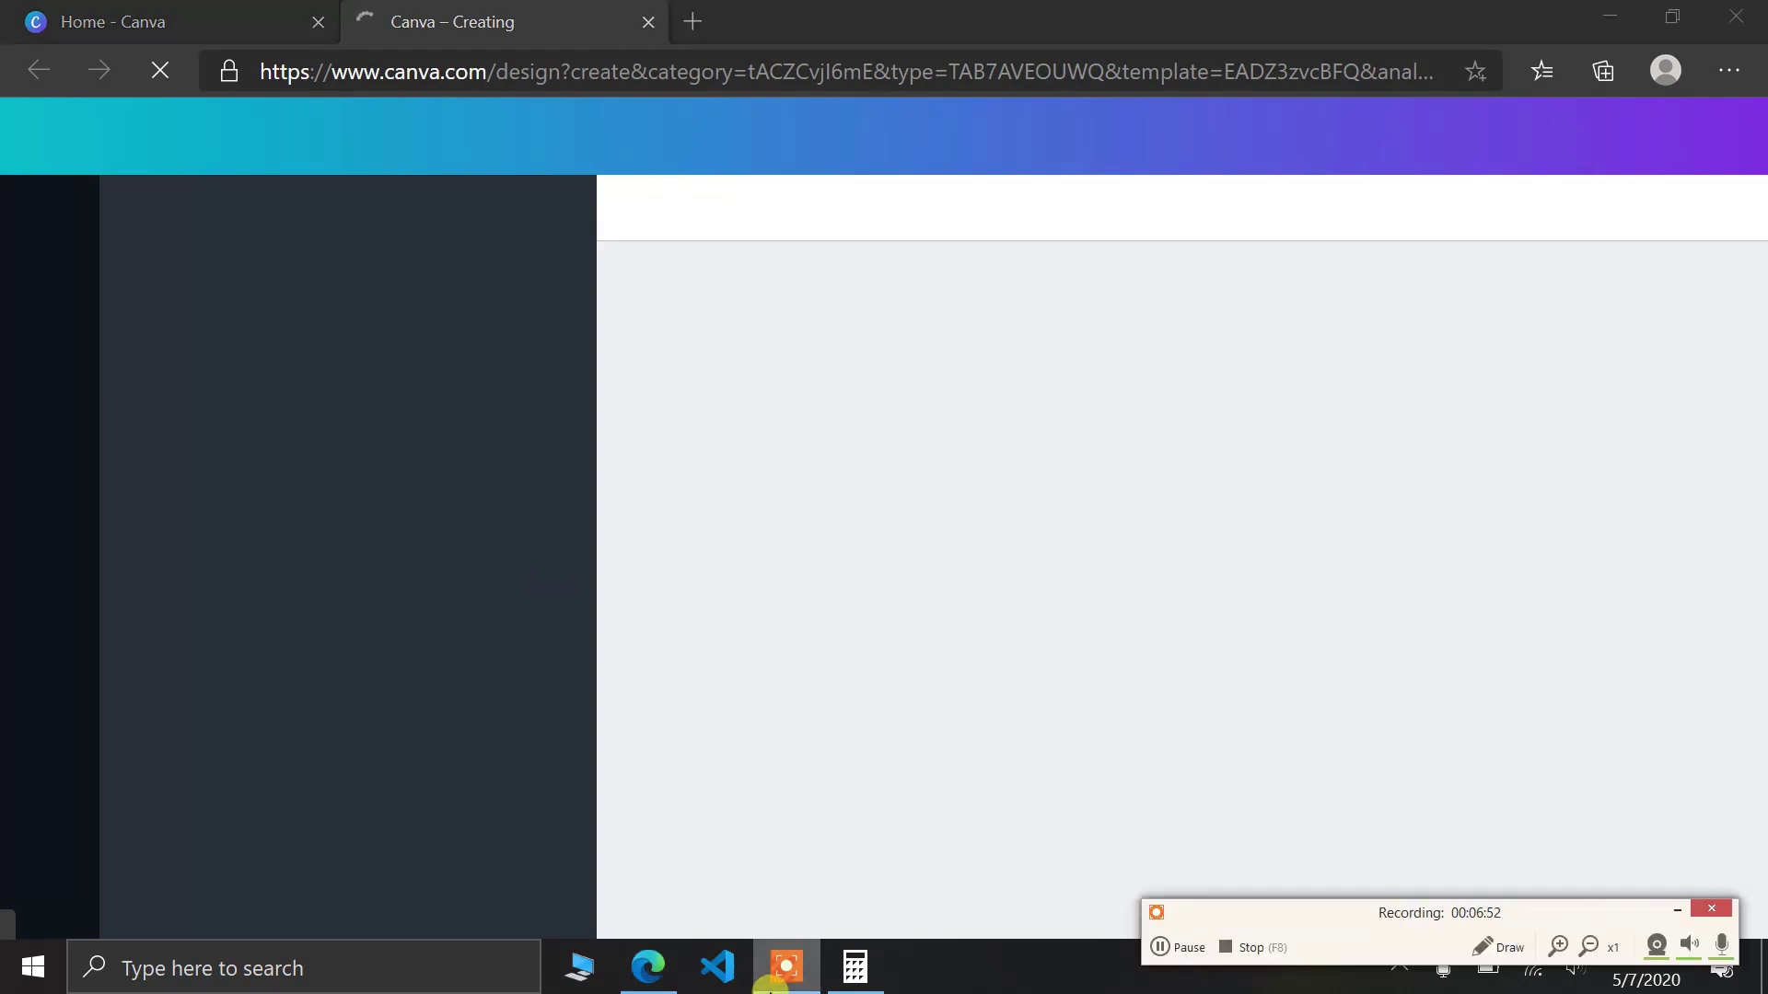
left_click(1676, 912)
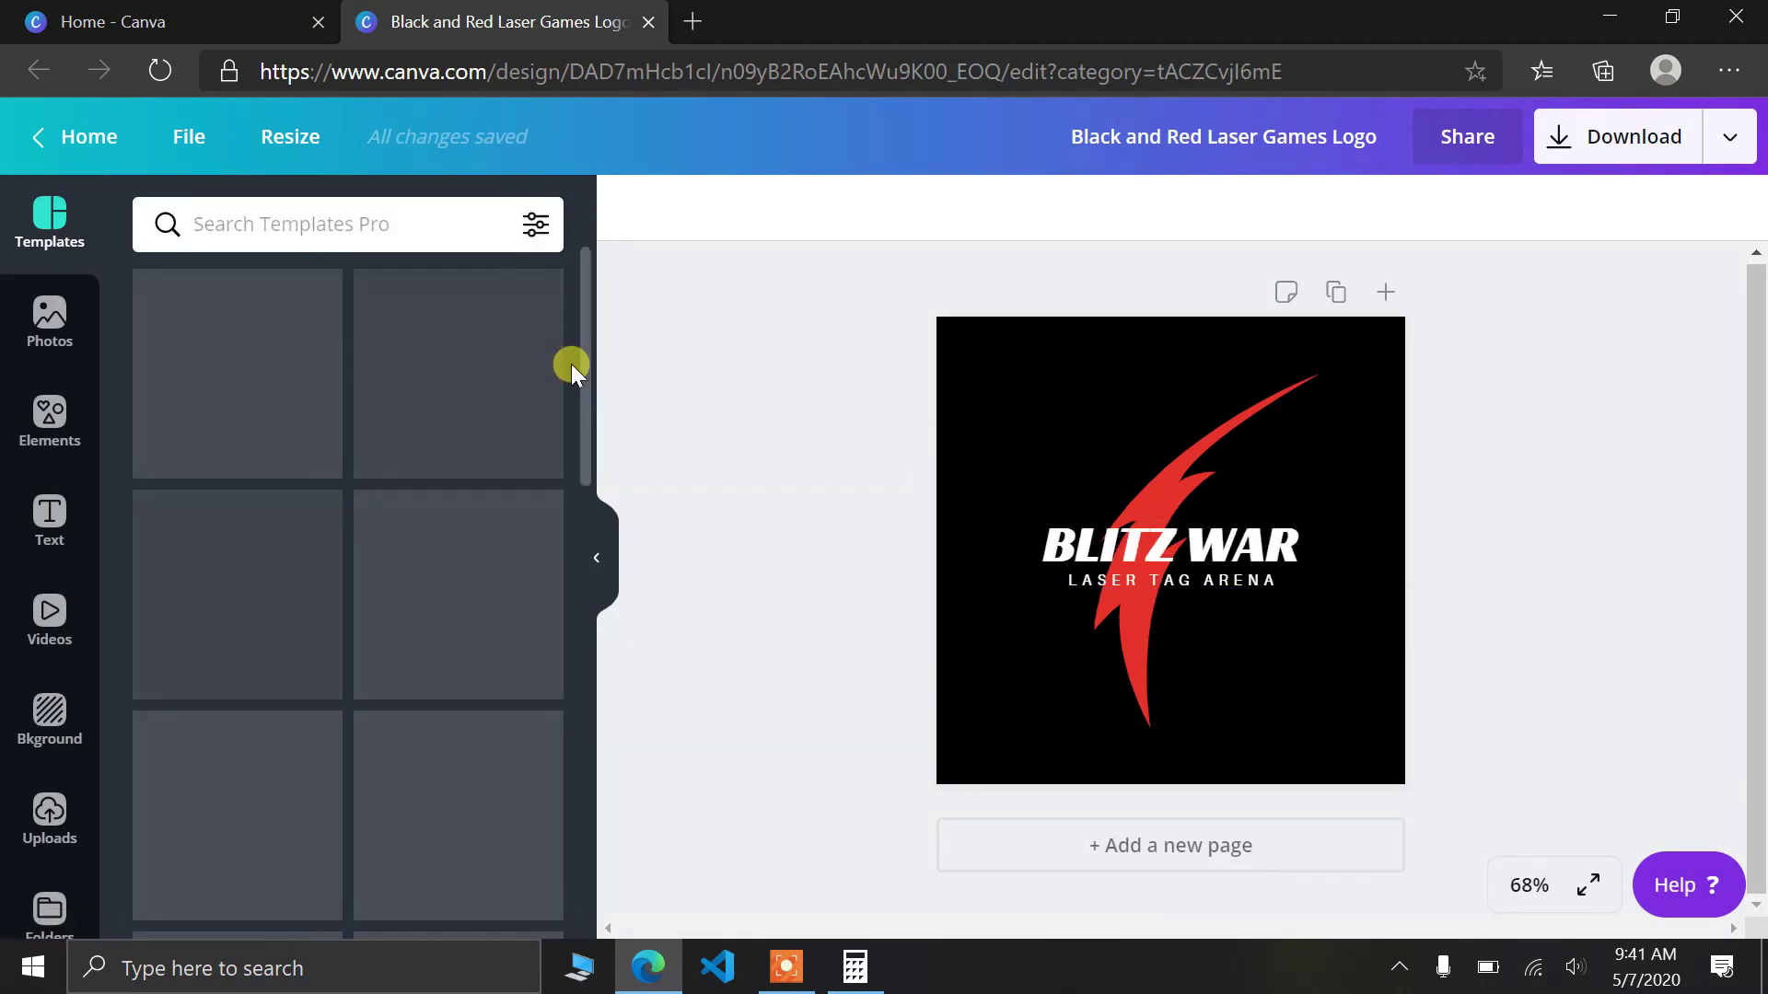
- Shrink the red slash graphic behind the Blitz War text slightly from its upper-right corner
left_click(429, 227)
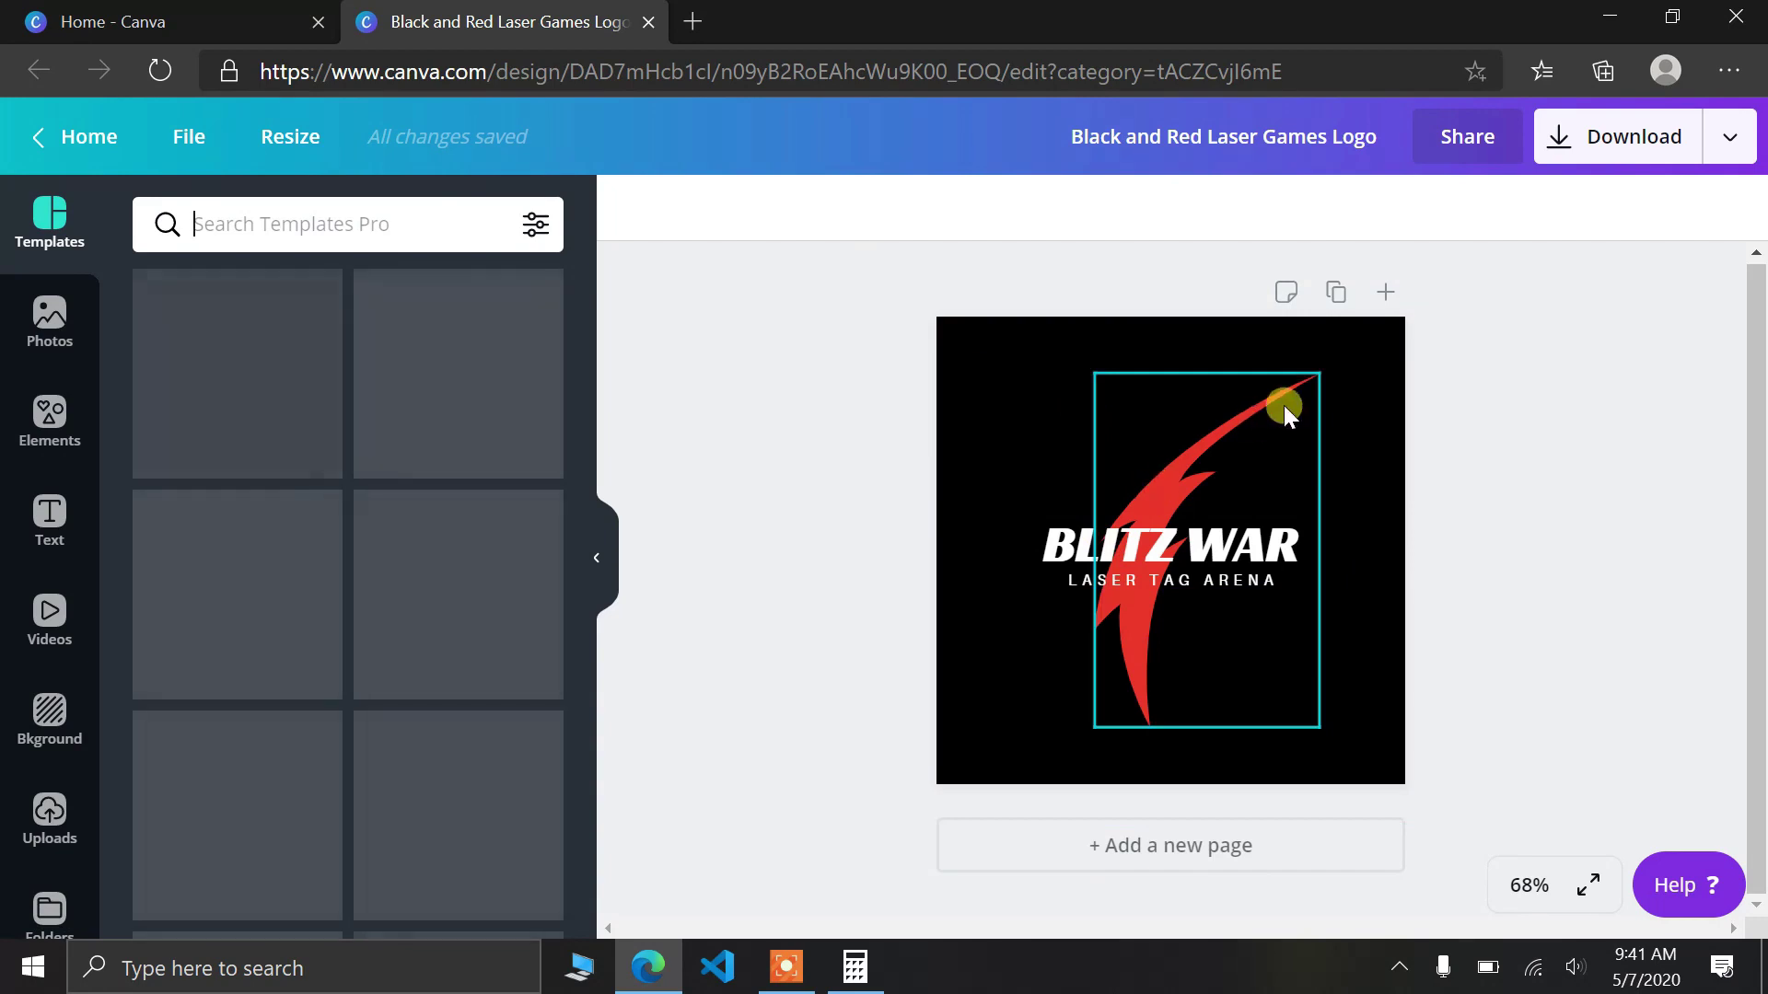
left_click(1318, 378)
mouse_move(1321, 374)
left_mouse_down()
mouse_move(1390, 330)
mouse_move(1382, 308)
mouse_move(1311, 392)
left_mouse_up()
left_click(774, 368)
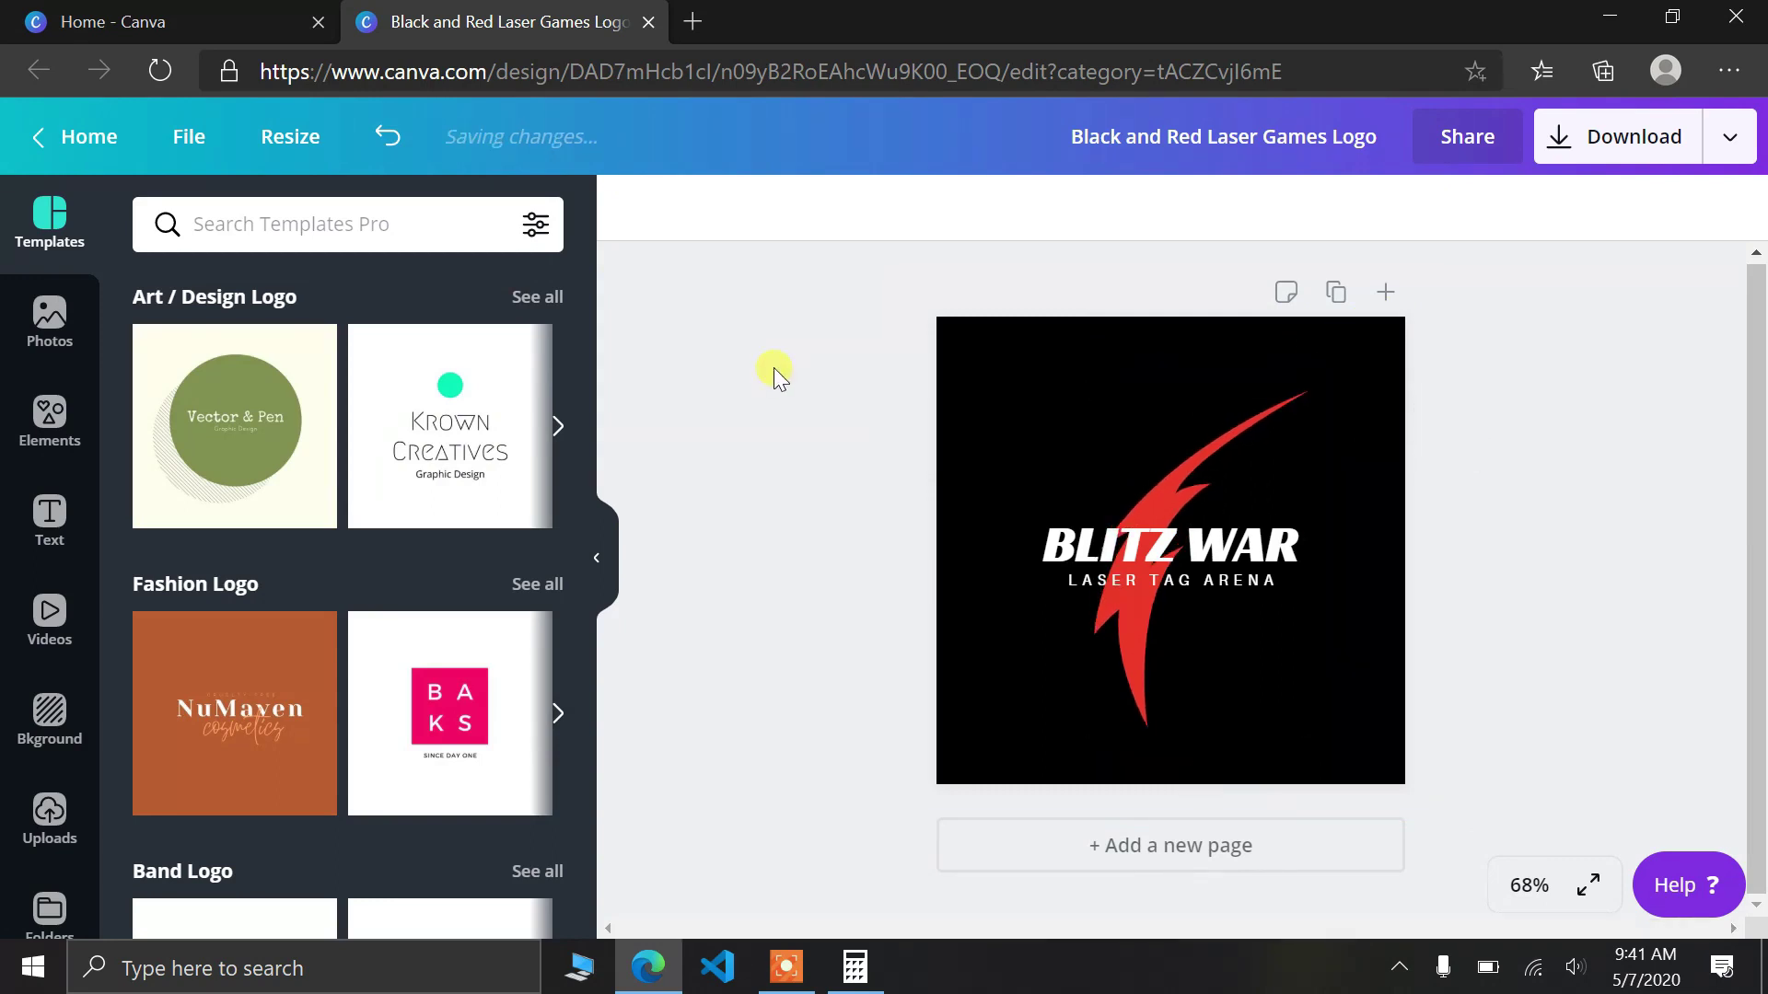
- Search the logo templates for "food" and apply the red Crescent & Crystal food cart template to the page
scroll(339, 469, "down", 5)
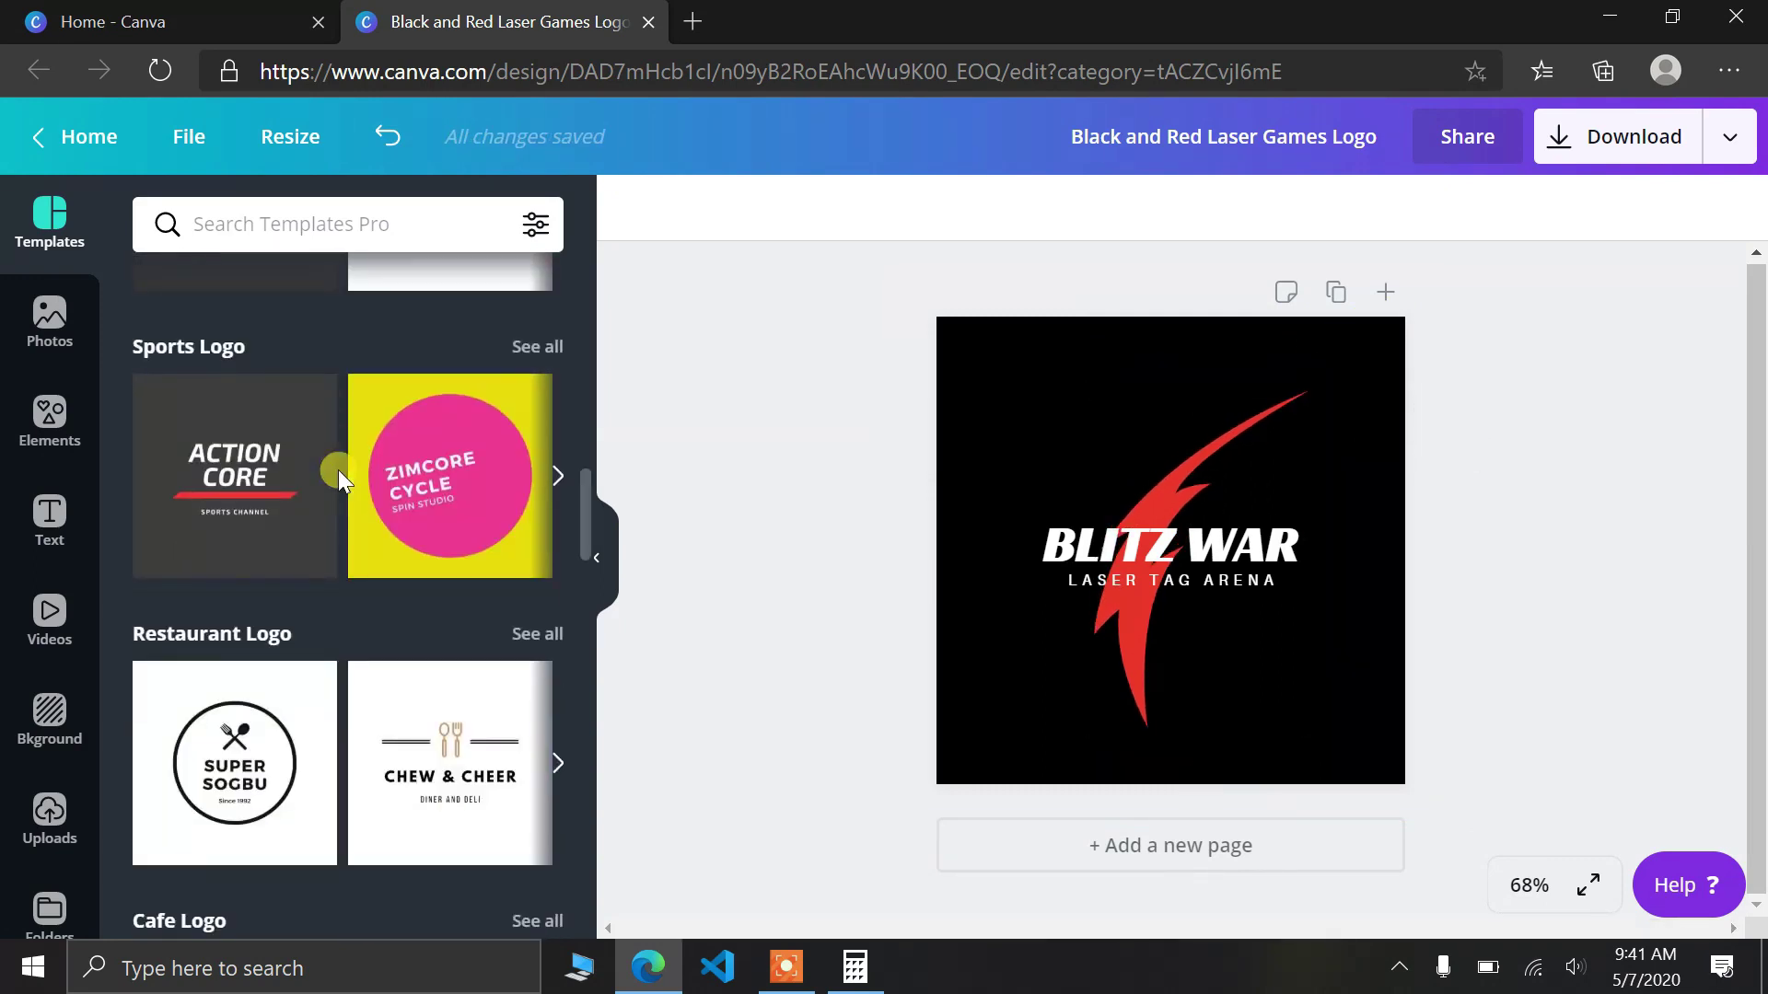
scroll(339, 470, "up", 5)
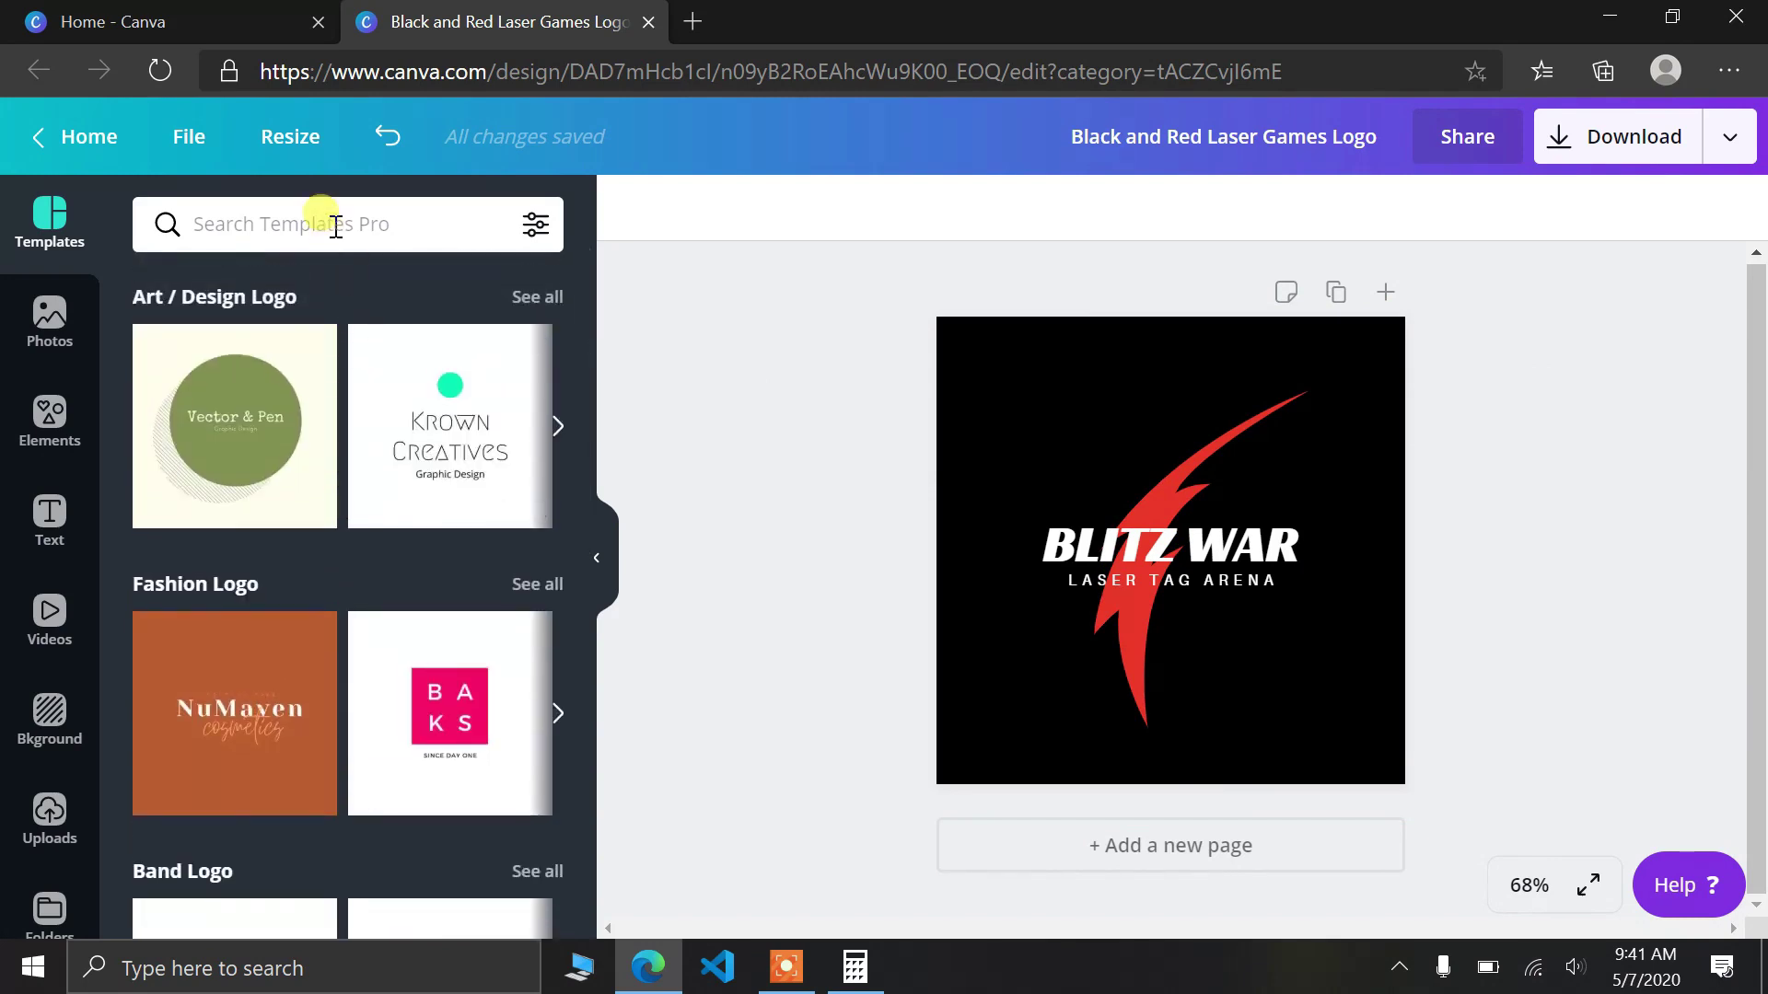
left_click(336, 226)
type("food")
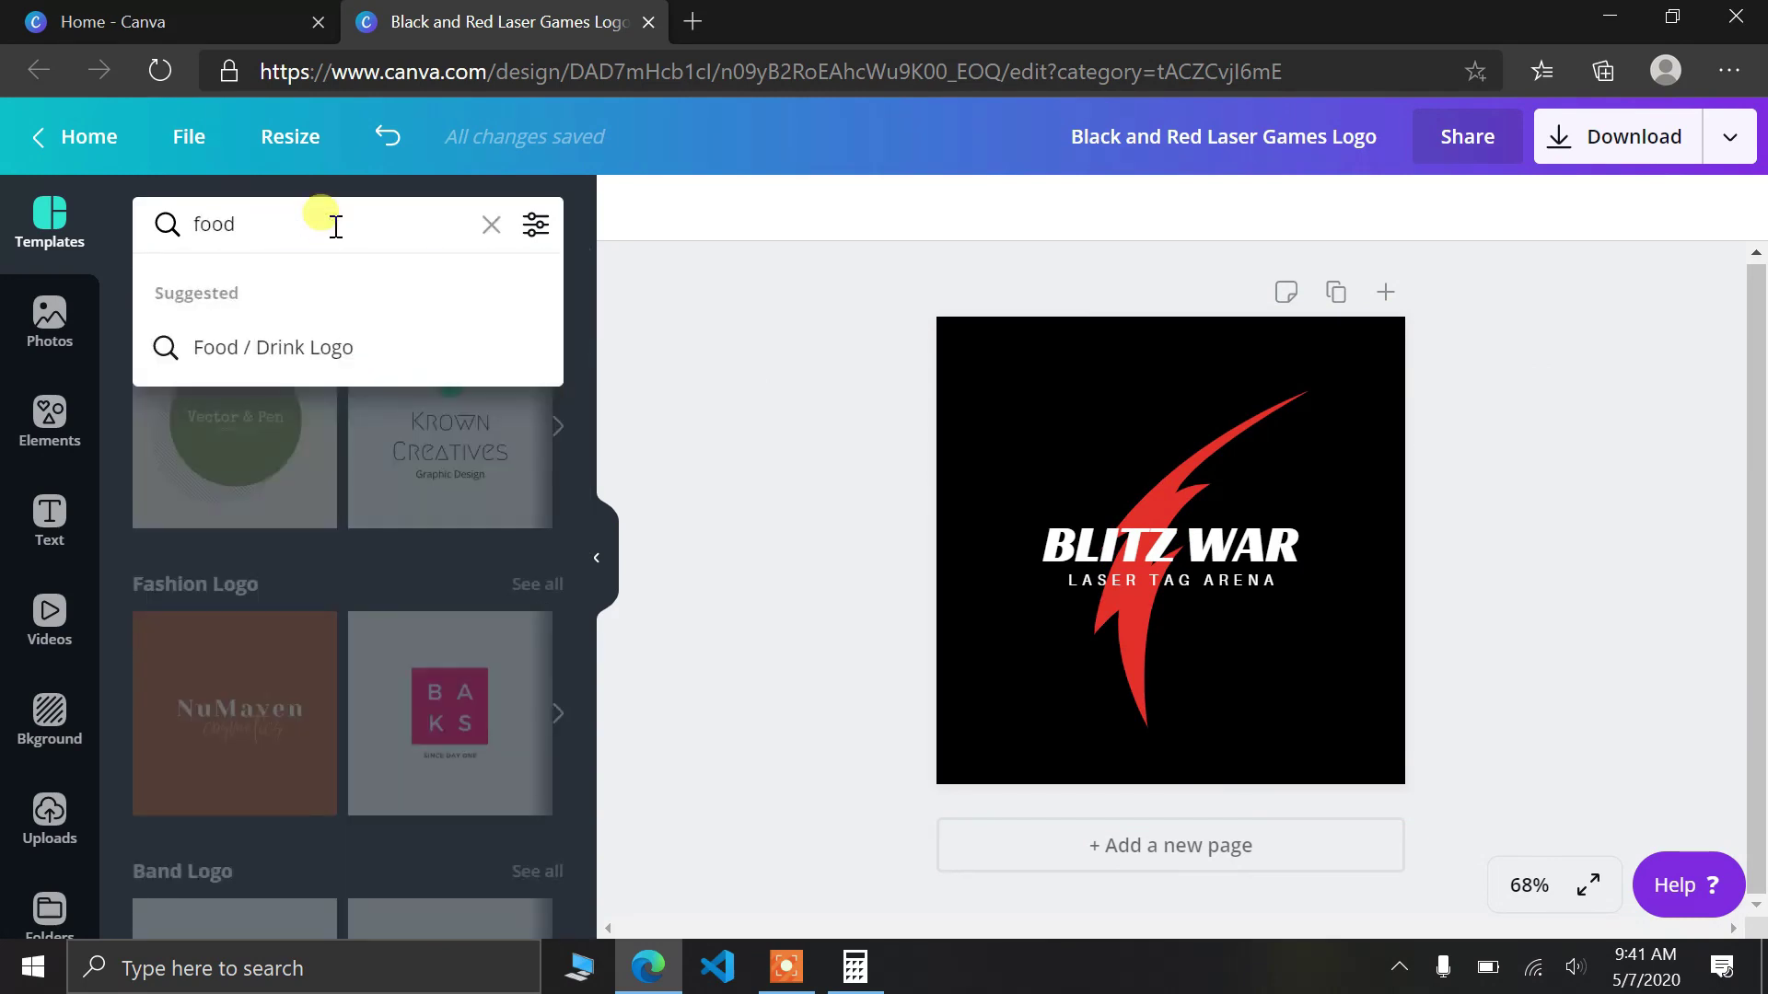
key("Return")
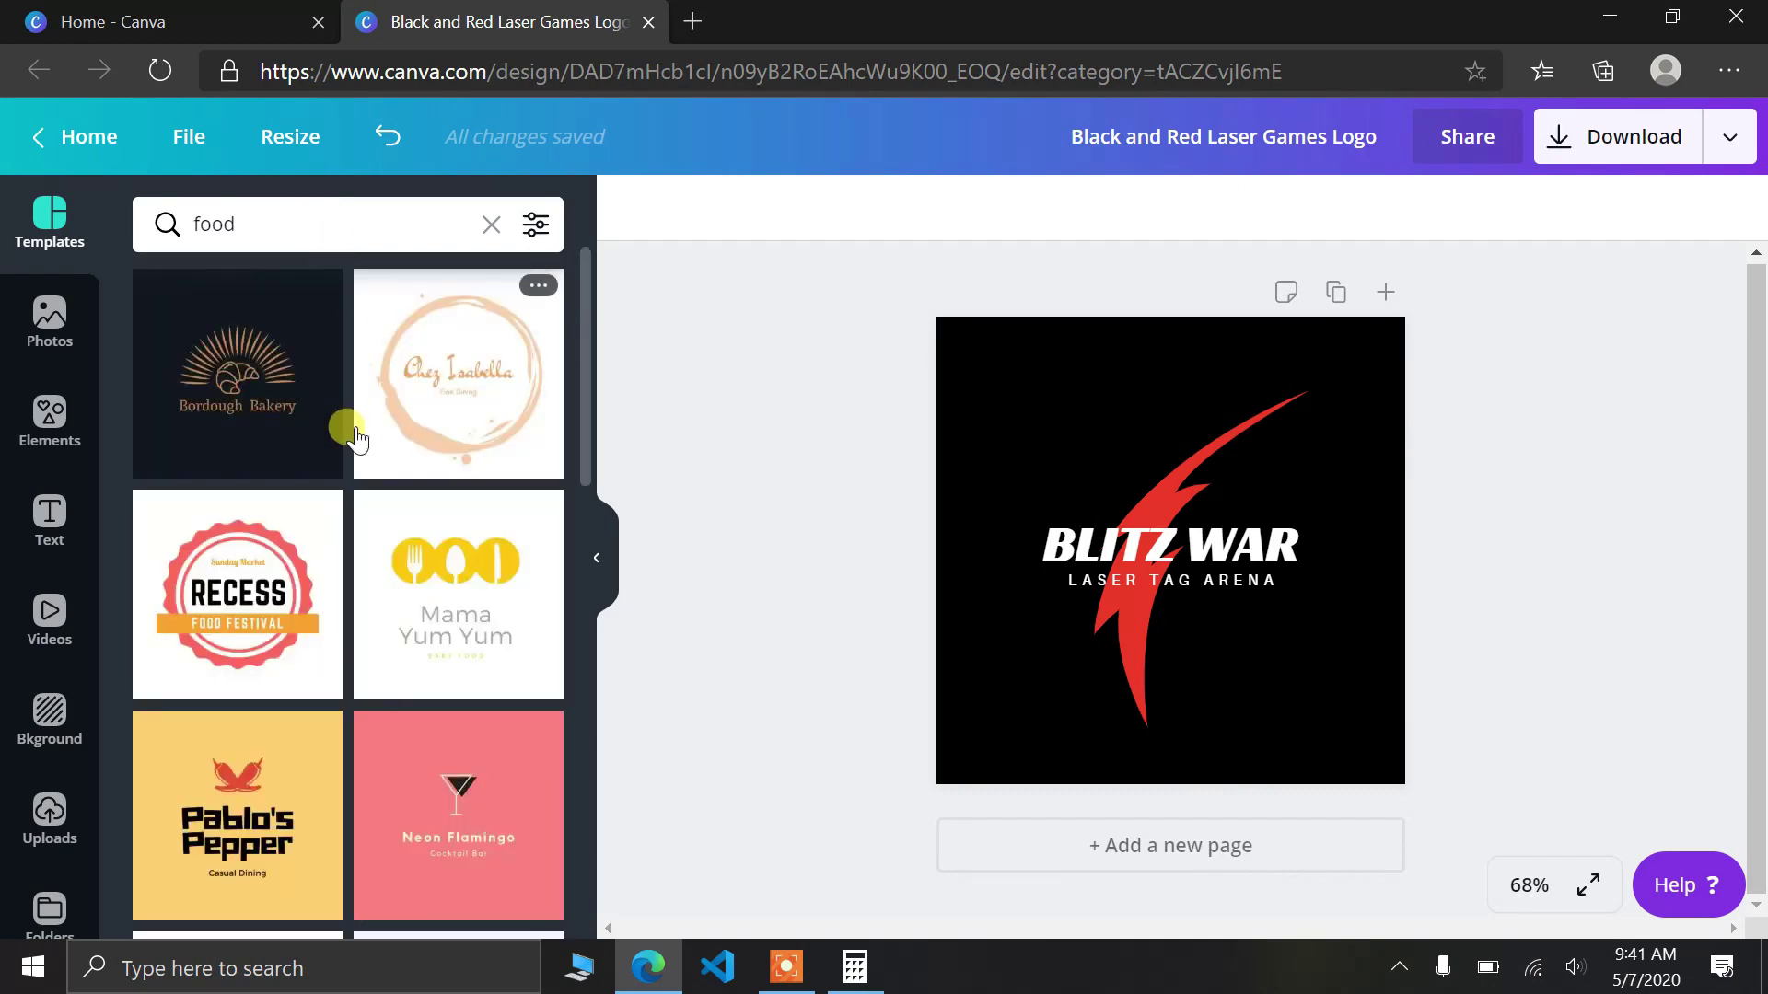
scroll(354, 433, "down", 4)
scroll(356, 433, "down", 10)
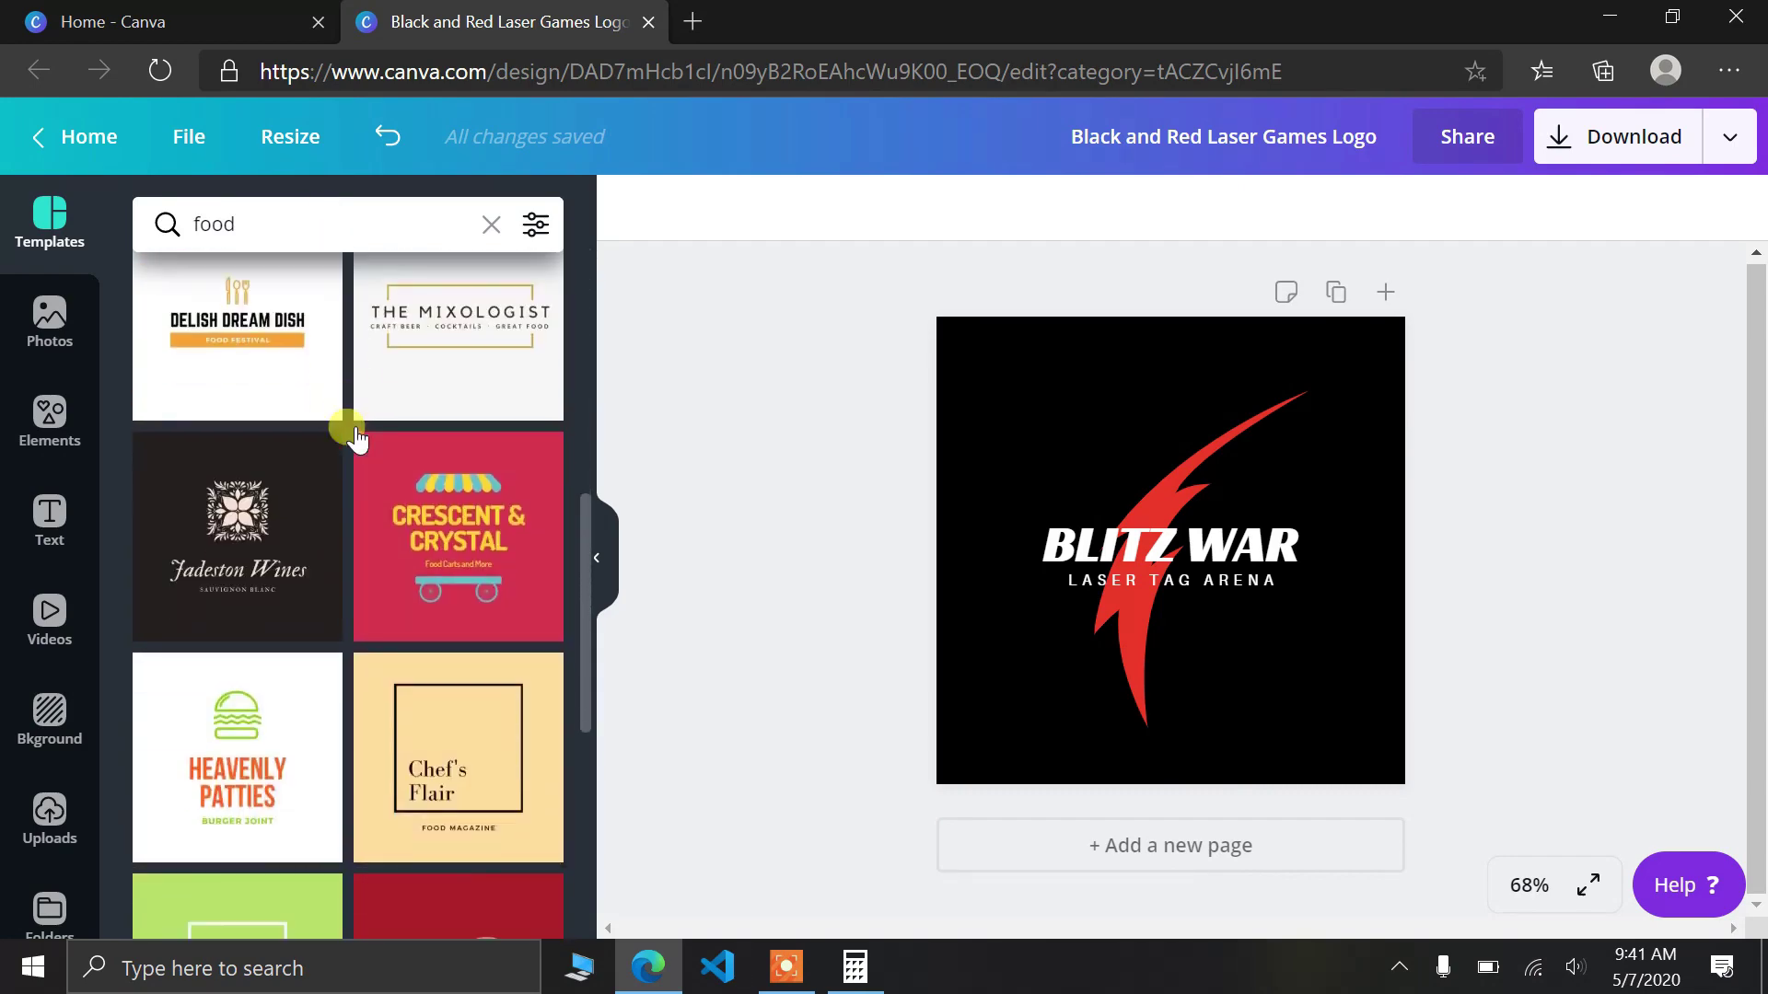
scroll(357, 440, "up", 7)
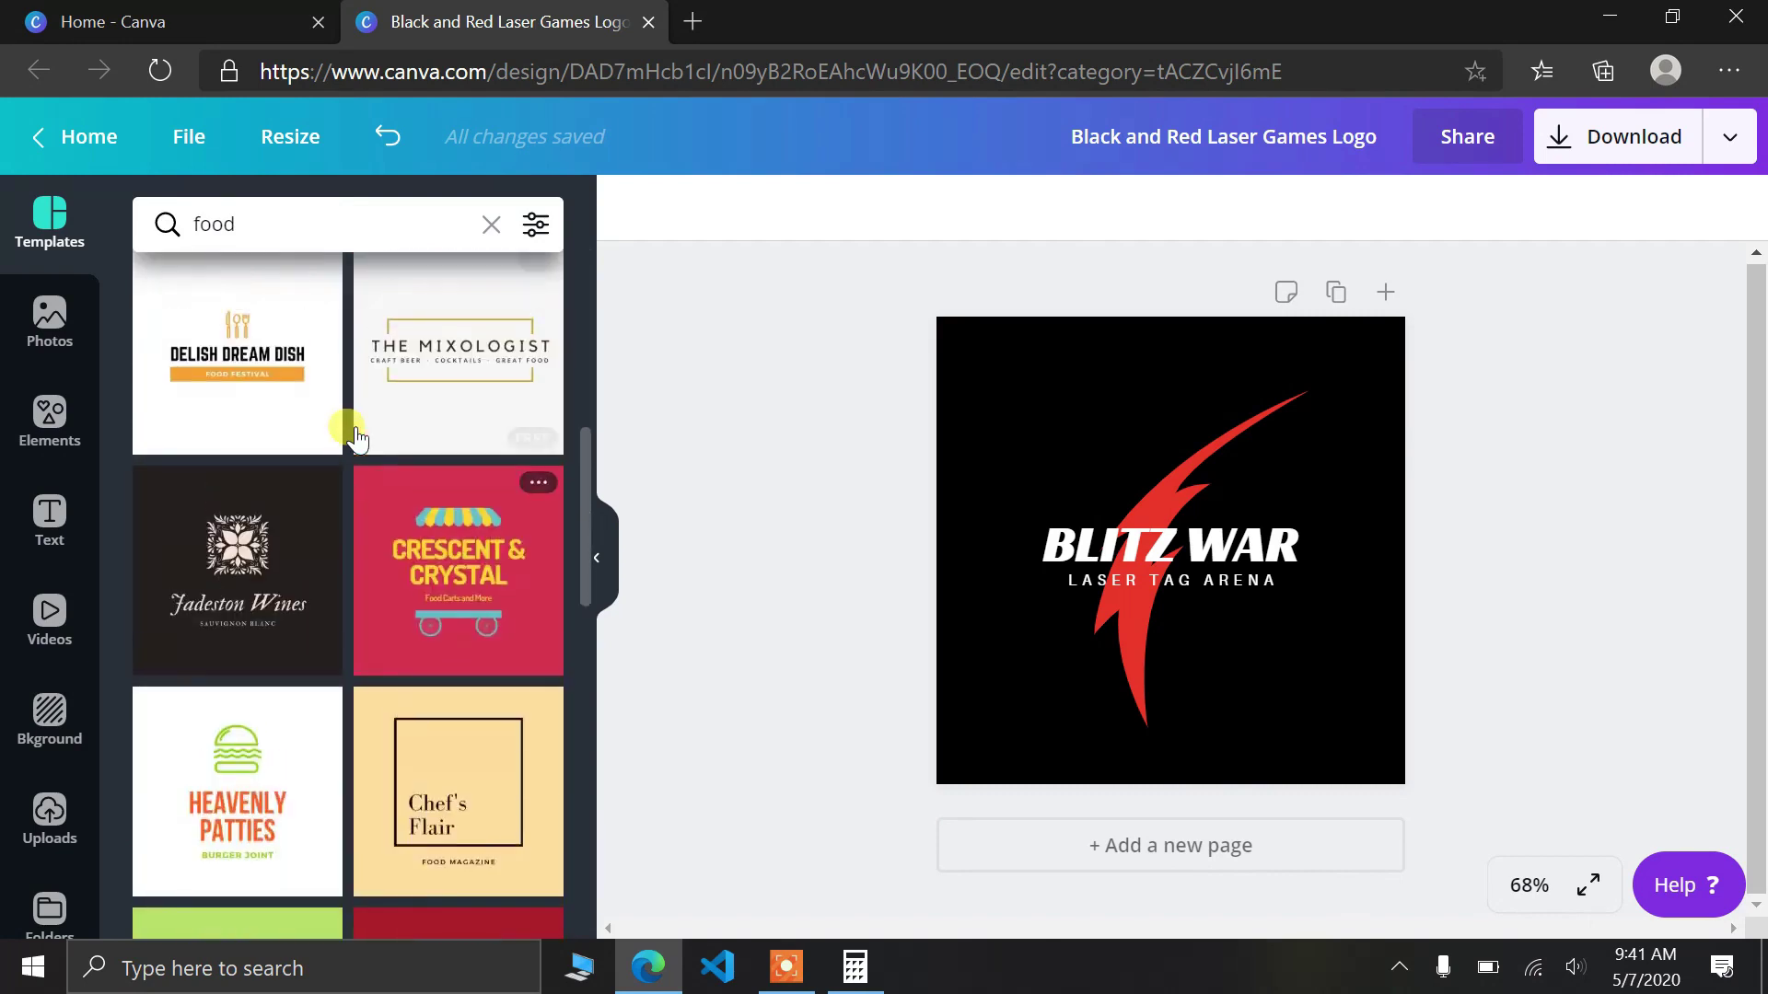
left_click(424, 659)
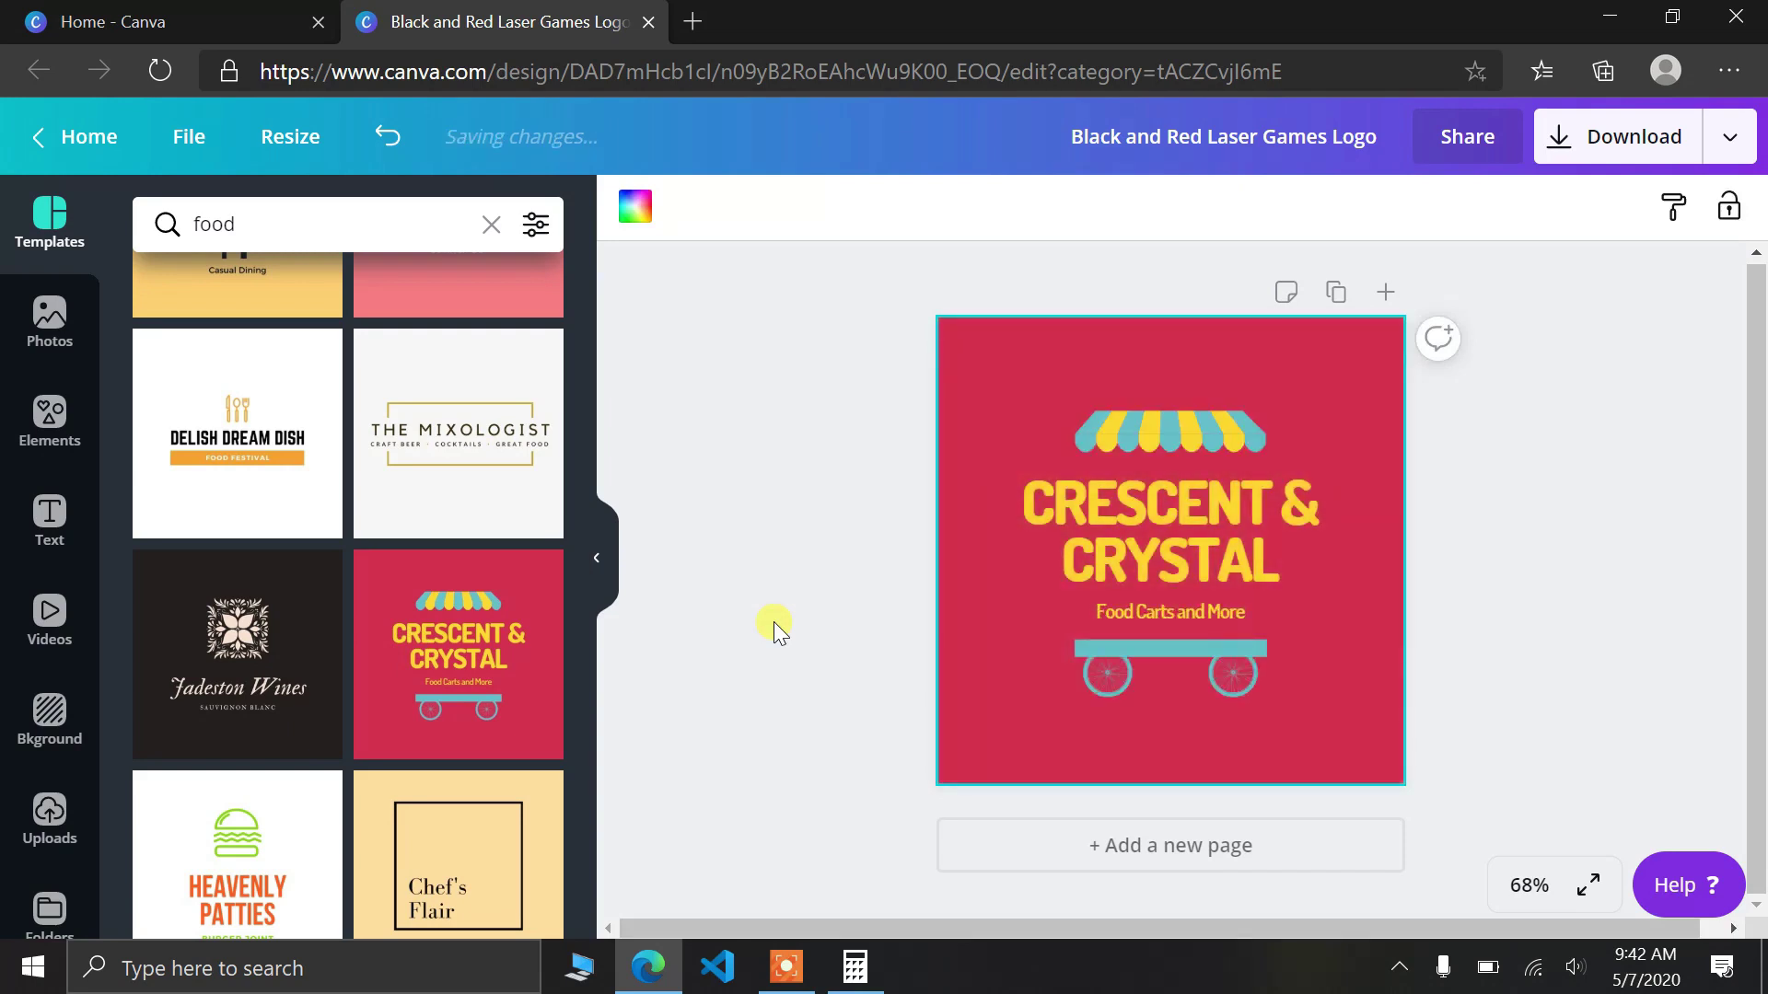
- Replace the "CRESCENT & CRYSTAL" headline with "THE STREET FOOD", putting "FOOD" on its own second line
left_click(1189, 504)
double_click(1158, 506)
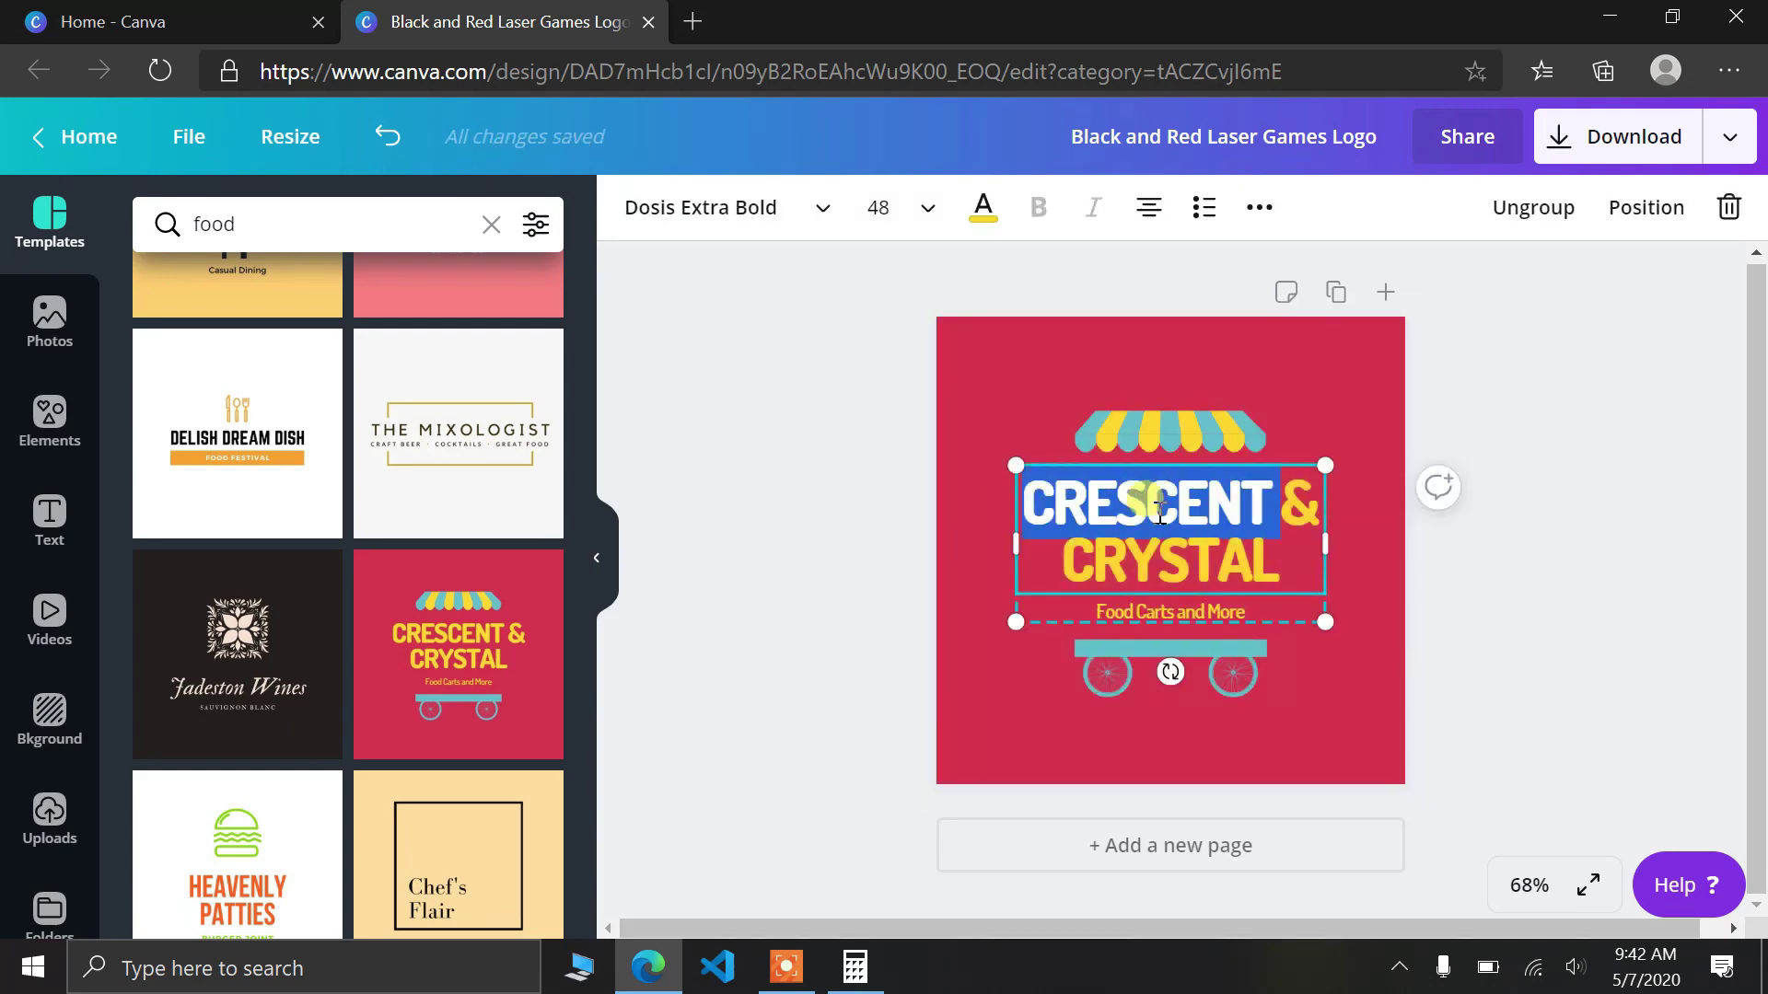
triple_click(1160, 508)
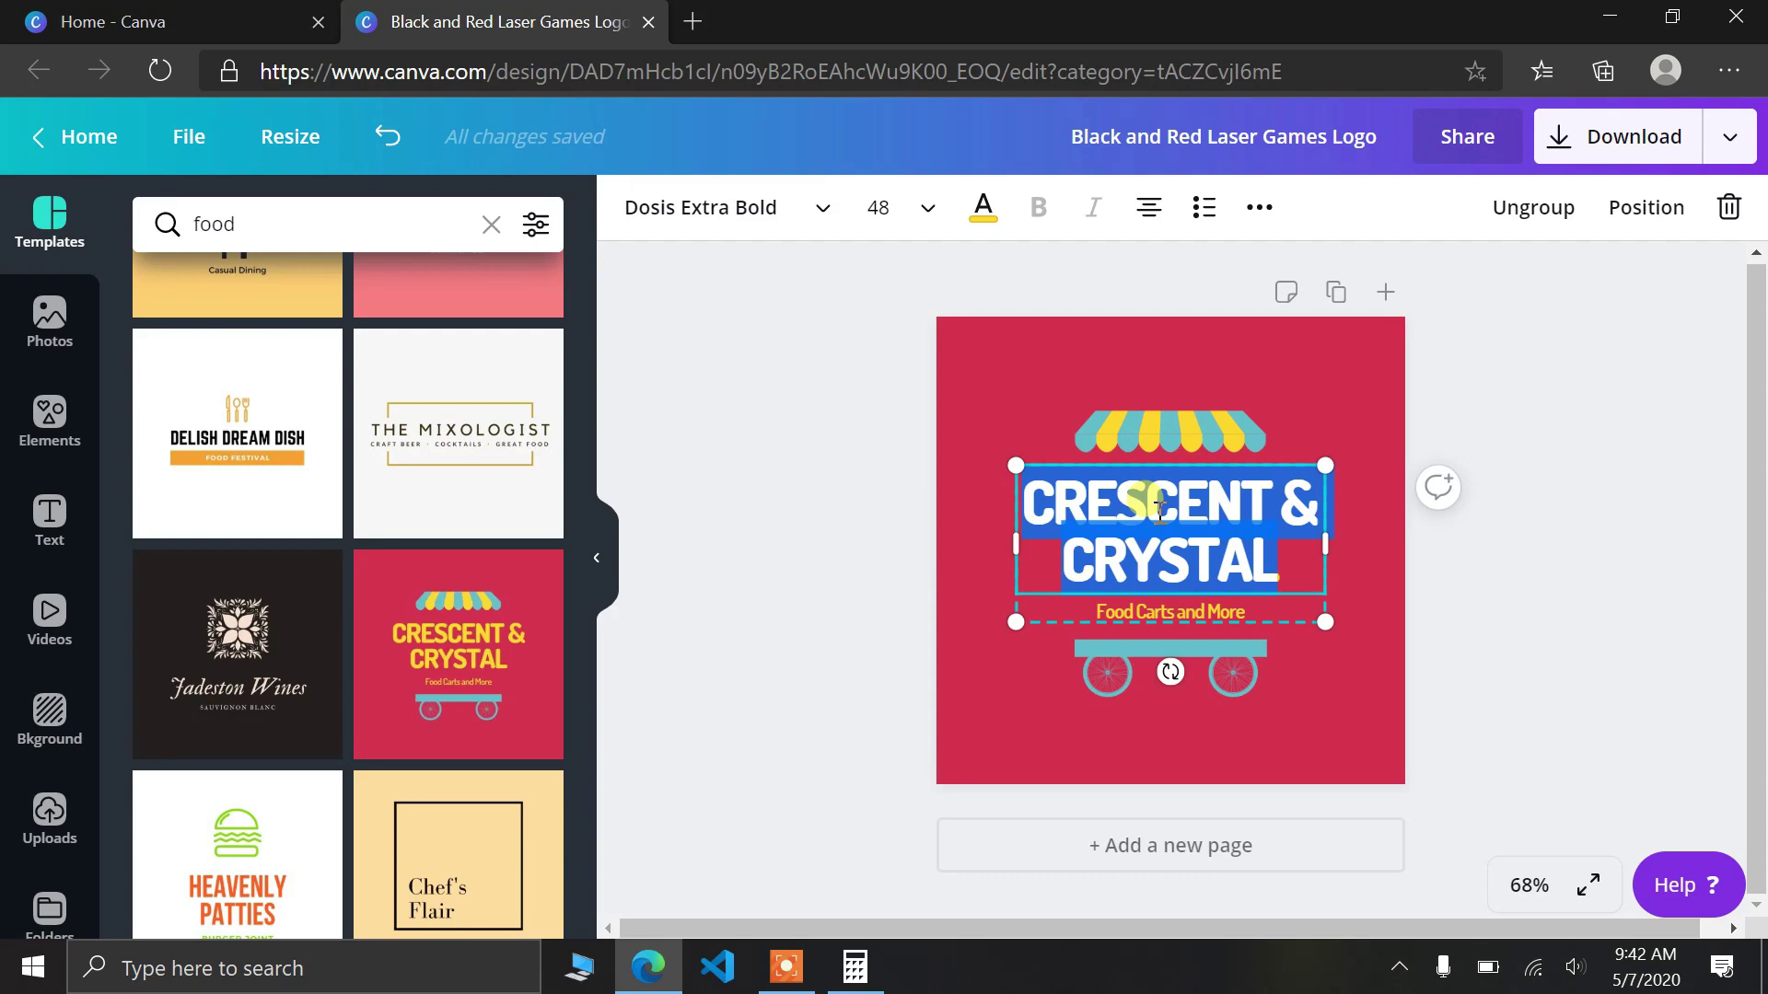
type("THE")
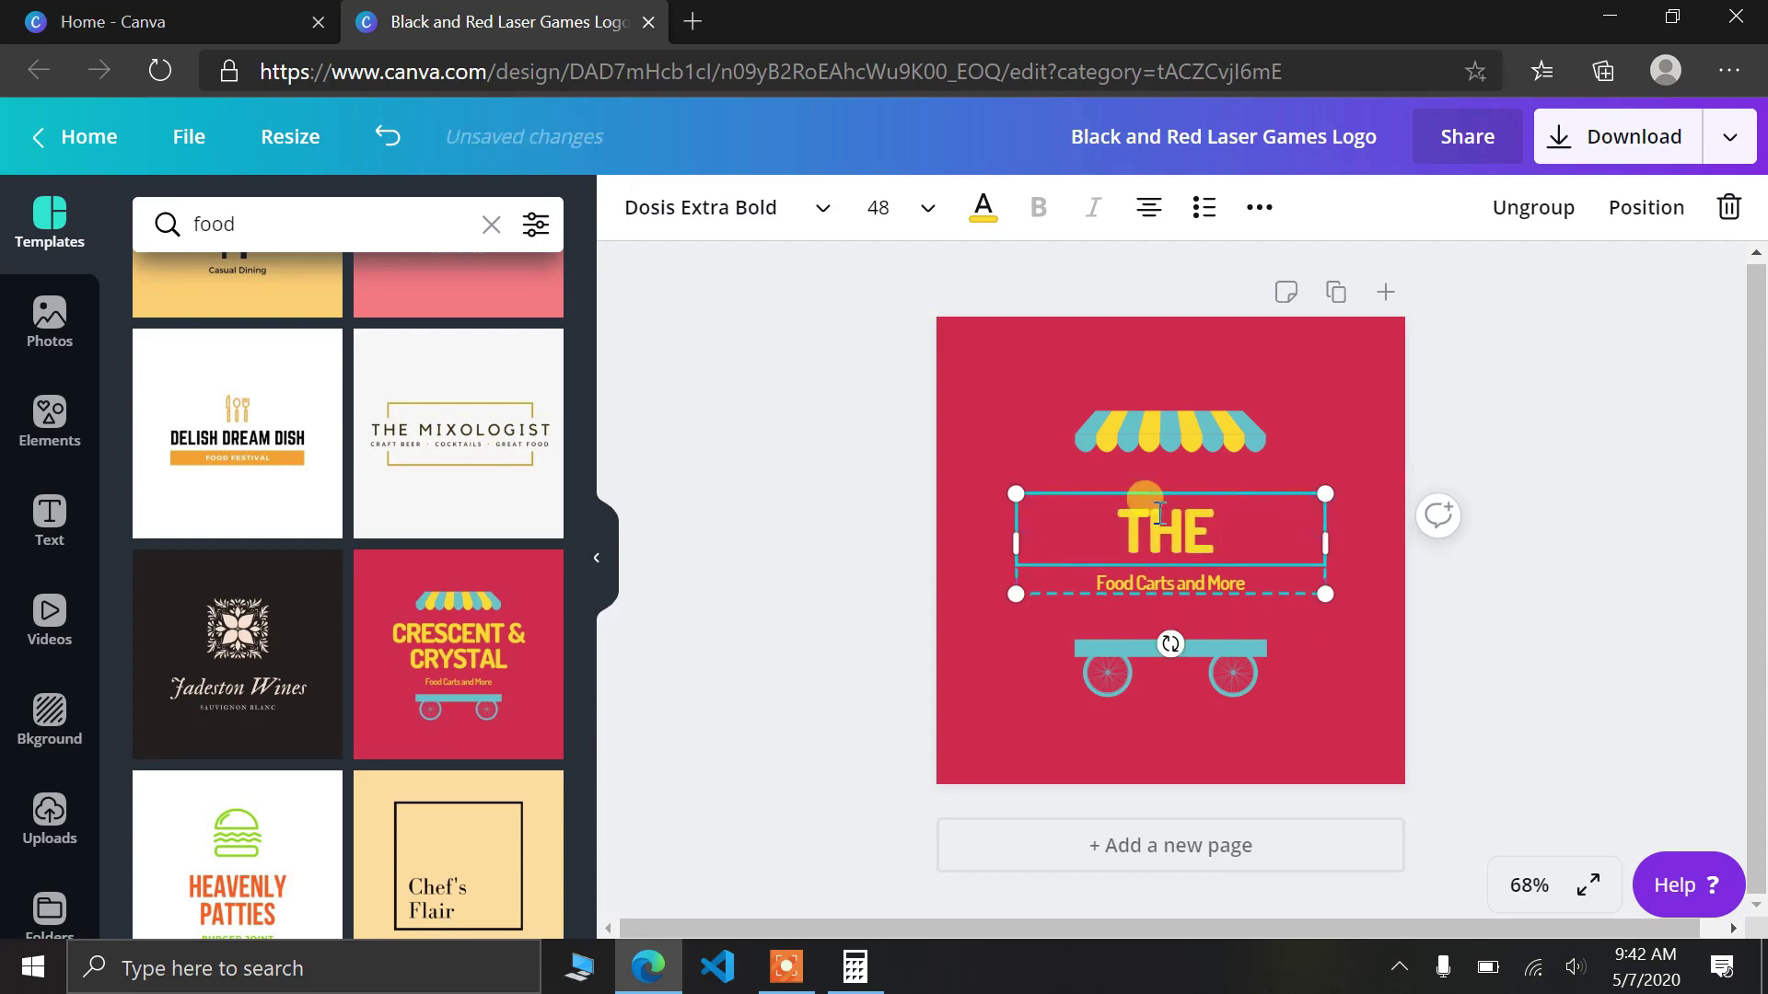
type(" STREET")
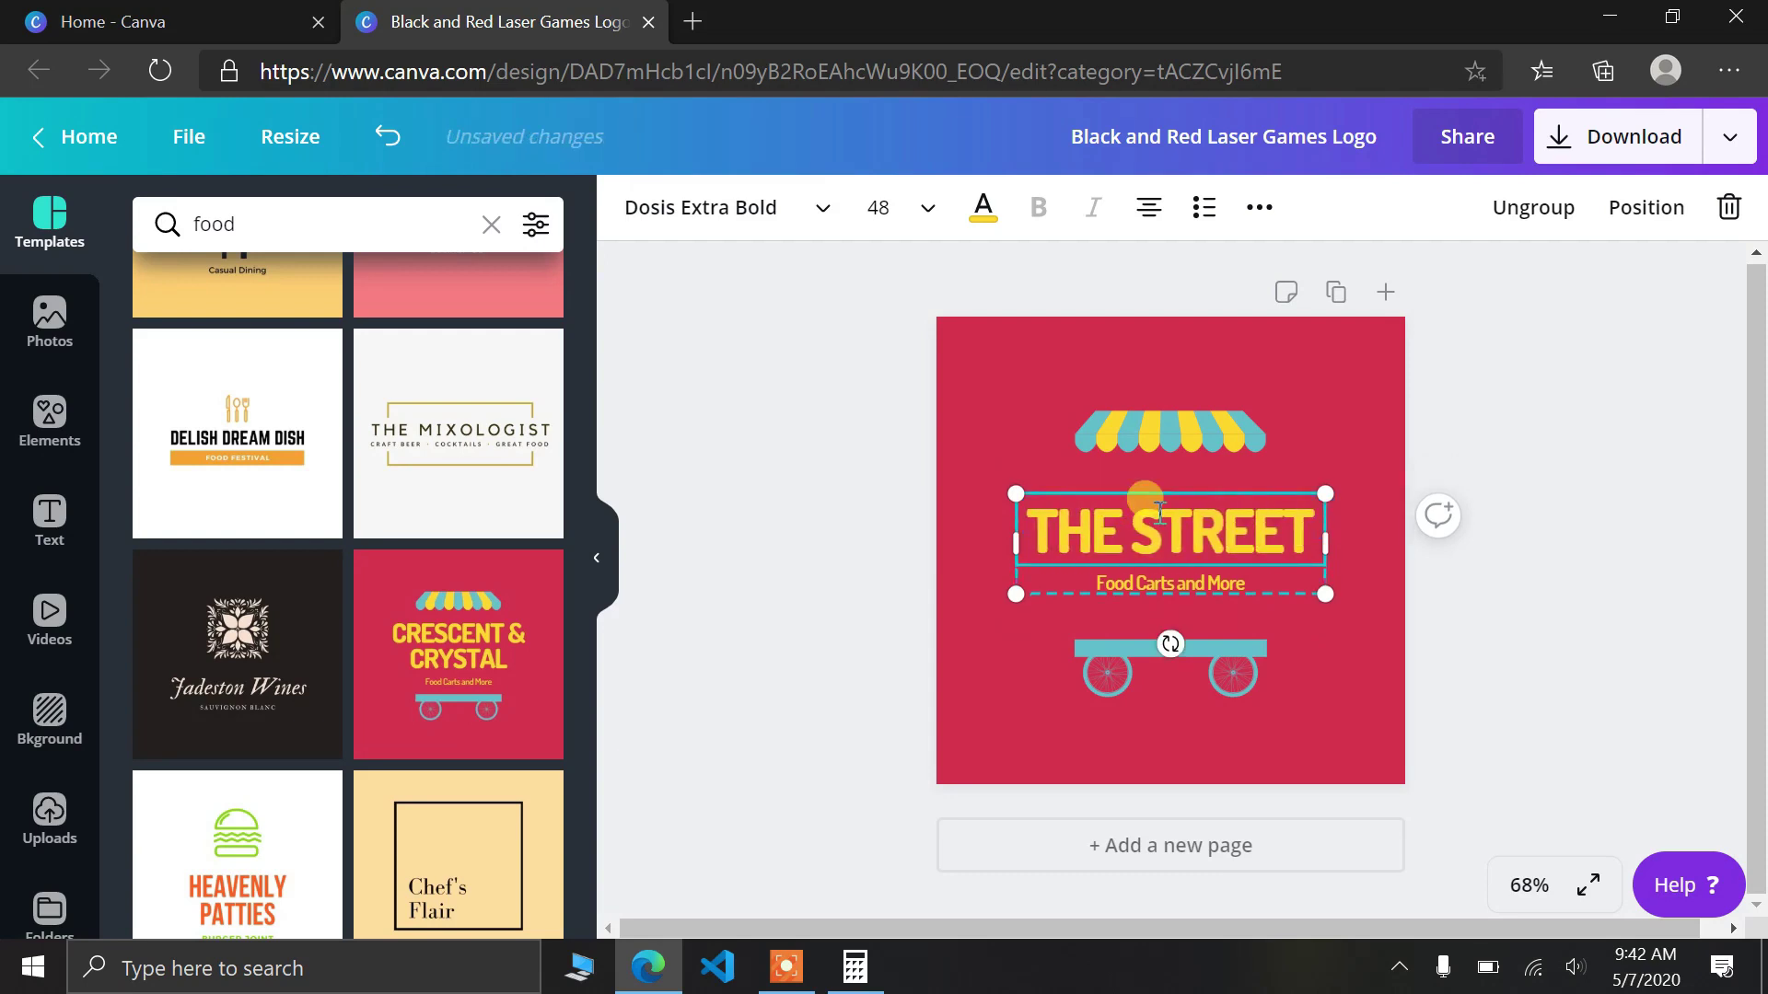
key("Return")
type("FOOD")
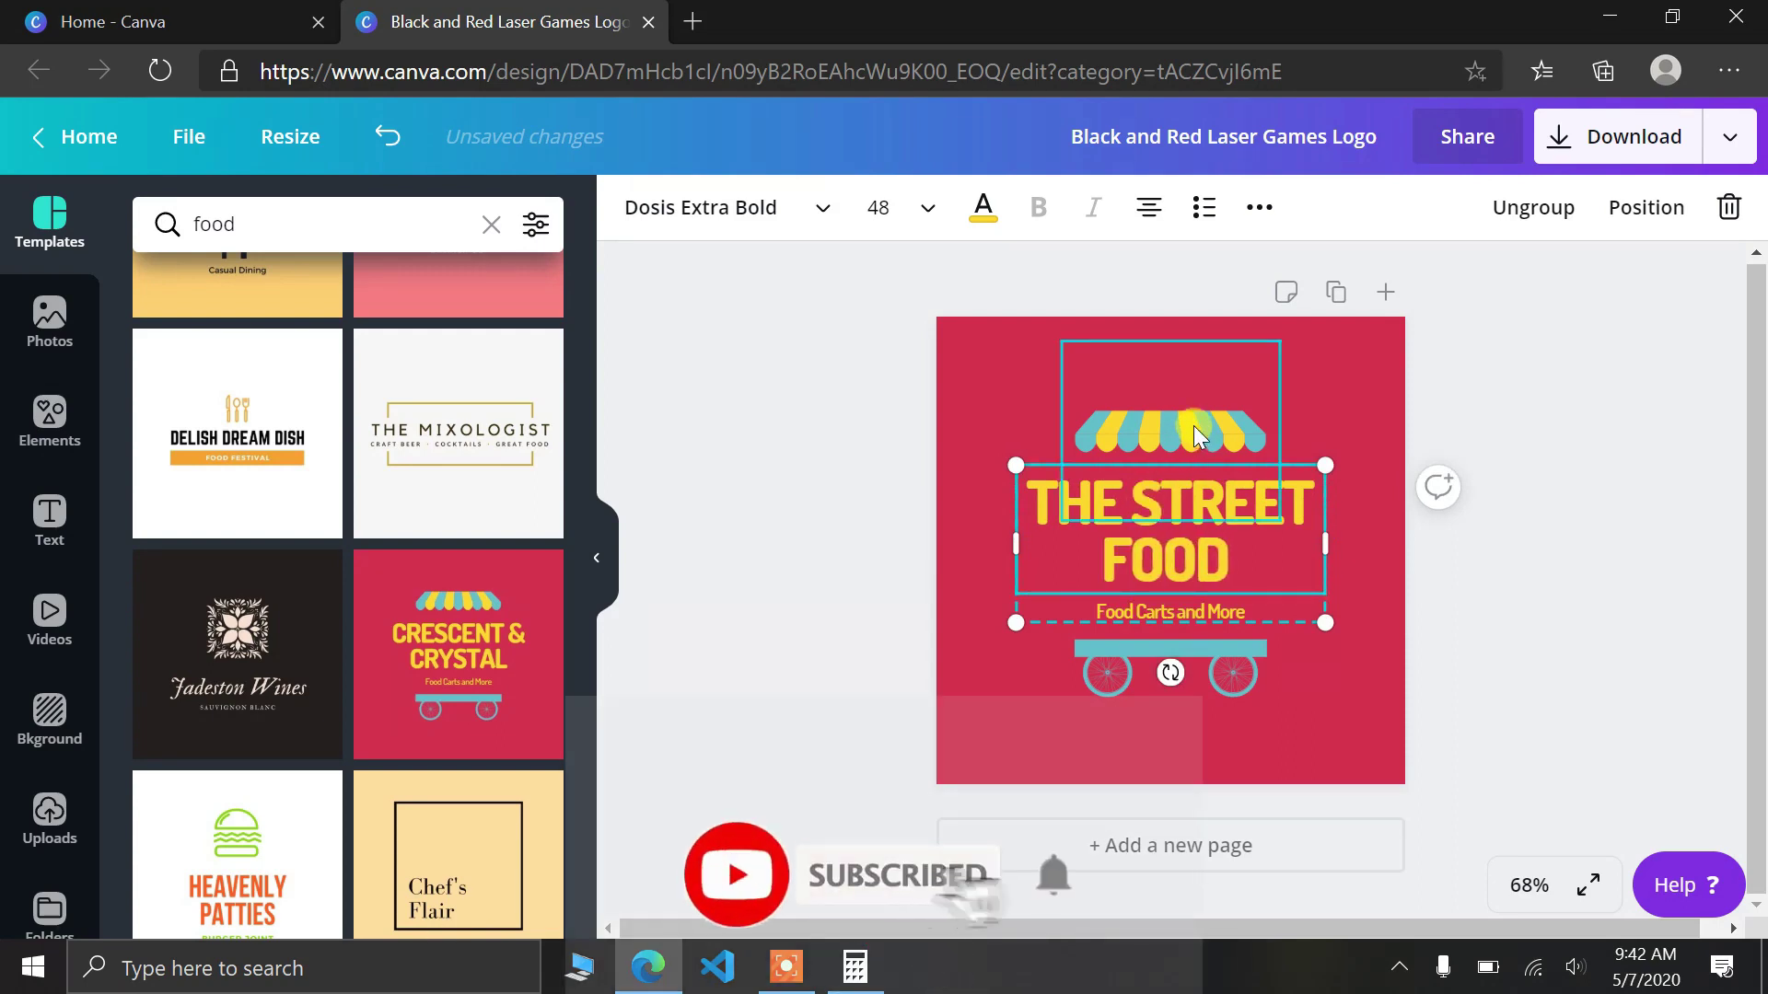
- Replace the "Food Carts and More" tagline under the headline with "24/7 OPEN"
double_click(1227, 610)
triple_click(1234, 605)
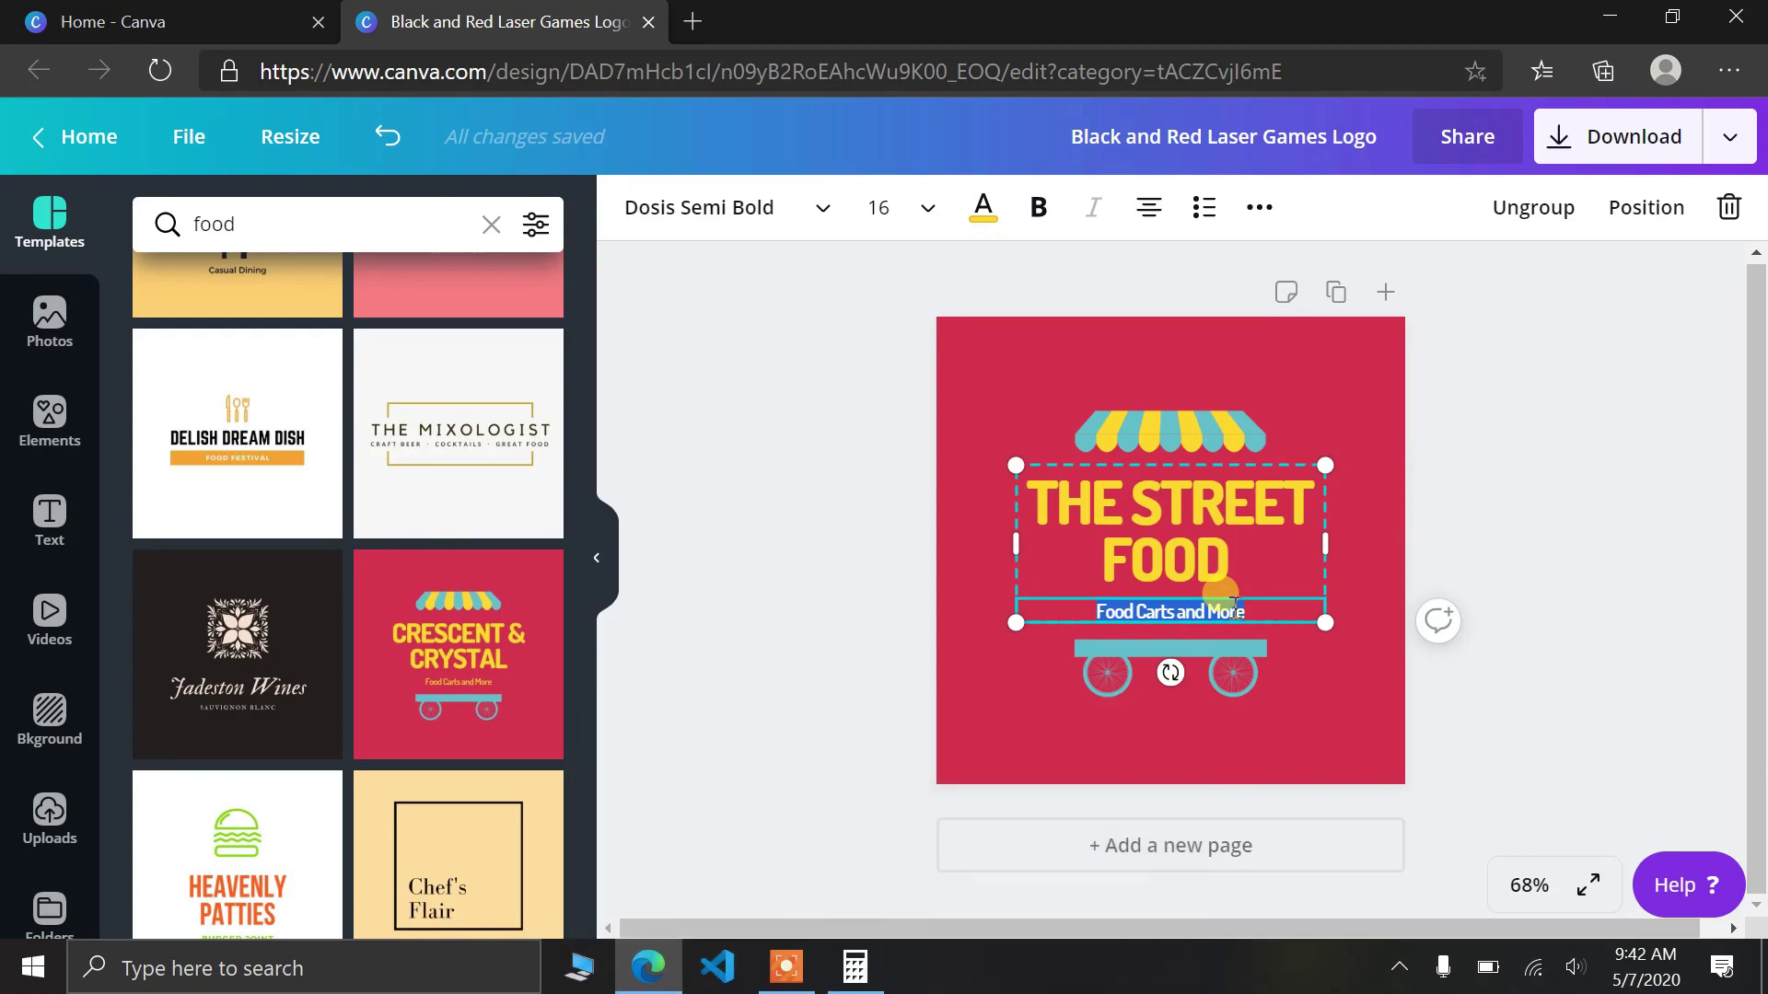
type("24/7 open")
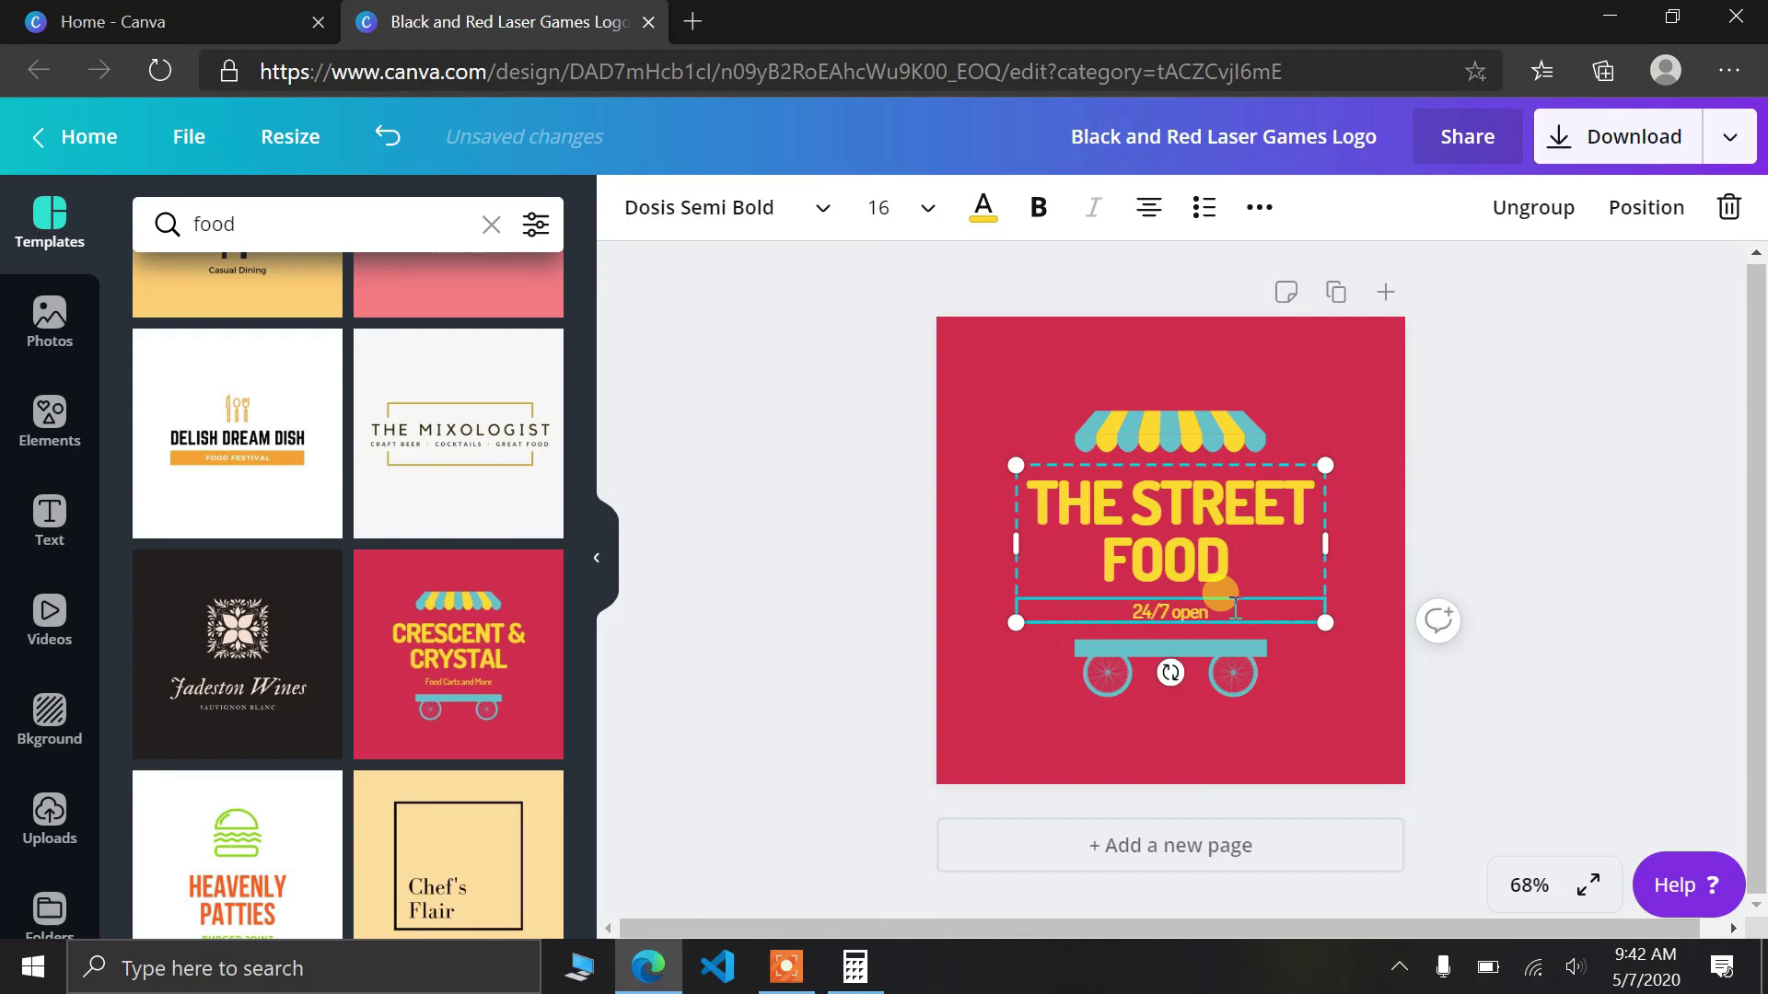
key("BackSpace")
key("BackSpace")
type("pen")
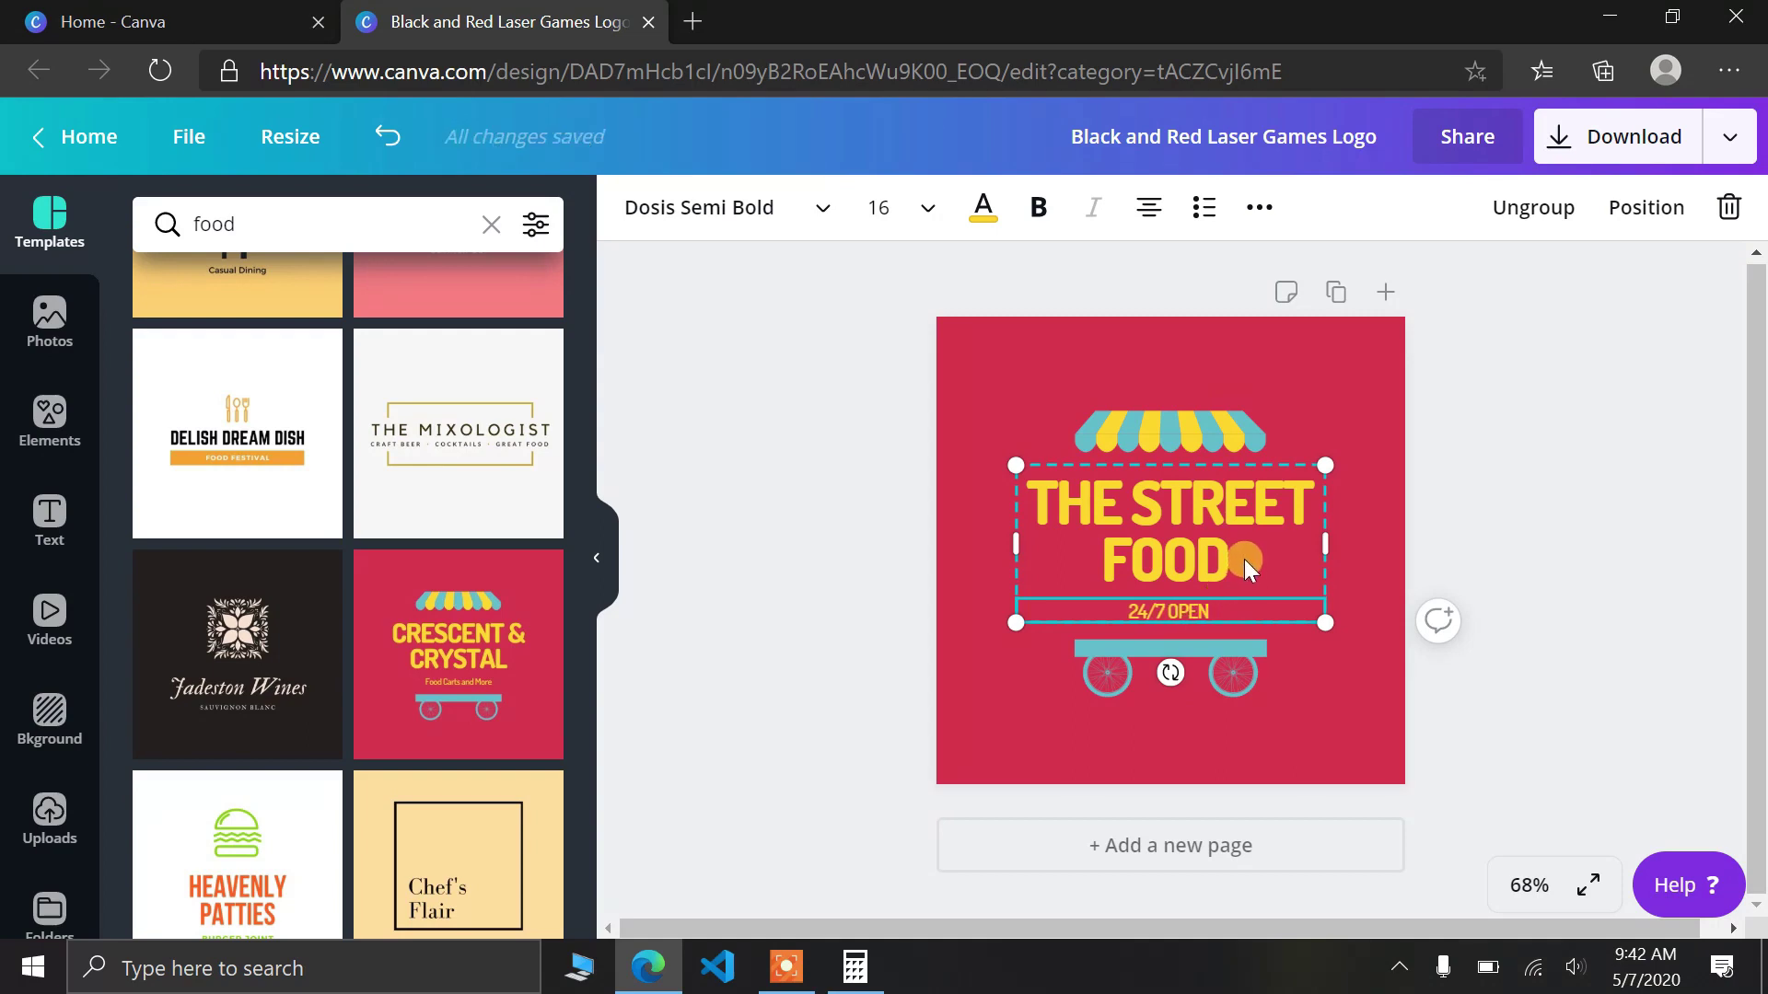
- Recolor the awning graphic: yellow scallops to turquoise, blue scallops to orange, and blue stripes to gray
left_click(1215, 410)
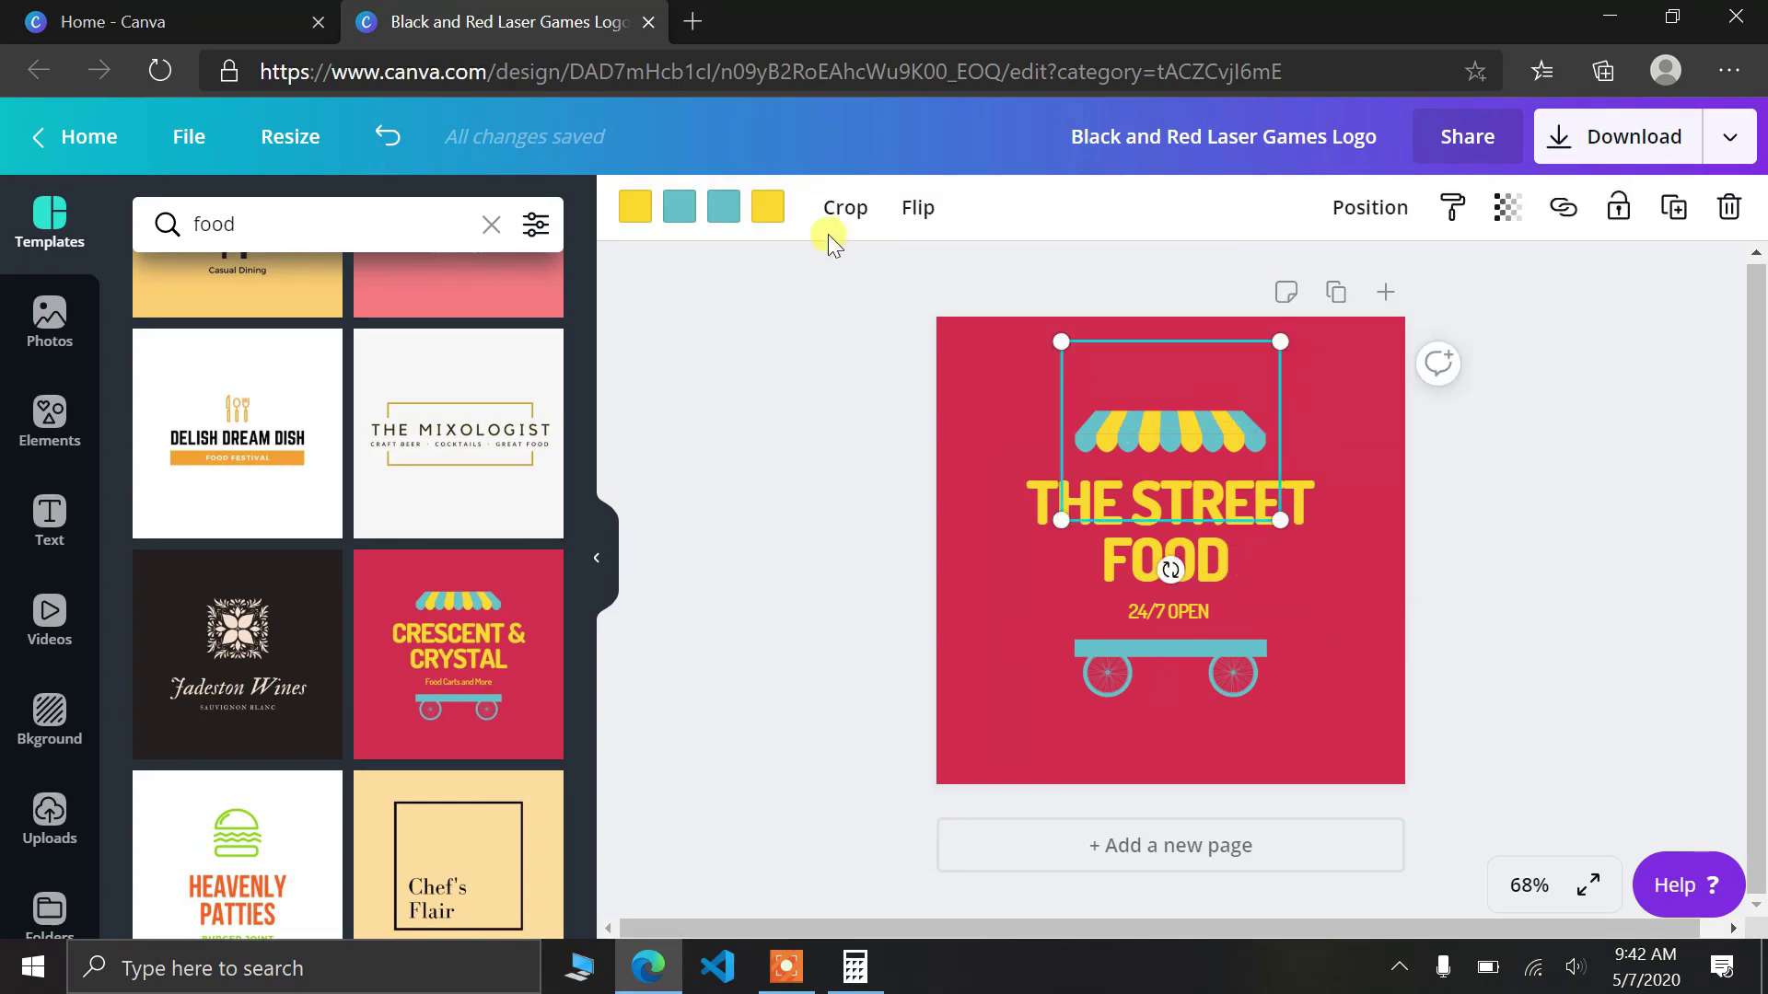
left_click(633, 210)
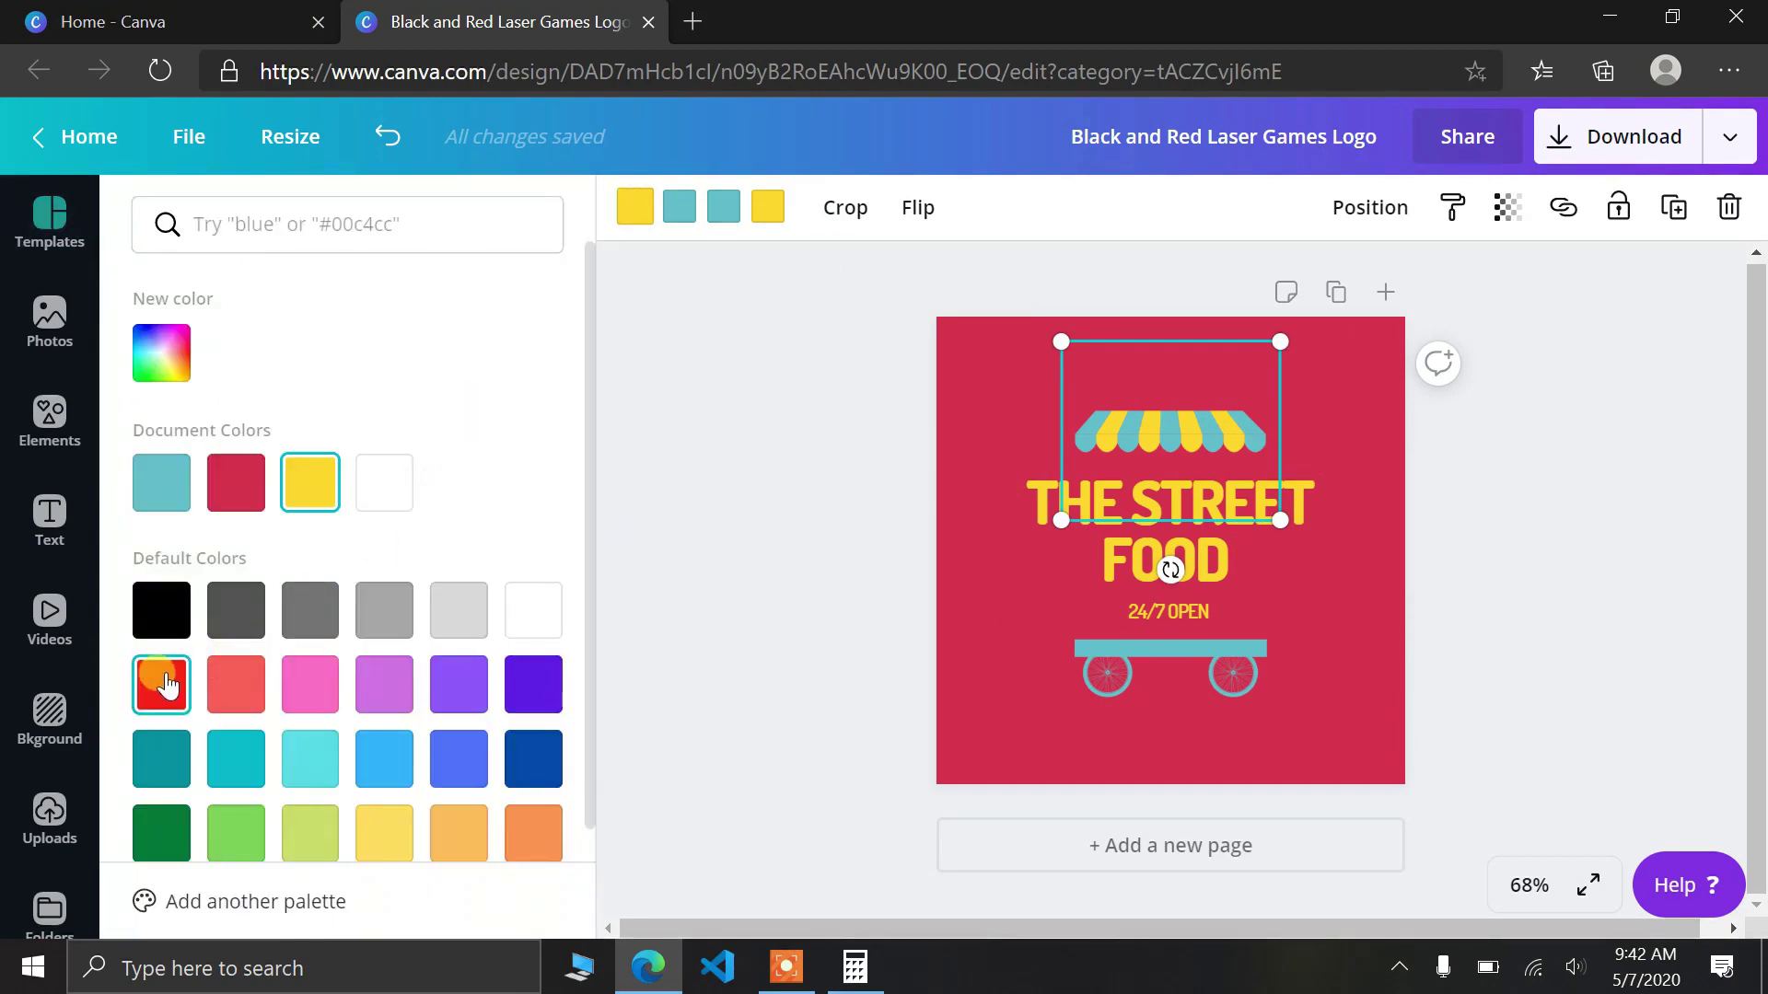
left_click(160, 839)
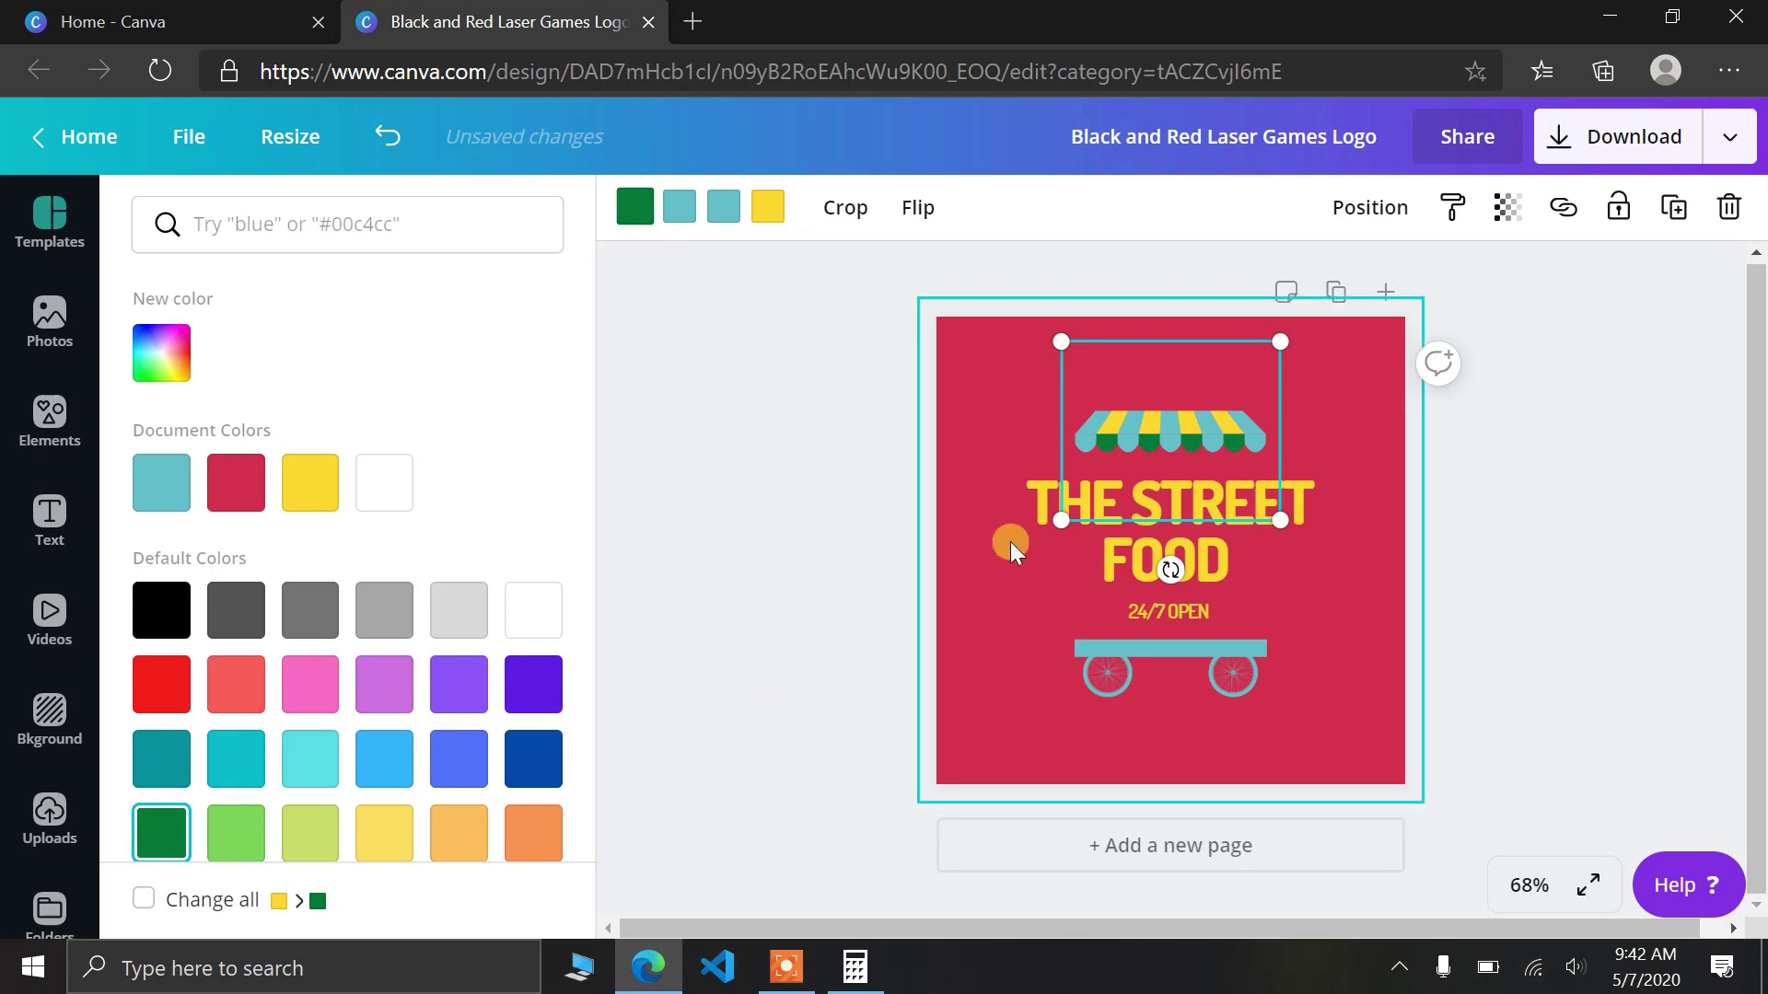
left_click(679, 218)
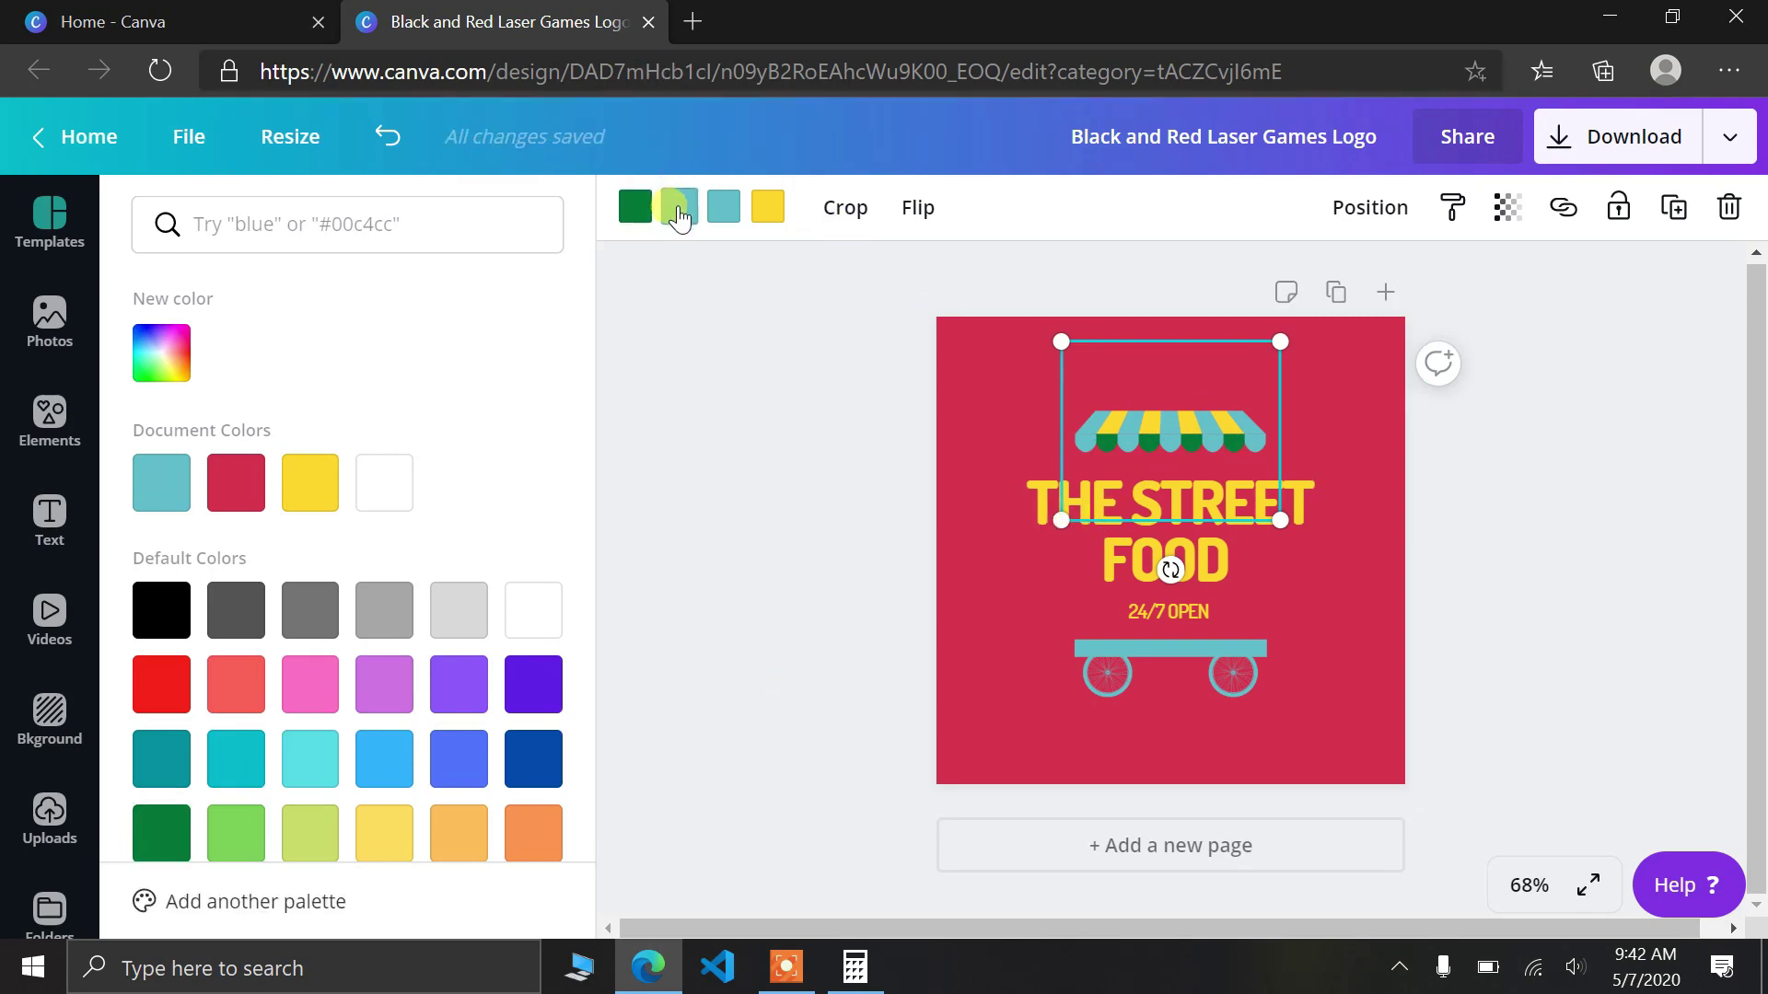
left_click(519, 852)
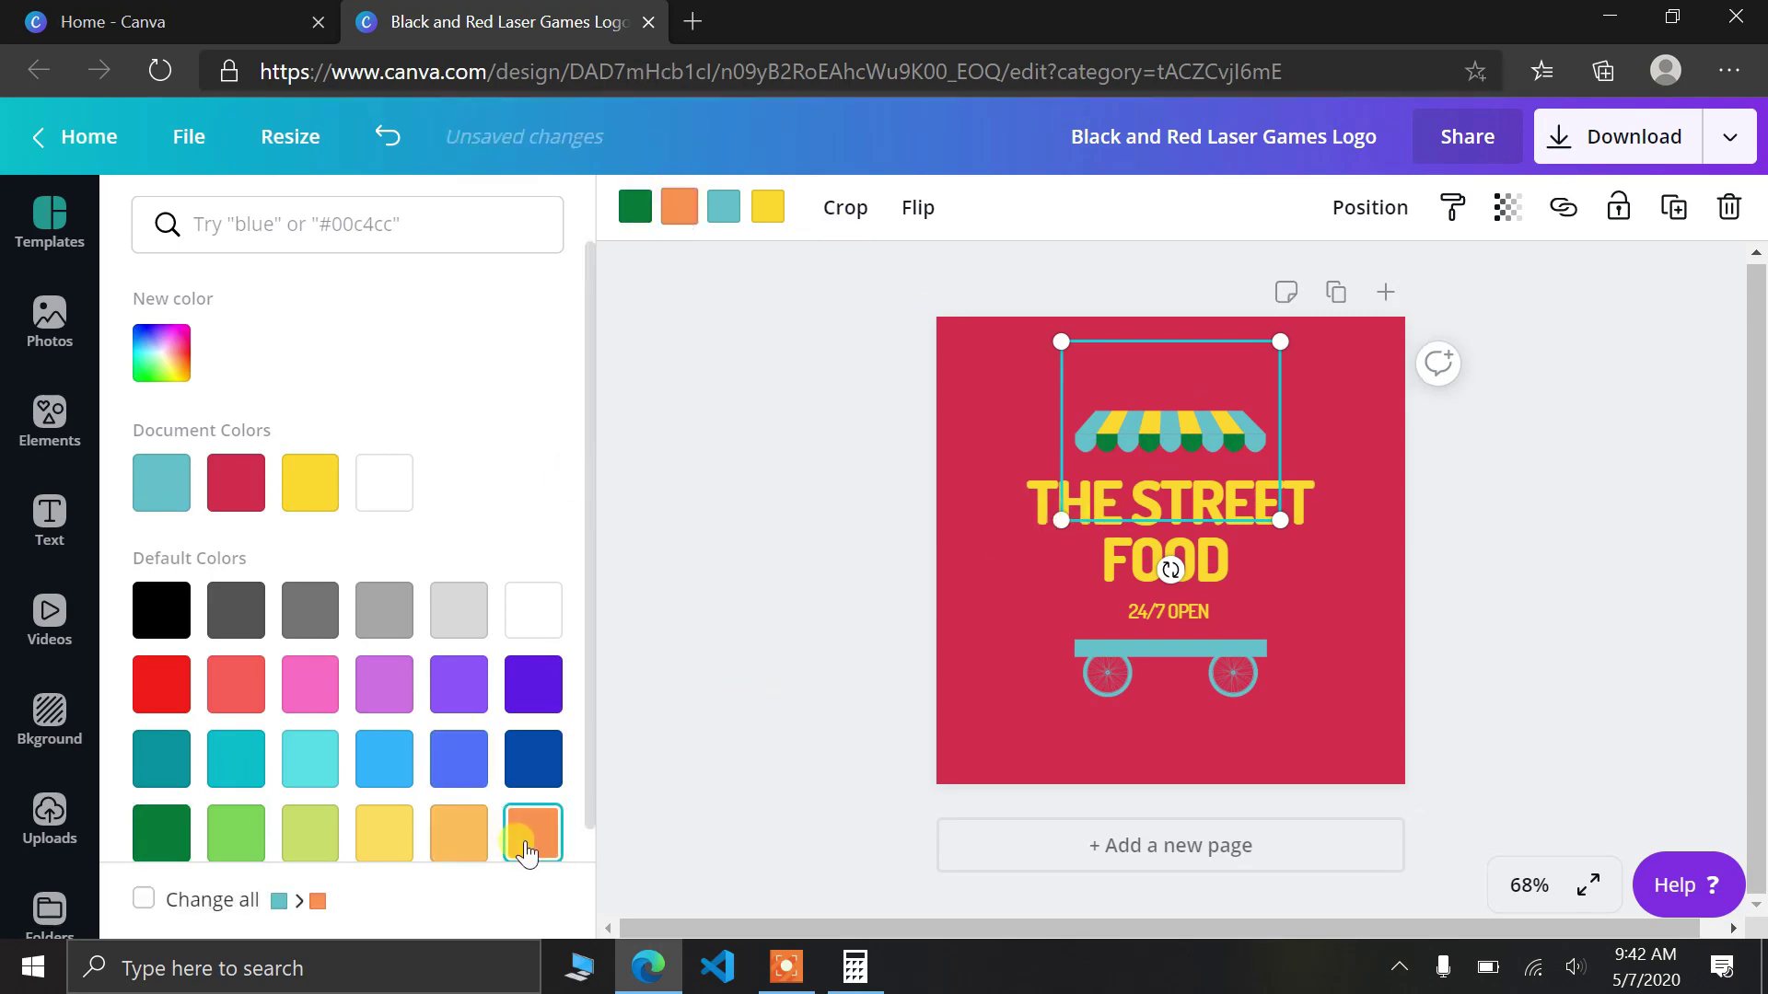
left_click(723, 208)
left_click(309, 684)
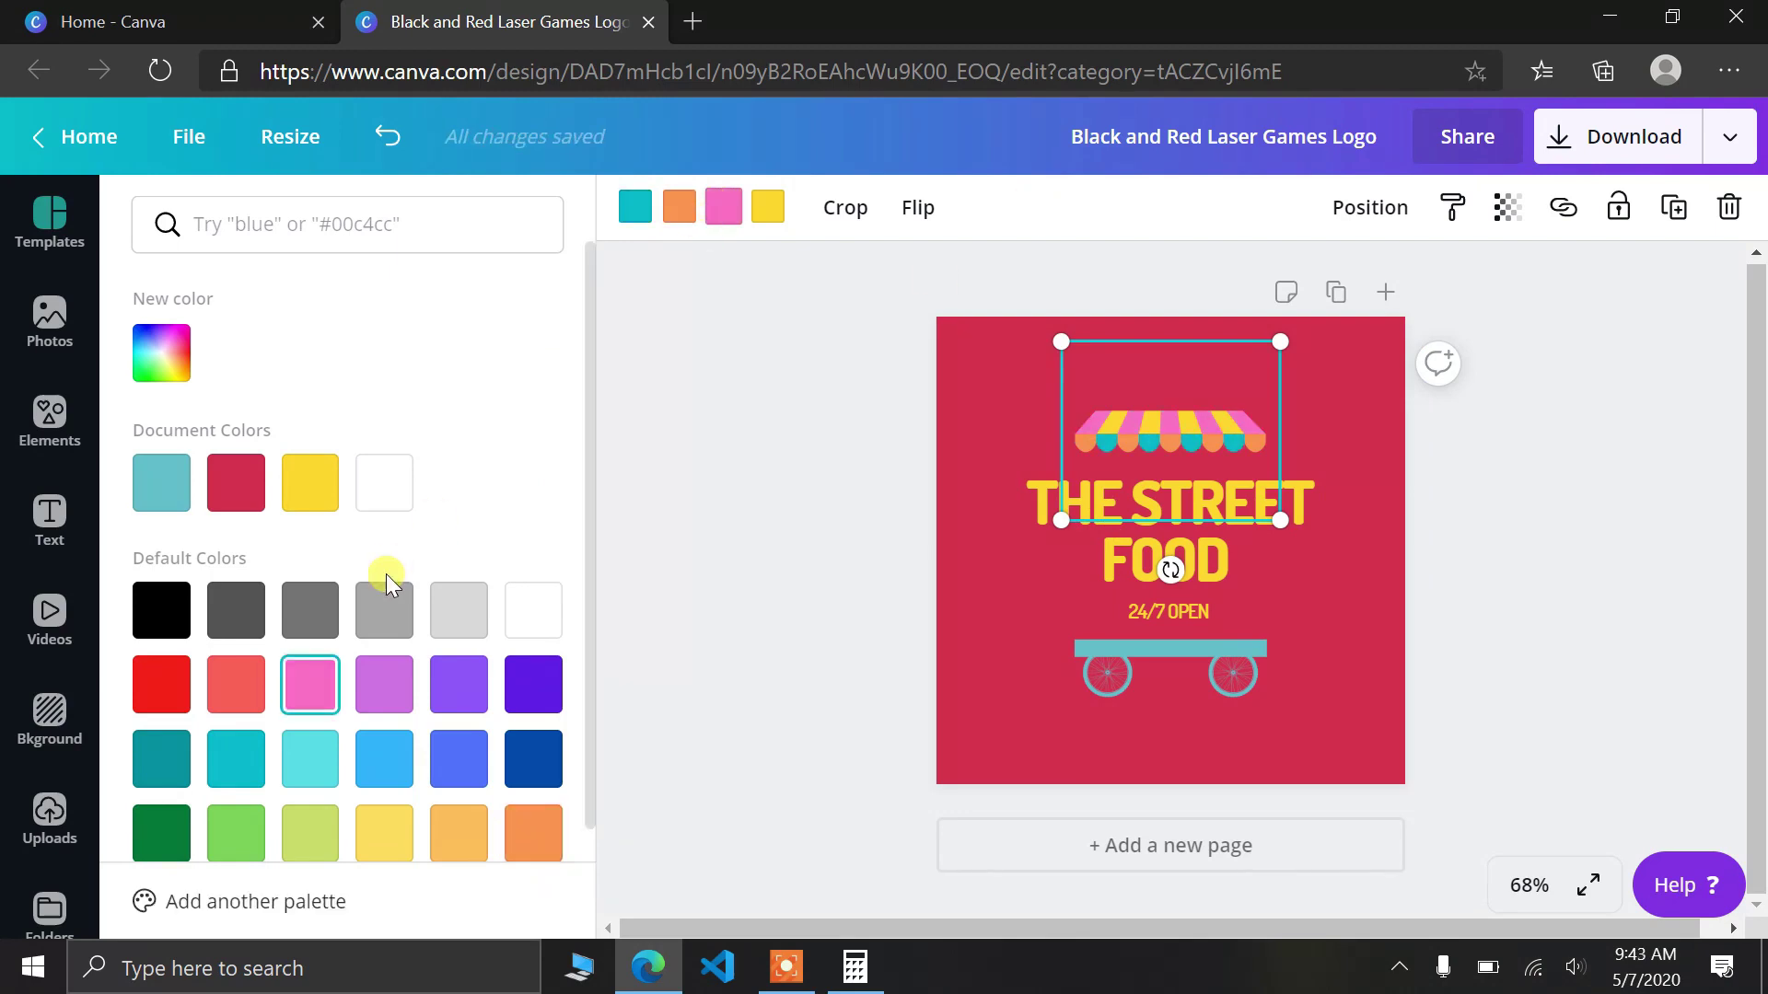
left_click(383, 603)
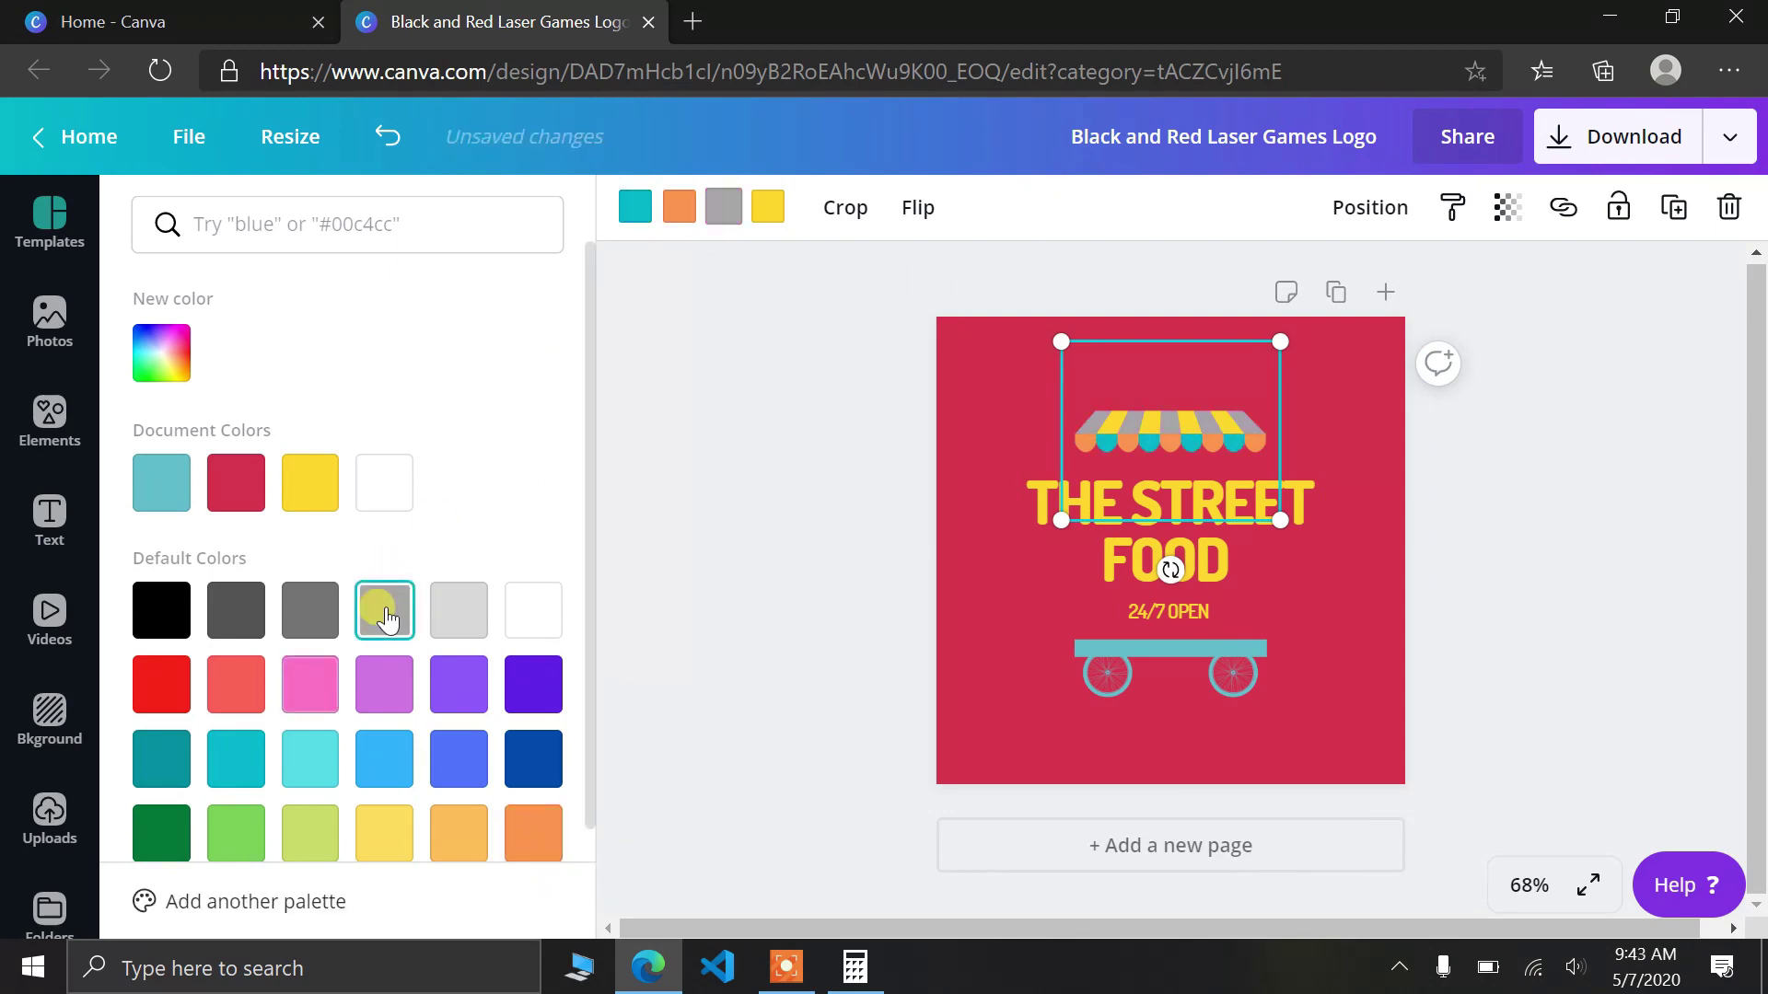
left_click(940, 405)
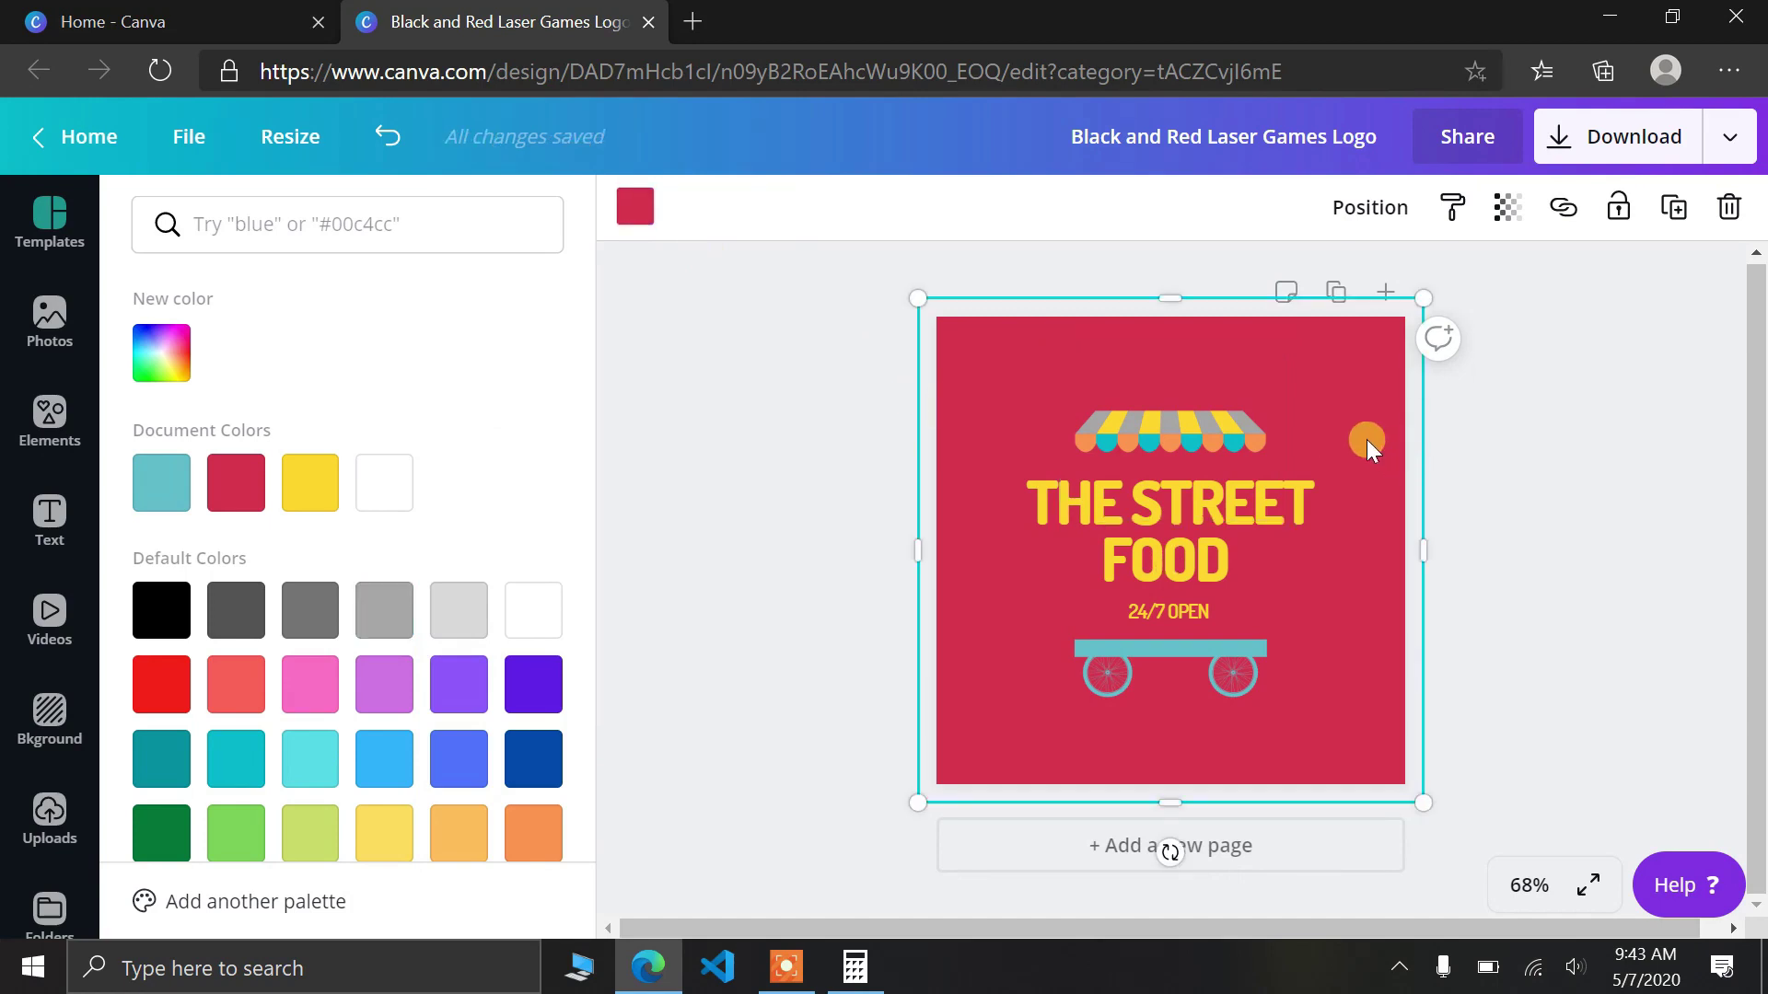
- Try the Bukhari Script and Chloe fonts on the "THE STREET FOOD" headline
left_click(1173, 547)
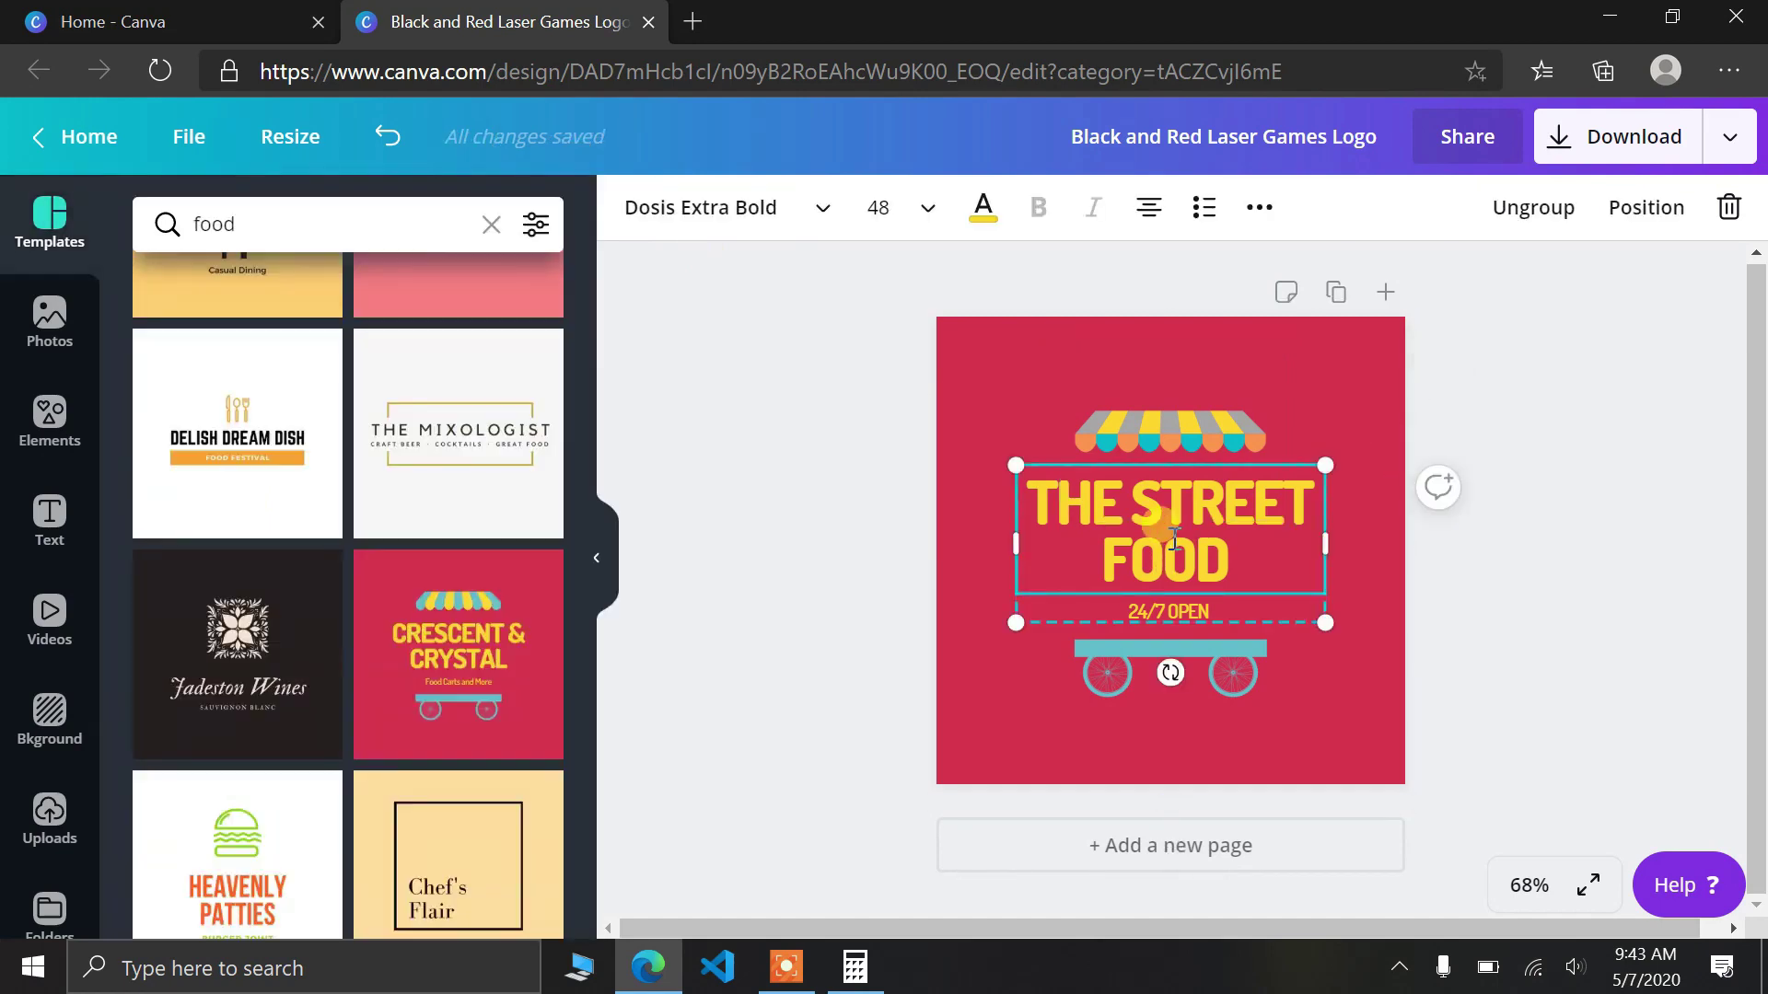
left_click(1174, 539)
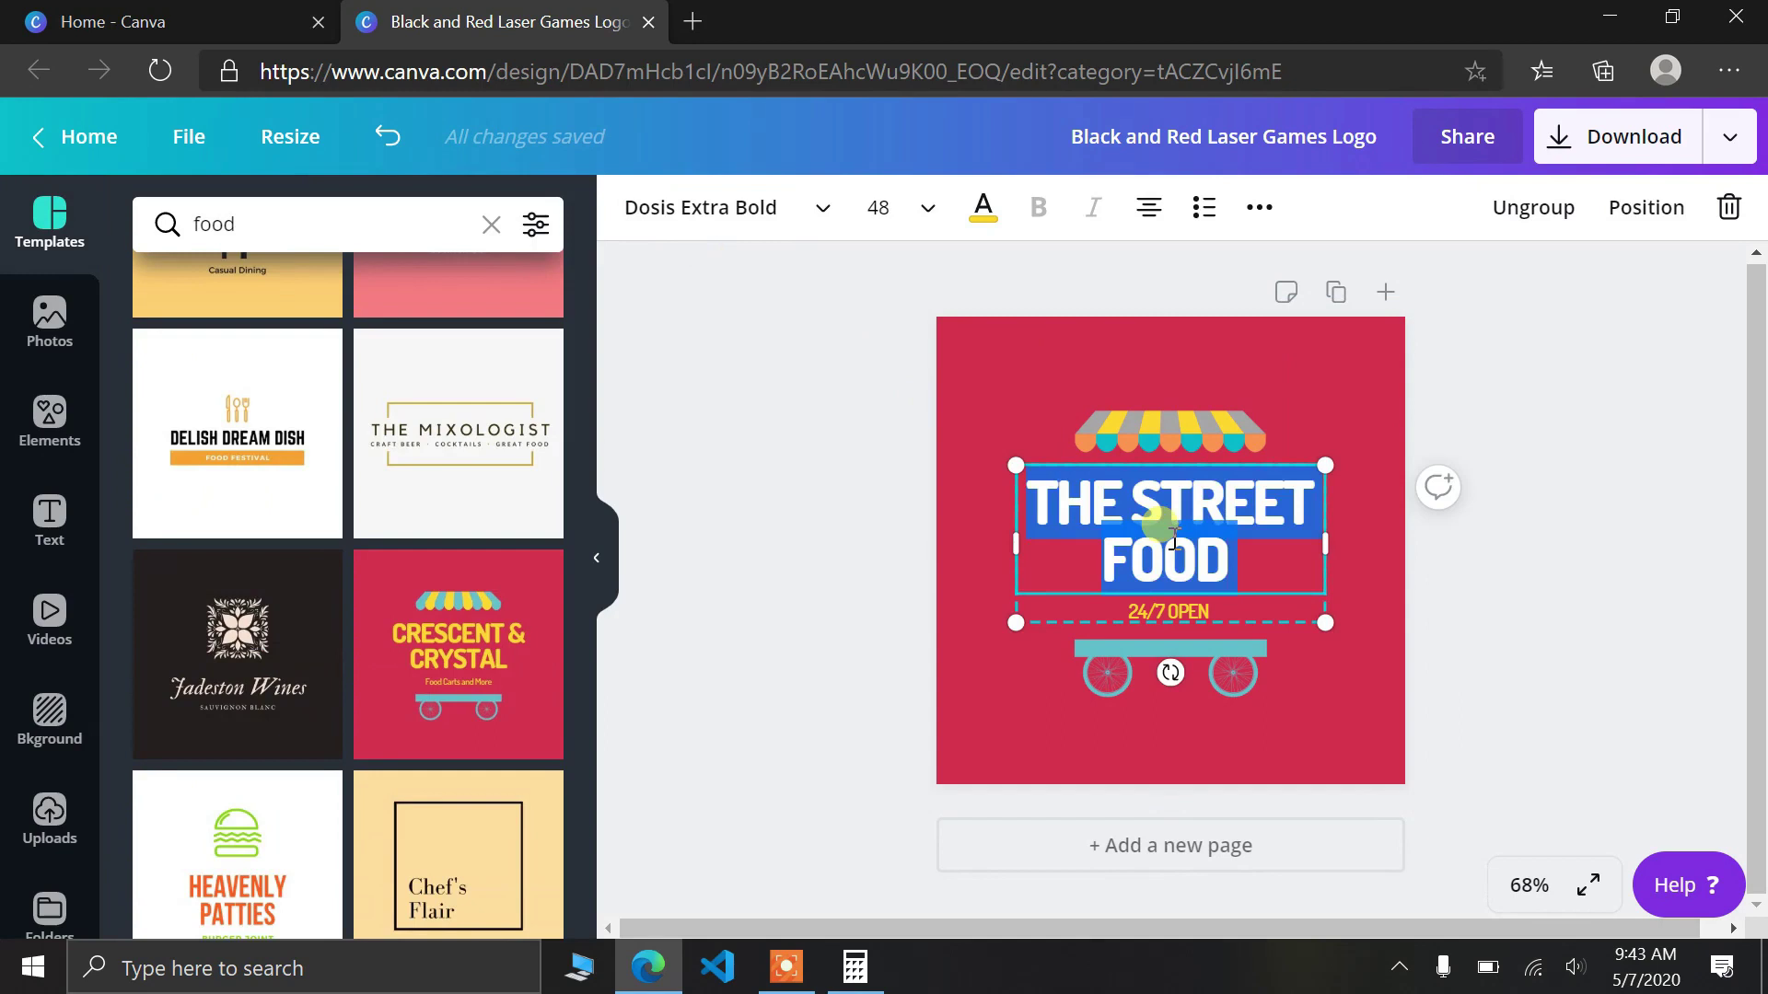
left_click(814, 230)
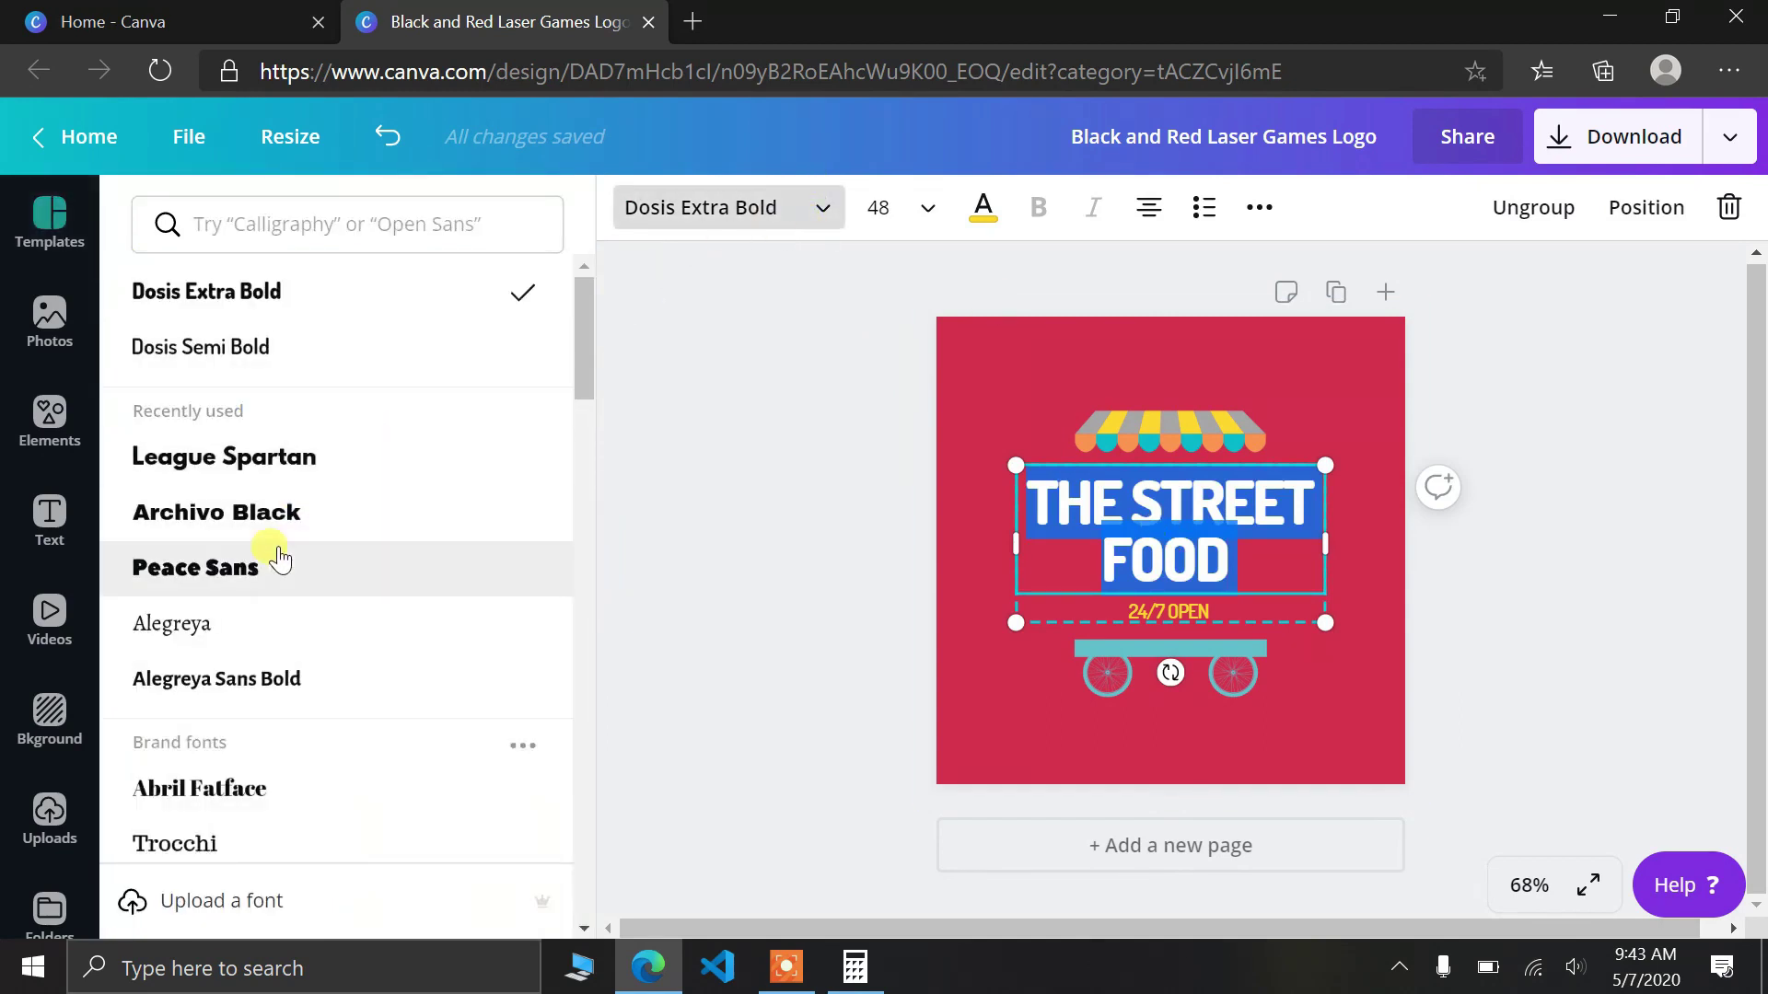
scroll(277, 556, "down", 5)
scroll(279, 557, "down", 4)
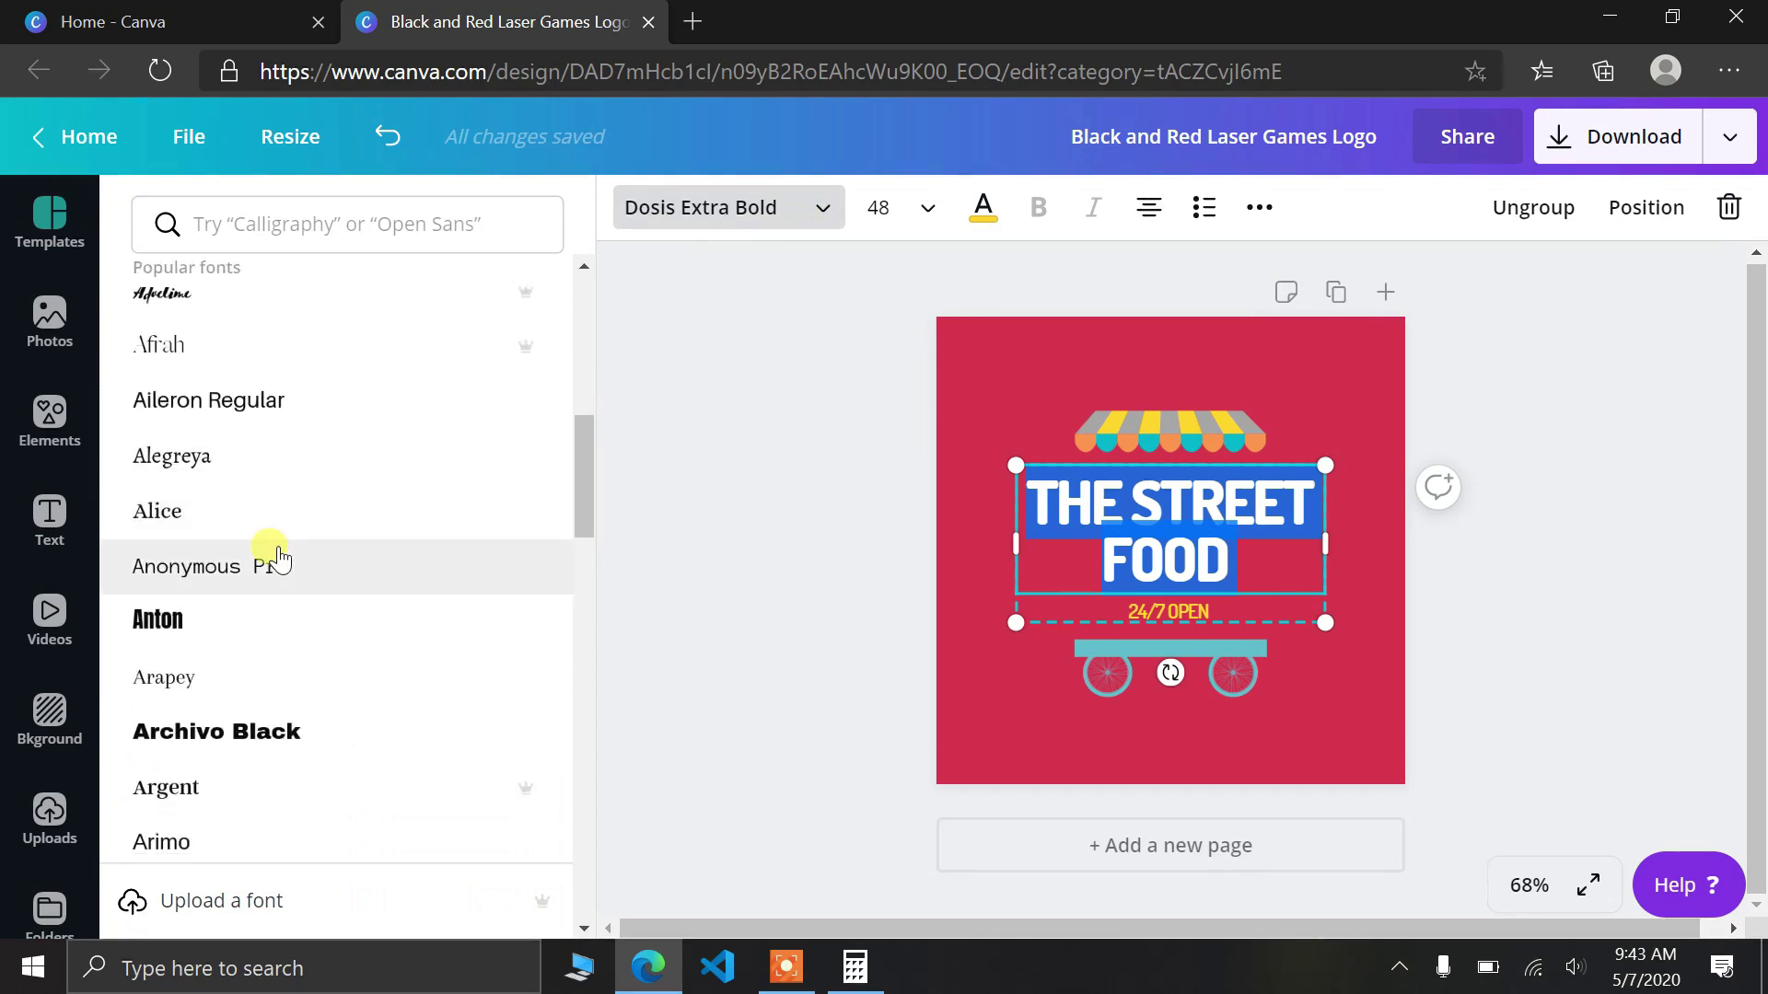
scroll(279, 557, "down", 3)
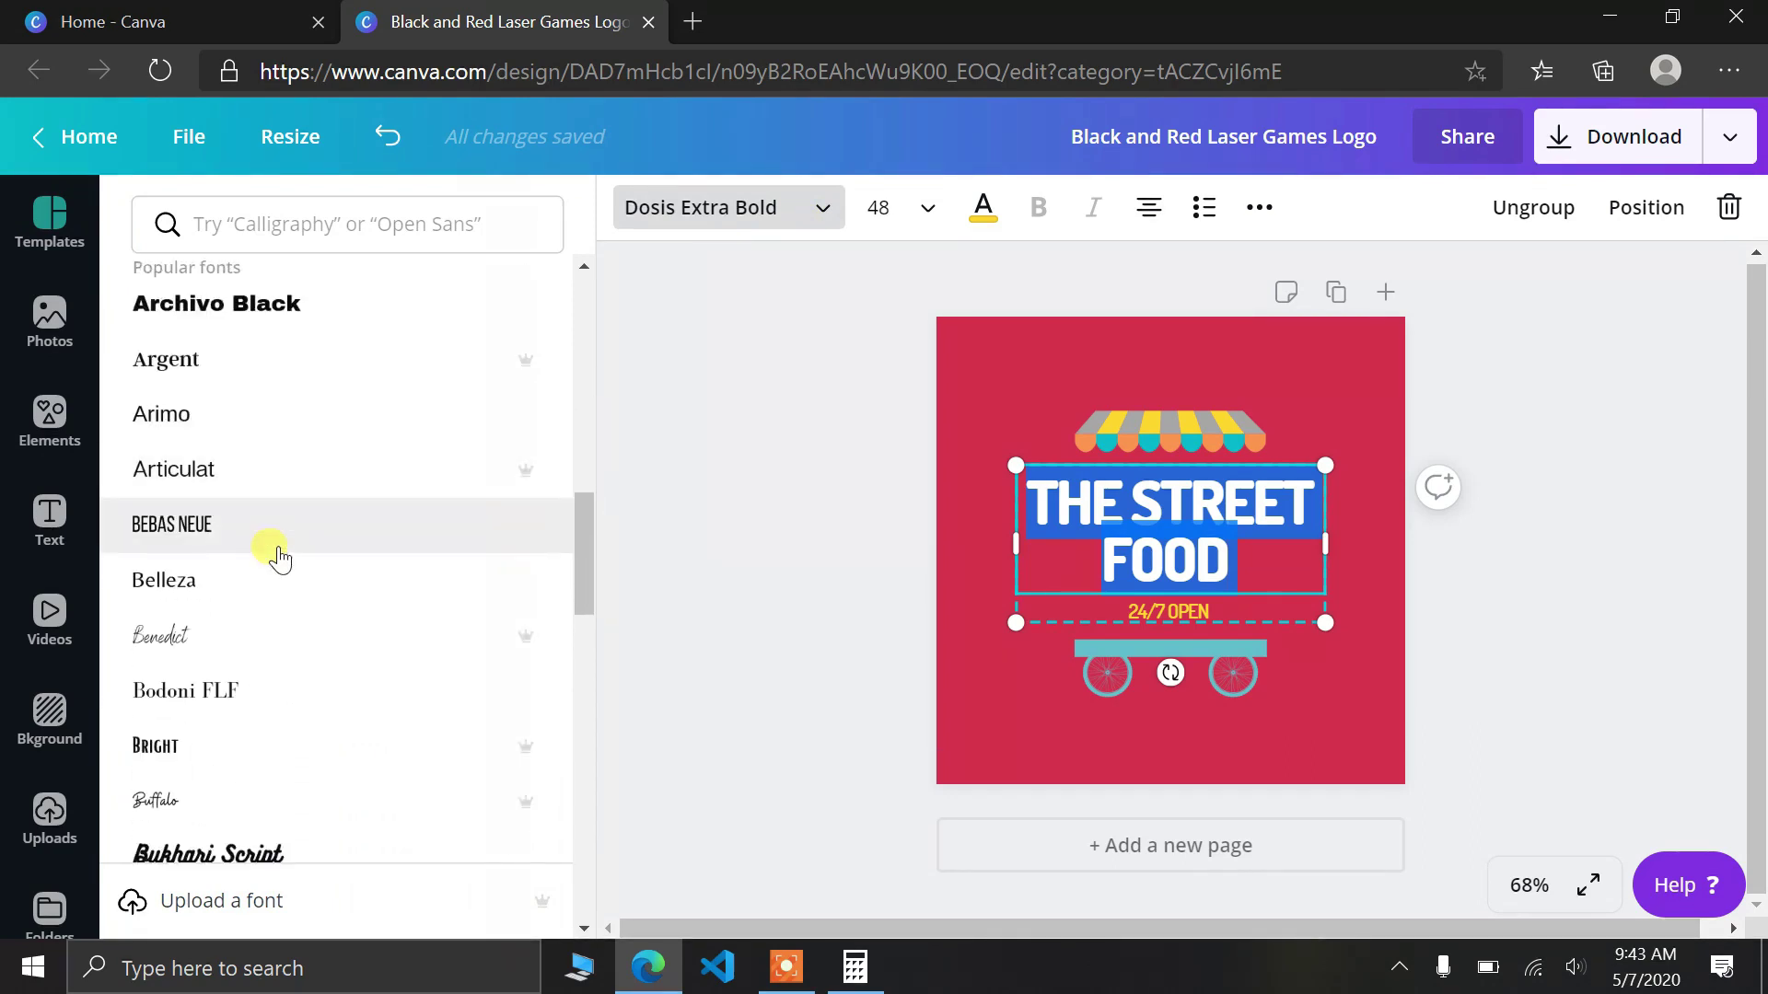
scroll(279, 557, "down", 5)
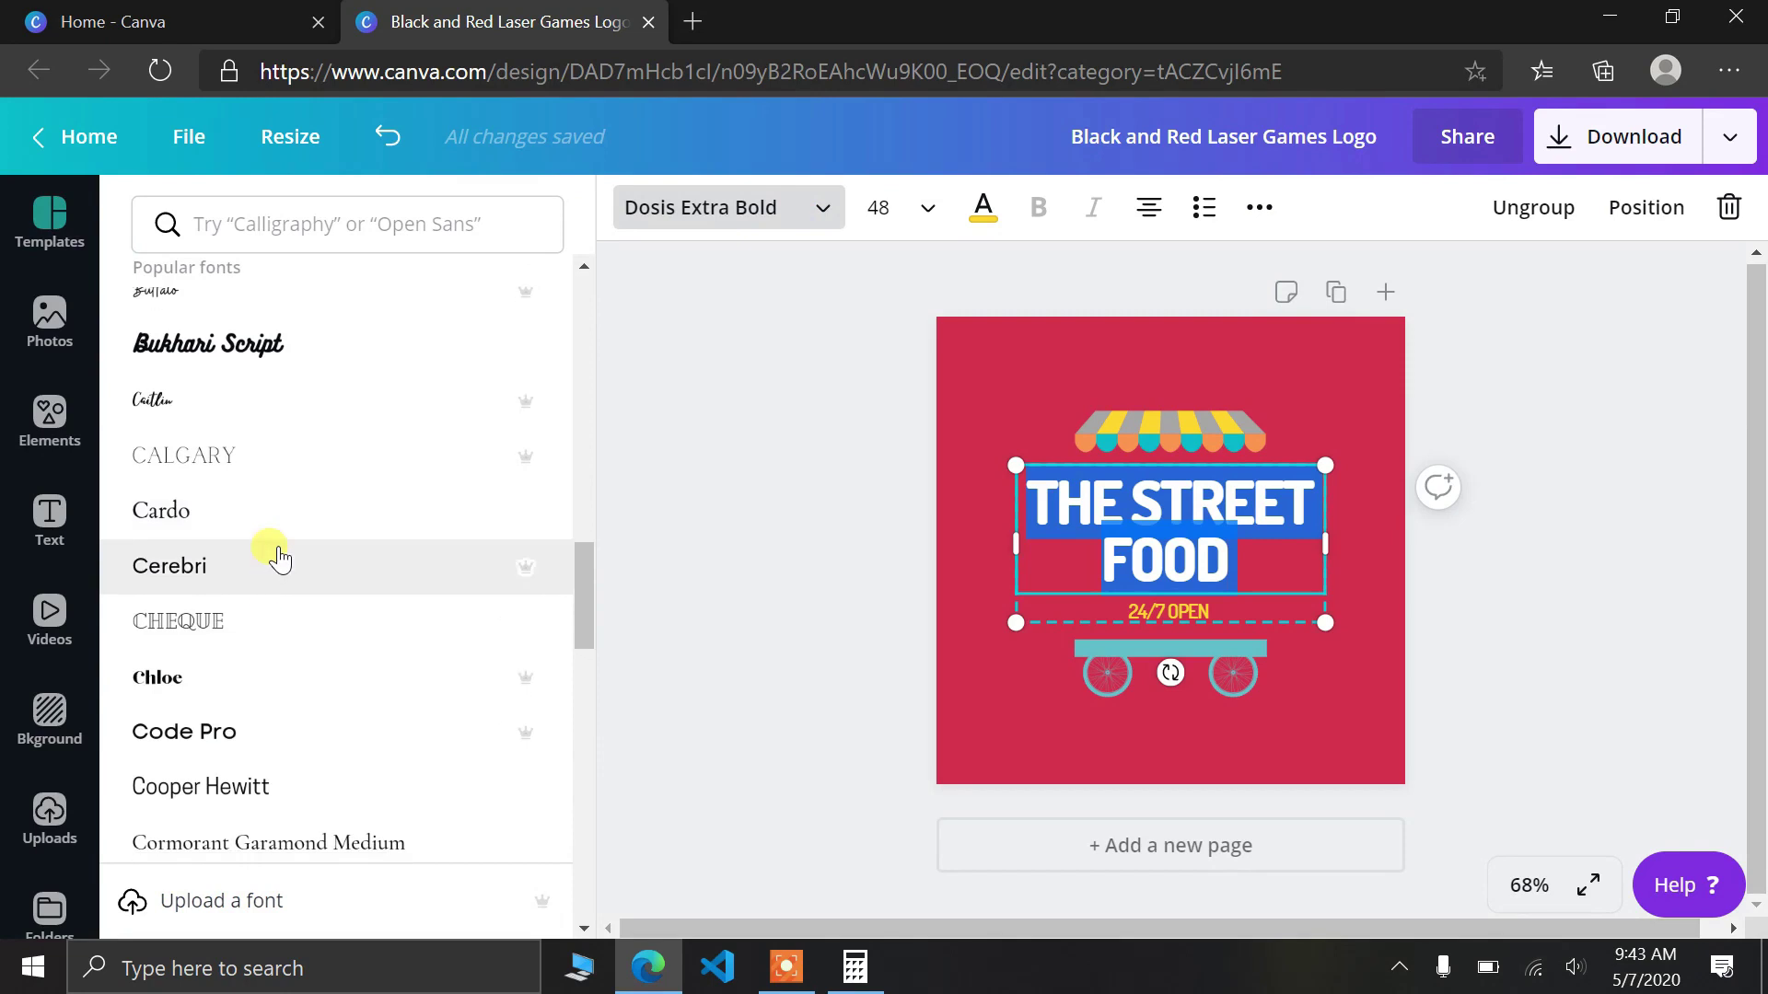
scroll(279, 557, "up", 1)
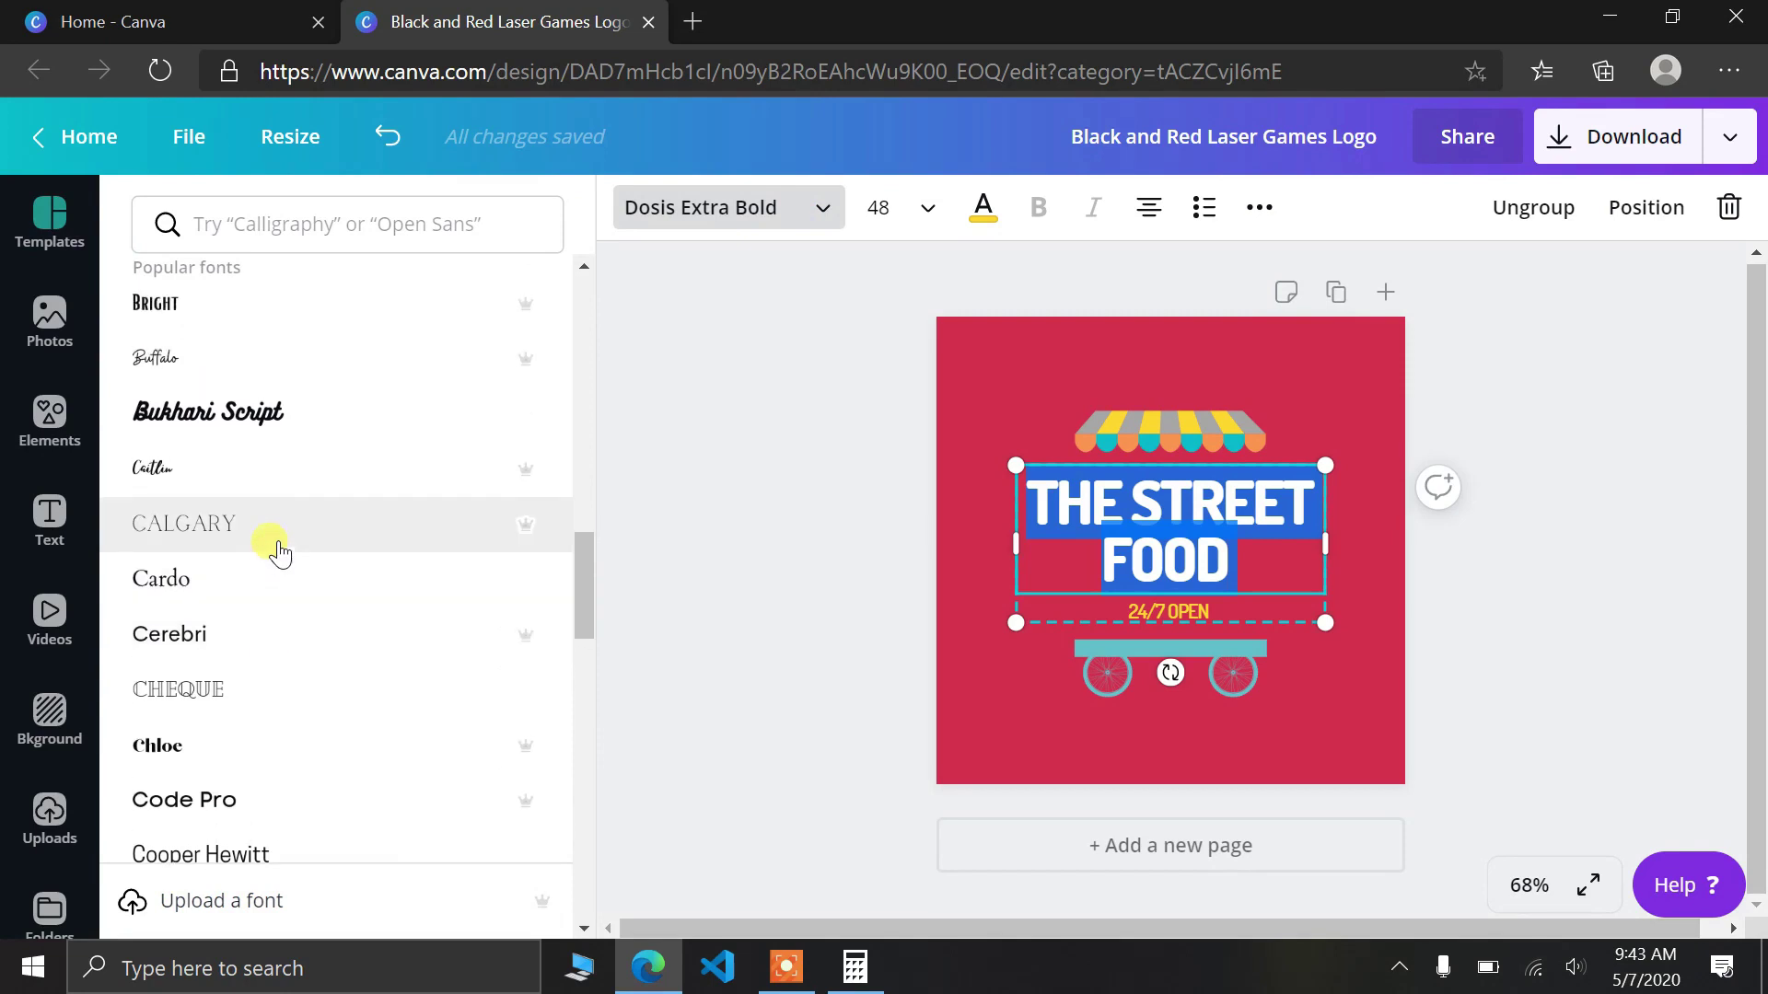
left_click(291, 420)
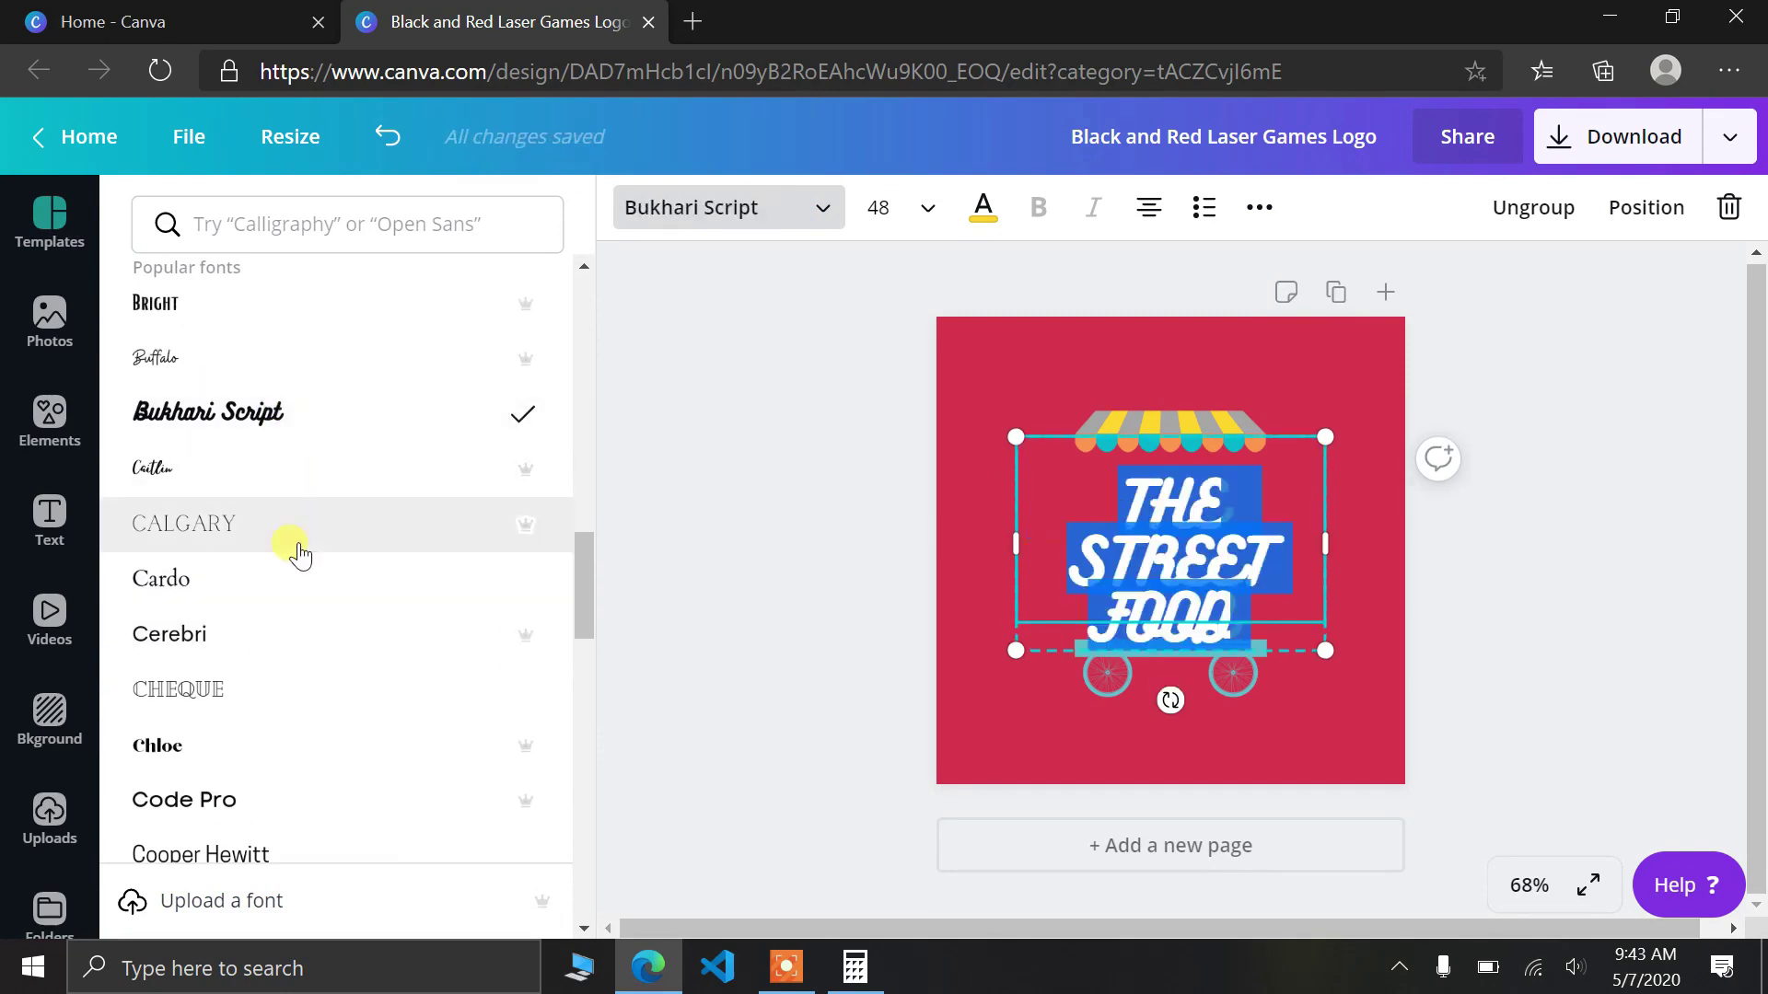
scroll(296, 553, "down", 5)
left_click(304, 398)
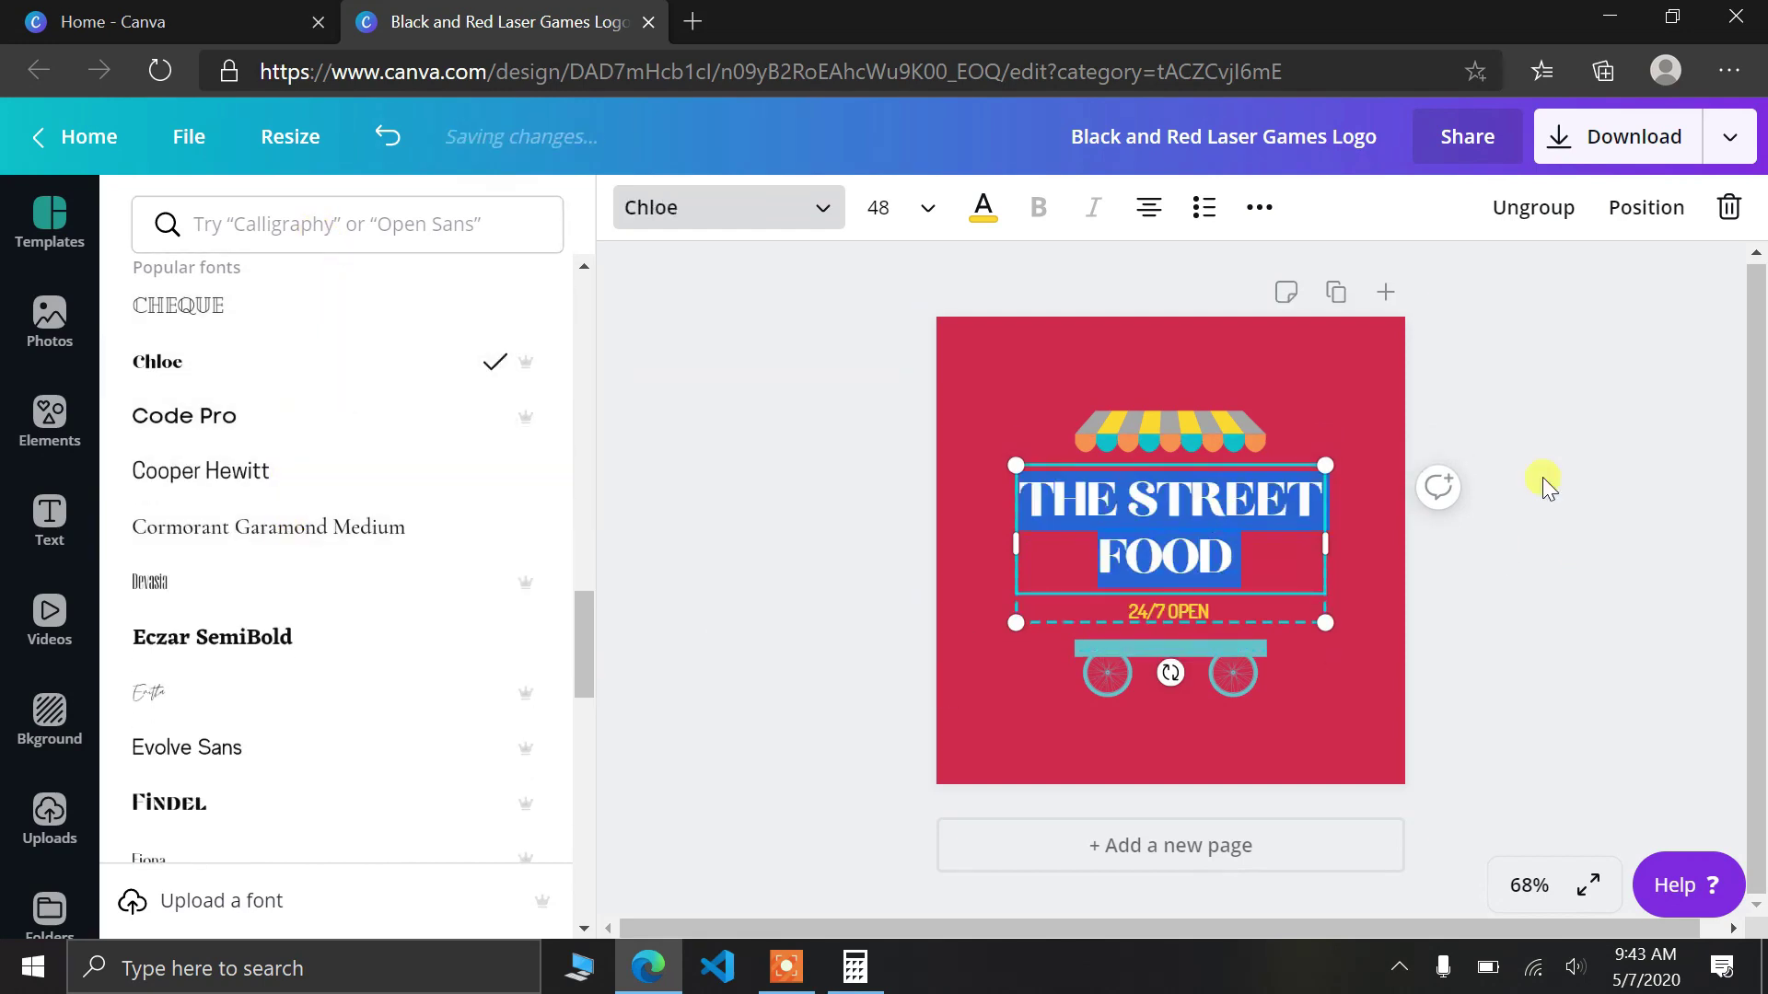
left_click(1362, 361)
- Set the font of the "THE STREET FOOD" headline to Gagalin
left_click(1197, 497)
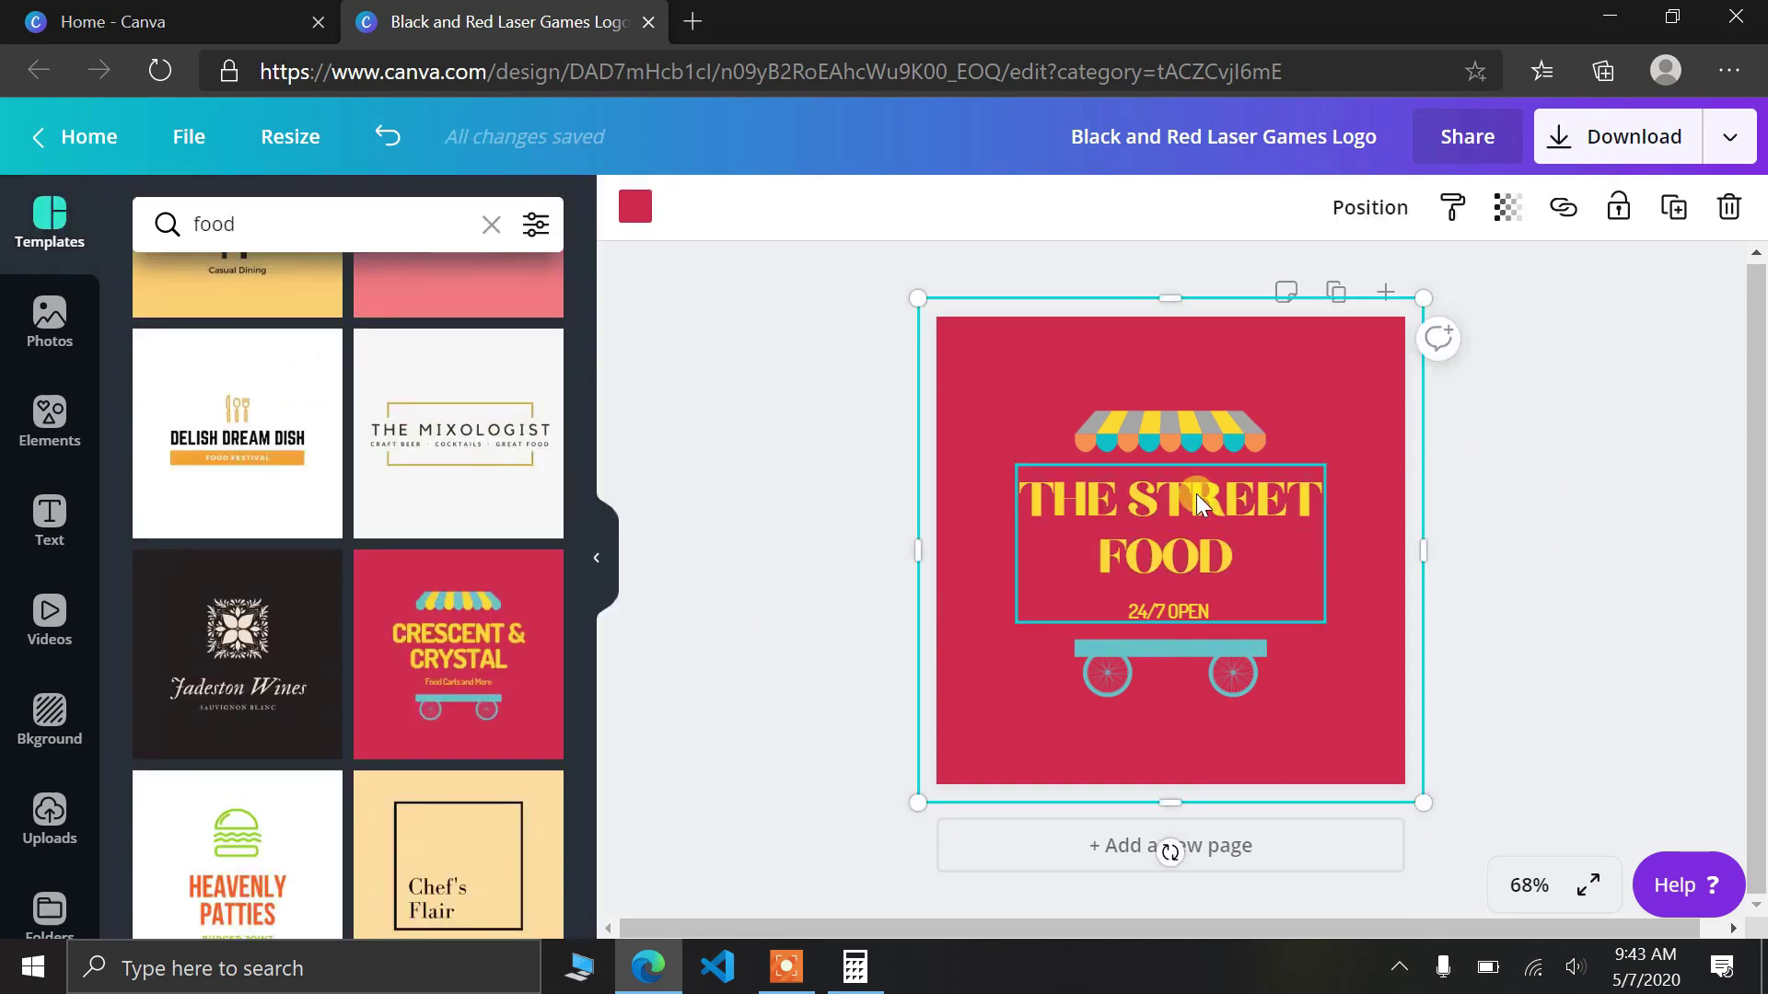
double_click(1197, 499)
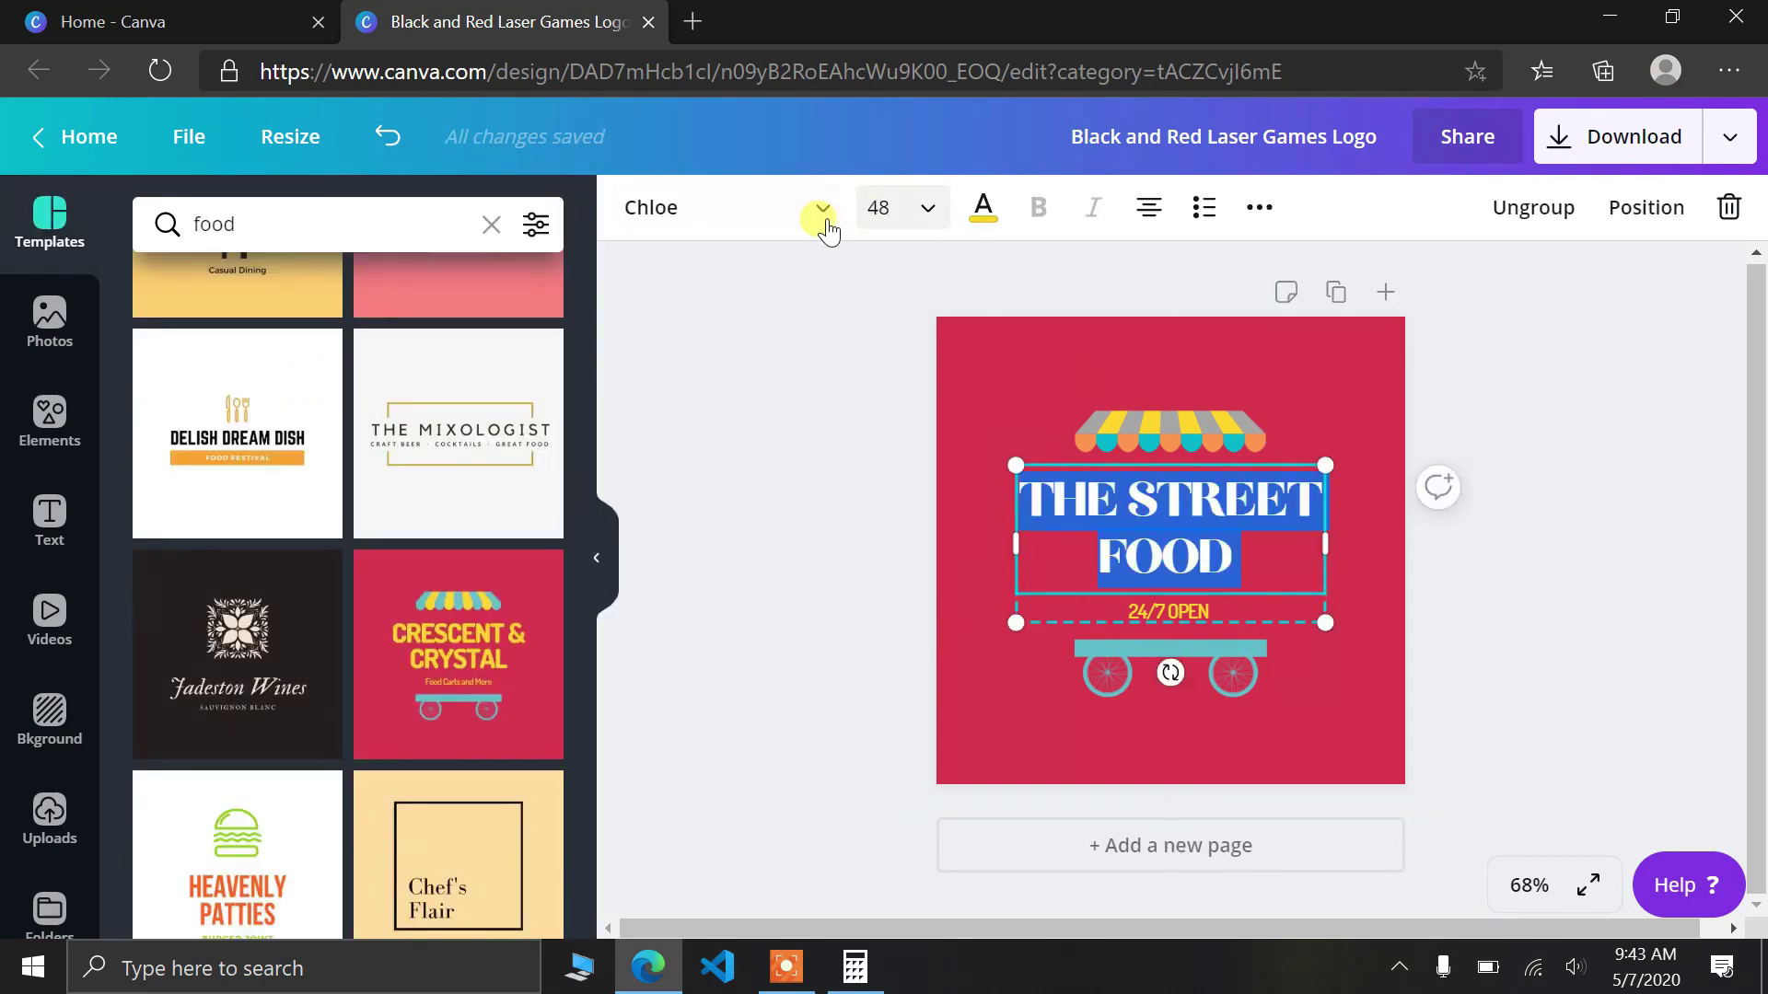
left_click(728, 207)
scroll(396, 612, "down", 5)
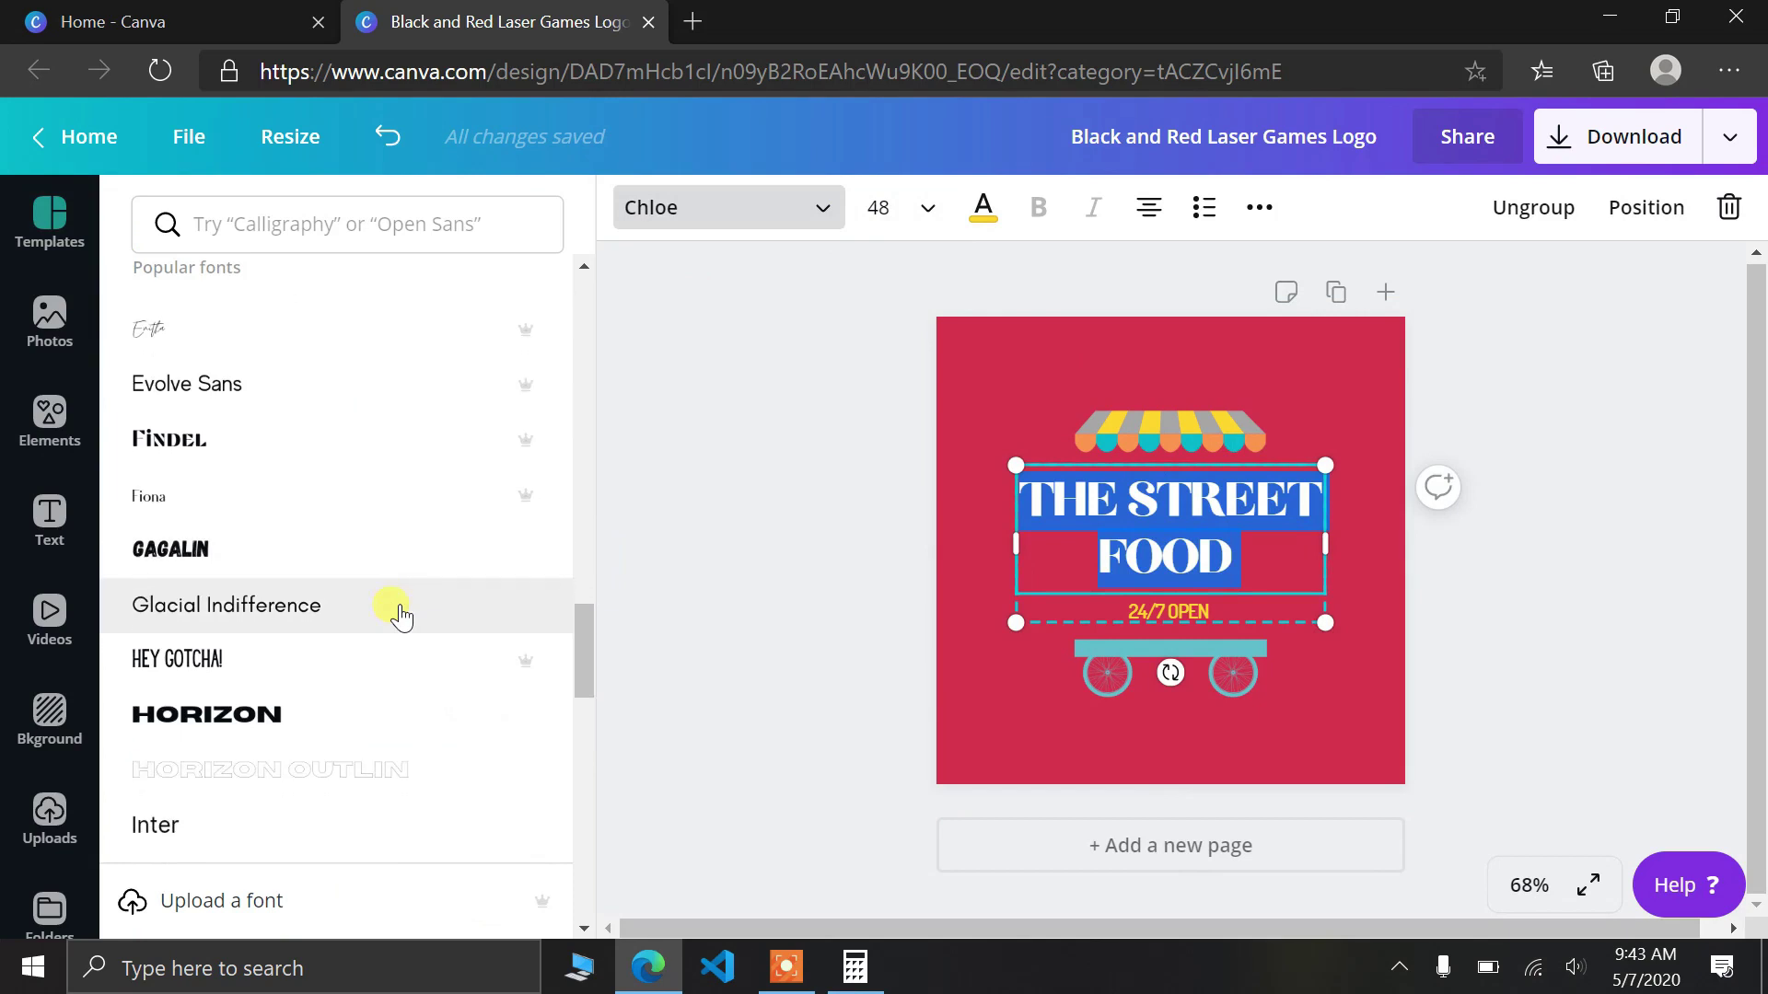
left_click(359, 558)
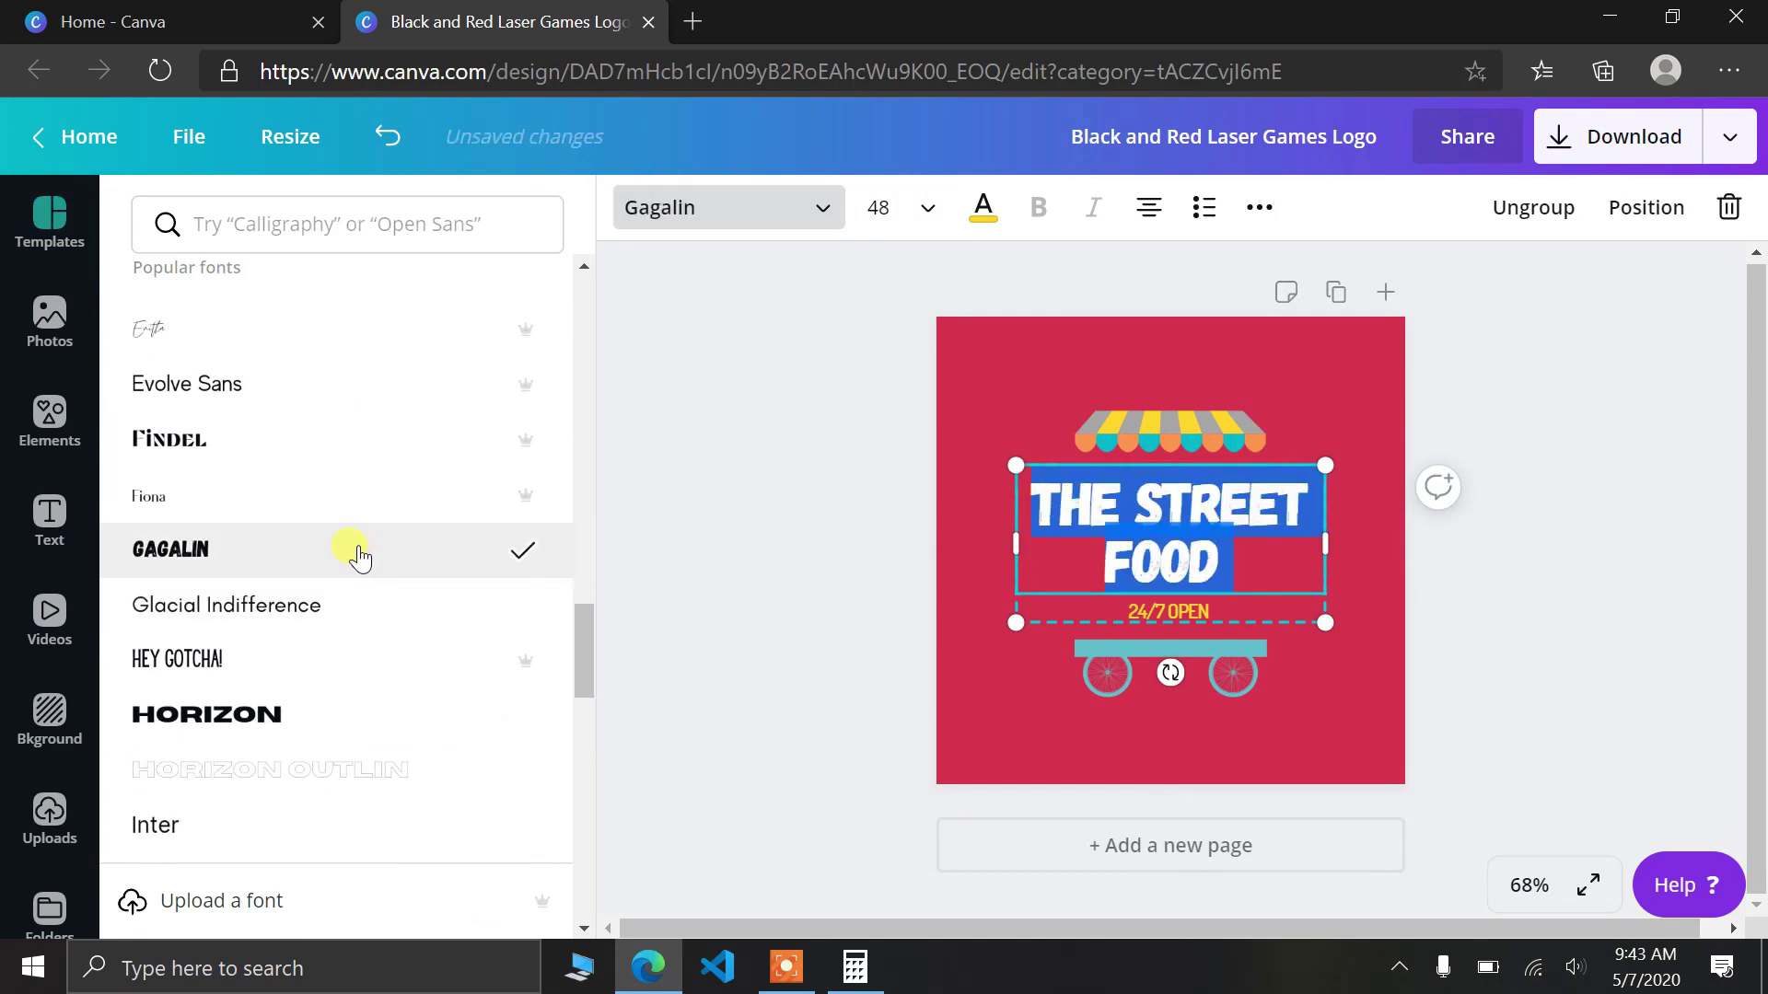
left_click(1163, 316)
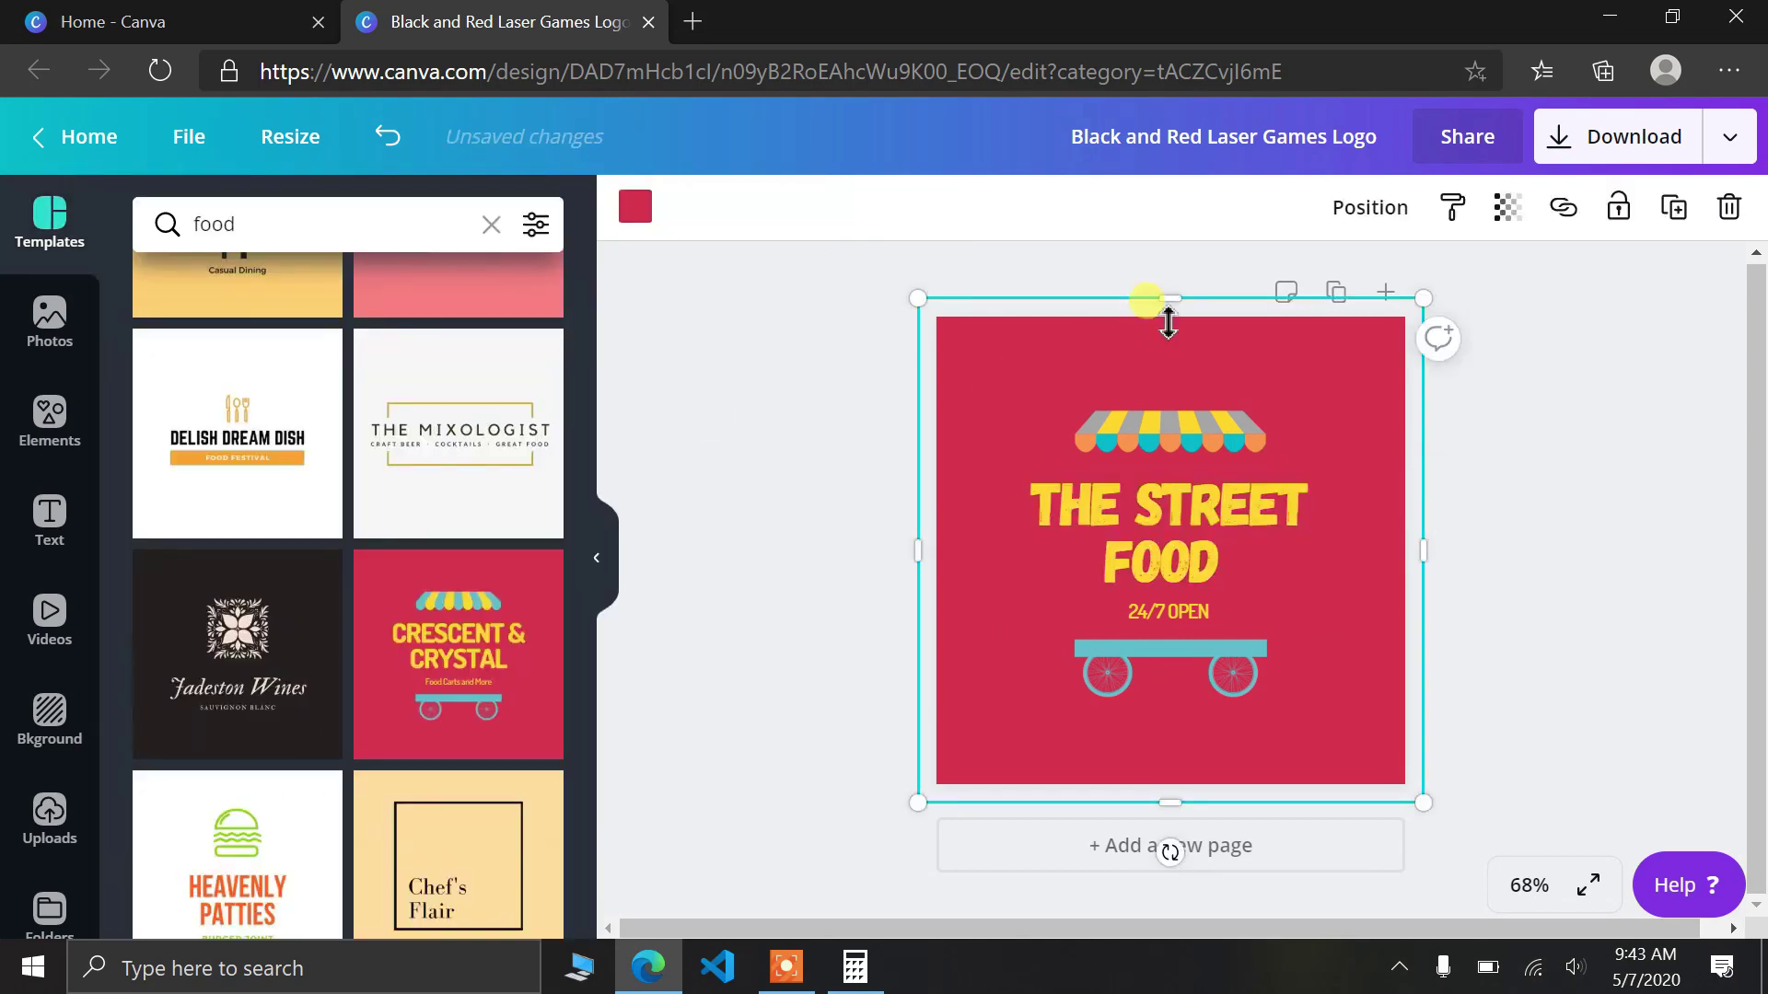
- Set the text color of the "THE STREET FOOD" headline to the crimson document color
left_click(1154, 508)
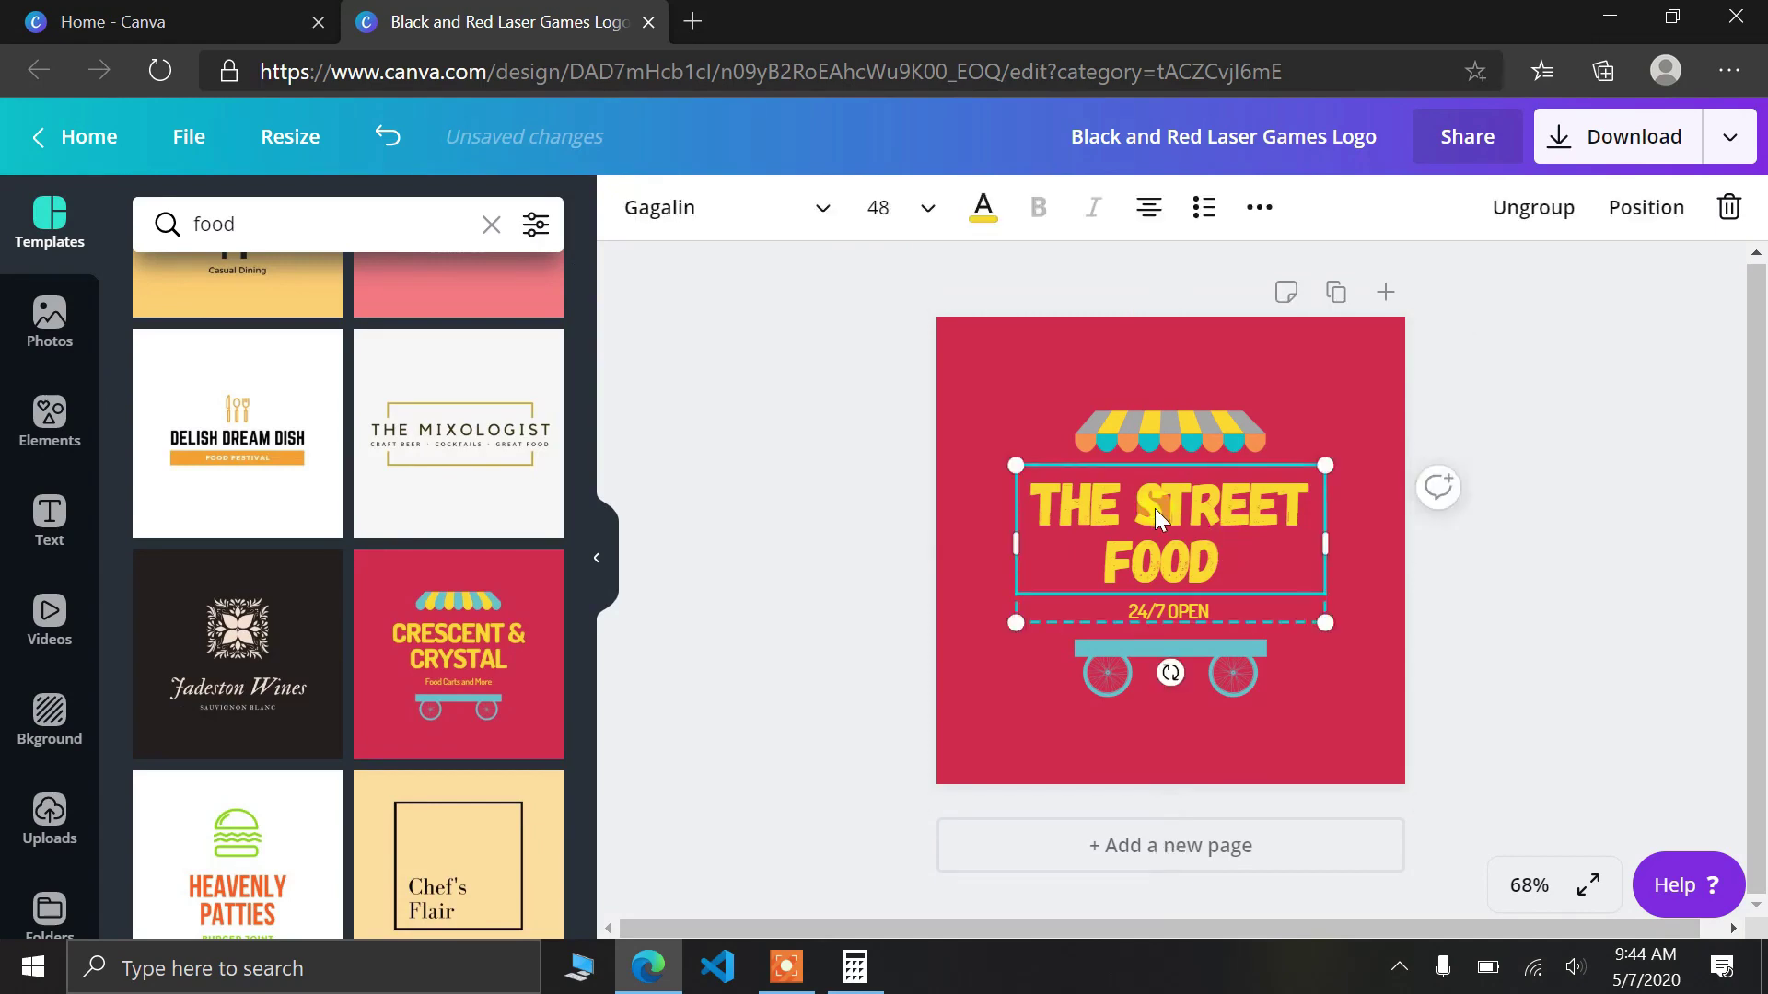
double_click(1157, 509)
left_click(982, 206)
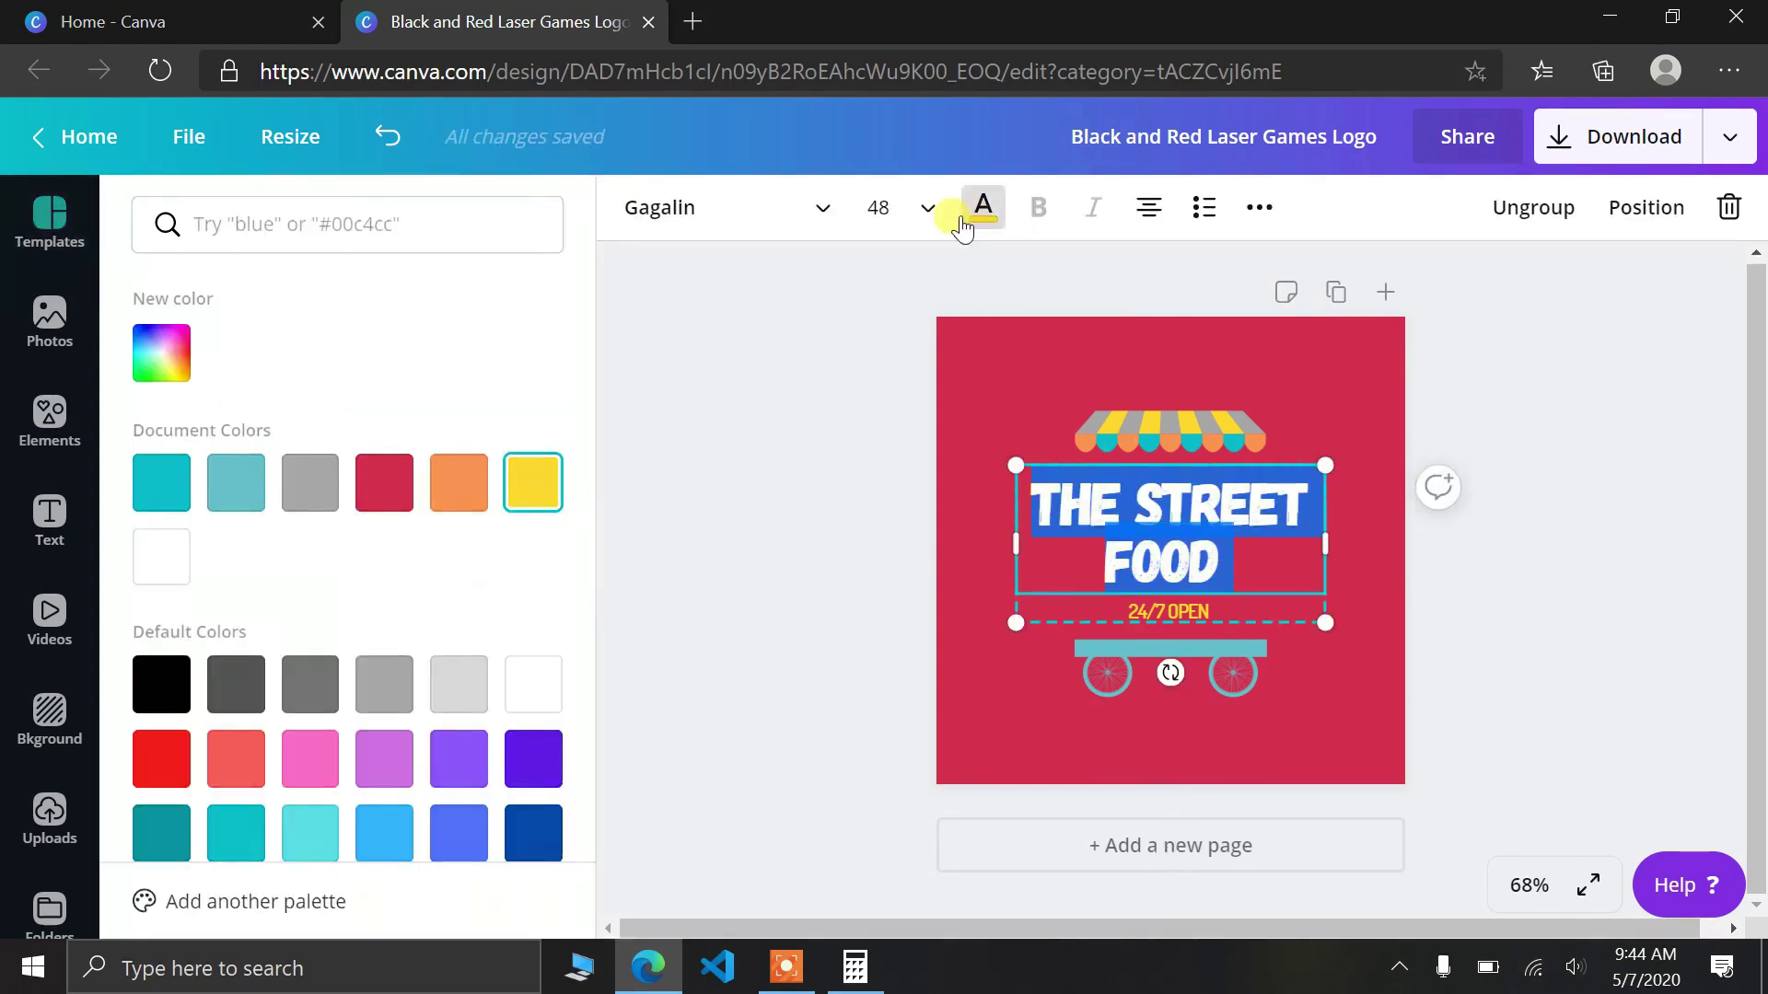
left_click(384, 482)
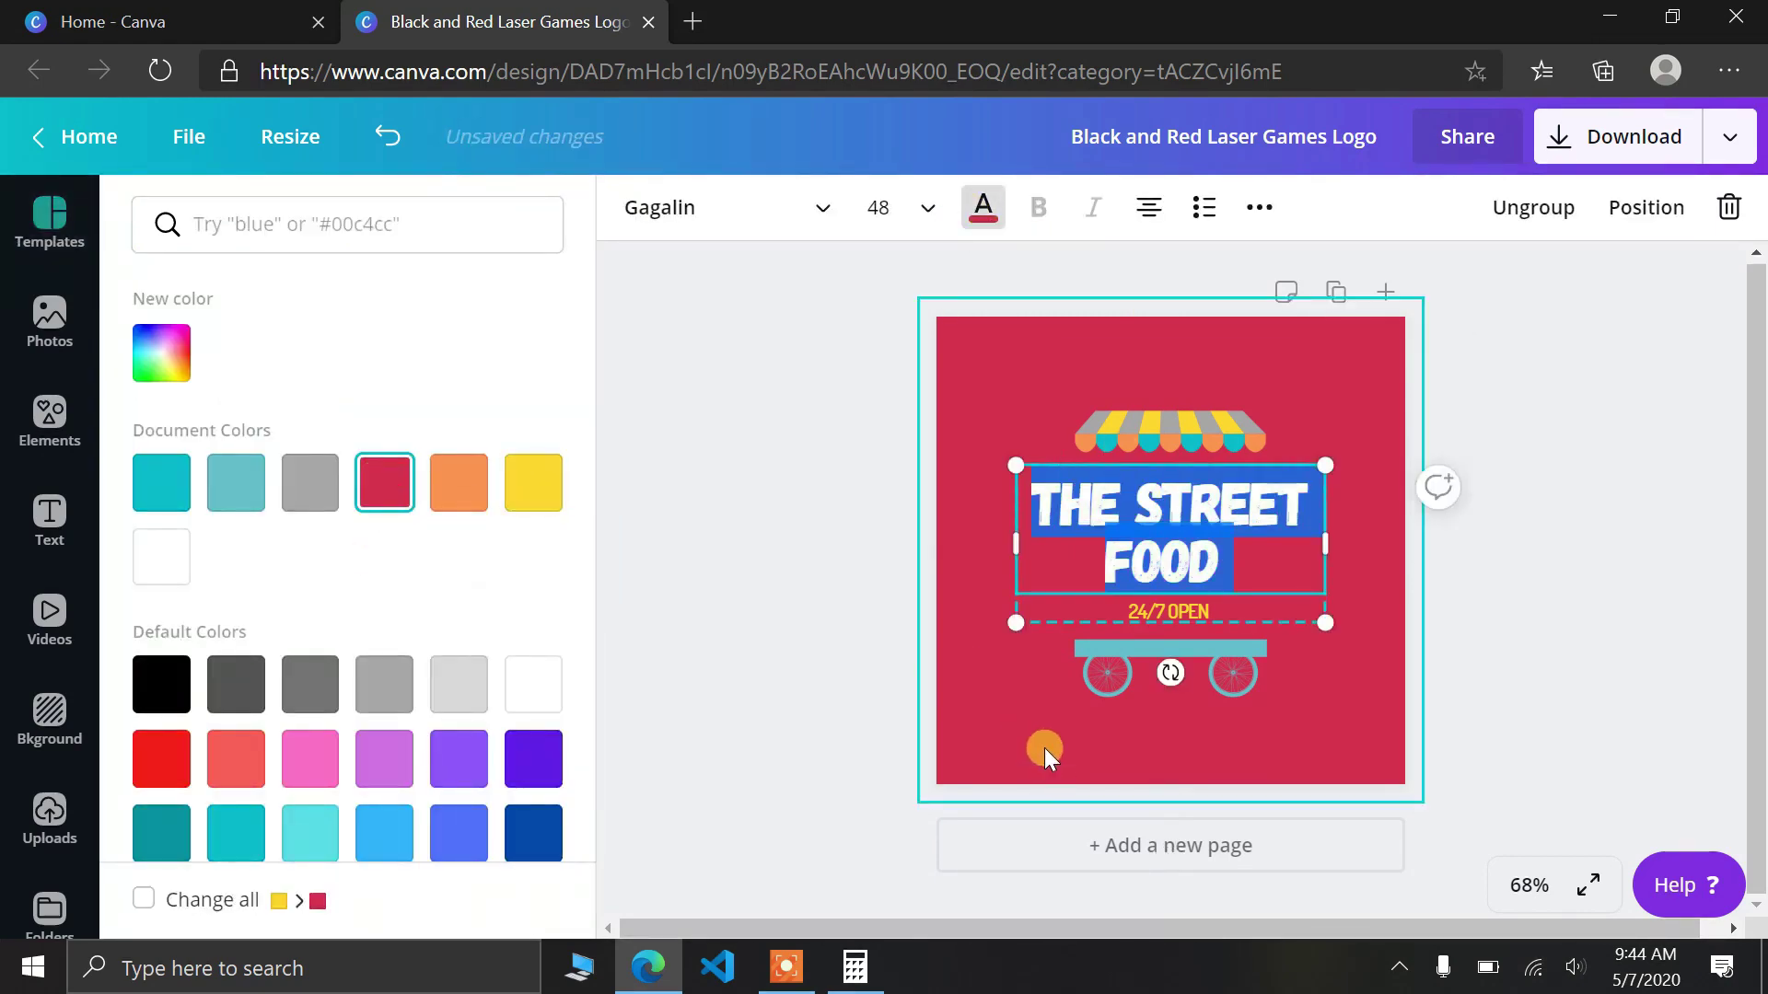
left_click(1044, 748)
- Try the turquoise document color on the "THE STREET FOOD" headline, then undo the text color changes back to yellow
left_click(1166, 542)
double_click(1165, 542)
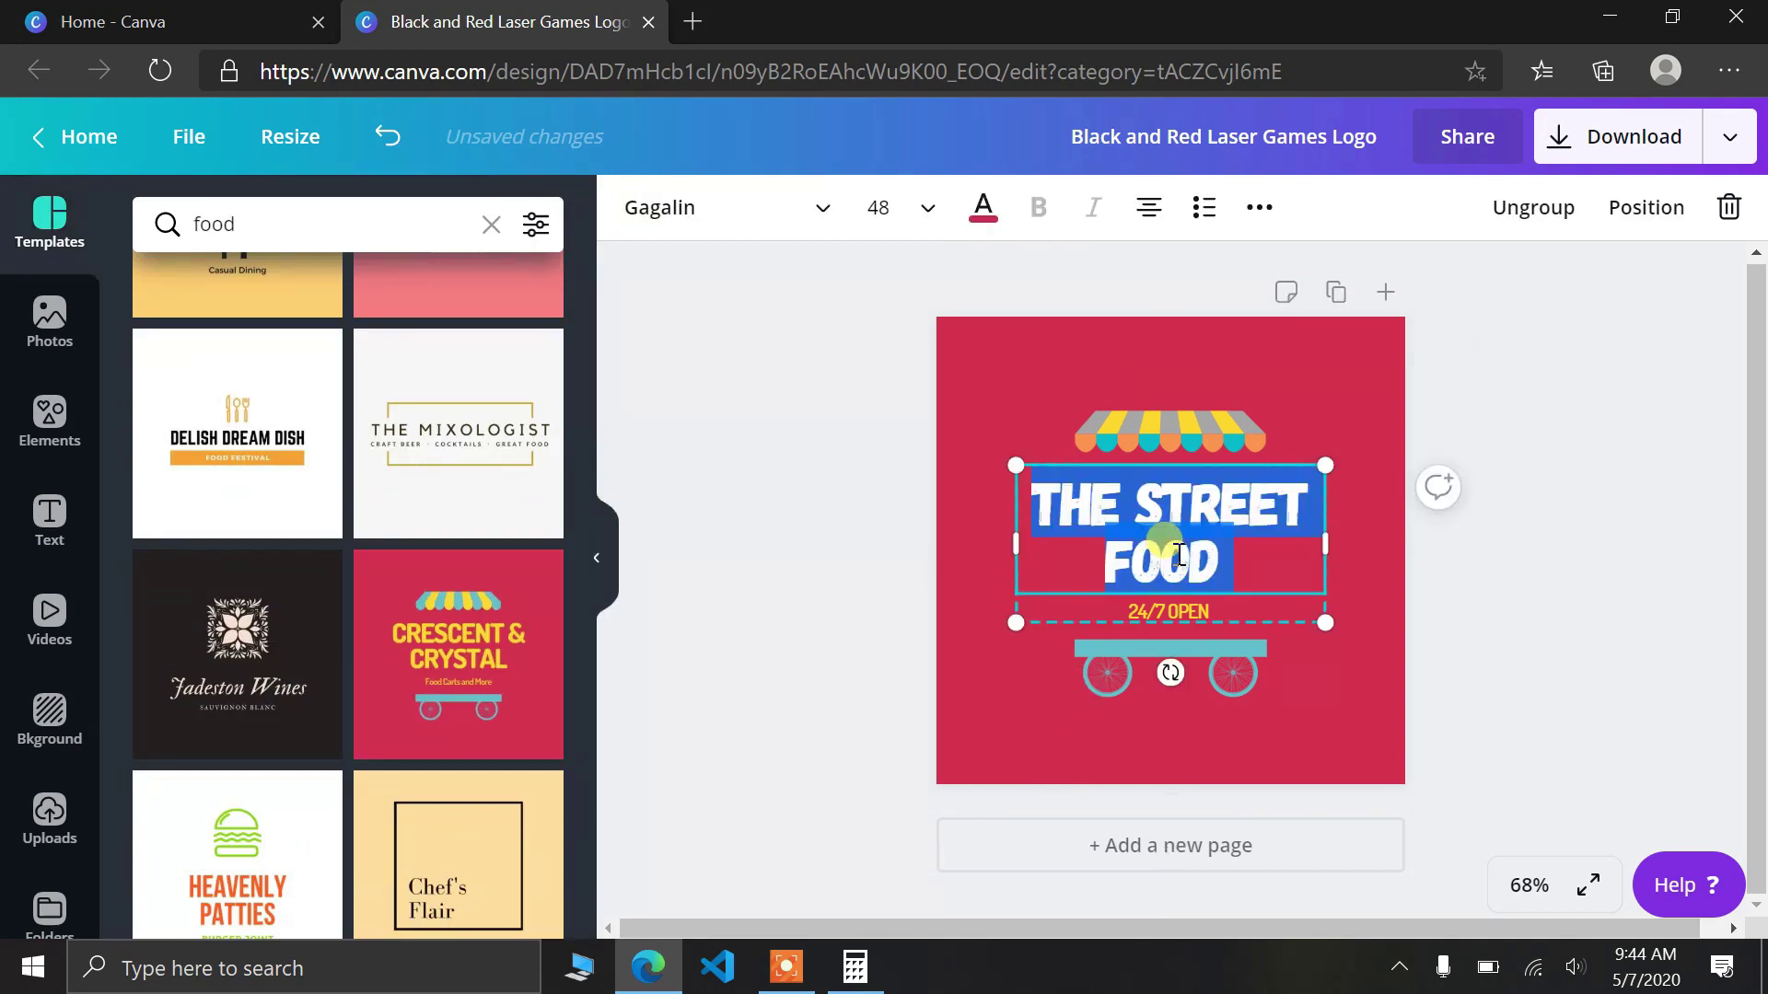
left_click(984, 209)
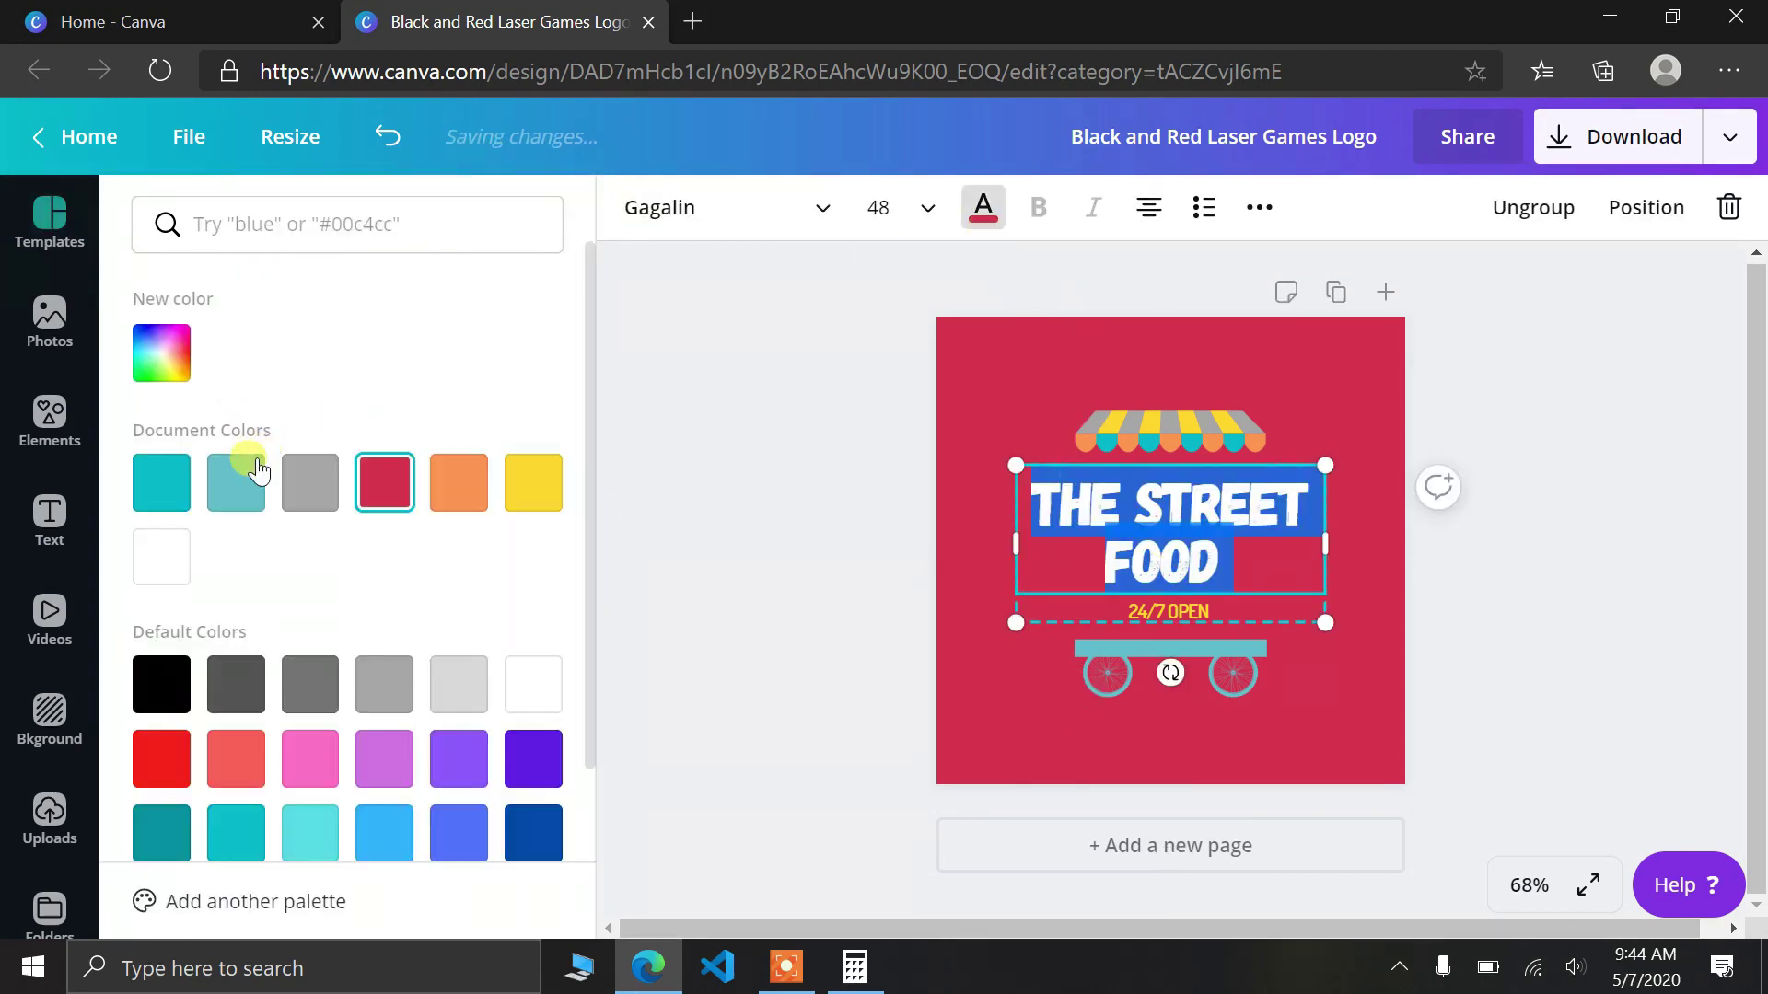
left_click(161, 482)
left_click(992, 373)
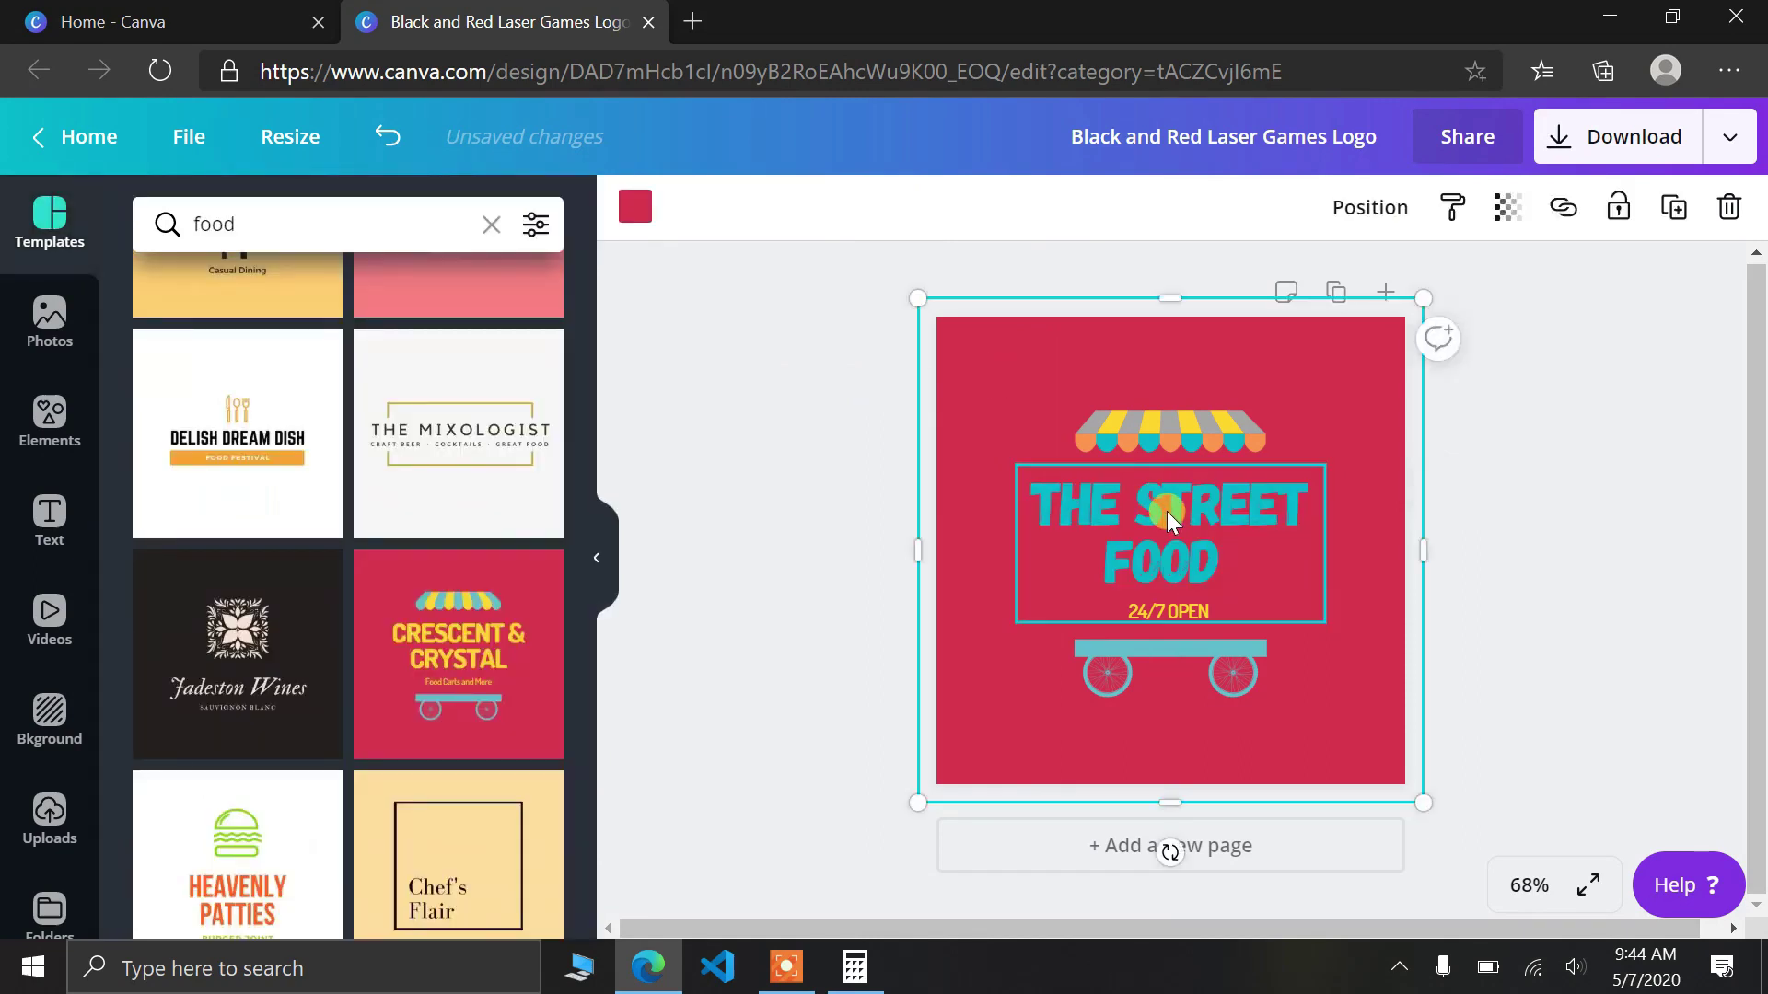
key("ctrl+z")
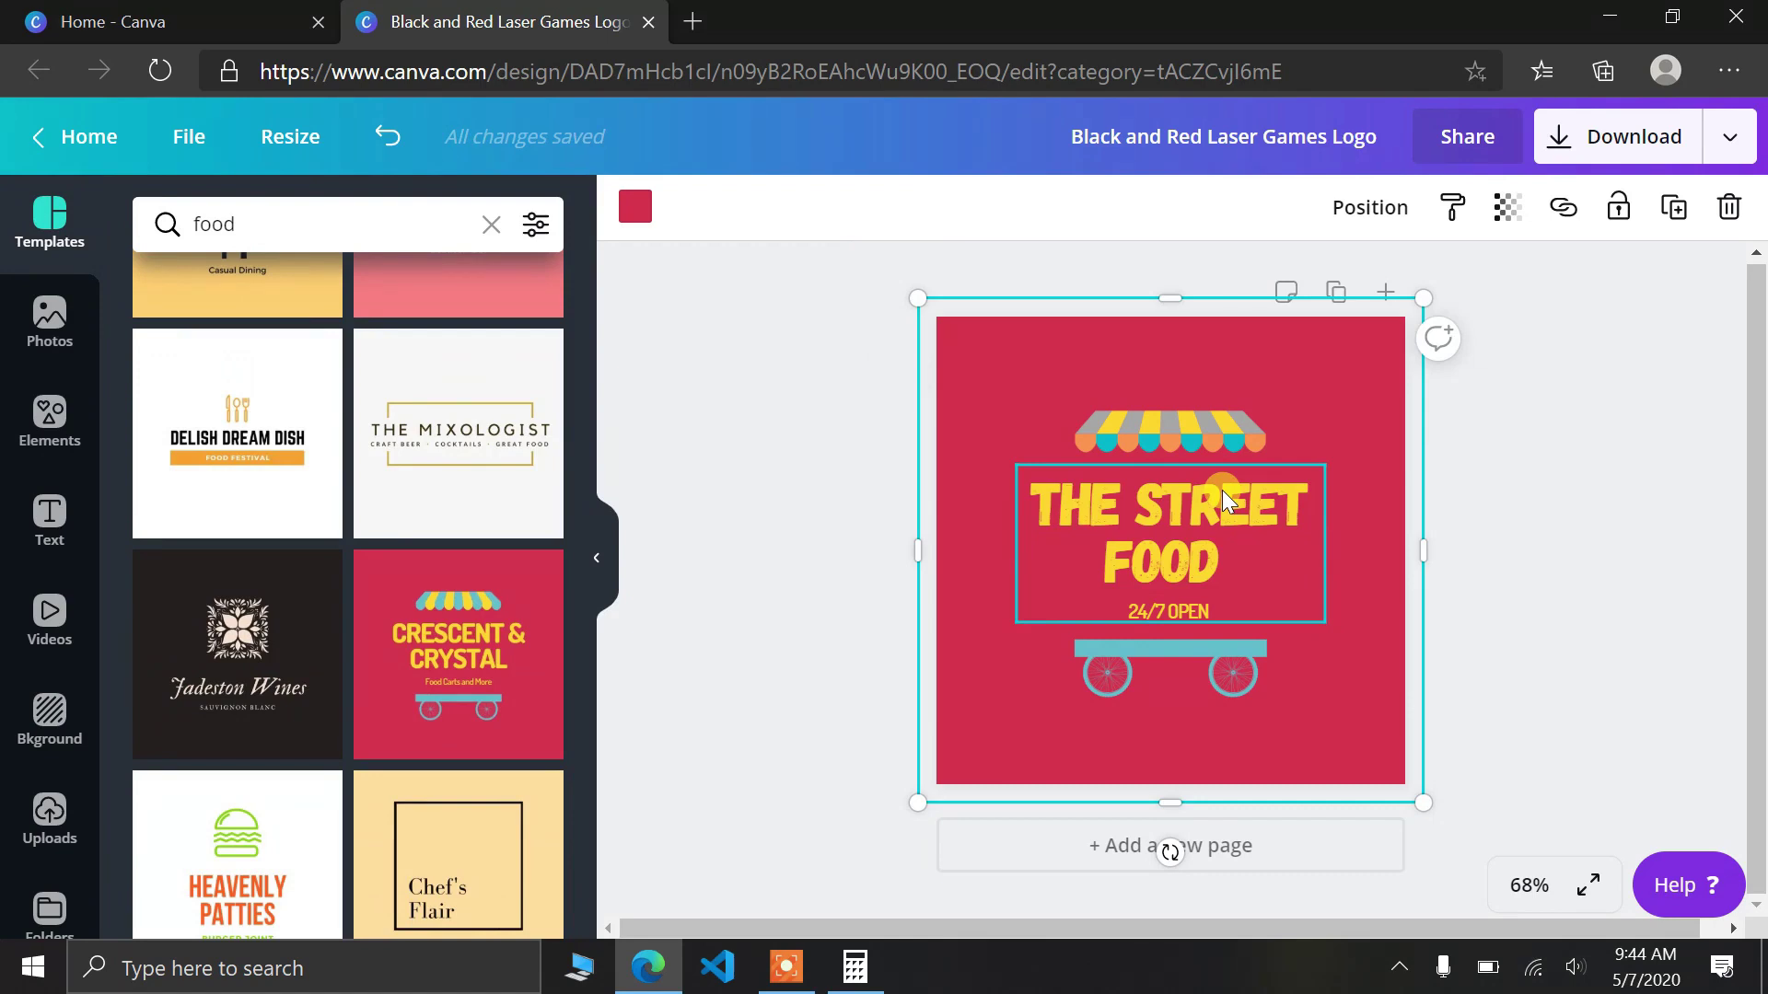
left_click(1223, 490)
- Try light teal, several grays including Dark Gray #545454, and black as the logo's background color
left_click(1021, 368)
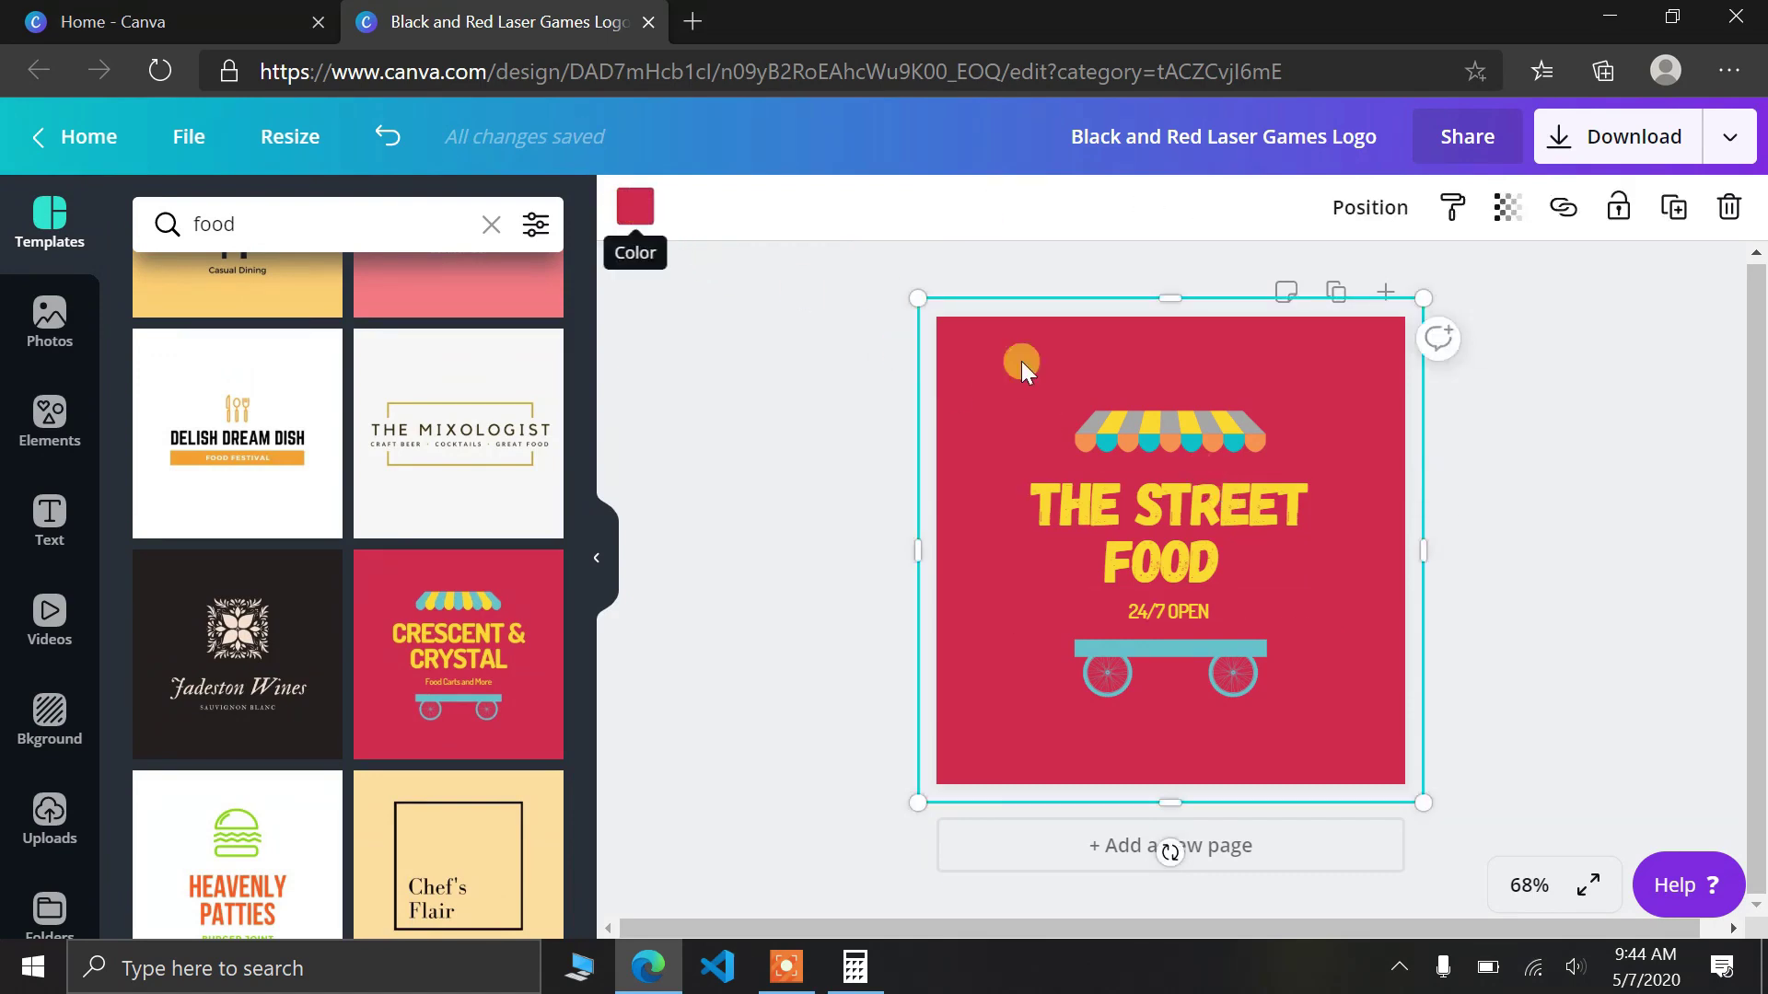
left_click(631, 206)
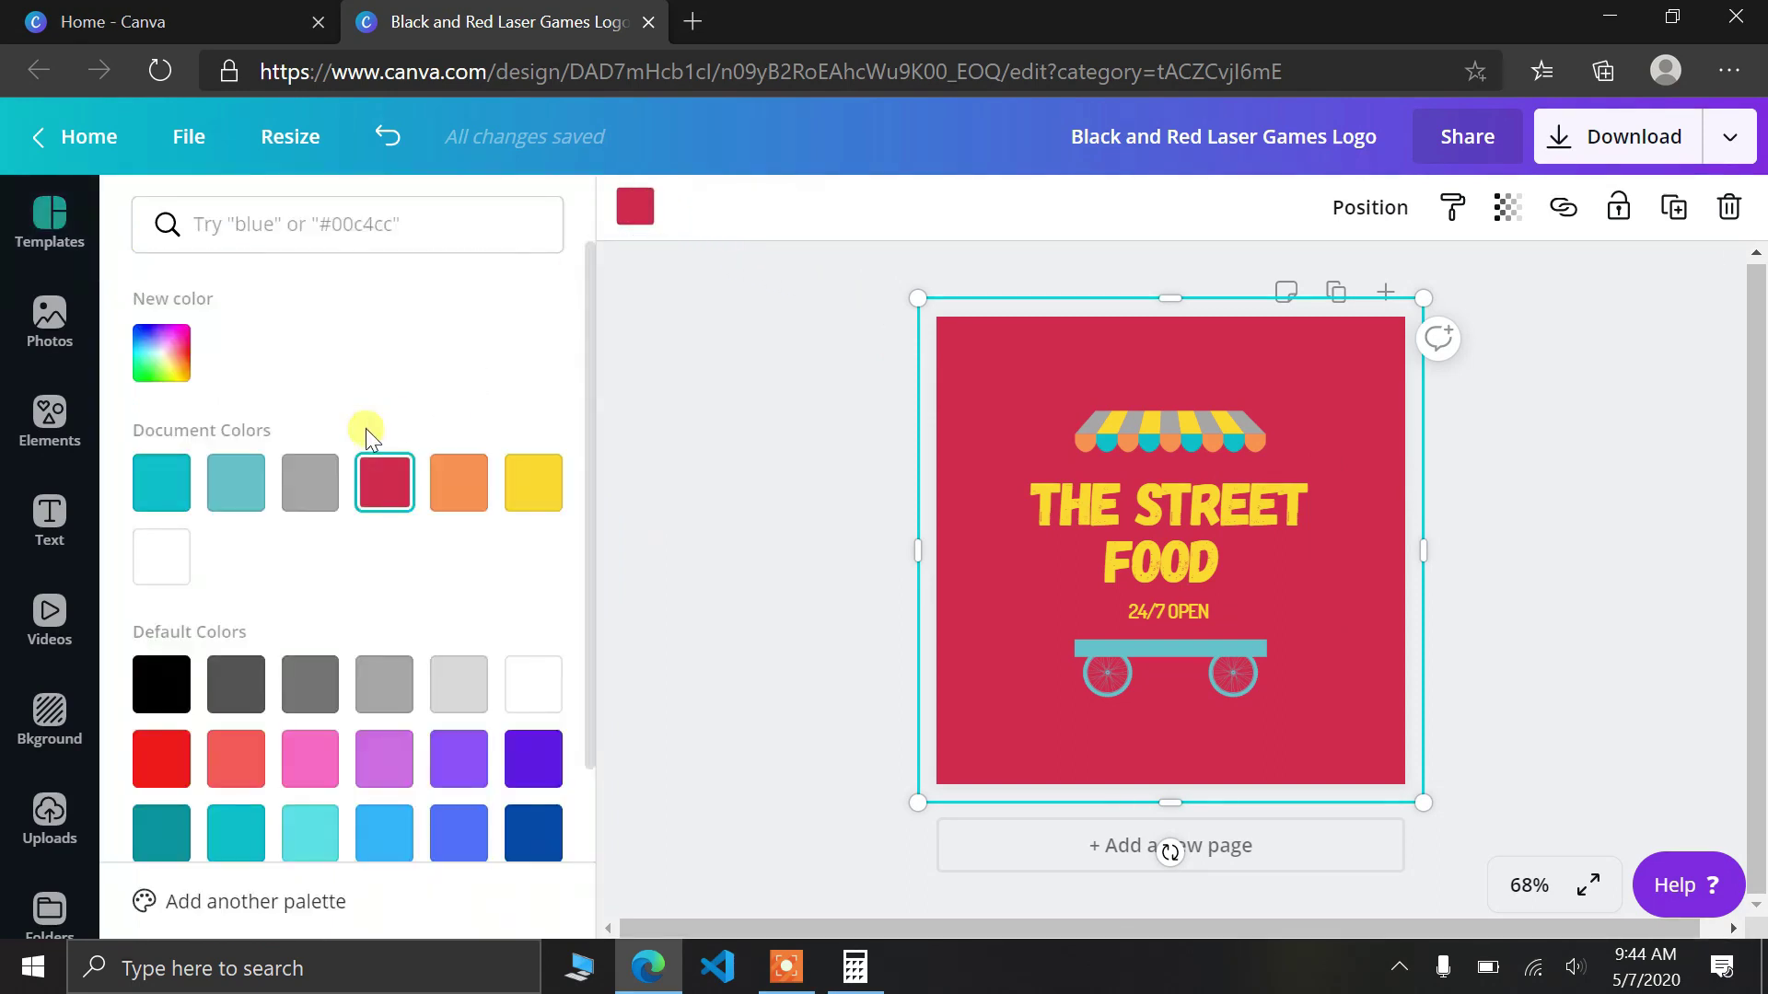
left_click(237, 488)
left_click(317, 495)
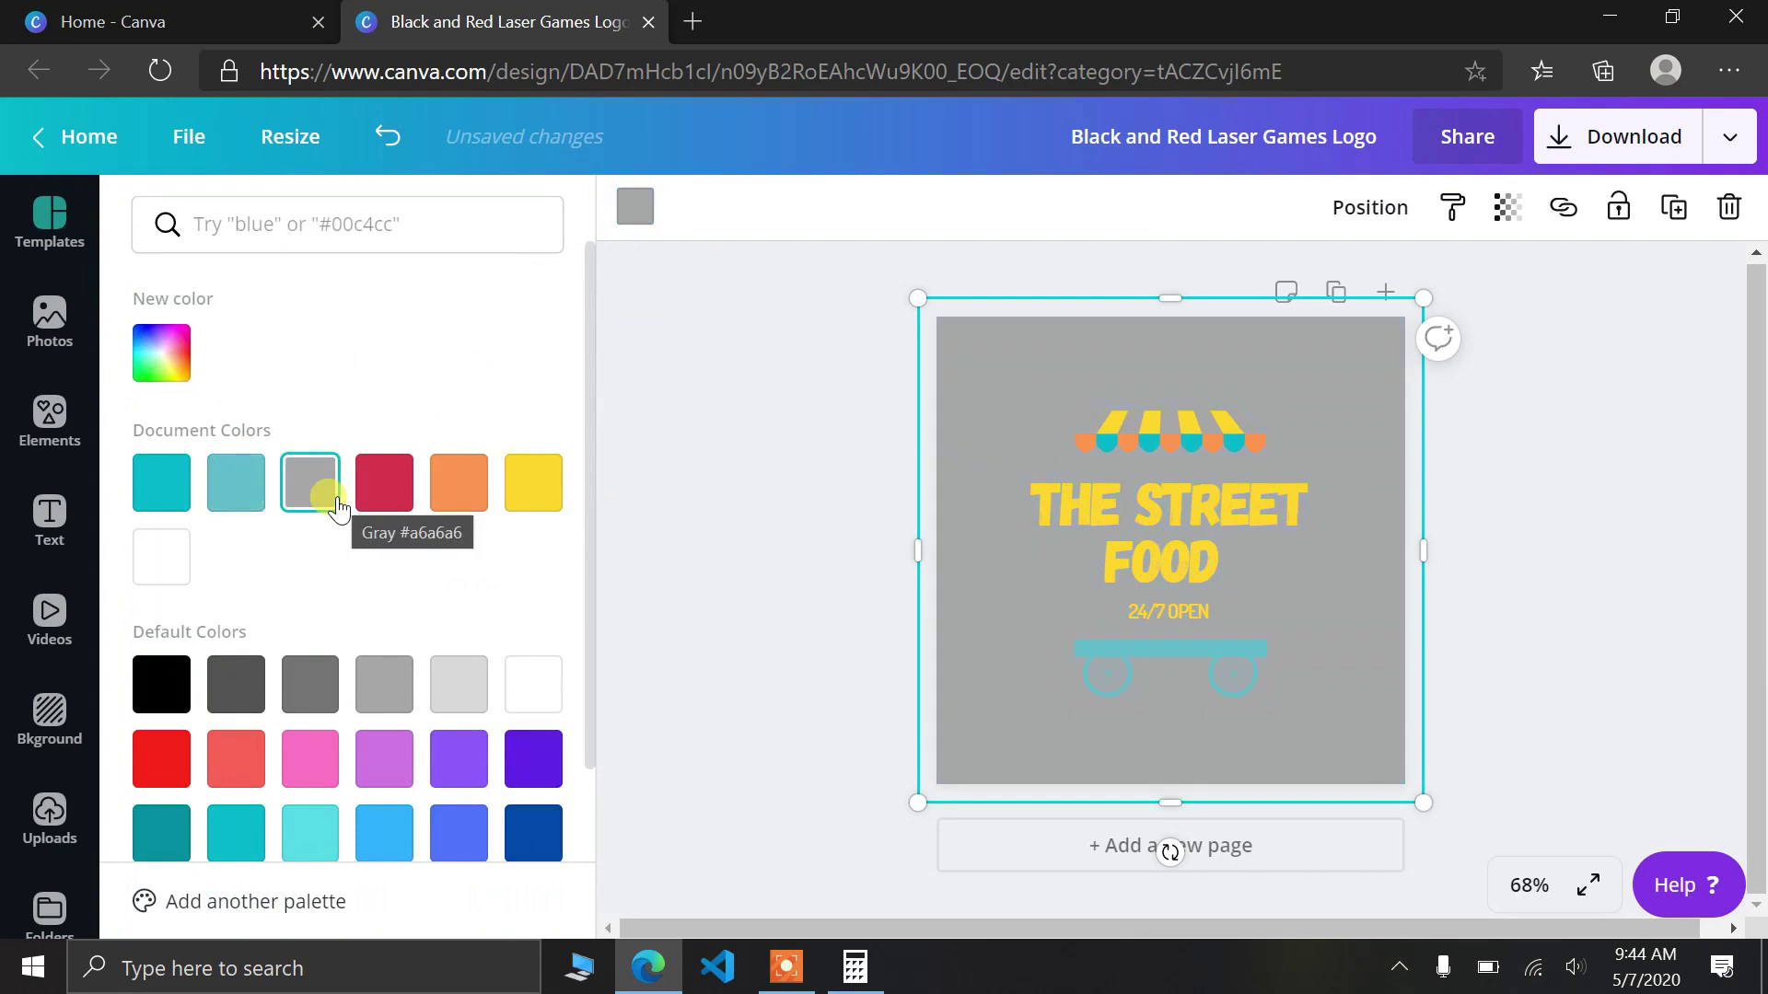
left_click(381, 687)
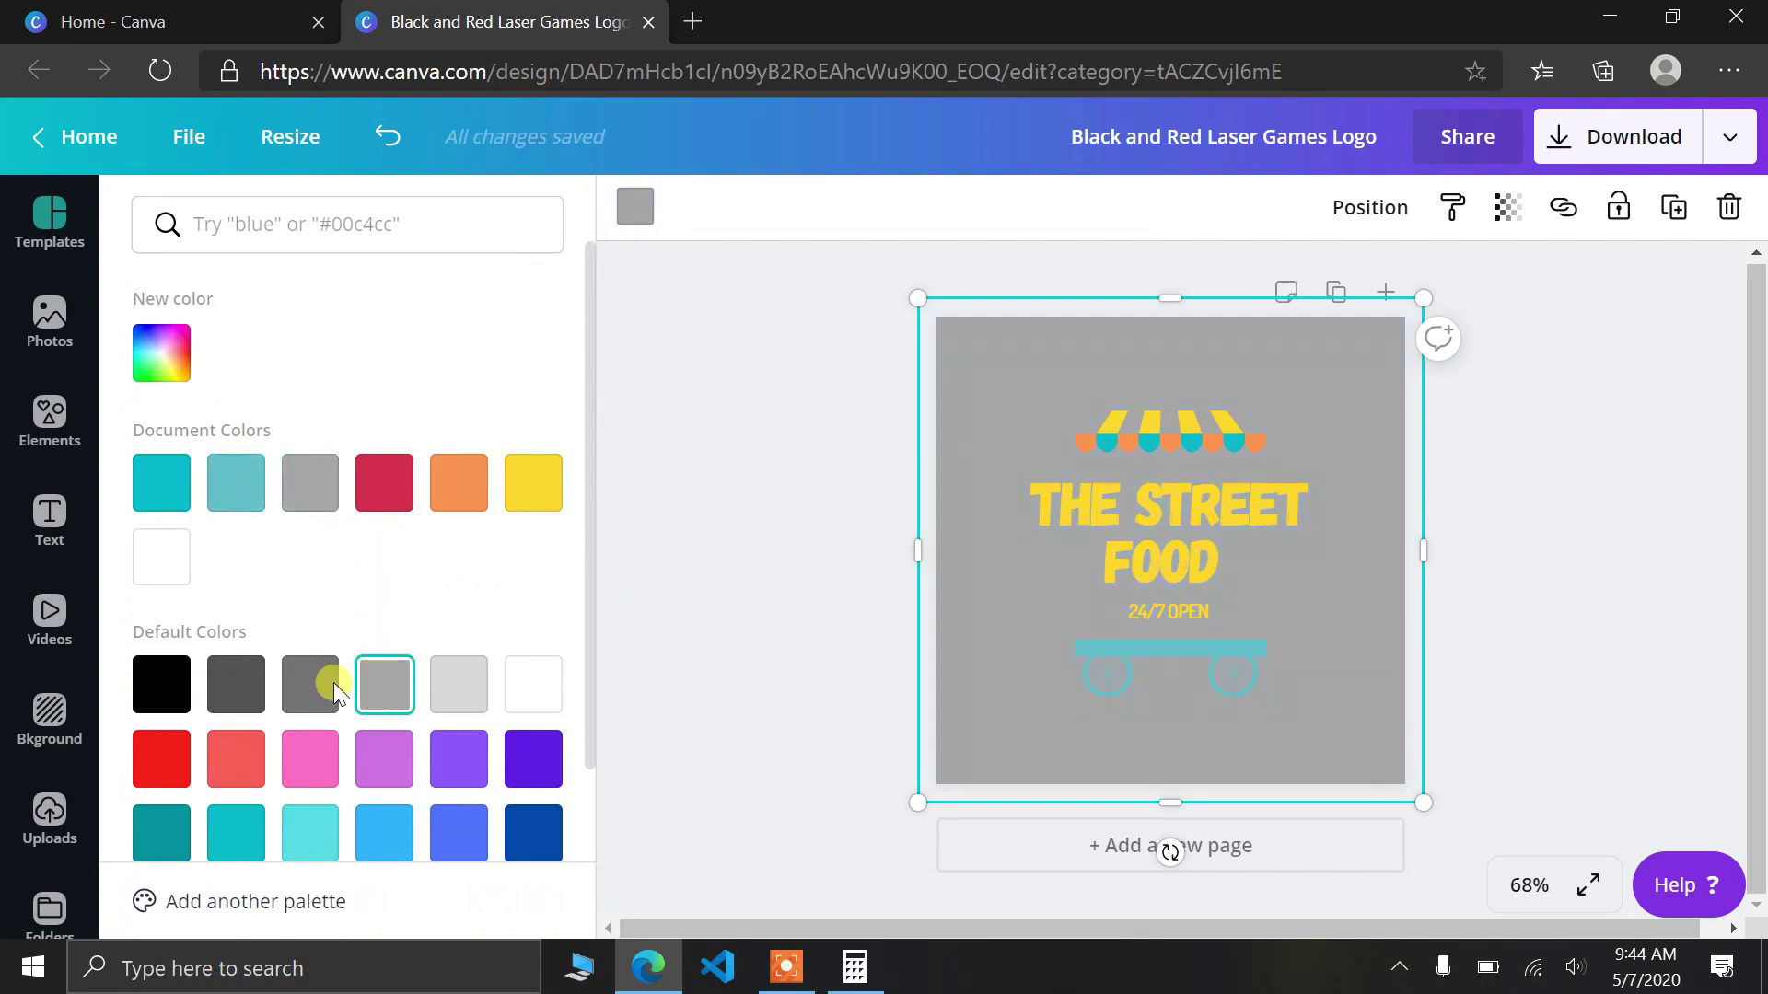
left_click(333, 683)
scroll(313, 682, "down", 1)
left_click(230, 580)
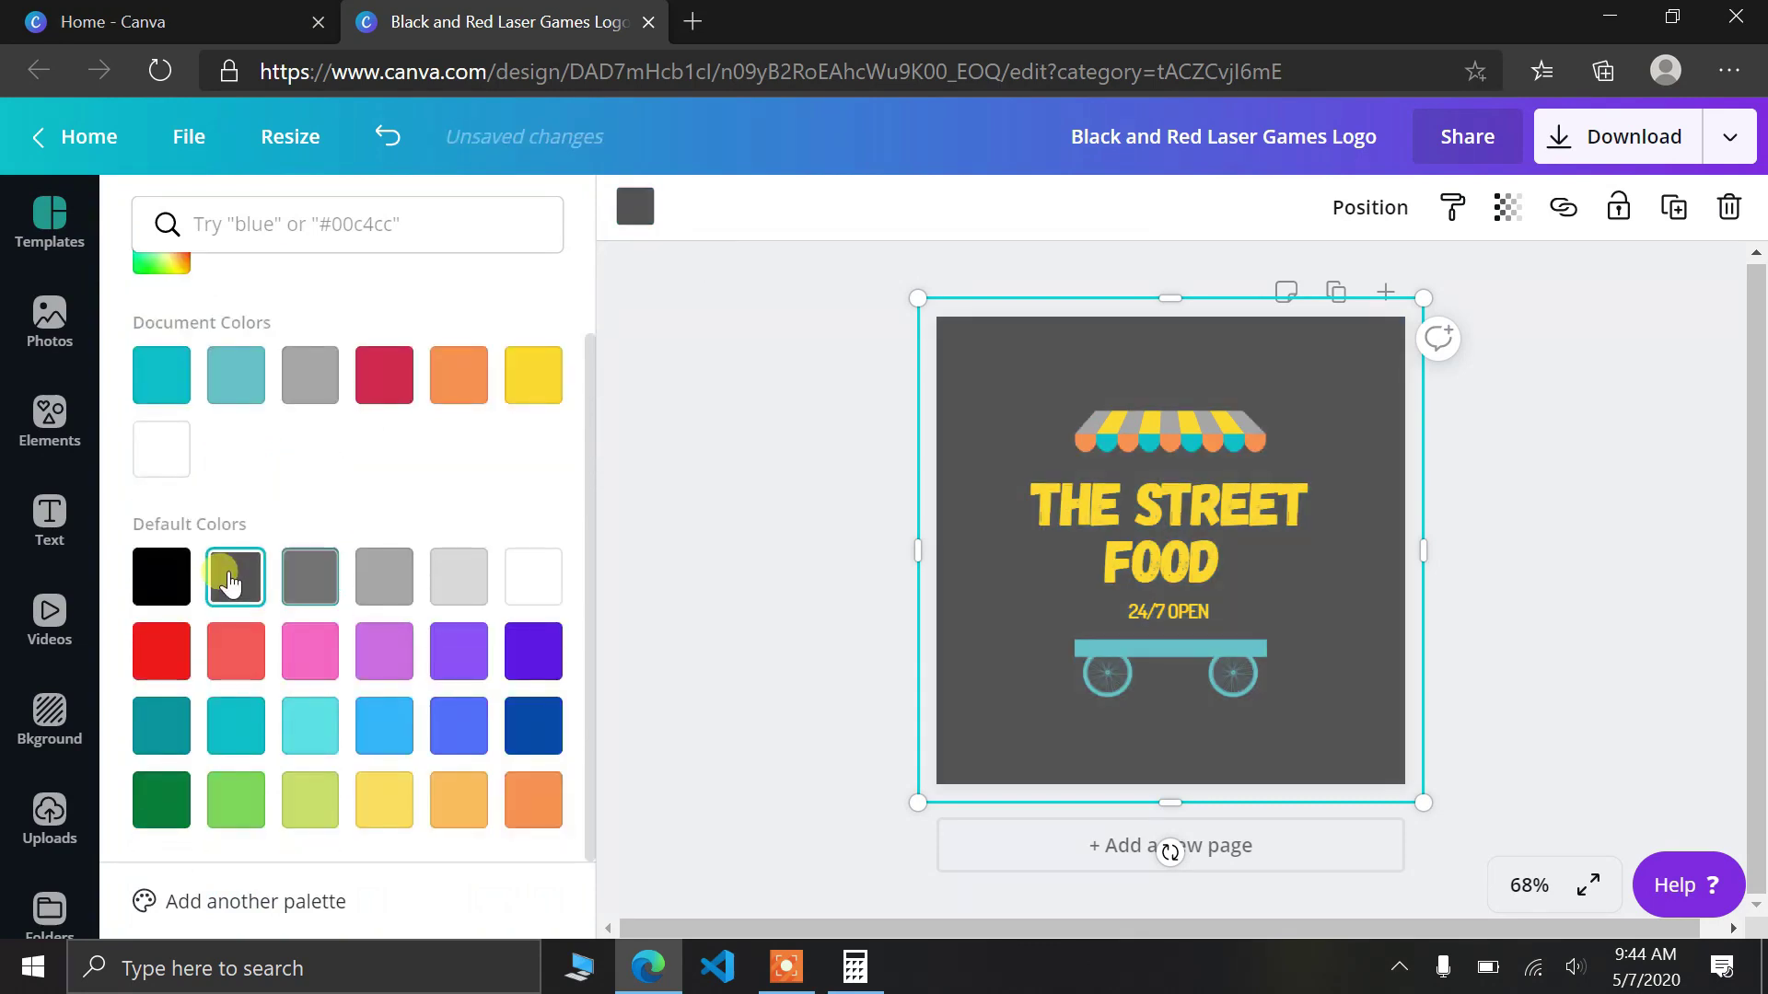
left_click(171, 594)
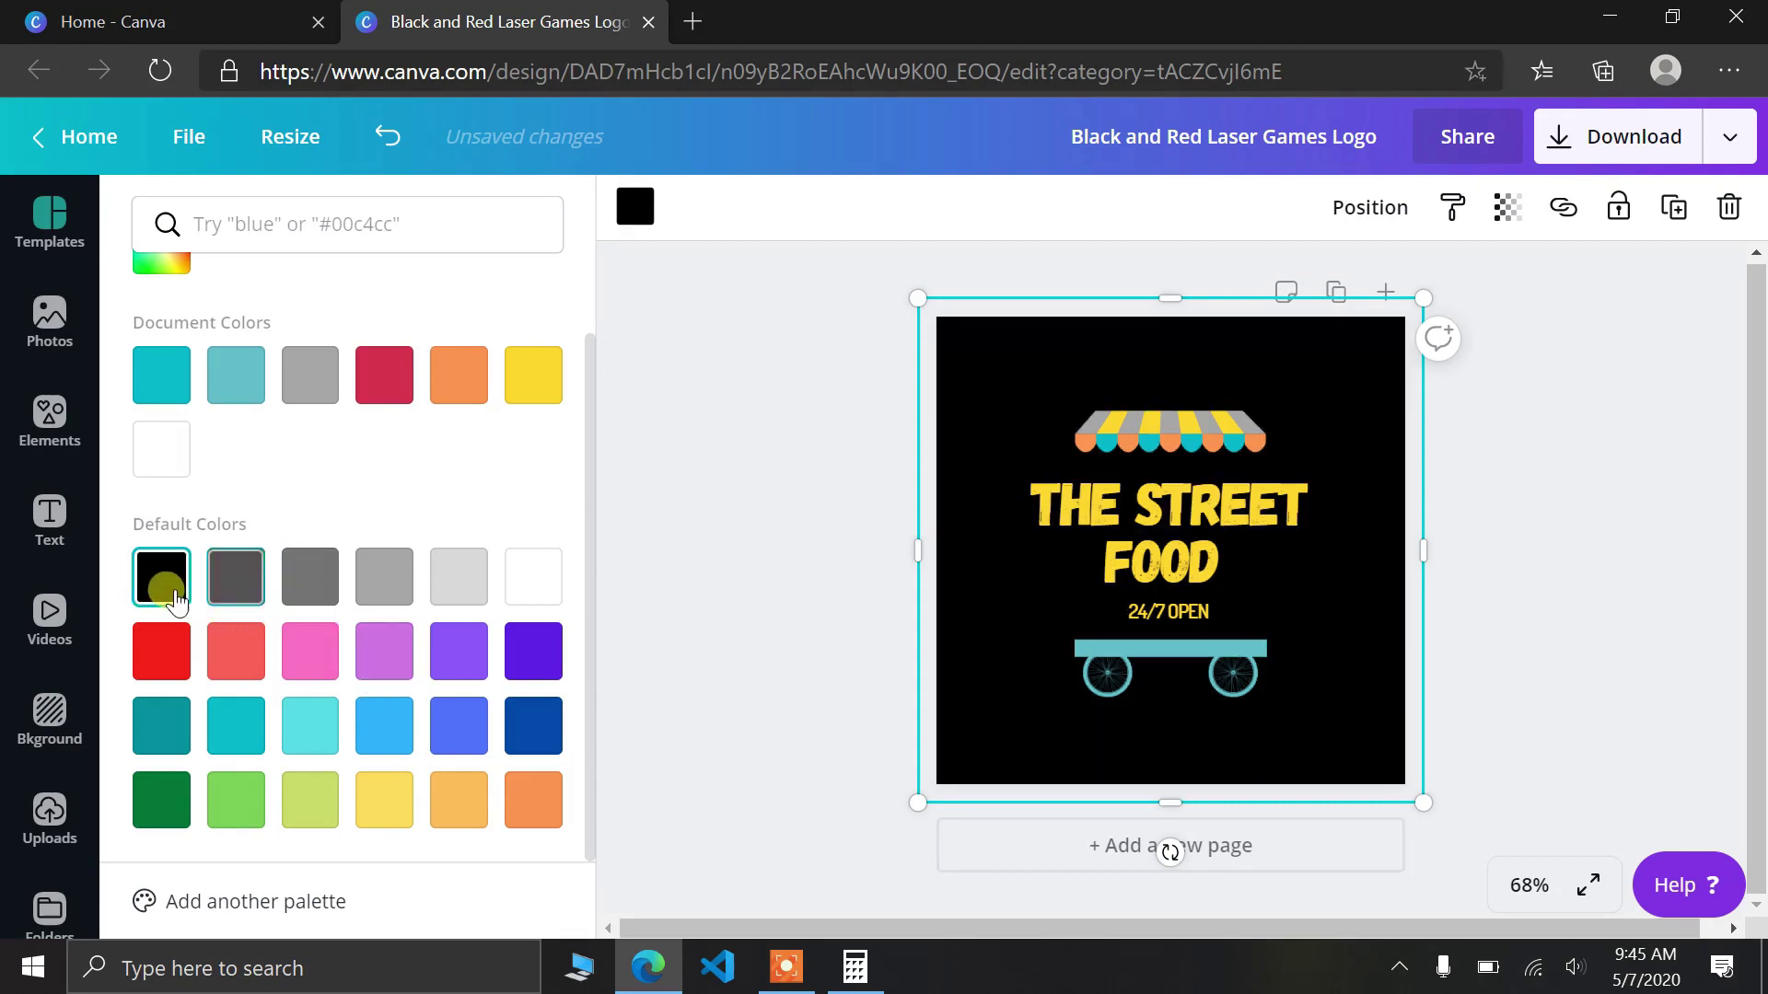
left_click(235, 573)
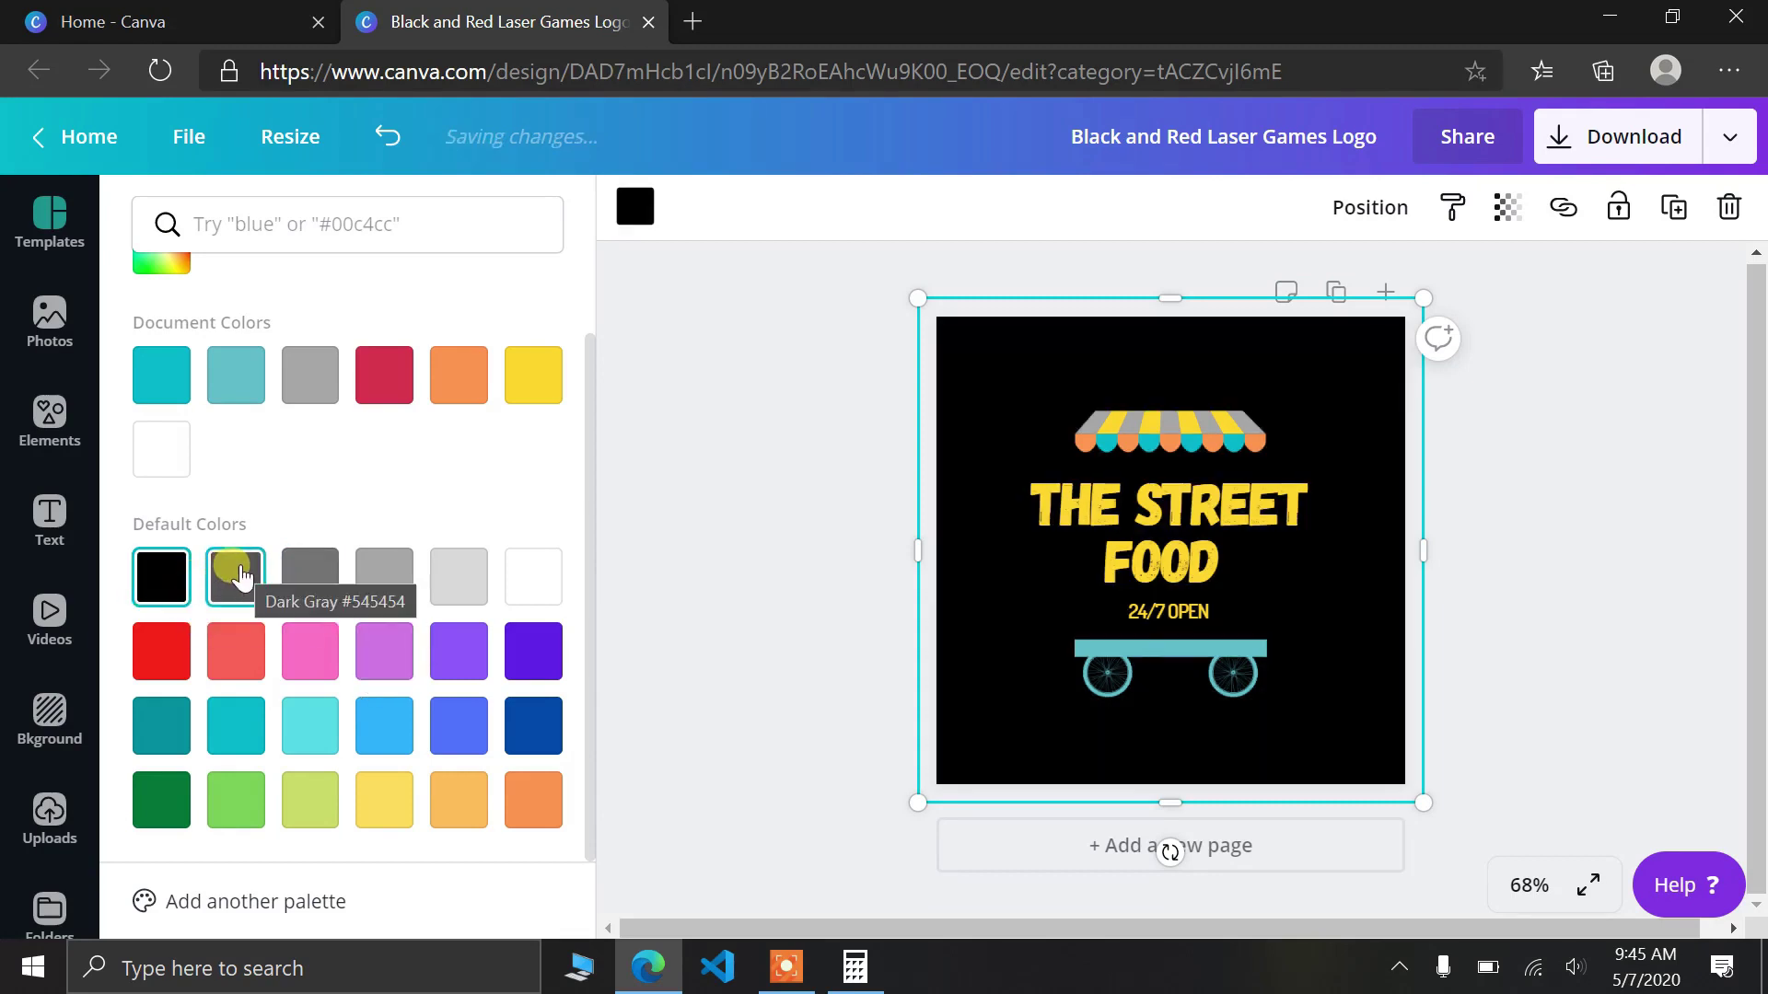
- Try the default blues, purple and orange shades as the logo's background color
left_click(384, 736)
left_click(459, 725)
left_click(543, 724)
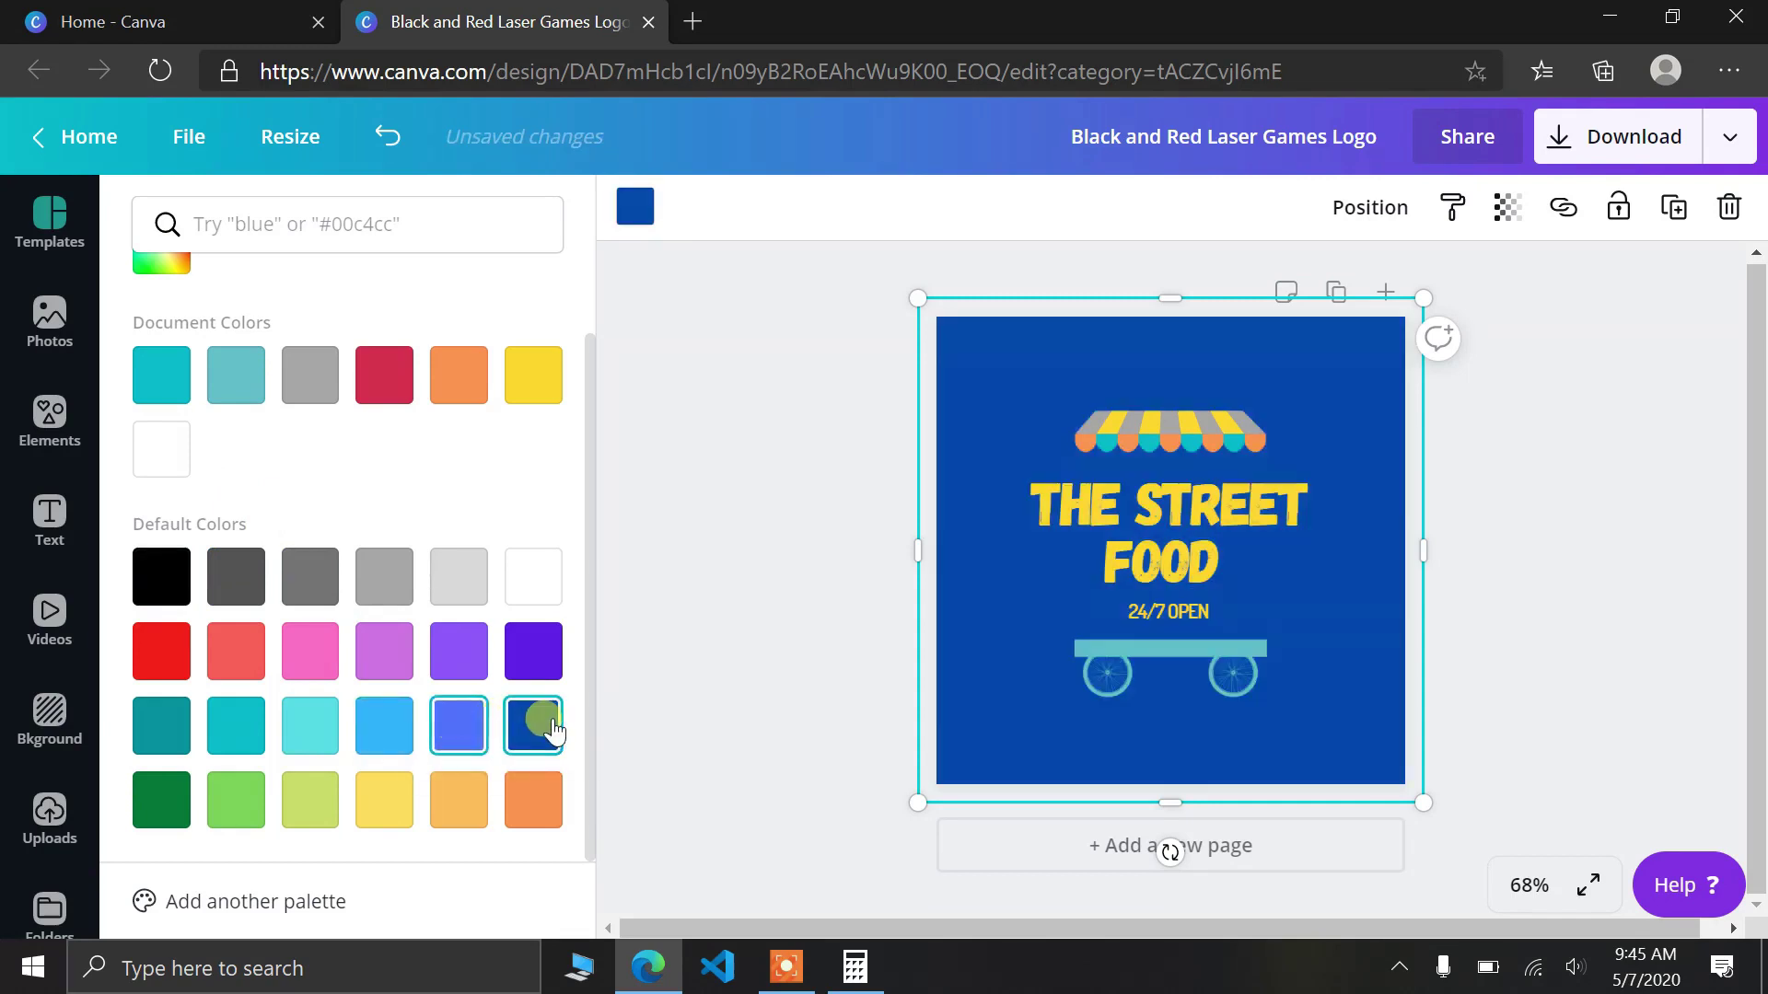
left_click(550, 662)
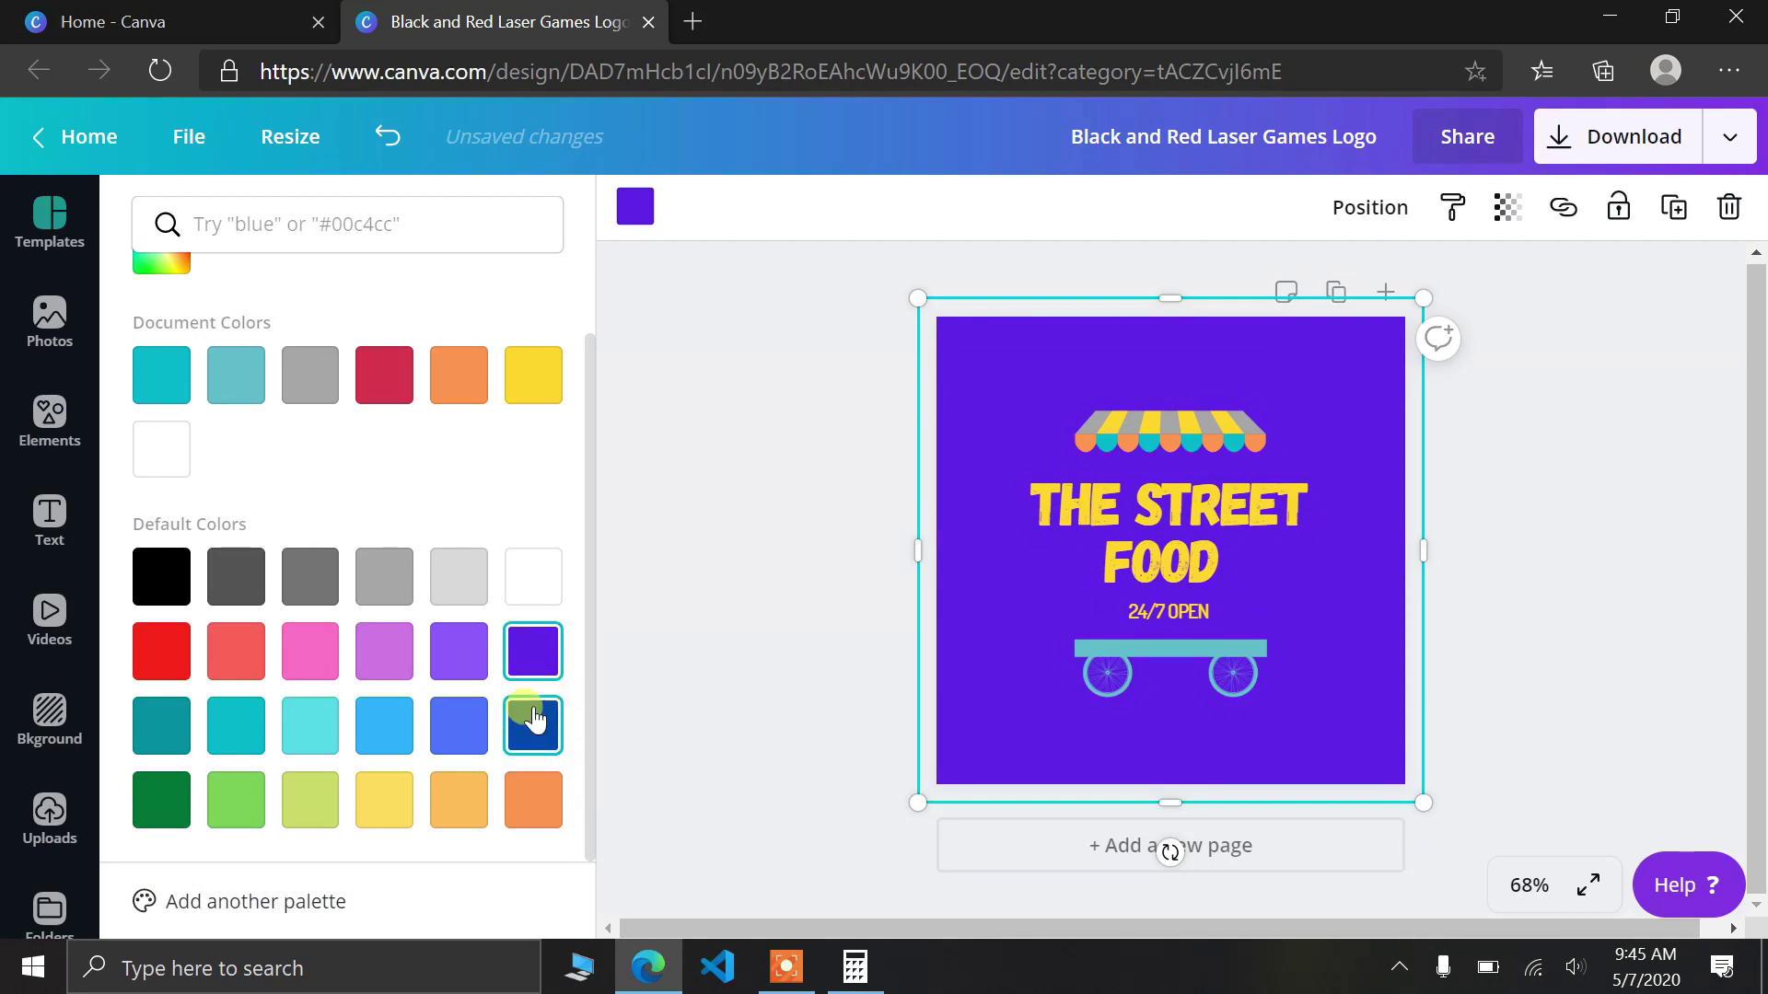
left_click(526, 801)
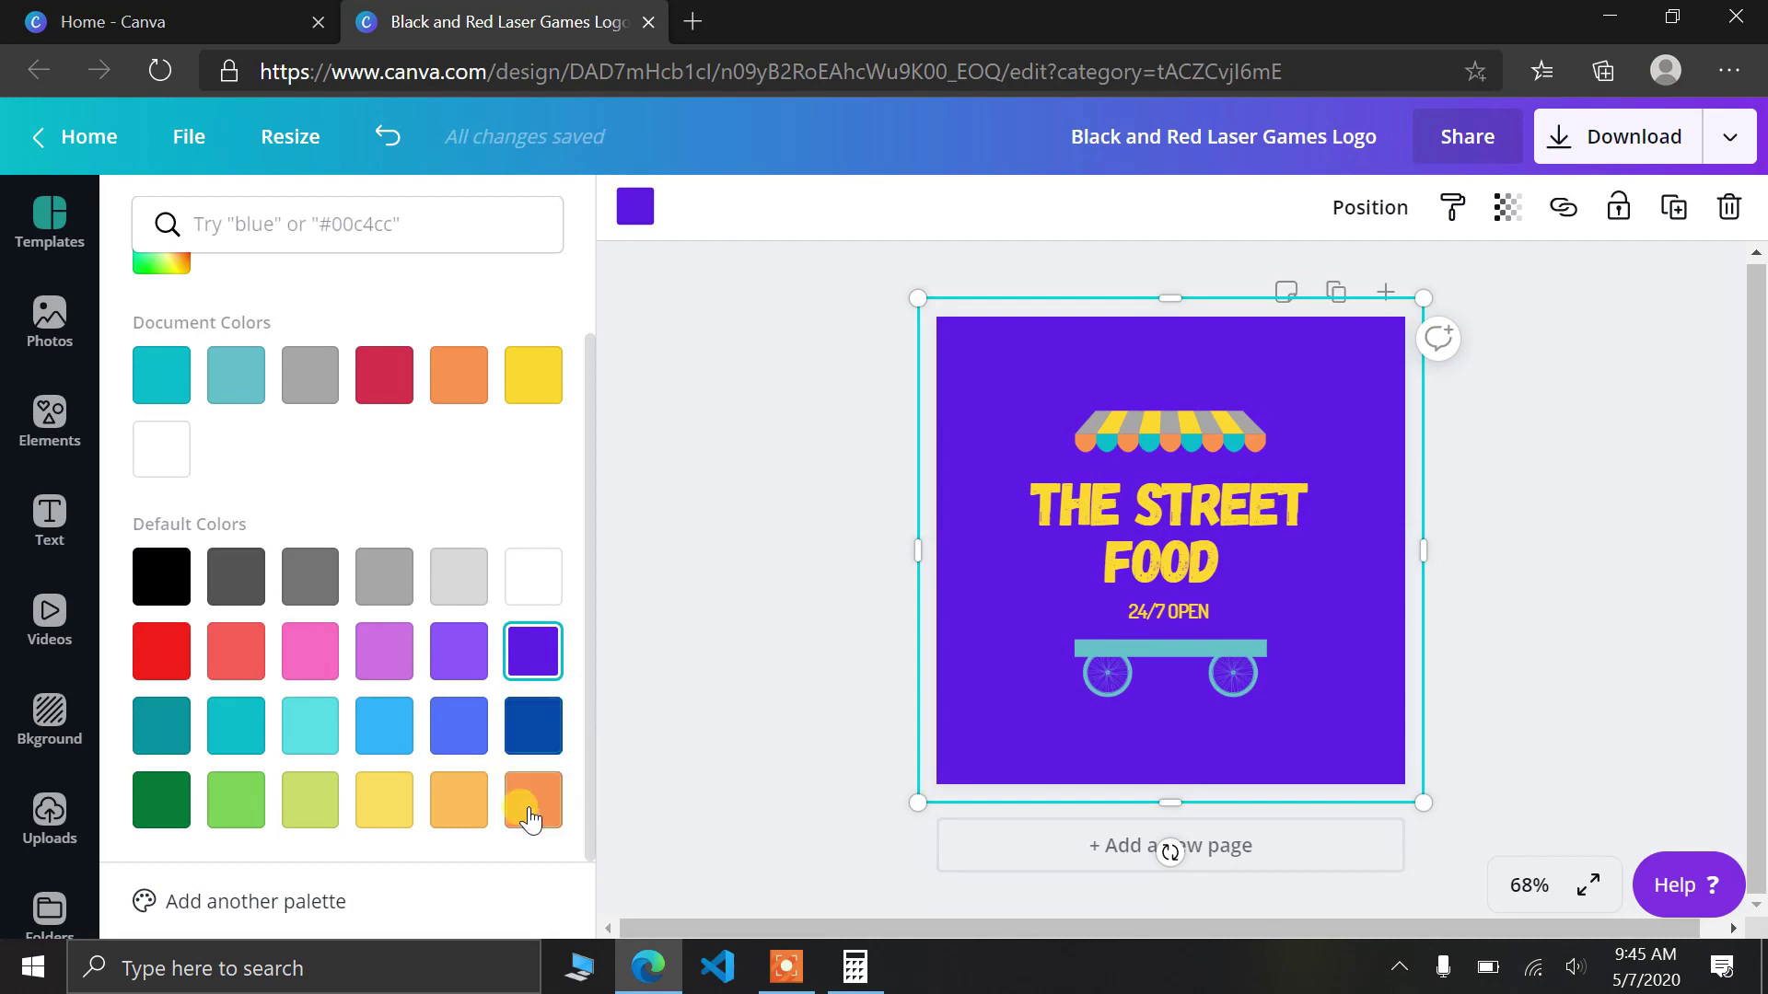
left_click(463, 802)
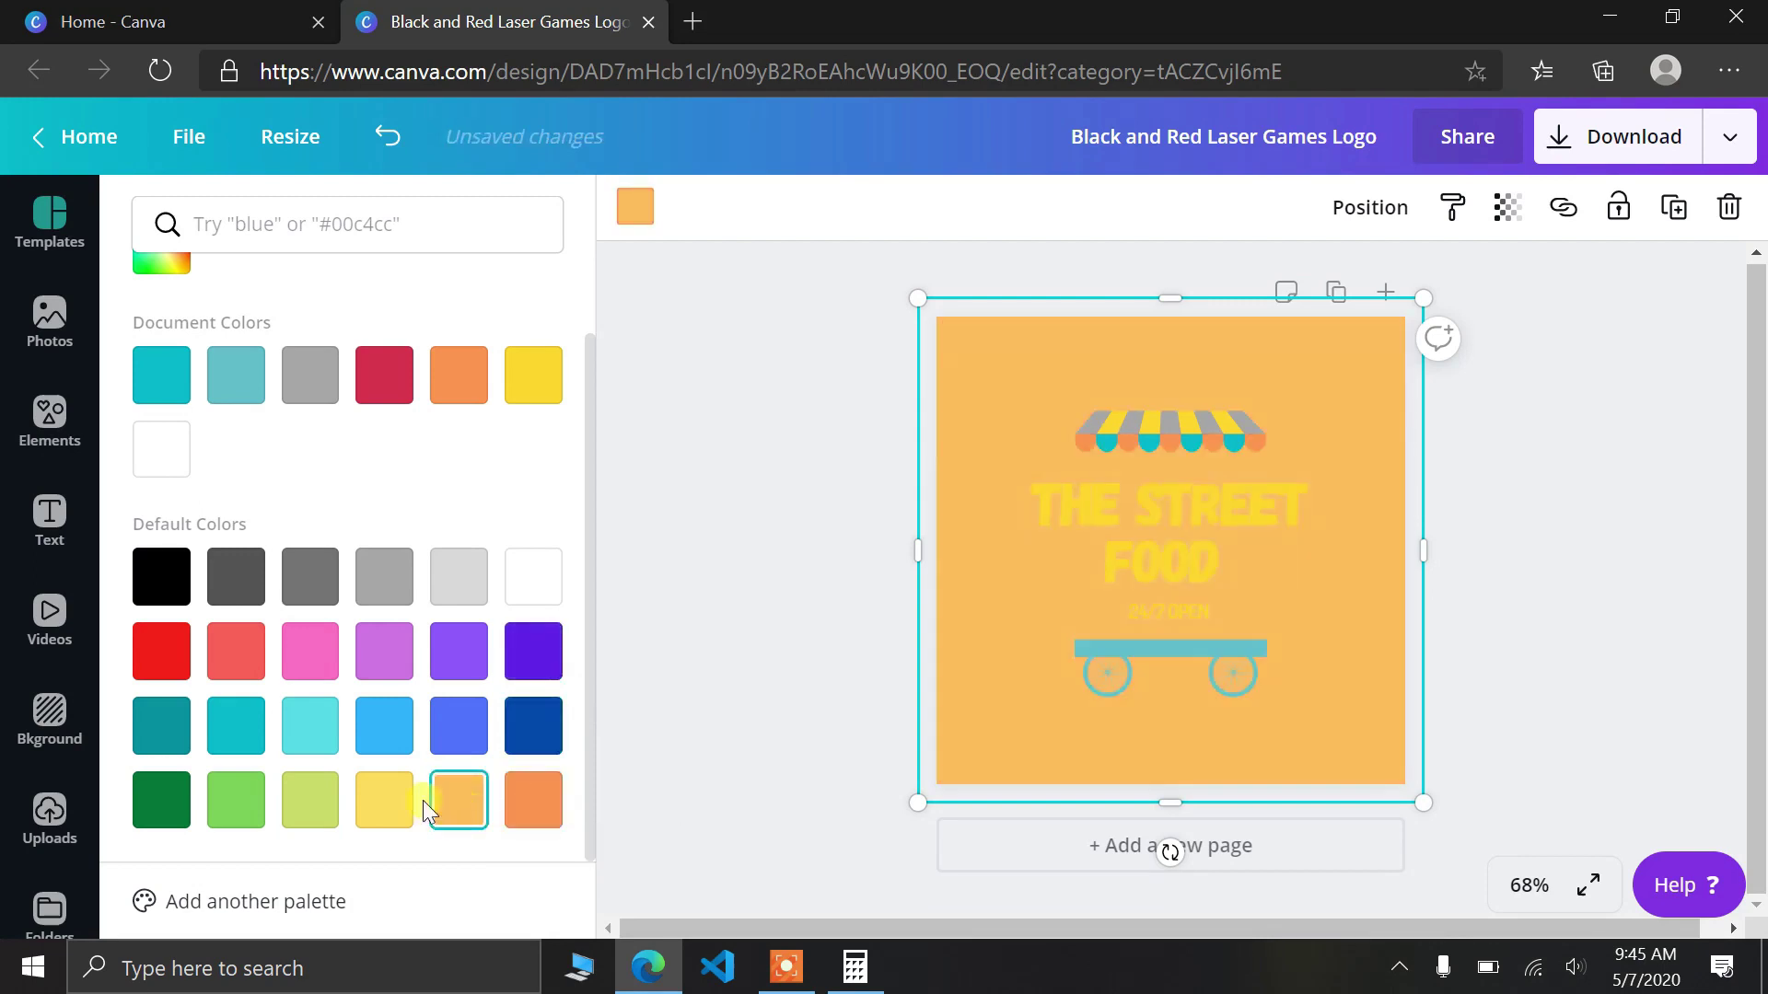
- Try the default yellow, lime, light green, Green #008037, teal, turquoise and sky blue as the logo's background color
left_click(391, 801)
left_click(325, 809)
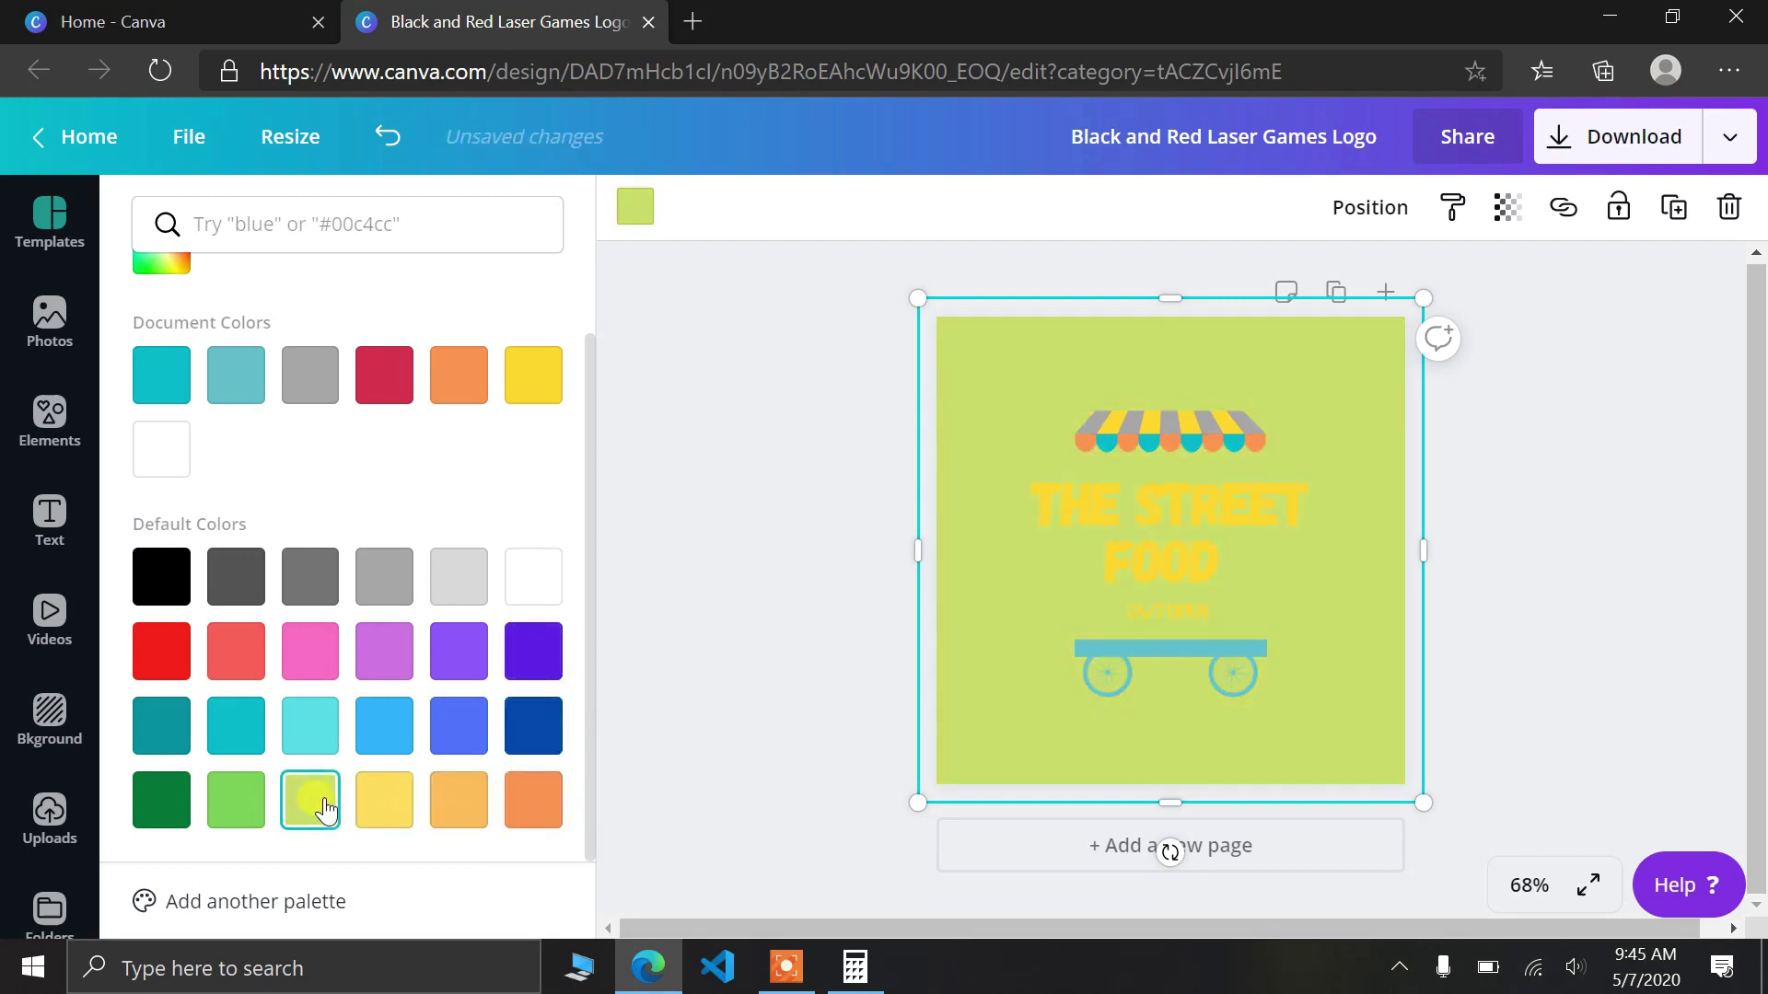
left_click(235, 799)
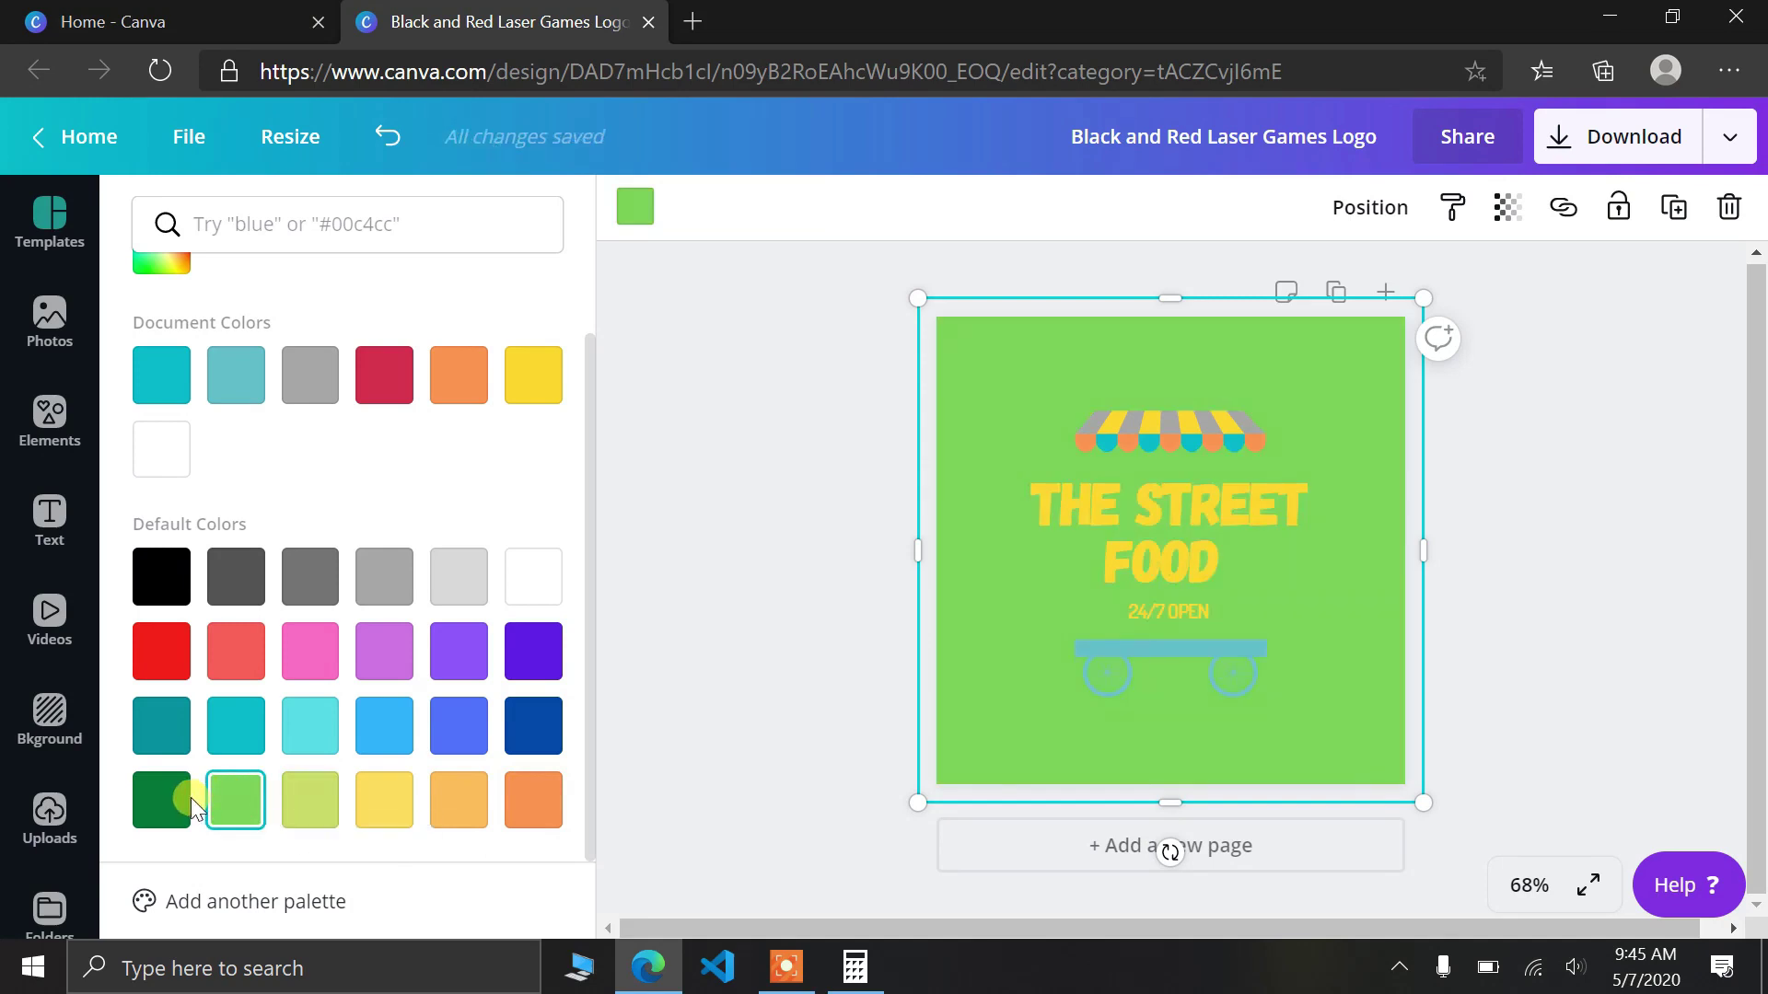
left_click(162, 799)
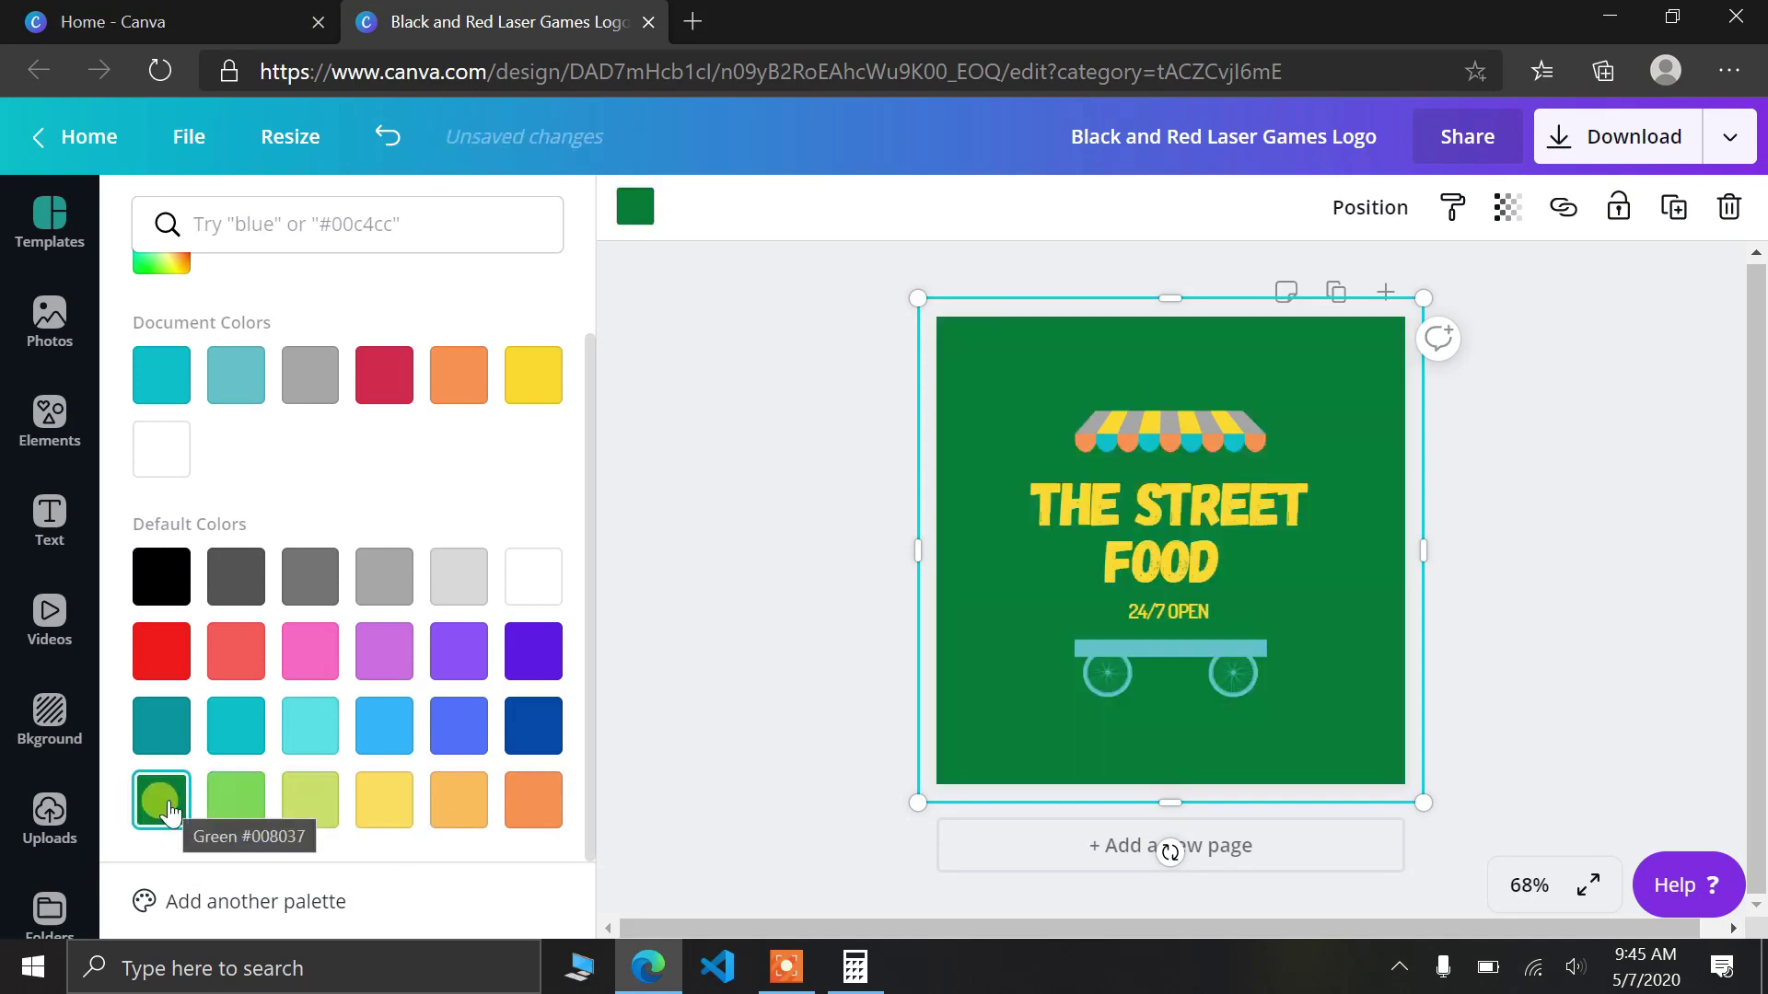
left_click(160, 726)
left_click(237, 724)
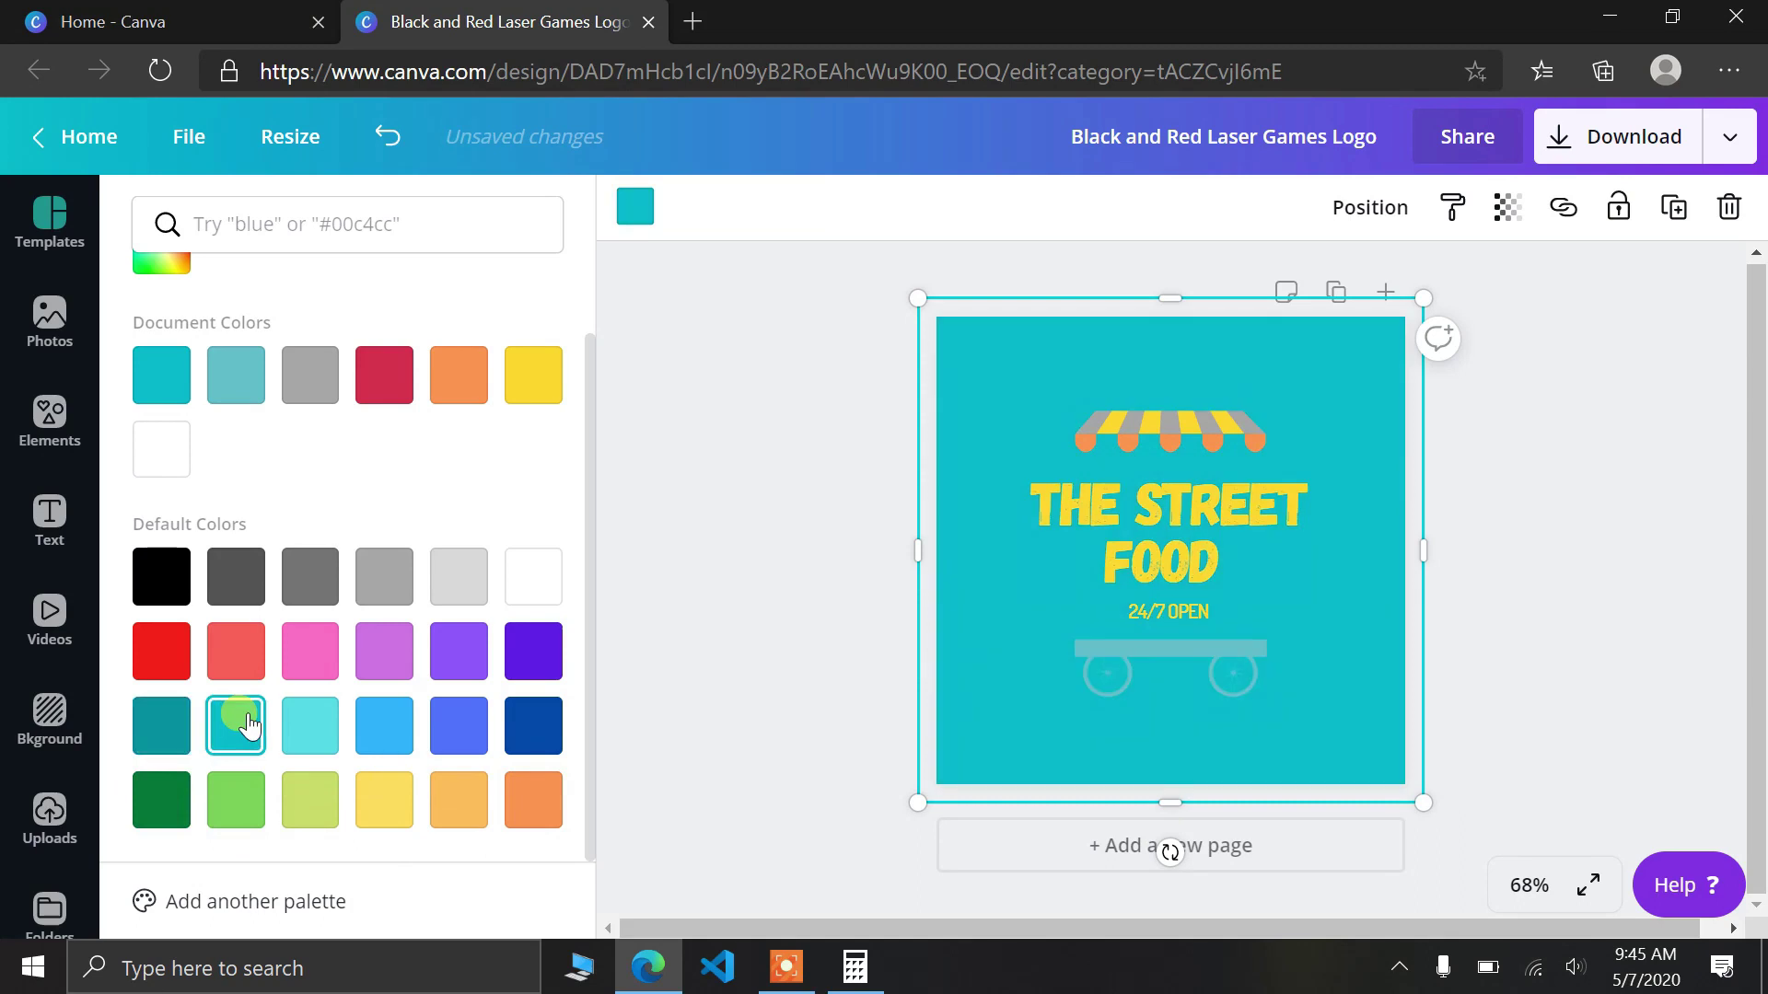
left_click(384, 725)
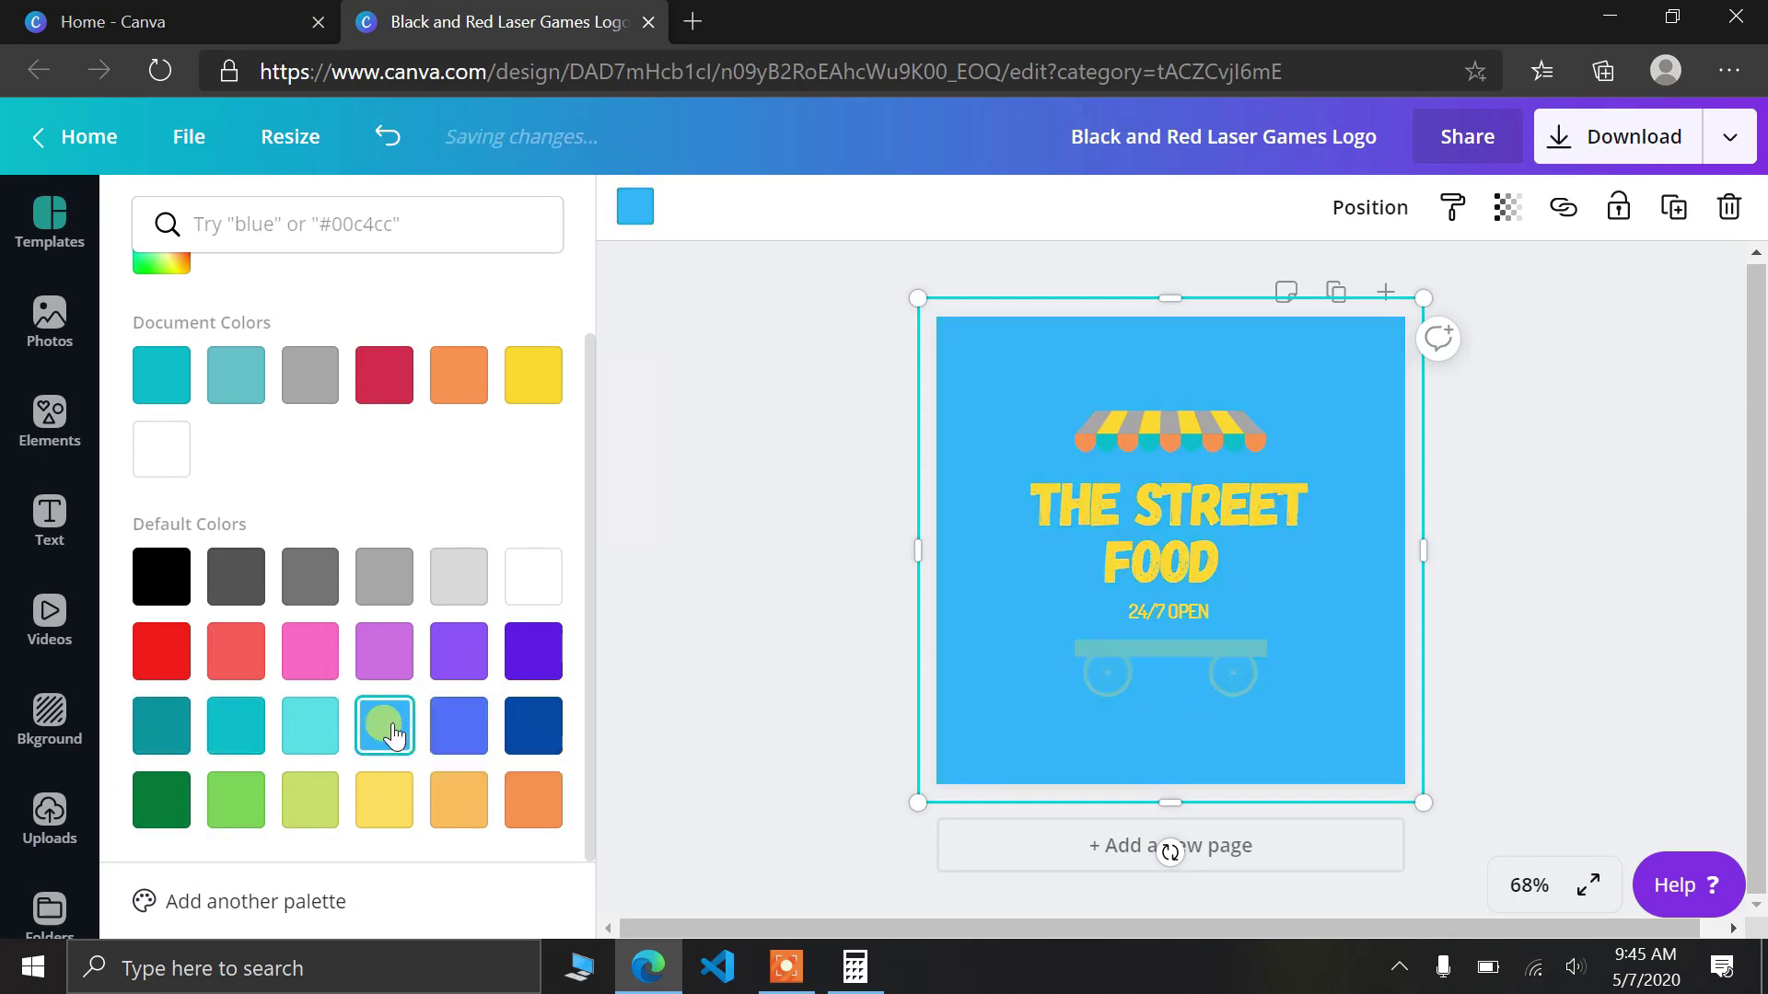
- Compare dark gray with black for the logo background and set it to black
left_click(237, 569)
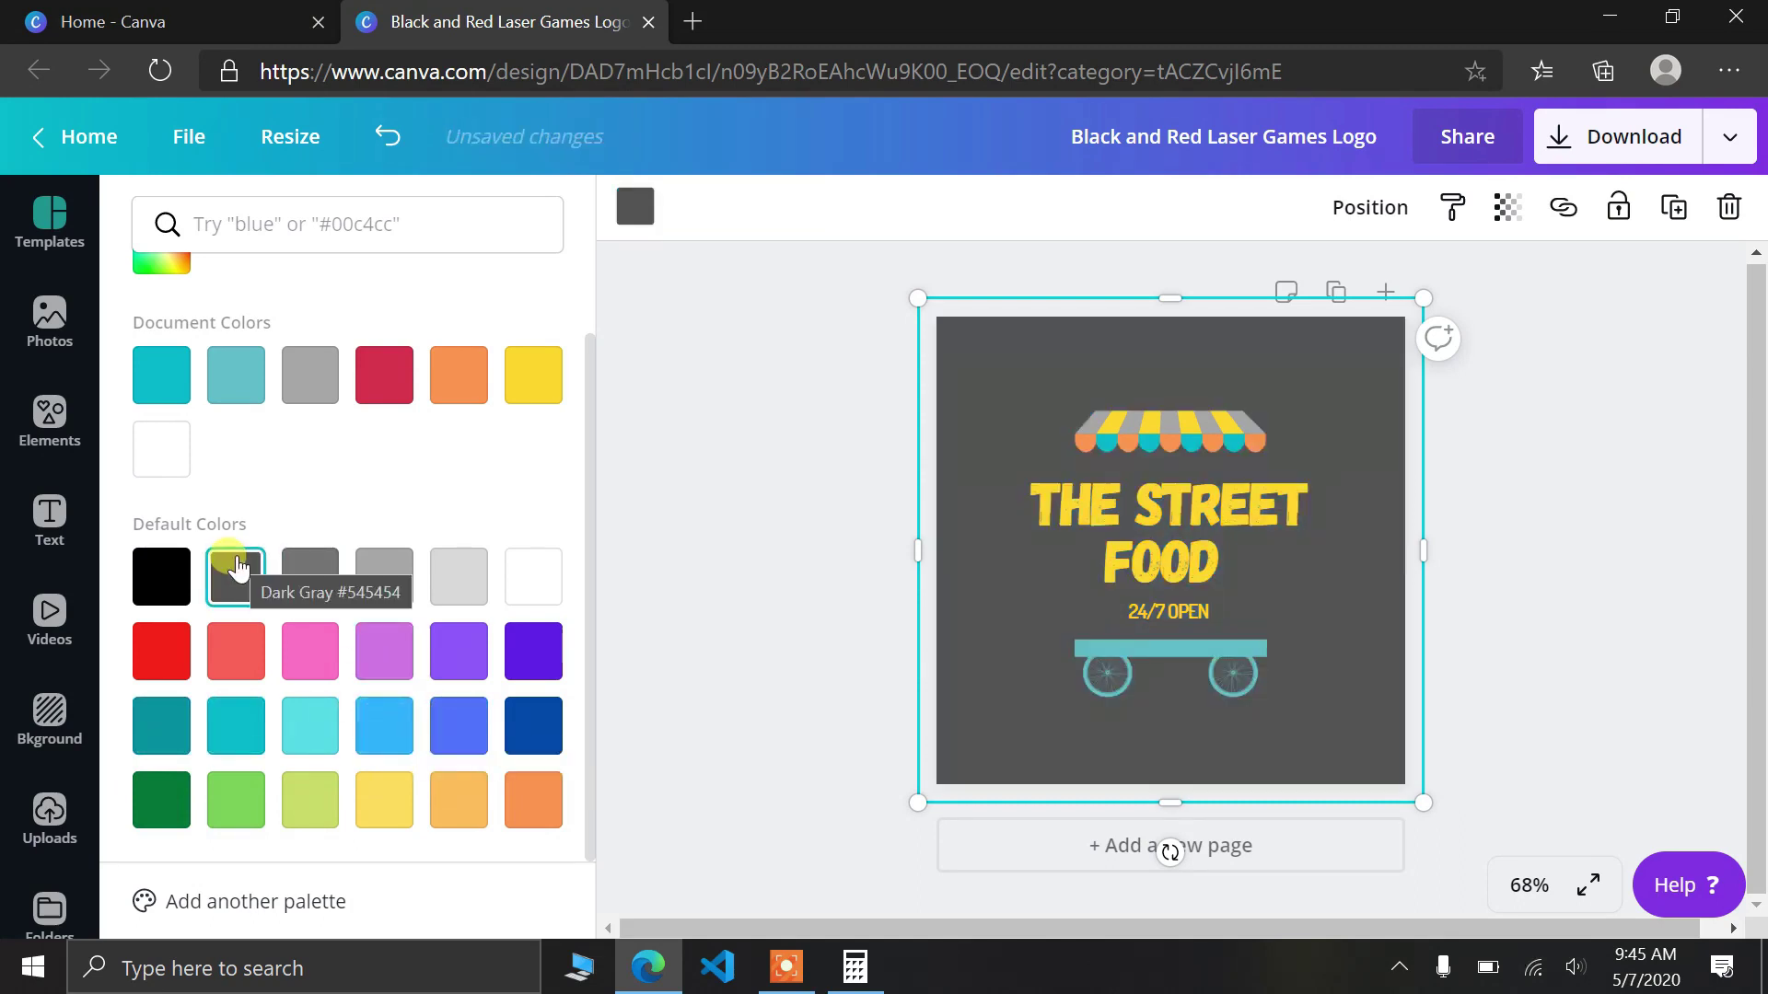
left_click(168, 573)
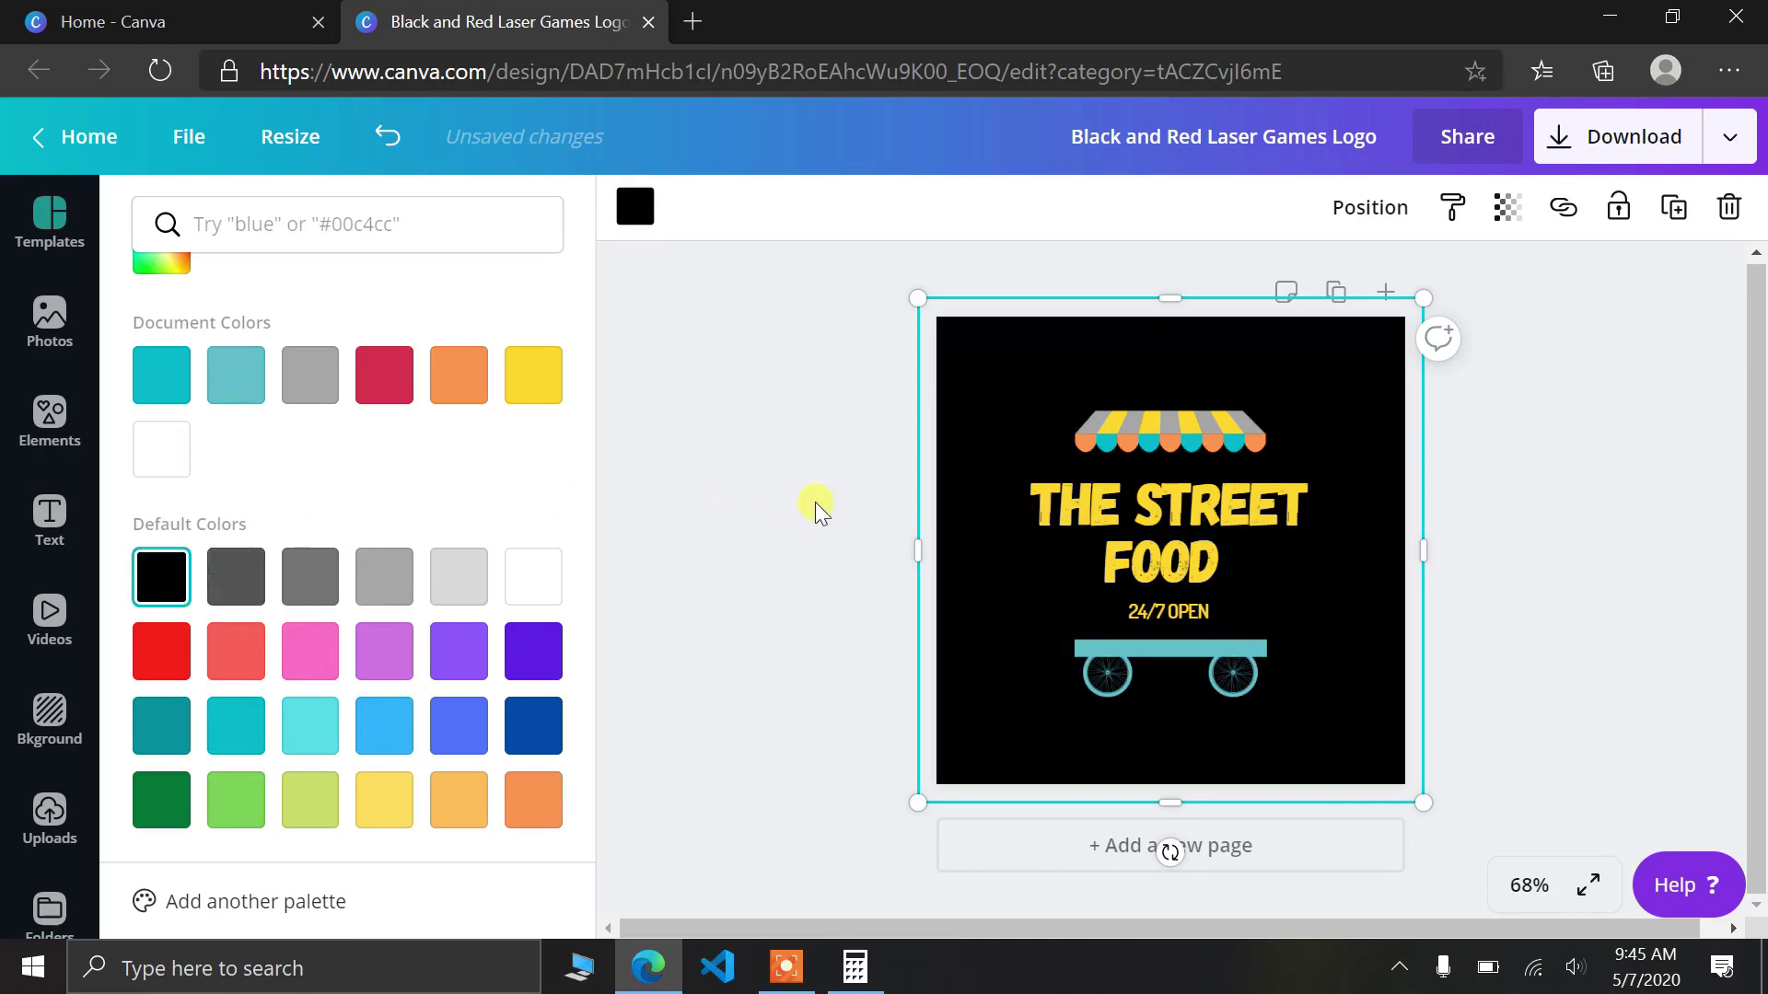
- Enlarge the wheeled cart base slightly and center it horizontally below the "24/7 OPEN" text
left_click(1218, 655)
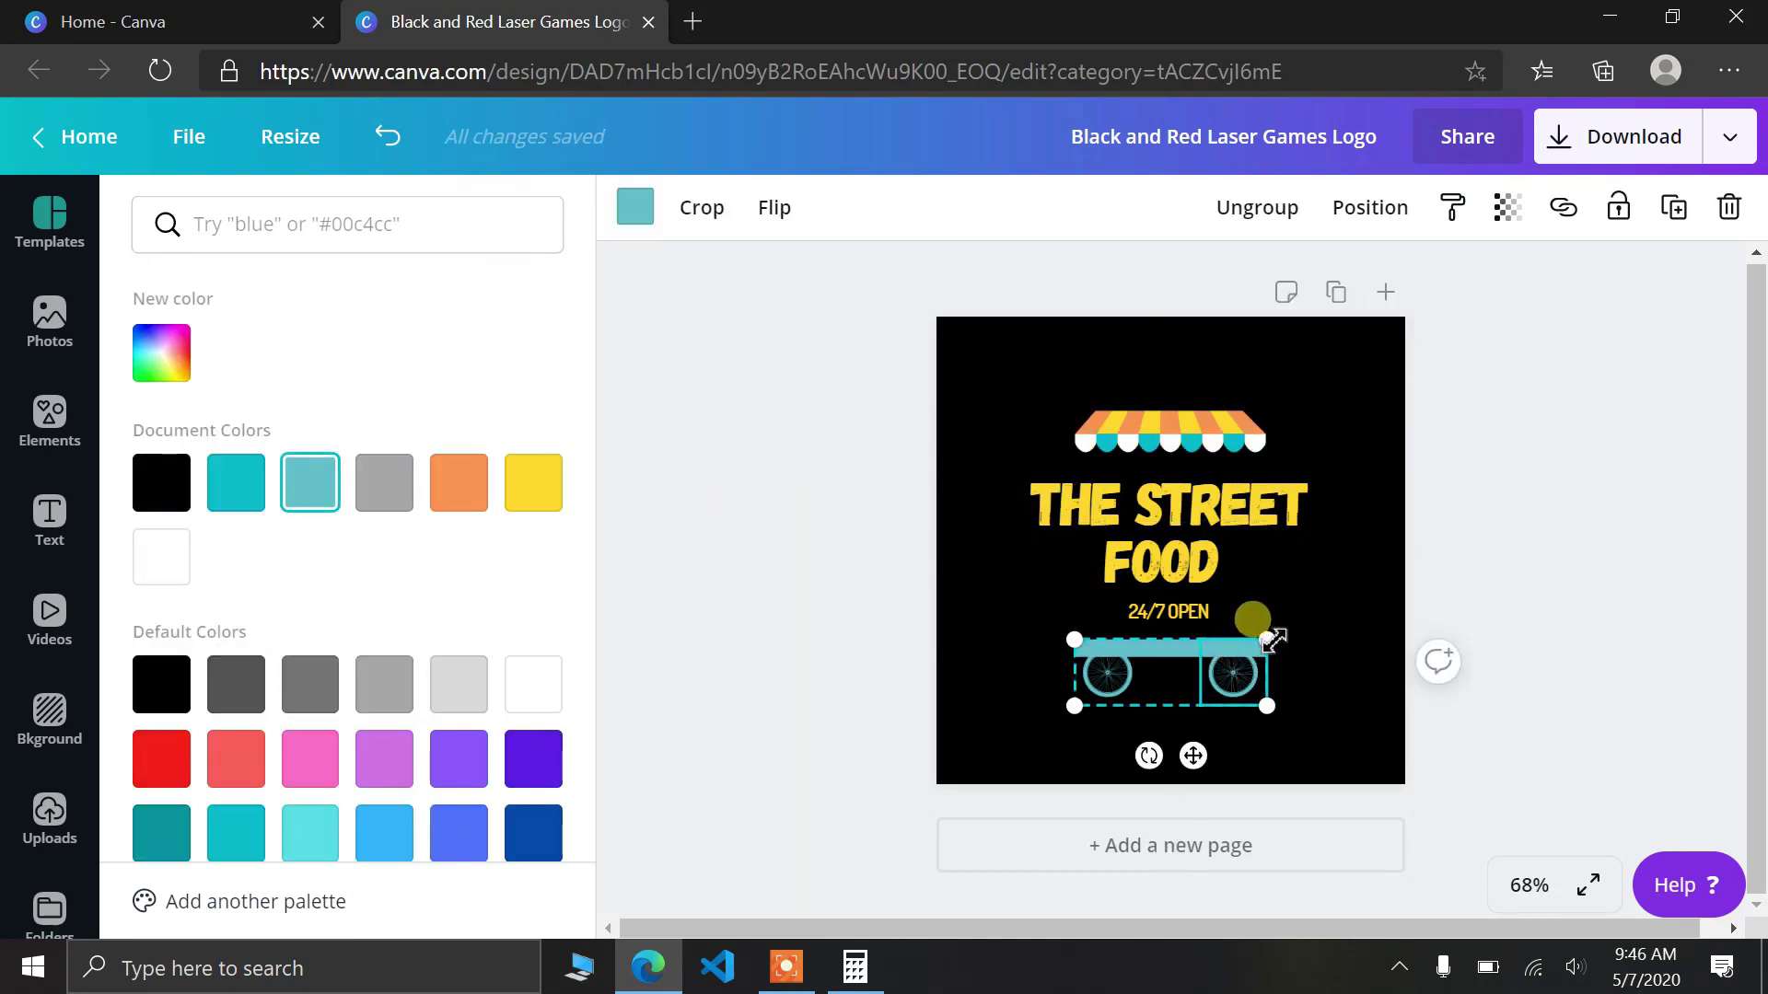
left_click_drag(1269, 642, 1214, 655)
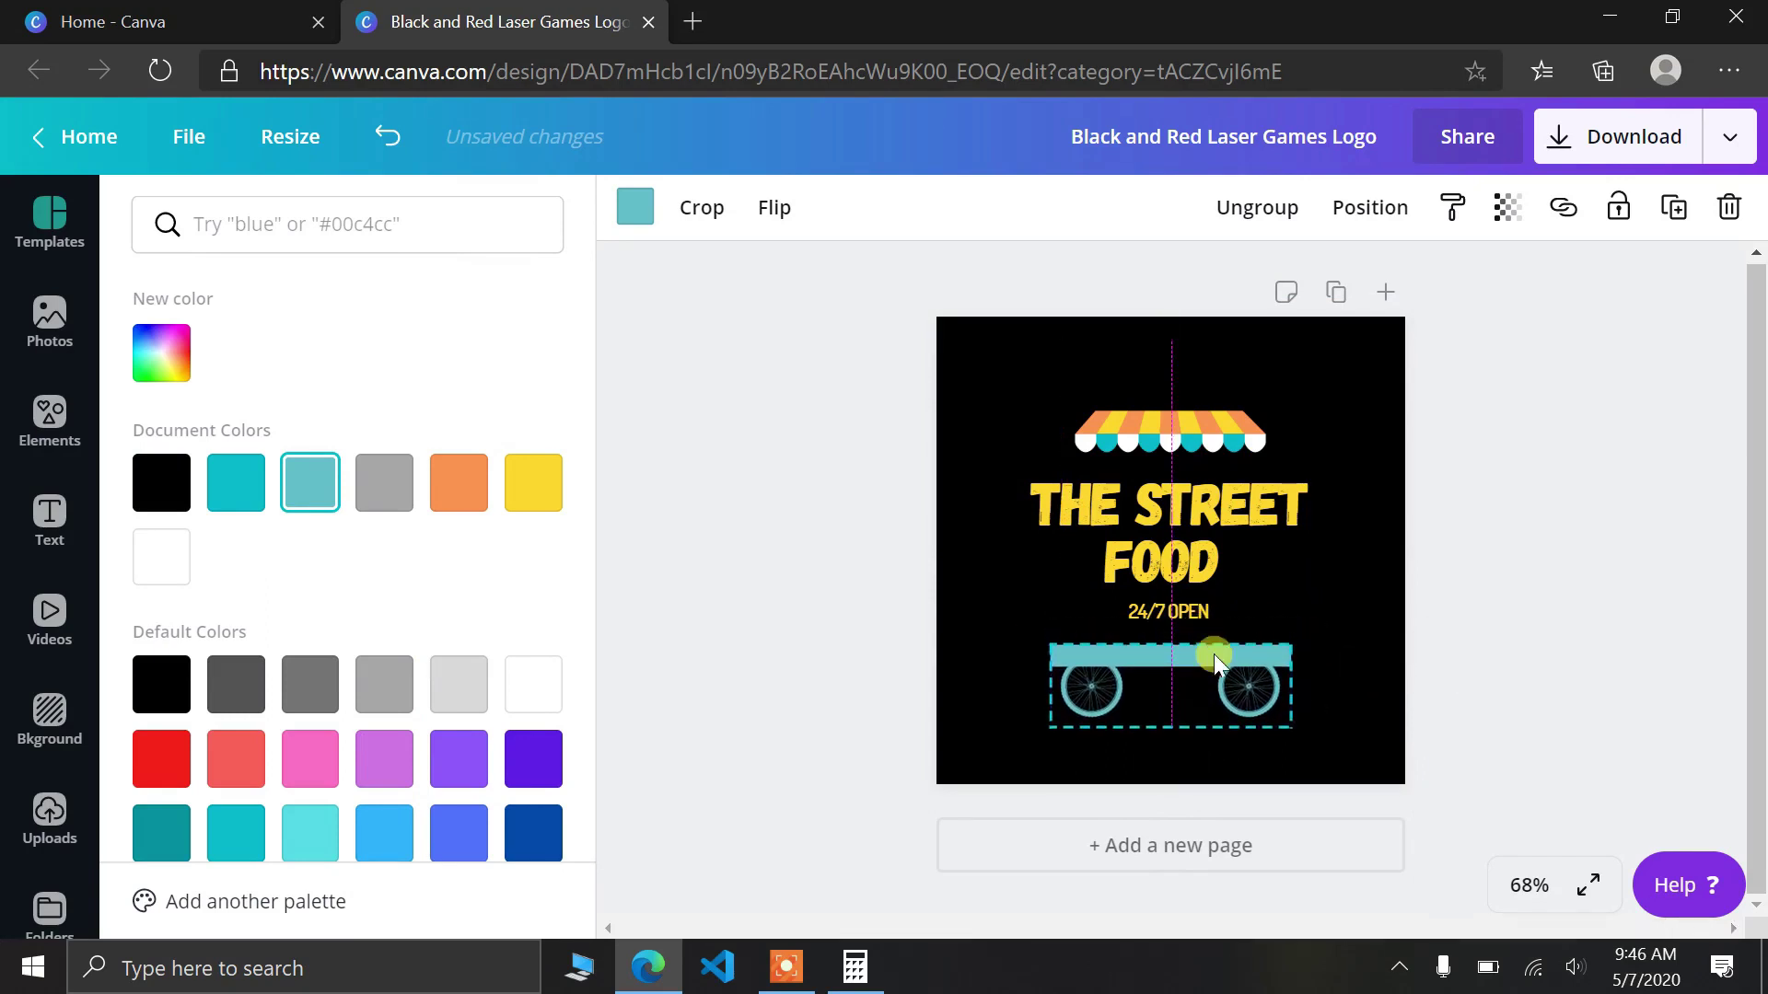
- Enlarge the awning graphic to about the cart base's width and move it higher, centered above the headline
left_click(1202, 433)
left_click_drag(1280, 350, 1326, 331)
left_click_drag(1234, 369, 1194, 374)
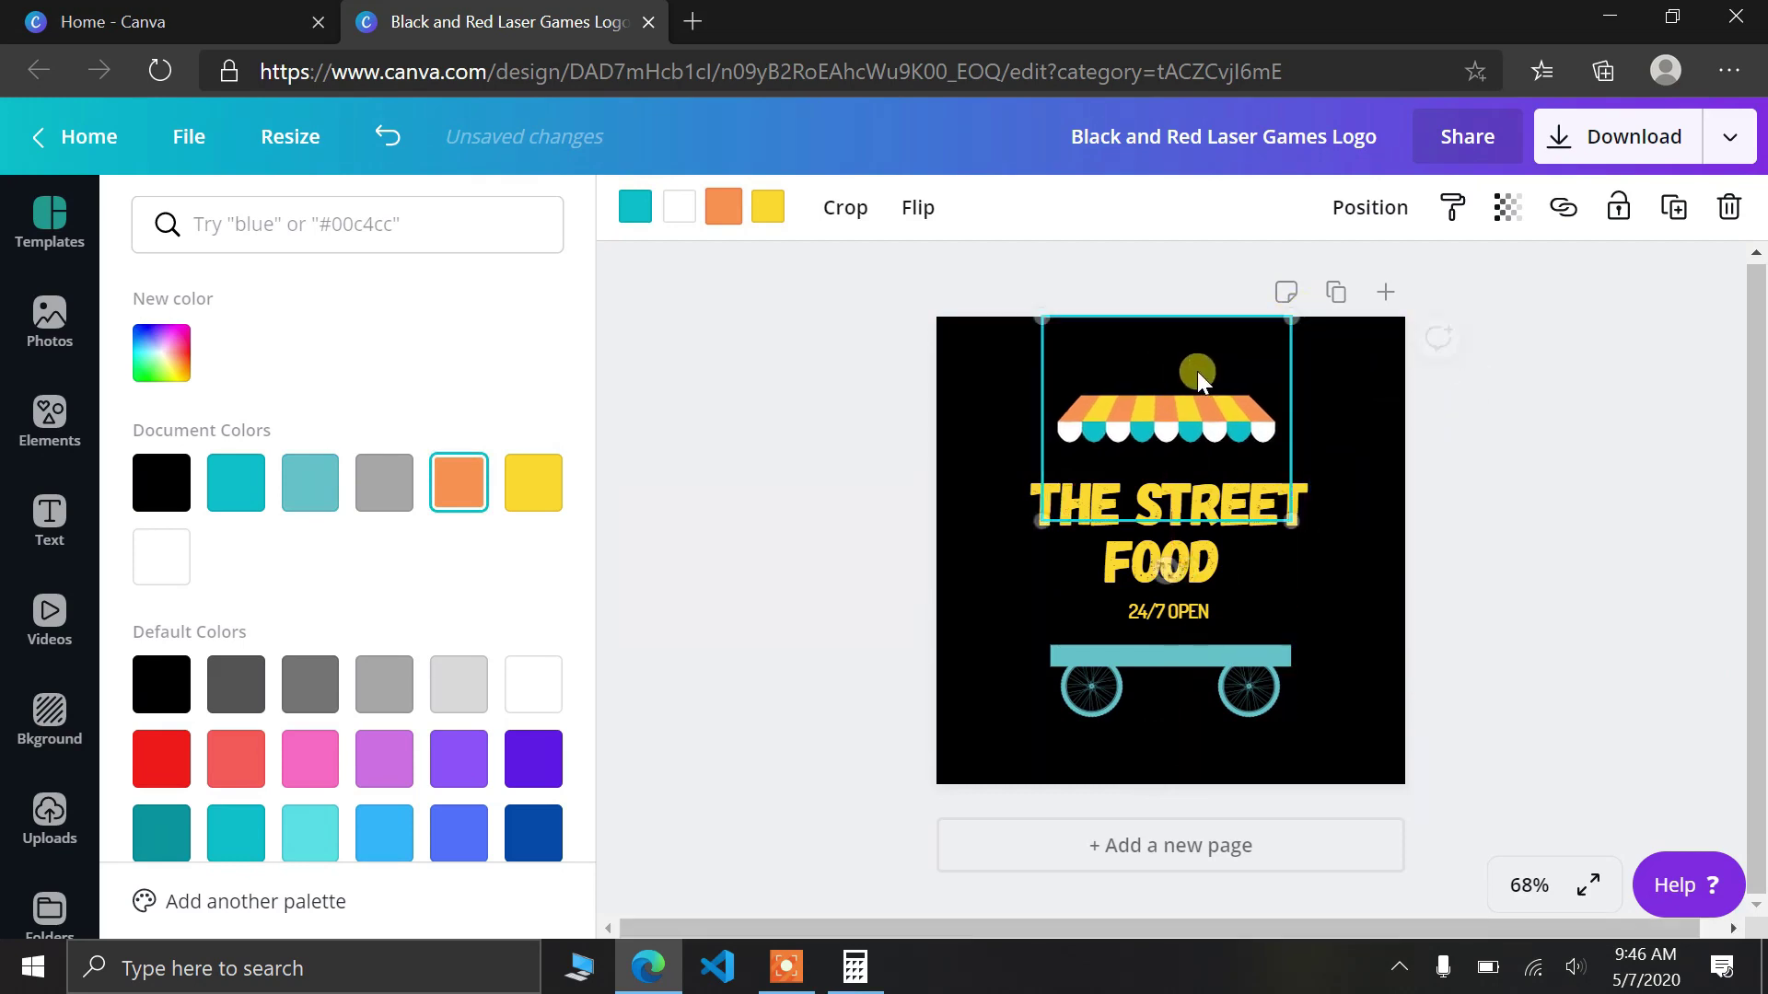
left_click_drag(1044, 522, 1052, 513)
left_click_drag(1152, 363, 1148, 337)
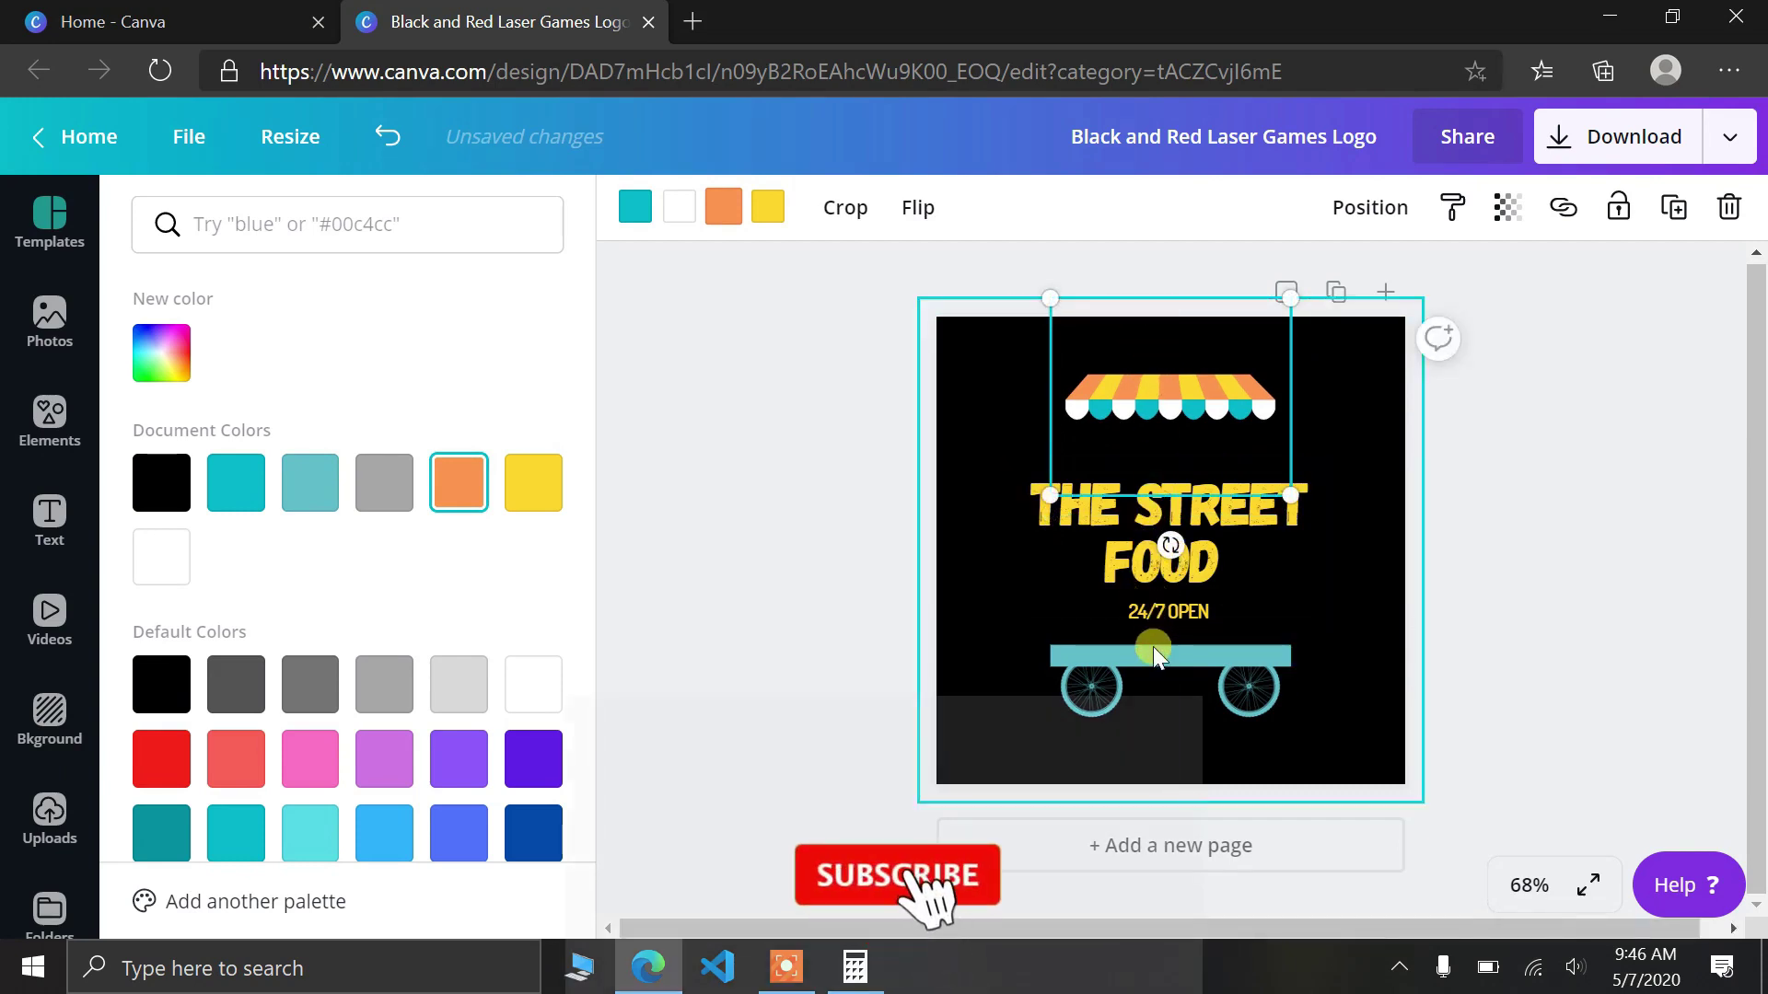
- Move the cart base lower and enlarge the text group until the headline's font size is 49.3
left_click_drag(1154, 658, 1158, 682)
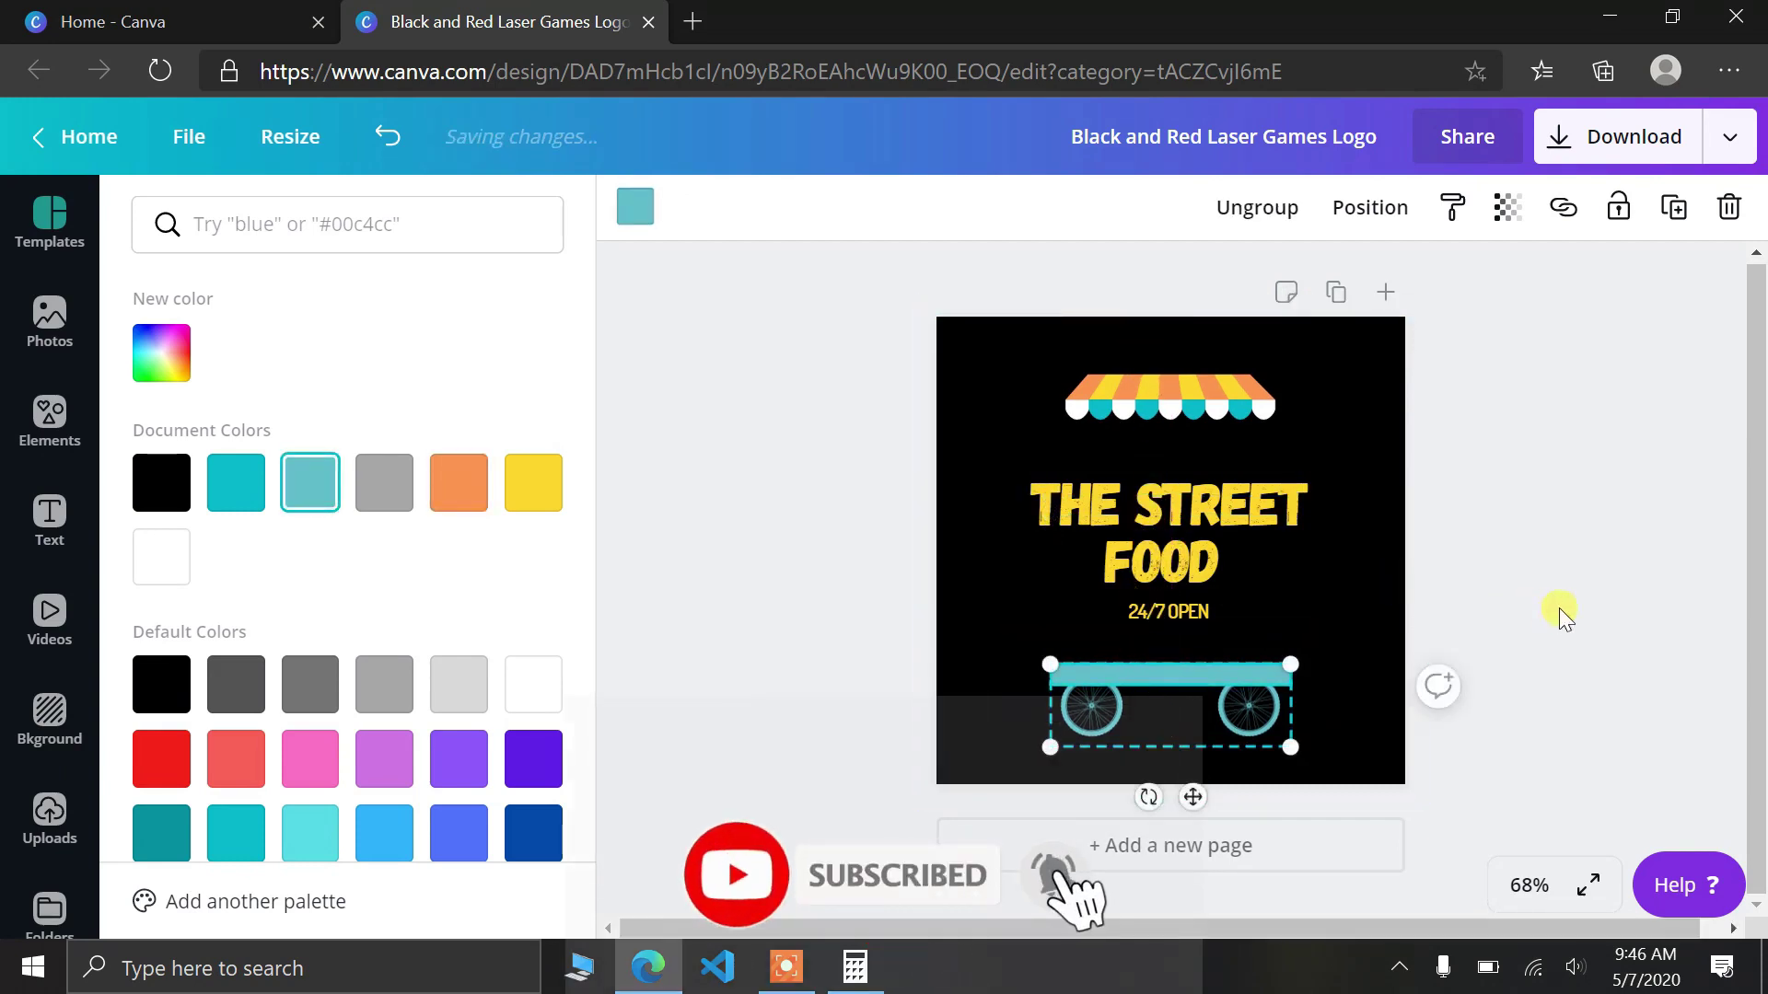
left_click(1109, 538)
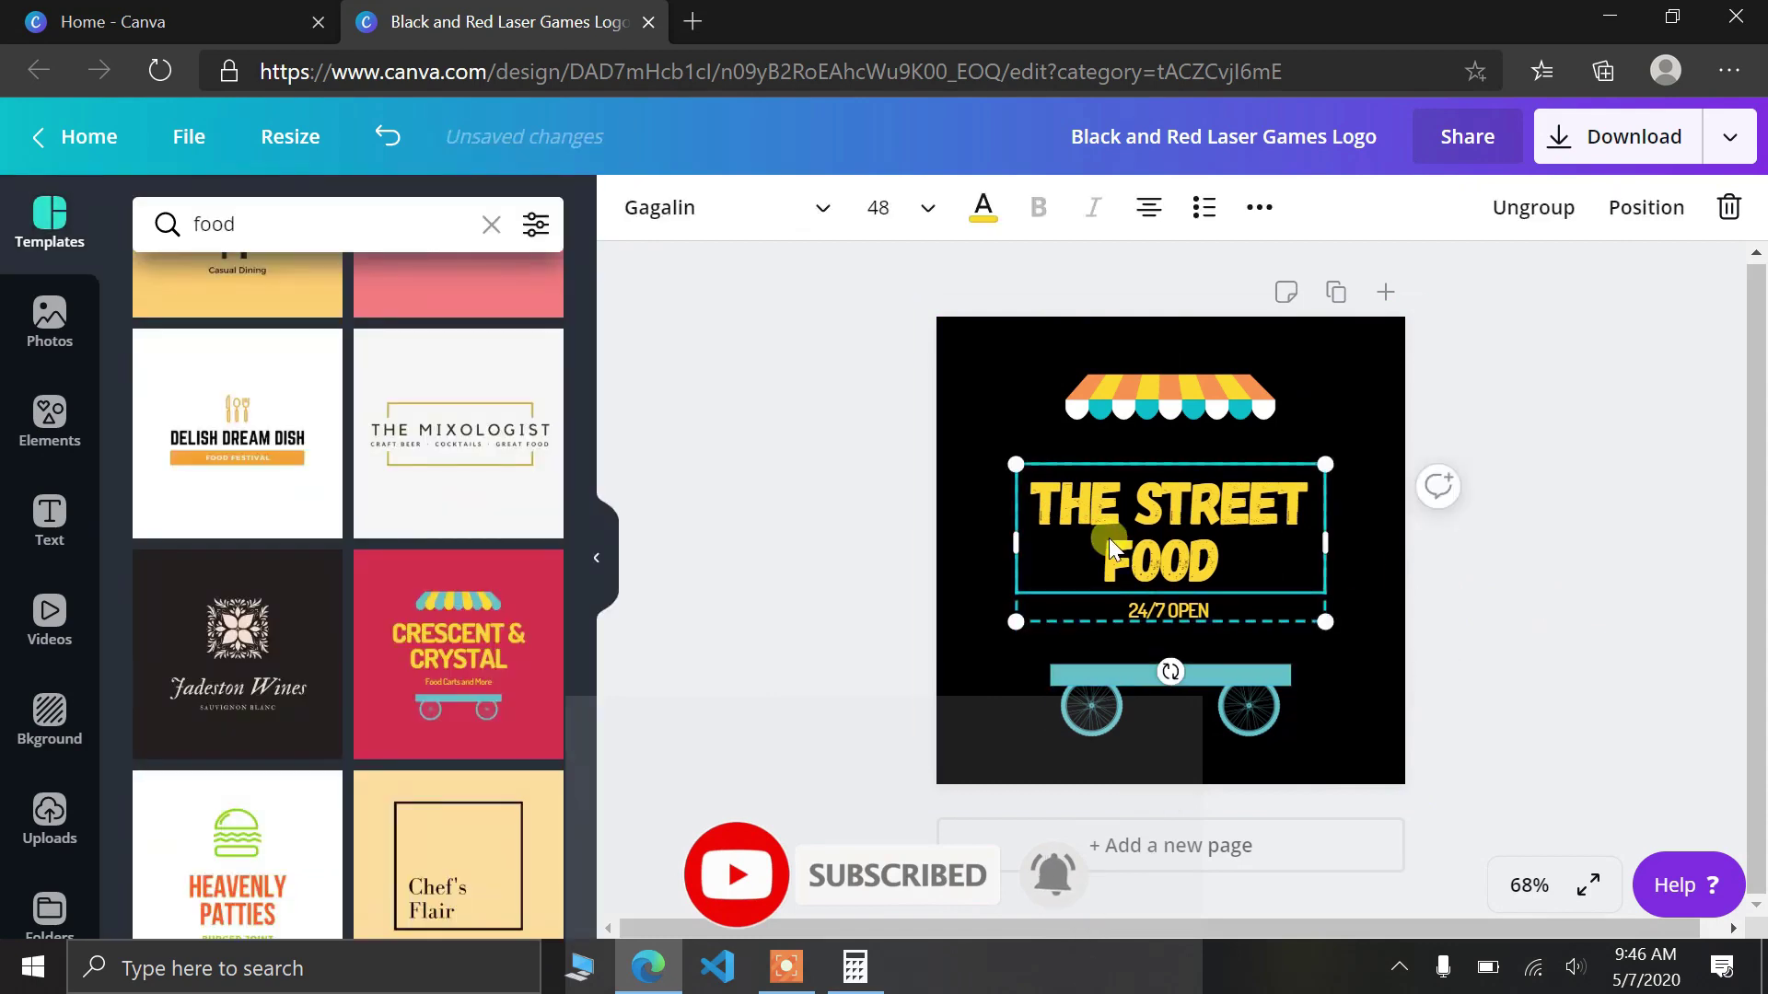
left_click(1325, 466)
left_click_drag(1330, 471, 1339, 464)
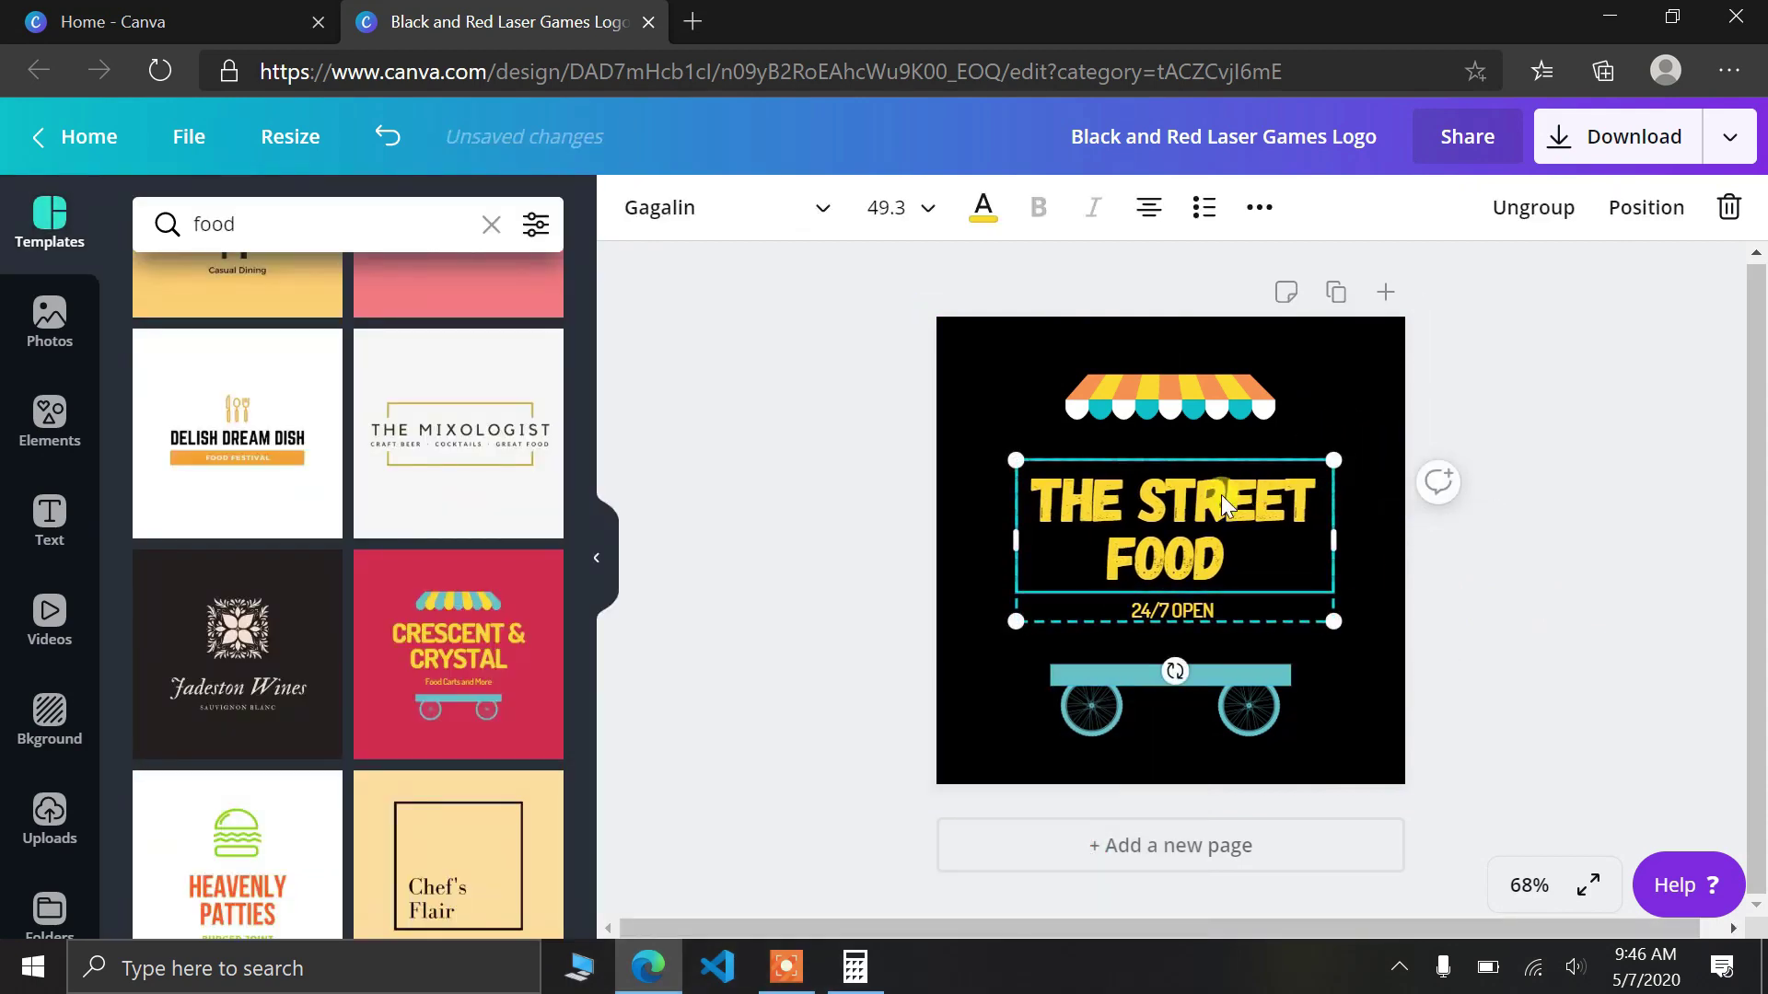
- Set the font size of the "24/7 OPEN" tagline to 20
left_click(1186, 612)
double_click(1194, 611)
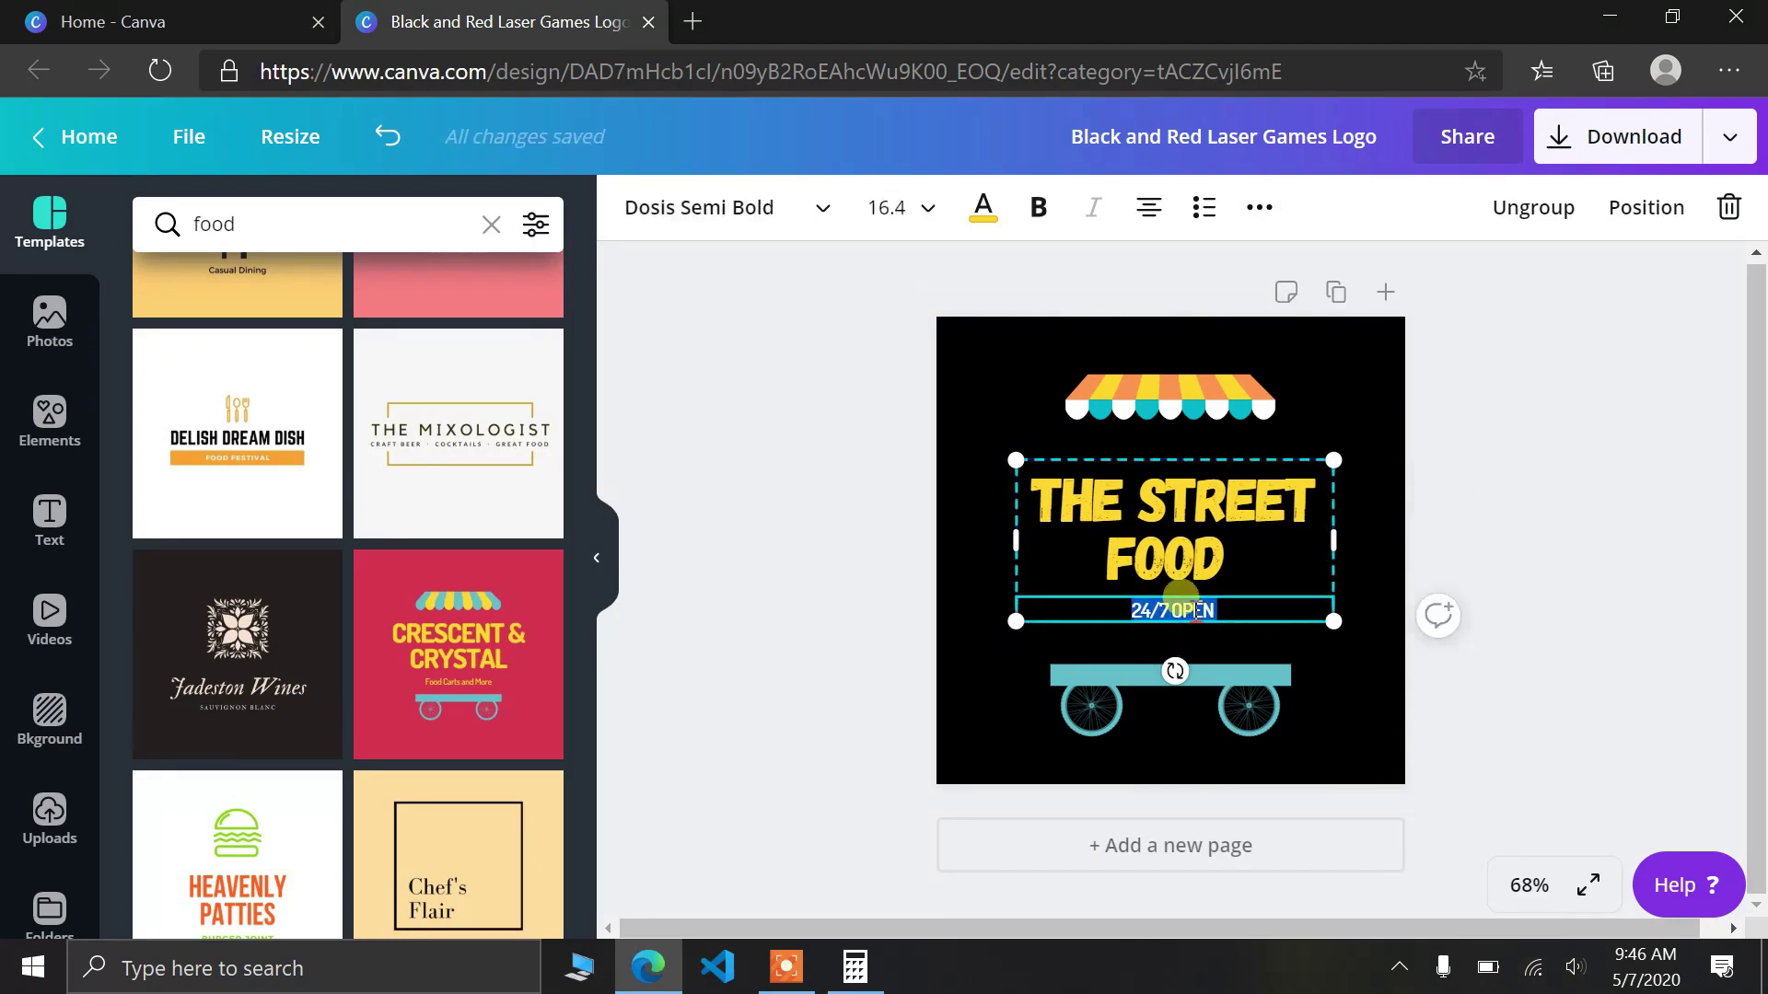
left_click(888, 206)
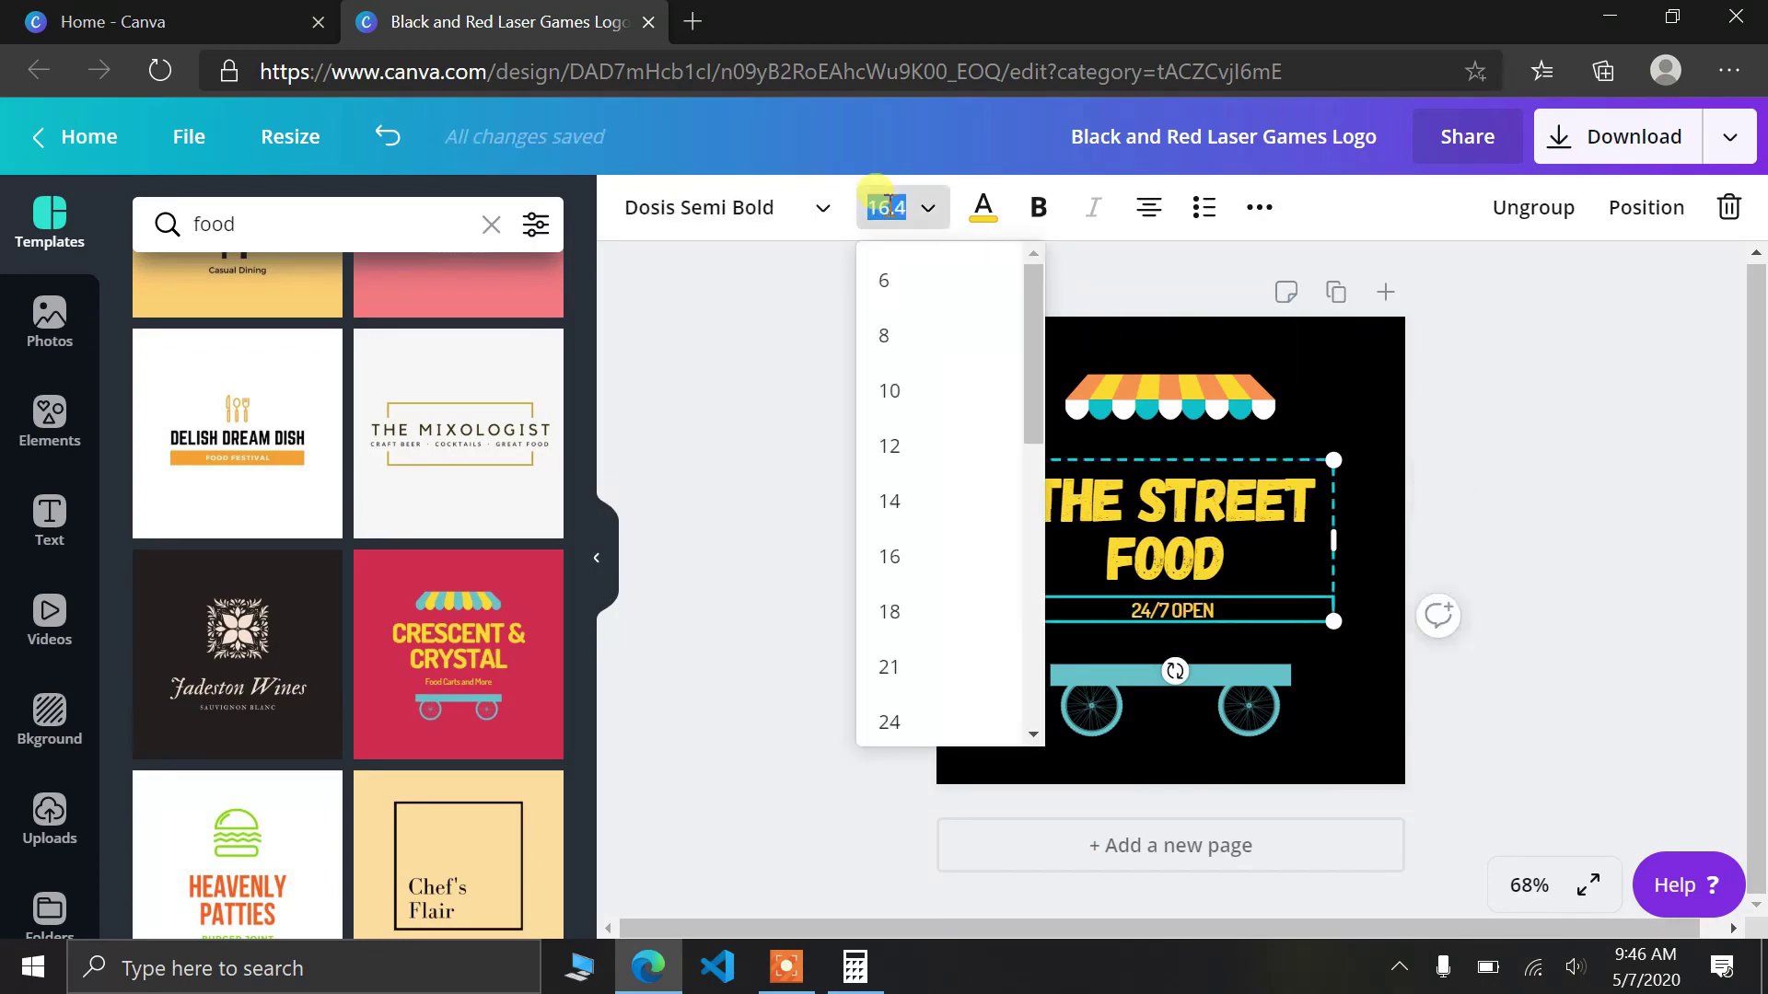
type("20")
key("Return")
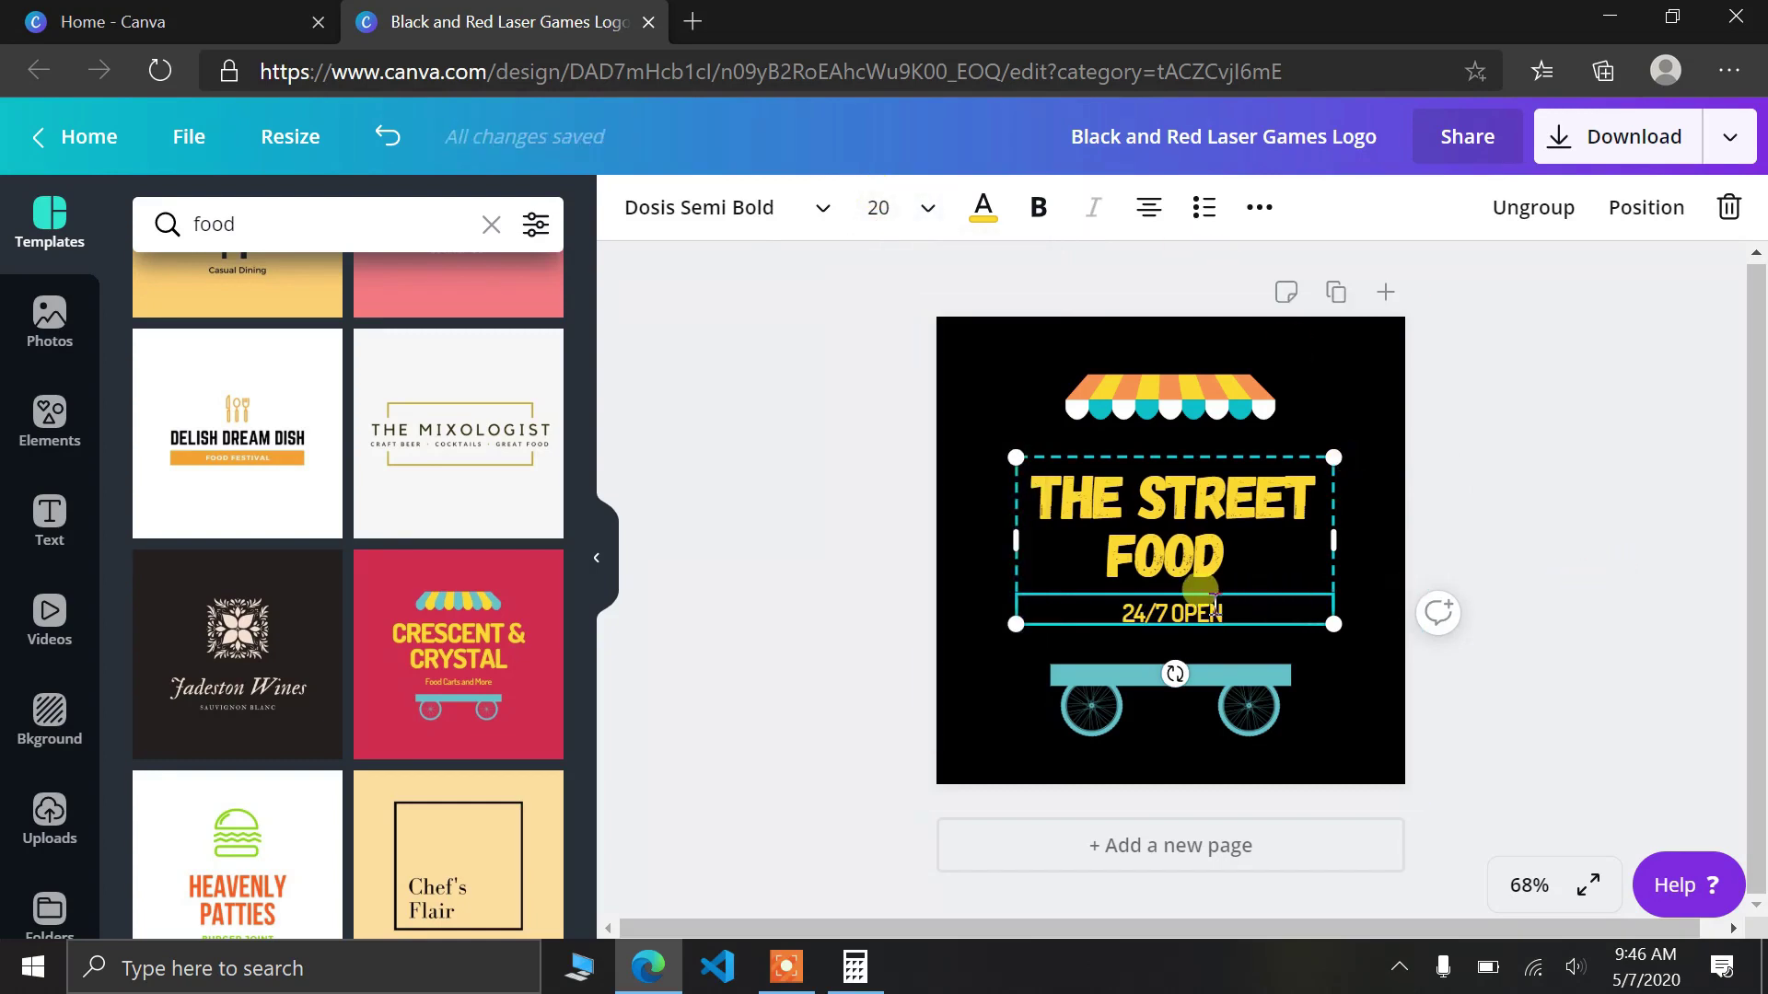
- Set the text color of the "24/7 OPEN" tagline to white
double_click(1213, 608)
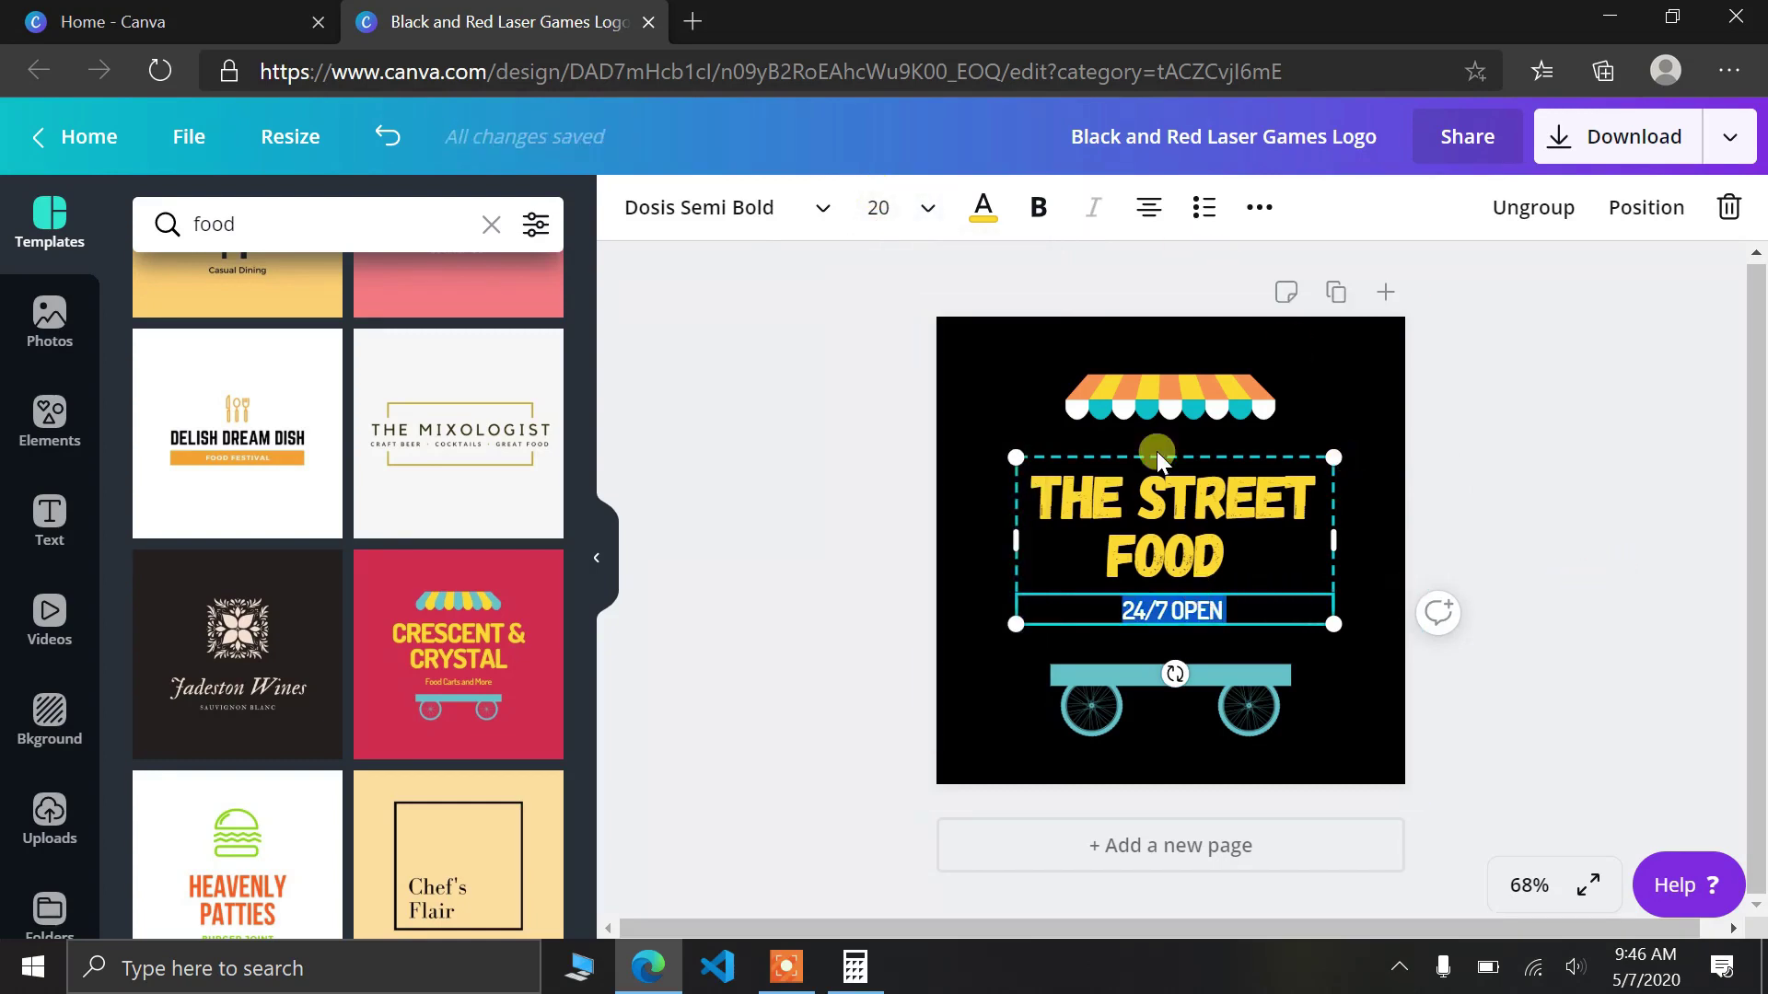
left_click(984, 208)
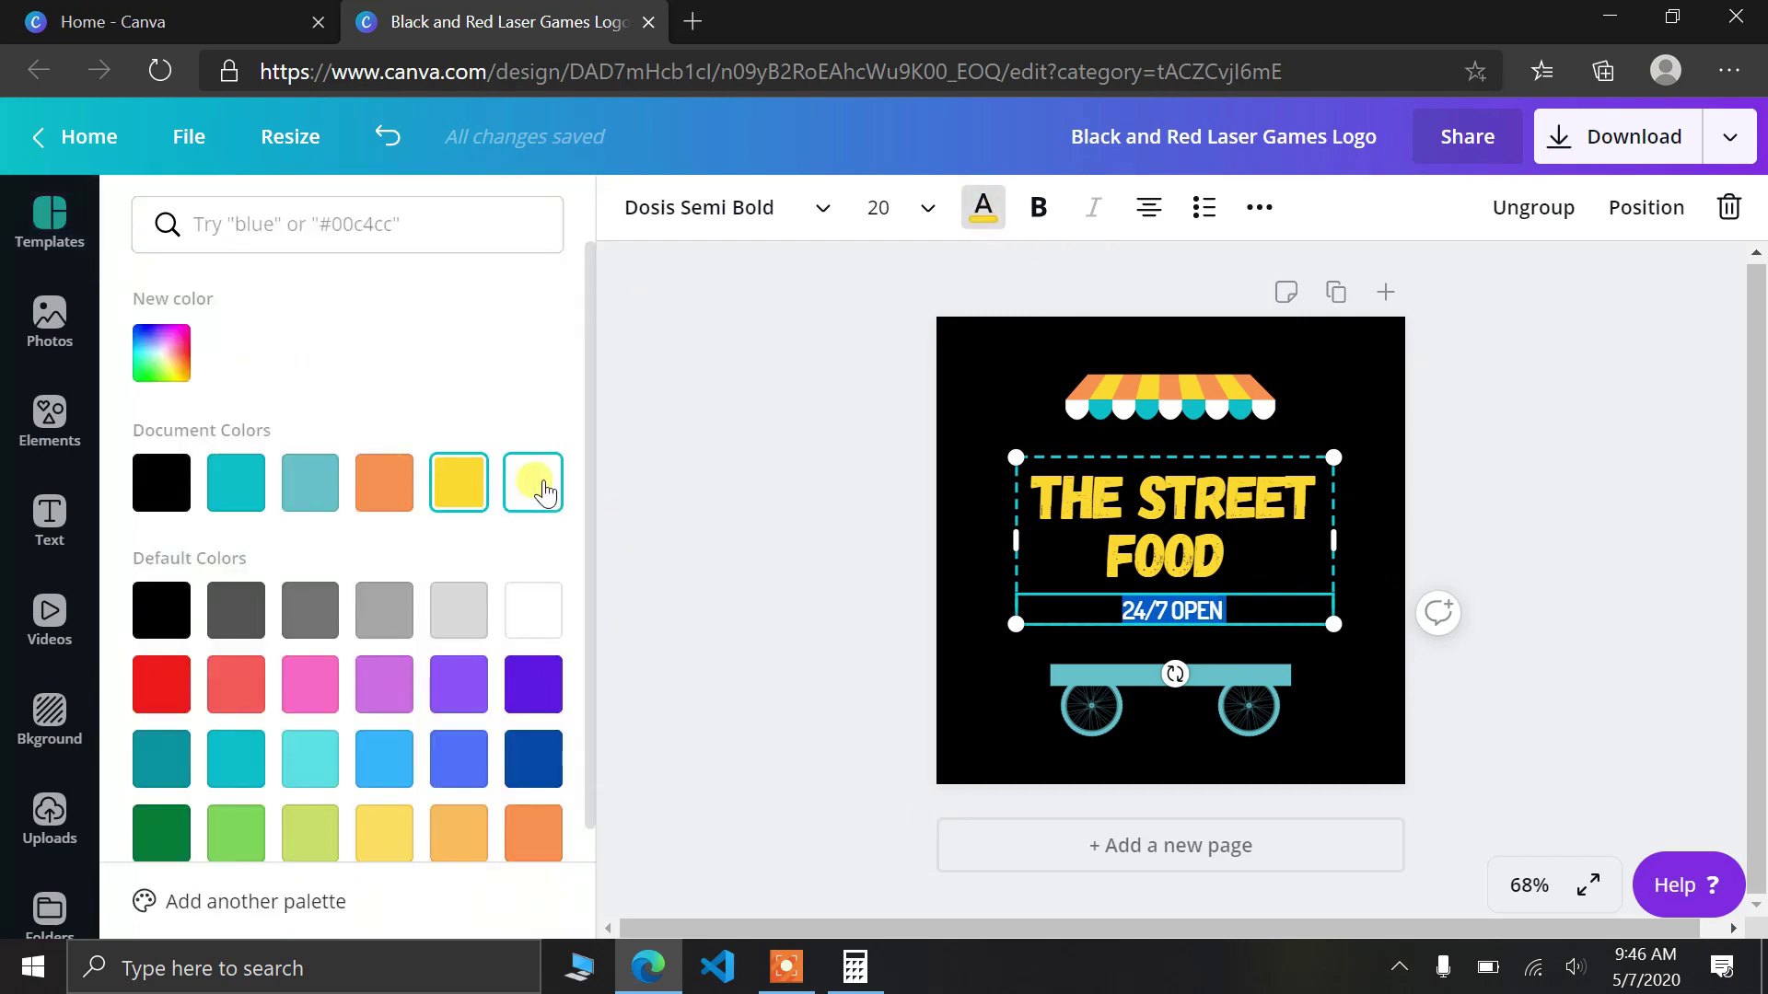
left_click(532, 482)
left_click(845, 532)
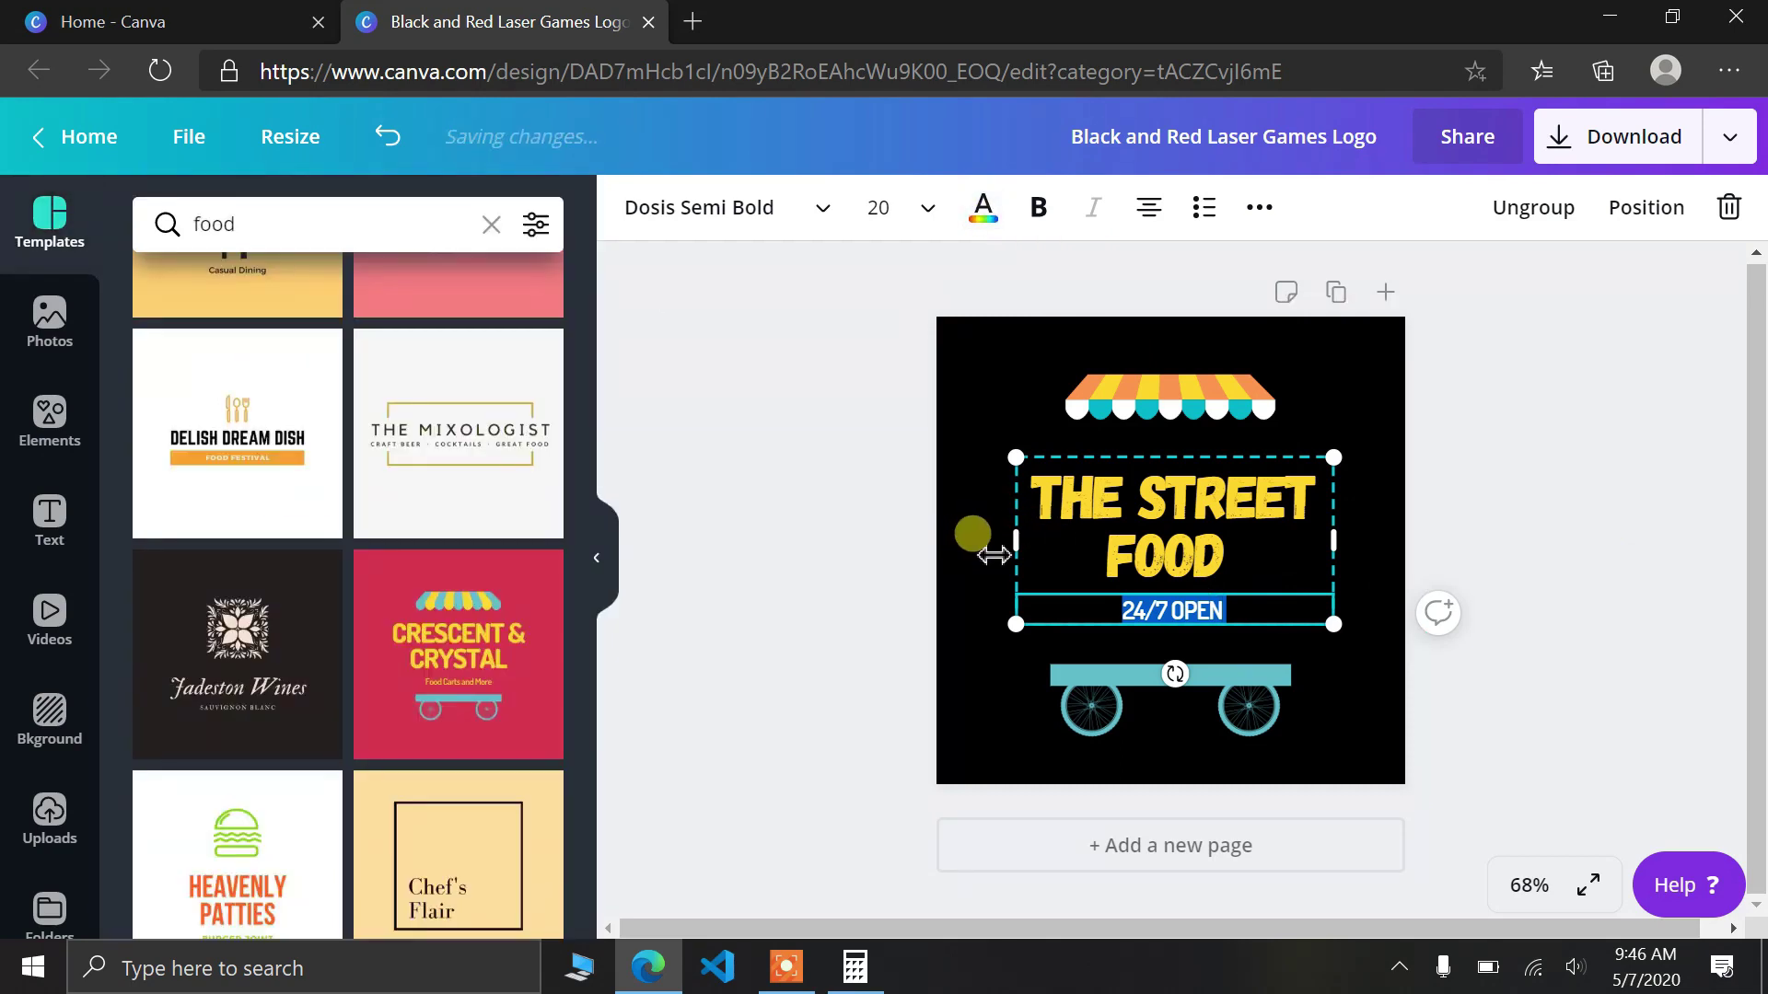
left_click(1264, 517)
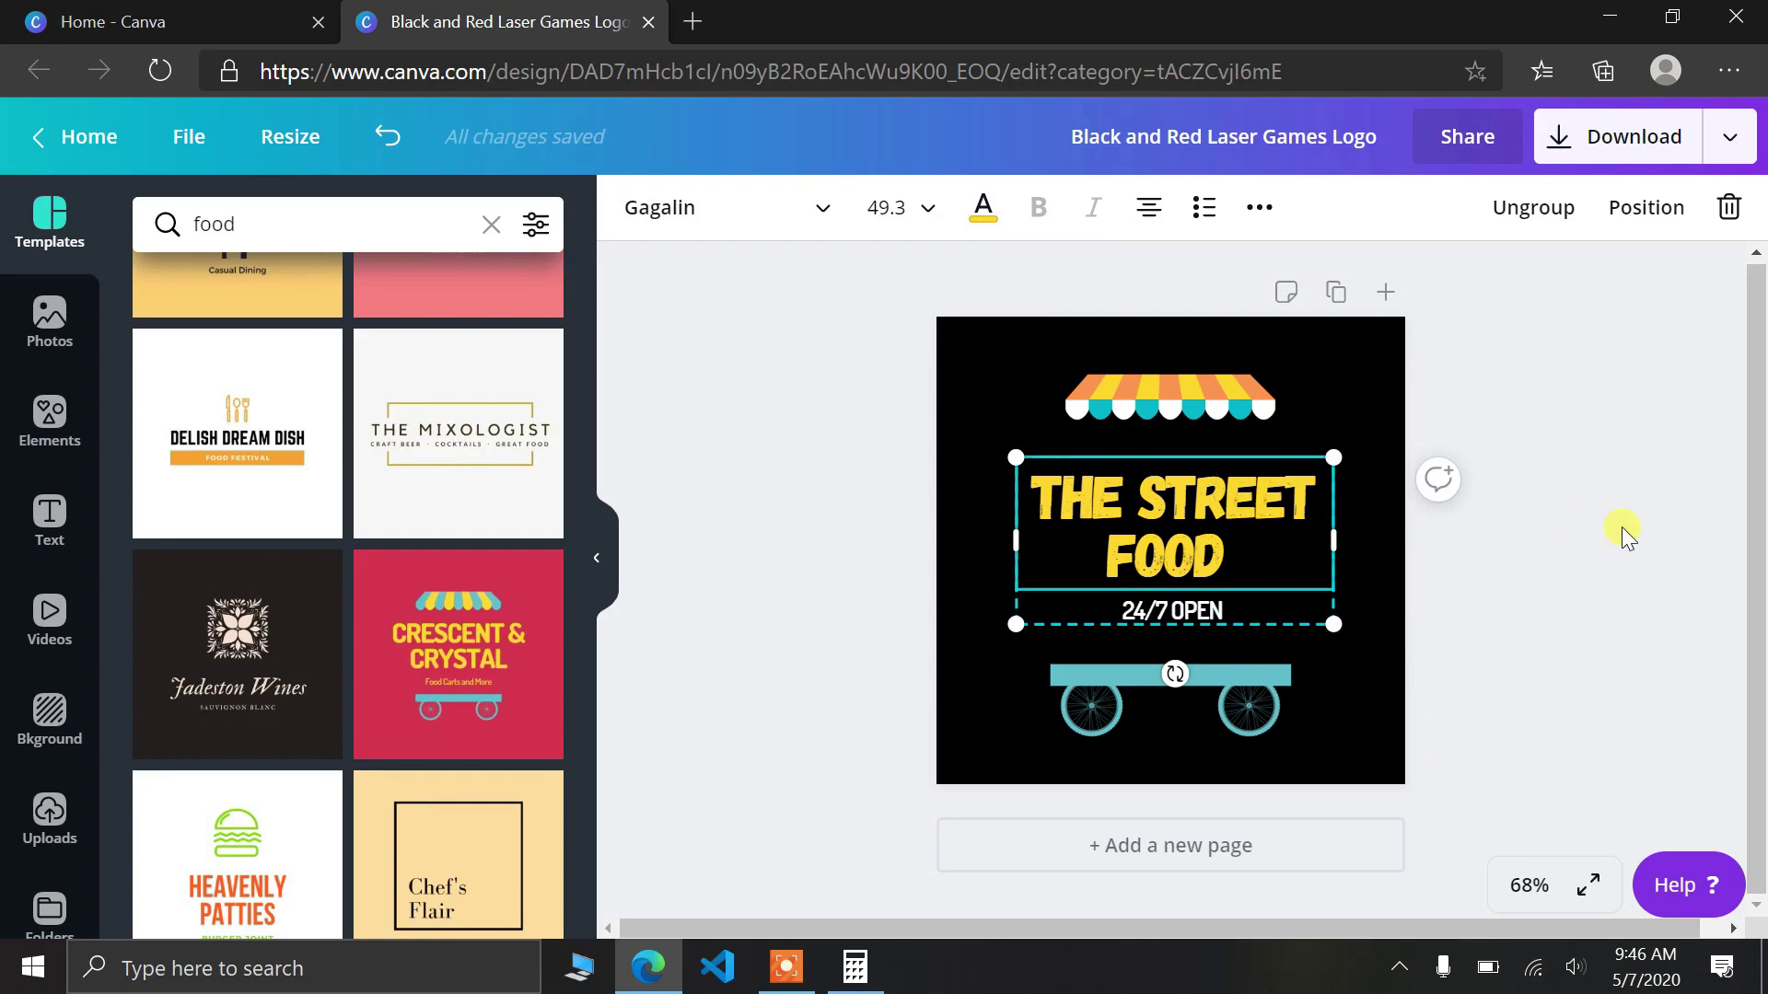
triple_click(1168, 501)
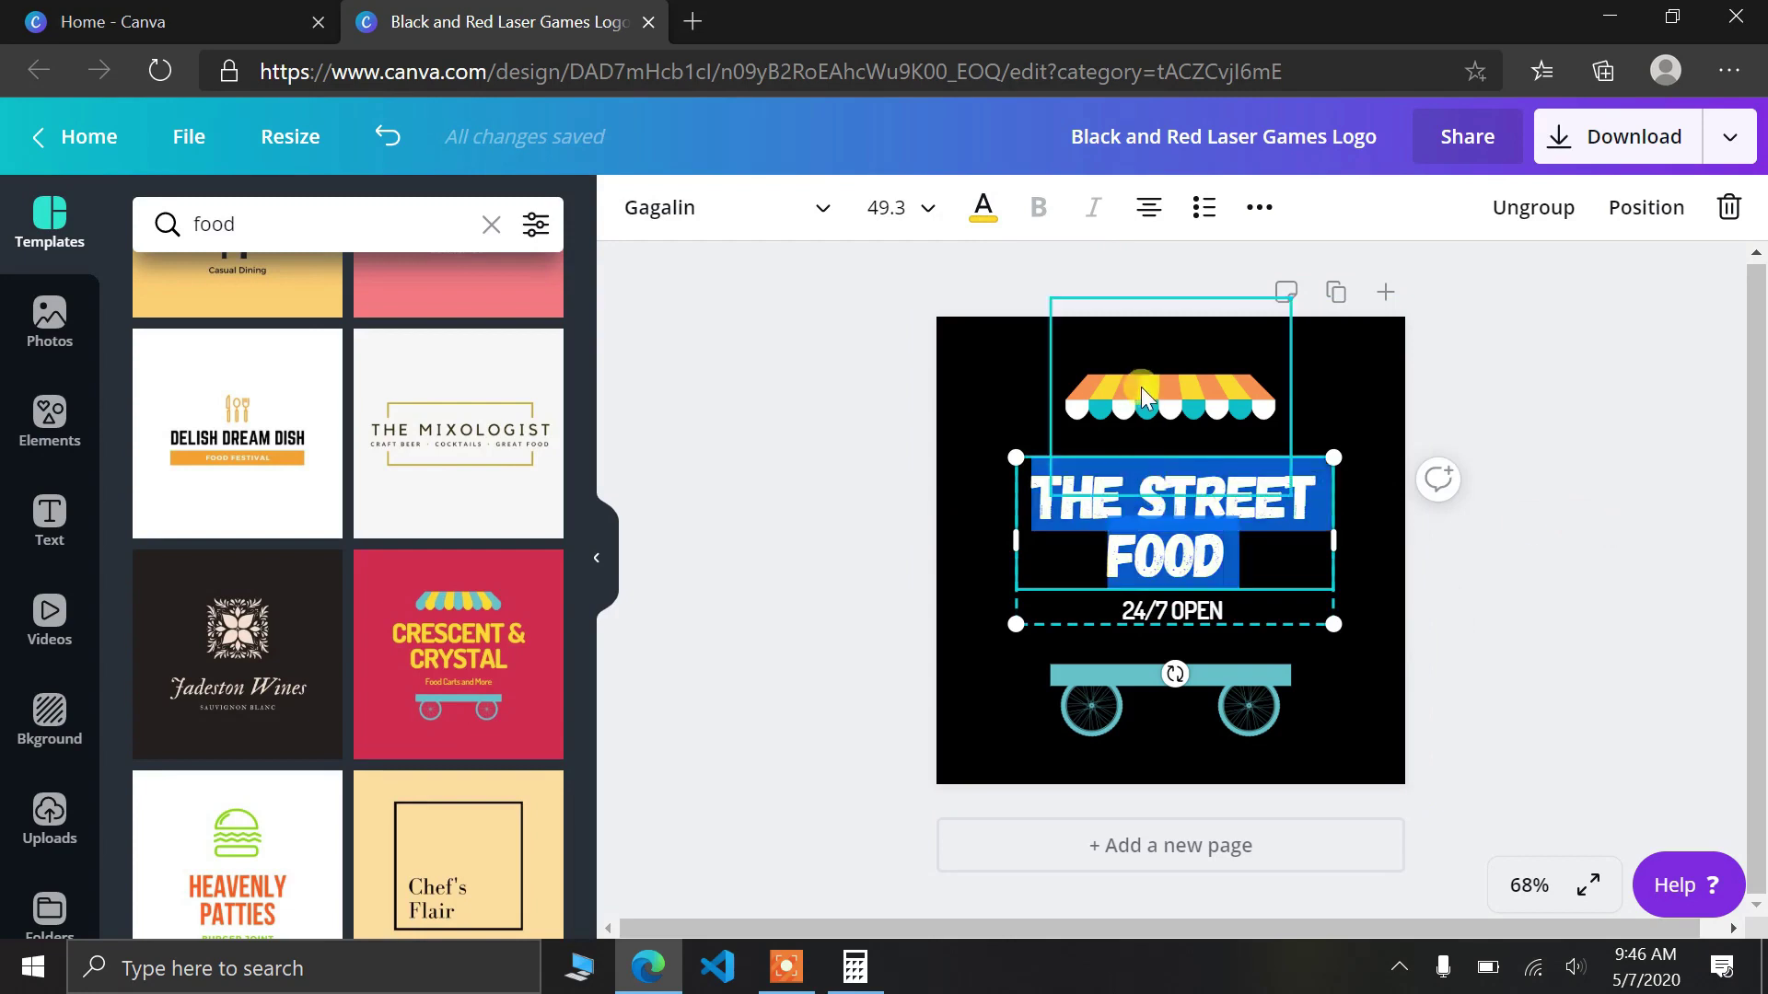
left_click(1694, 667)
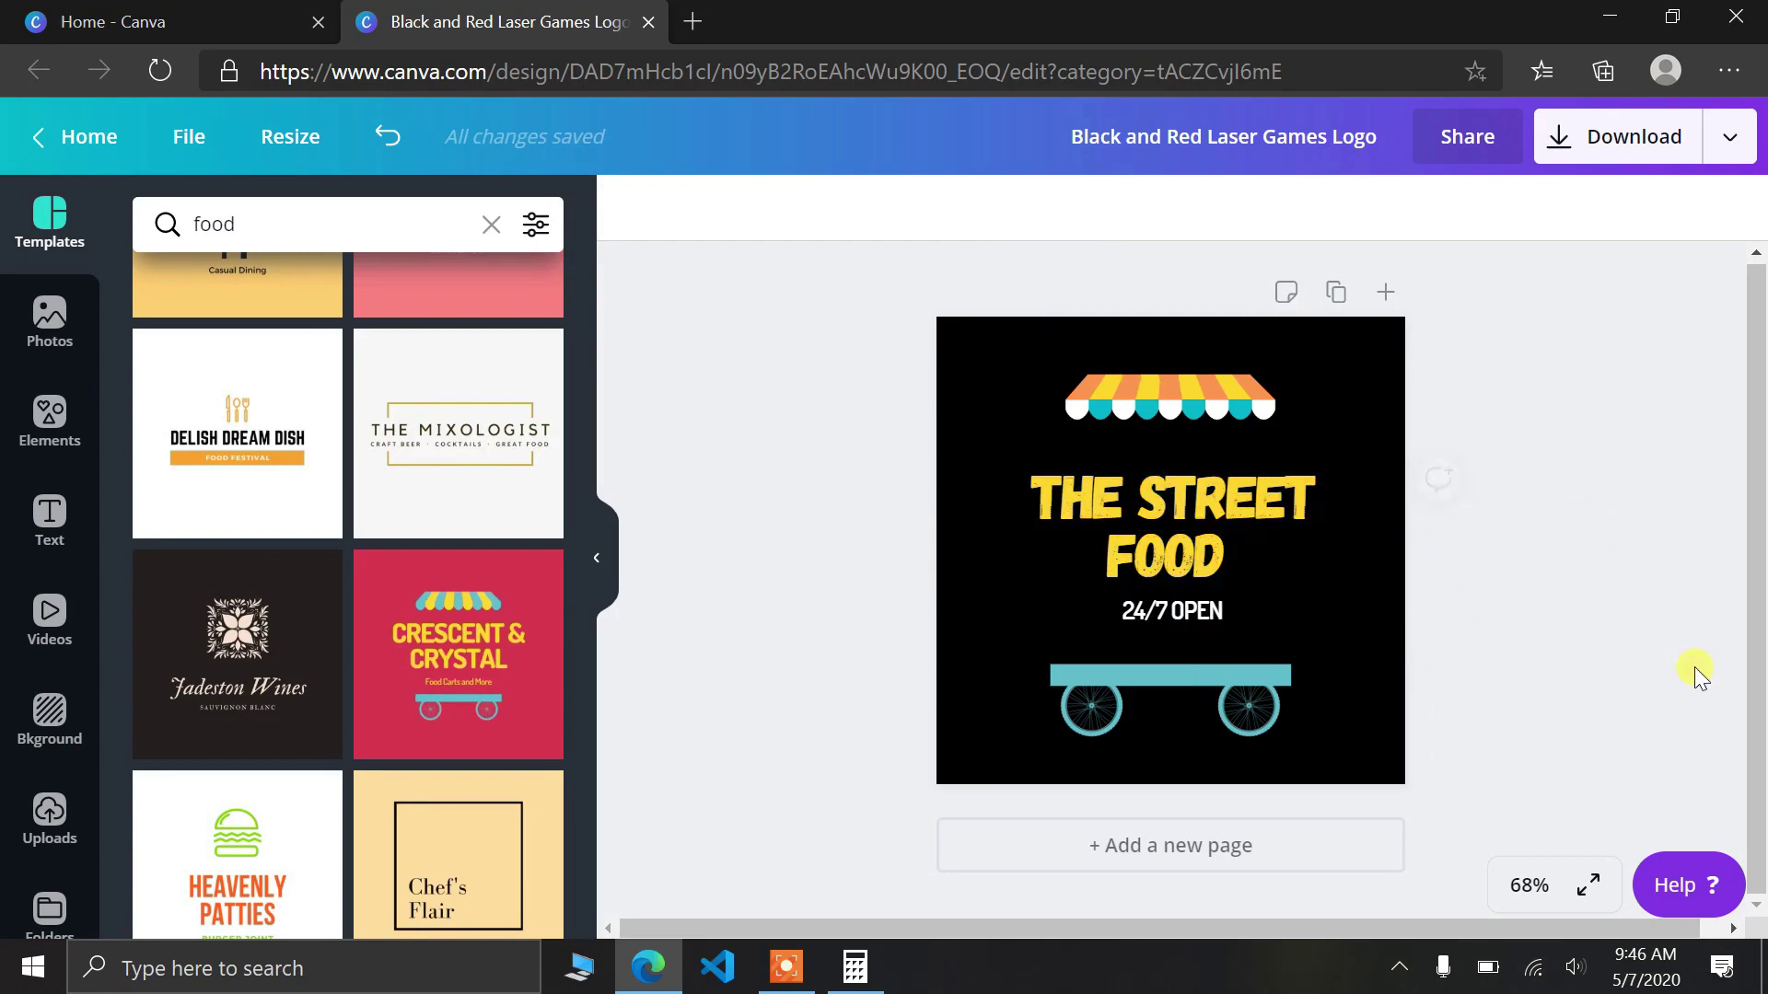
- Change the color of the cart base's horizontal bed to white
left_click(1183, 681)
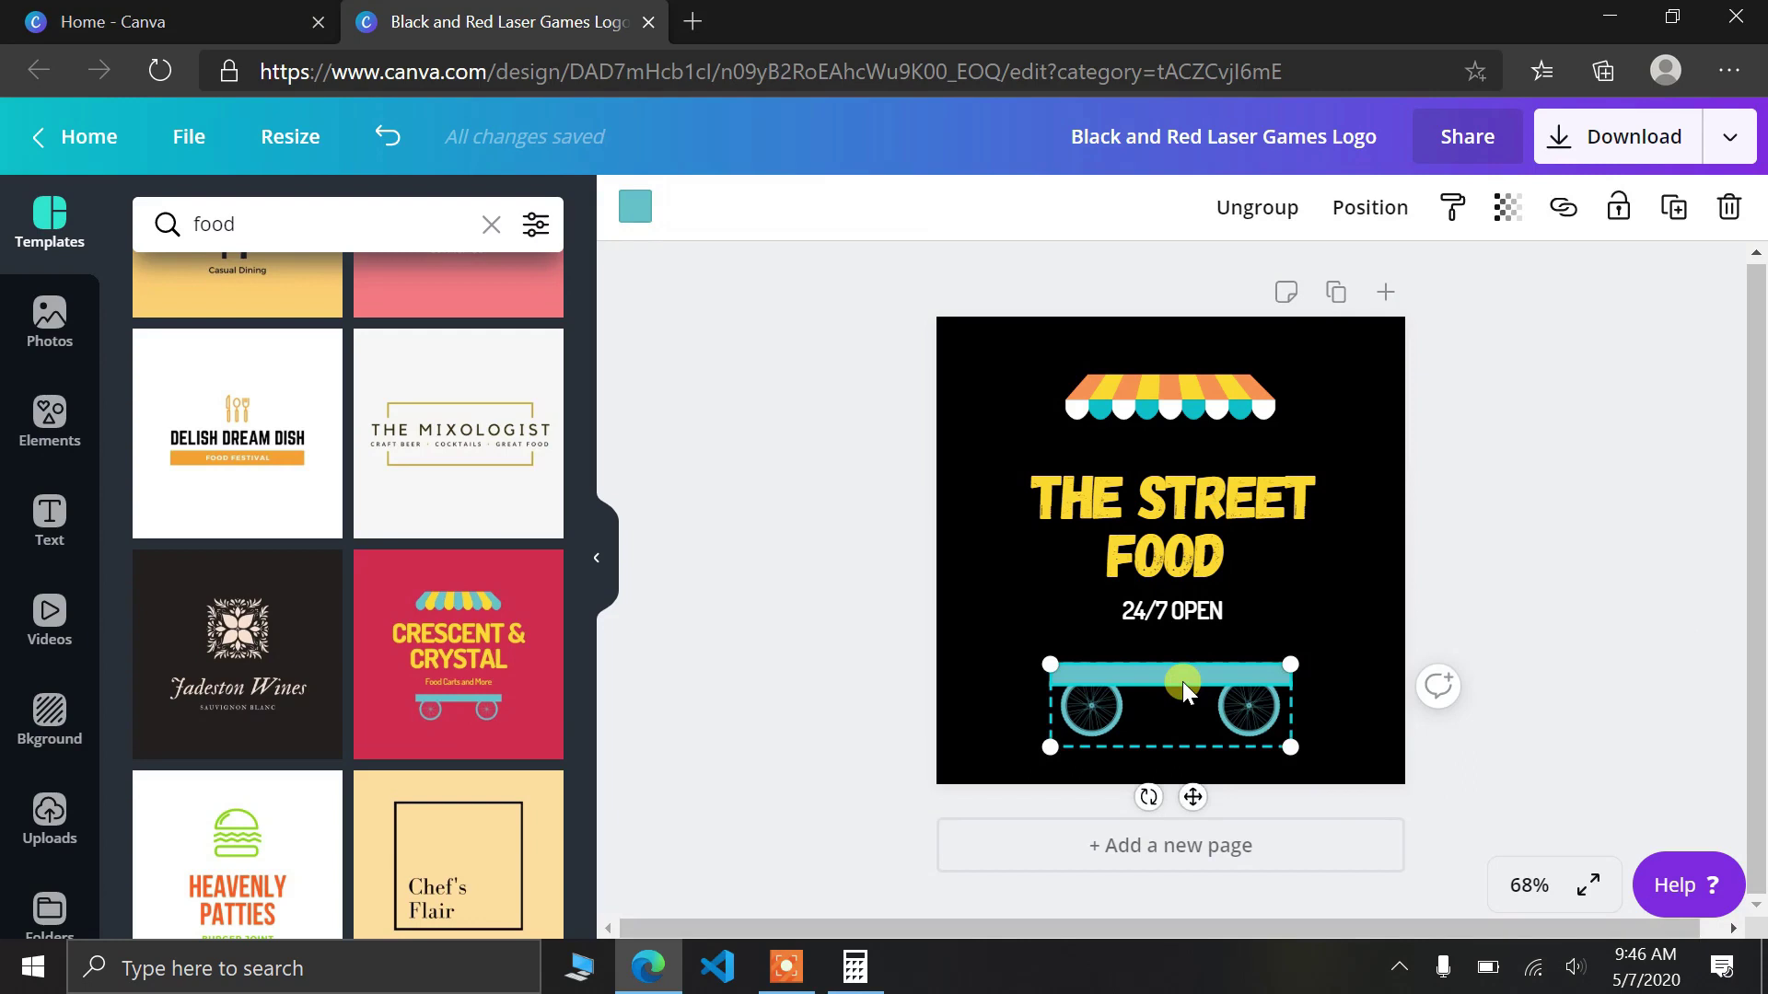
left_click(631, 208)
left_click(533, 482)
left_click(944, 551)
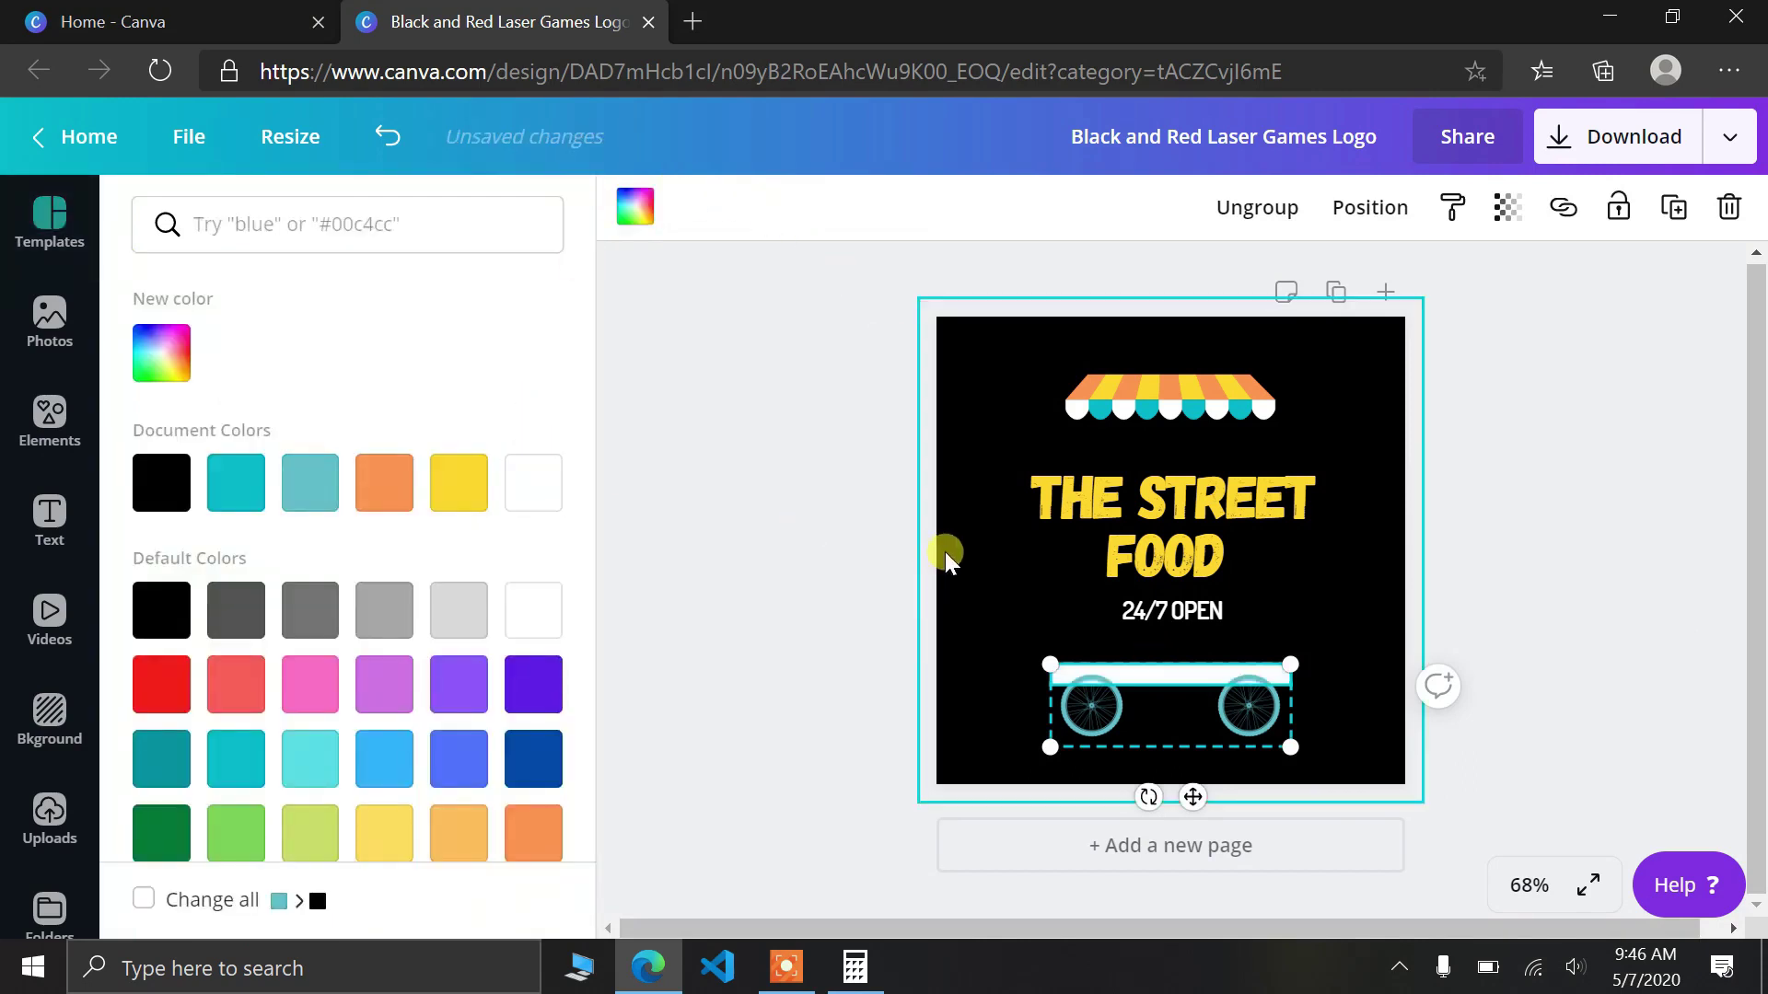
- Change the color of the cart's left wheel to white
left_click(1081, 715)
double_click(1081, 714)
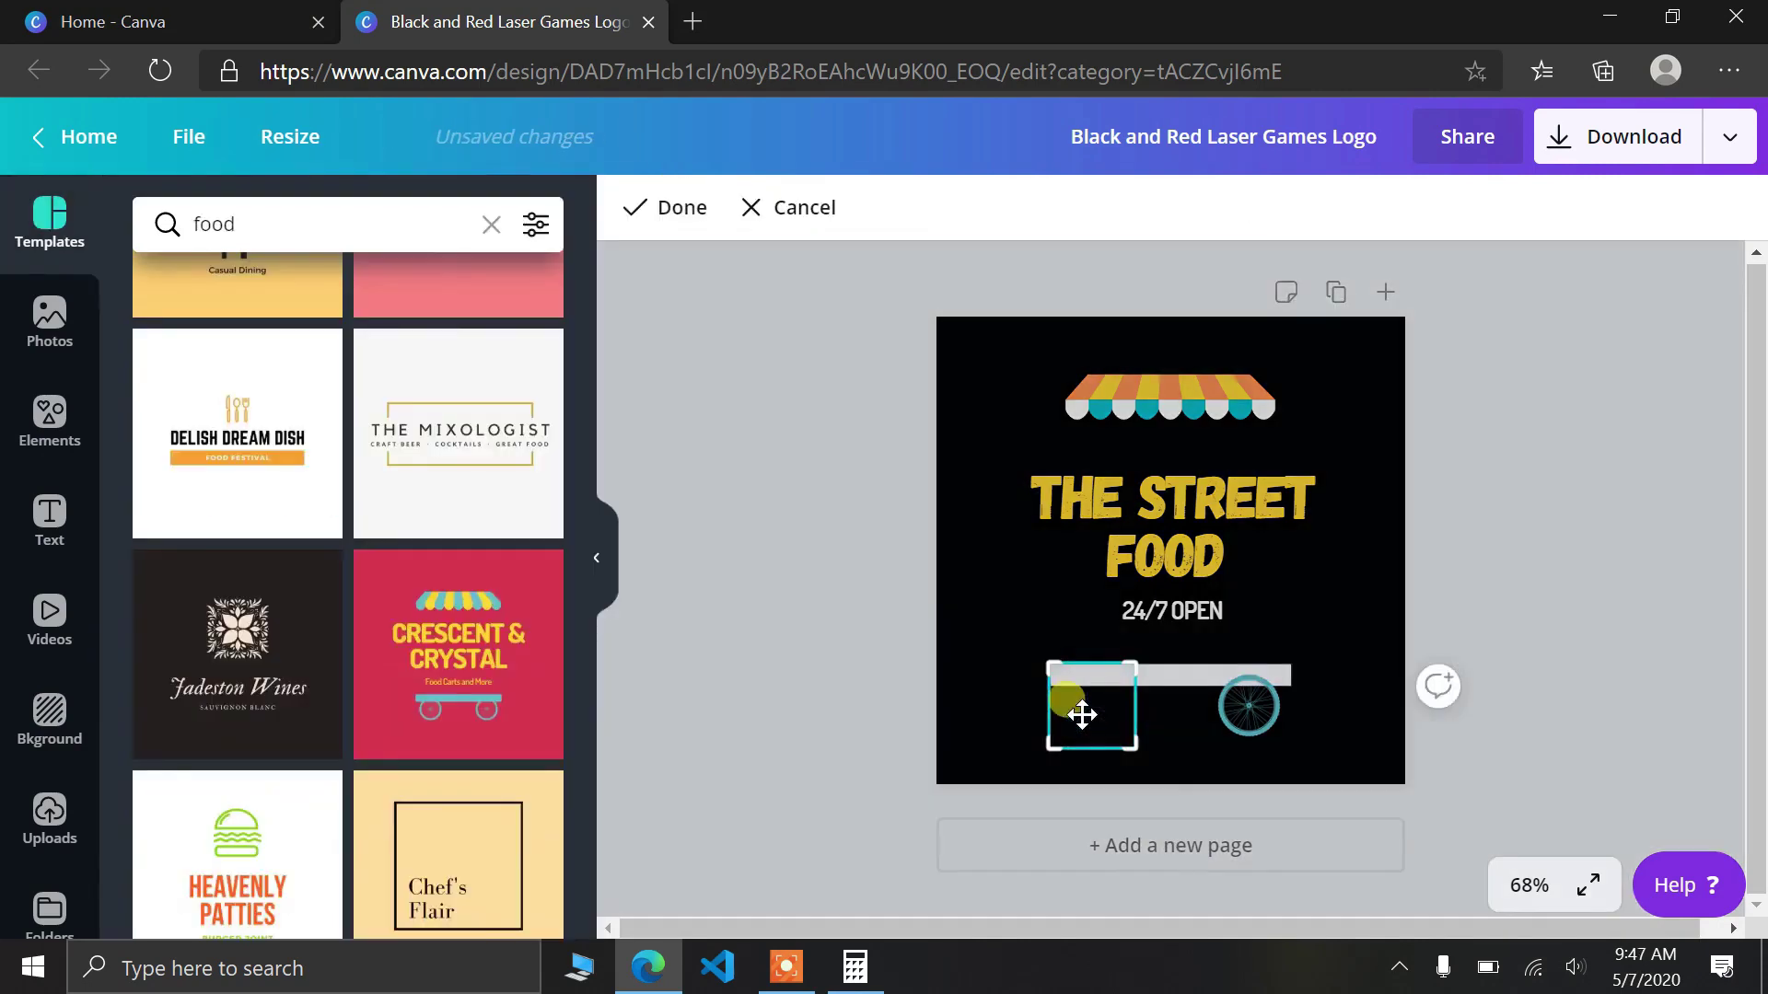
left_click(1119, 727)
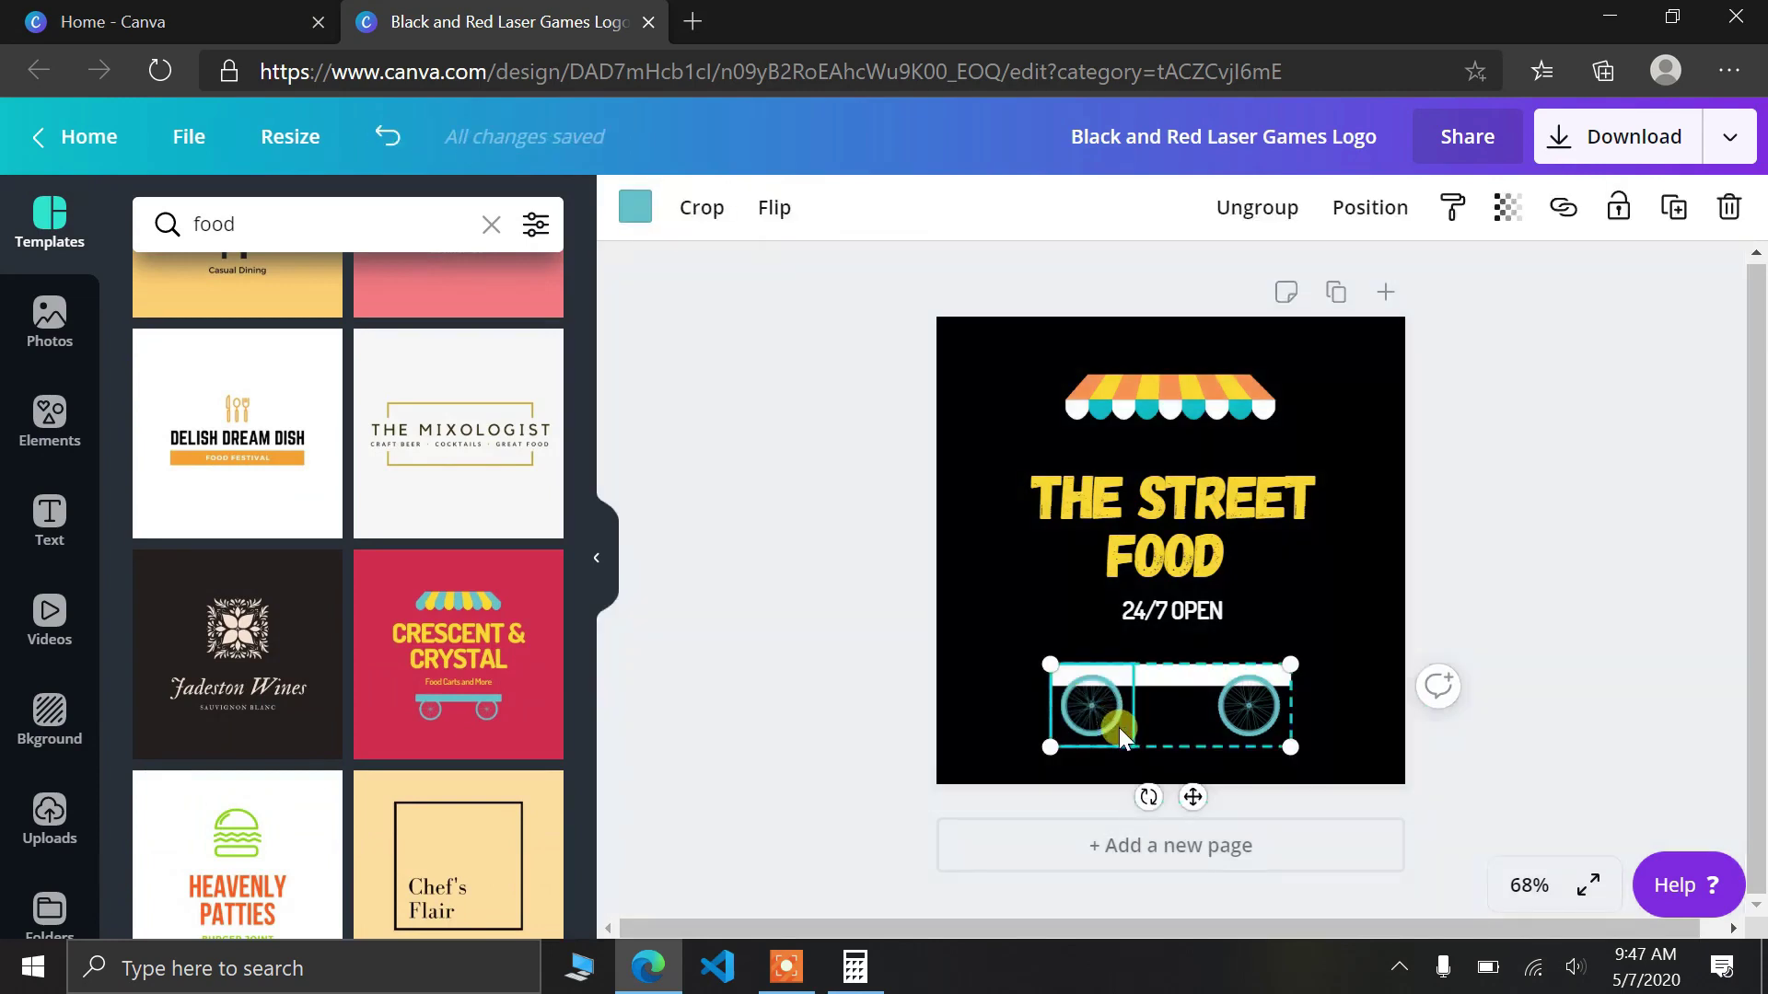
left_click(1107, 721)
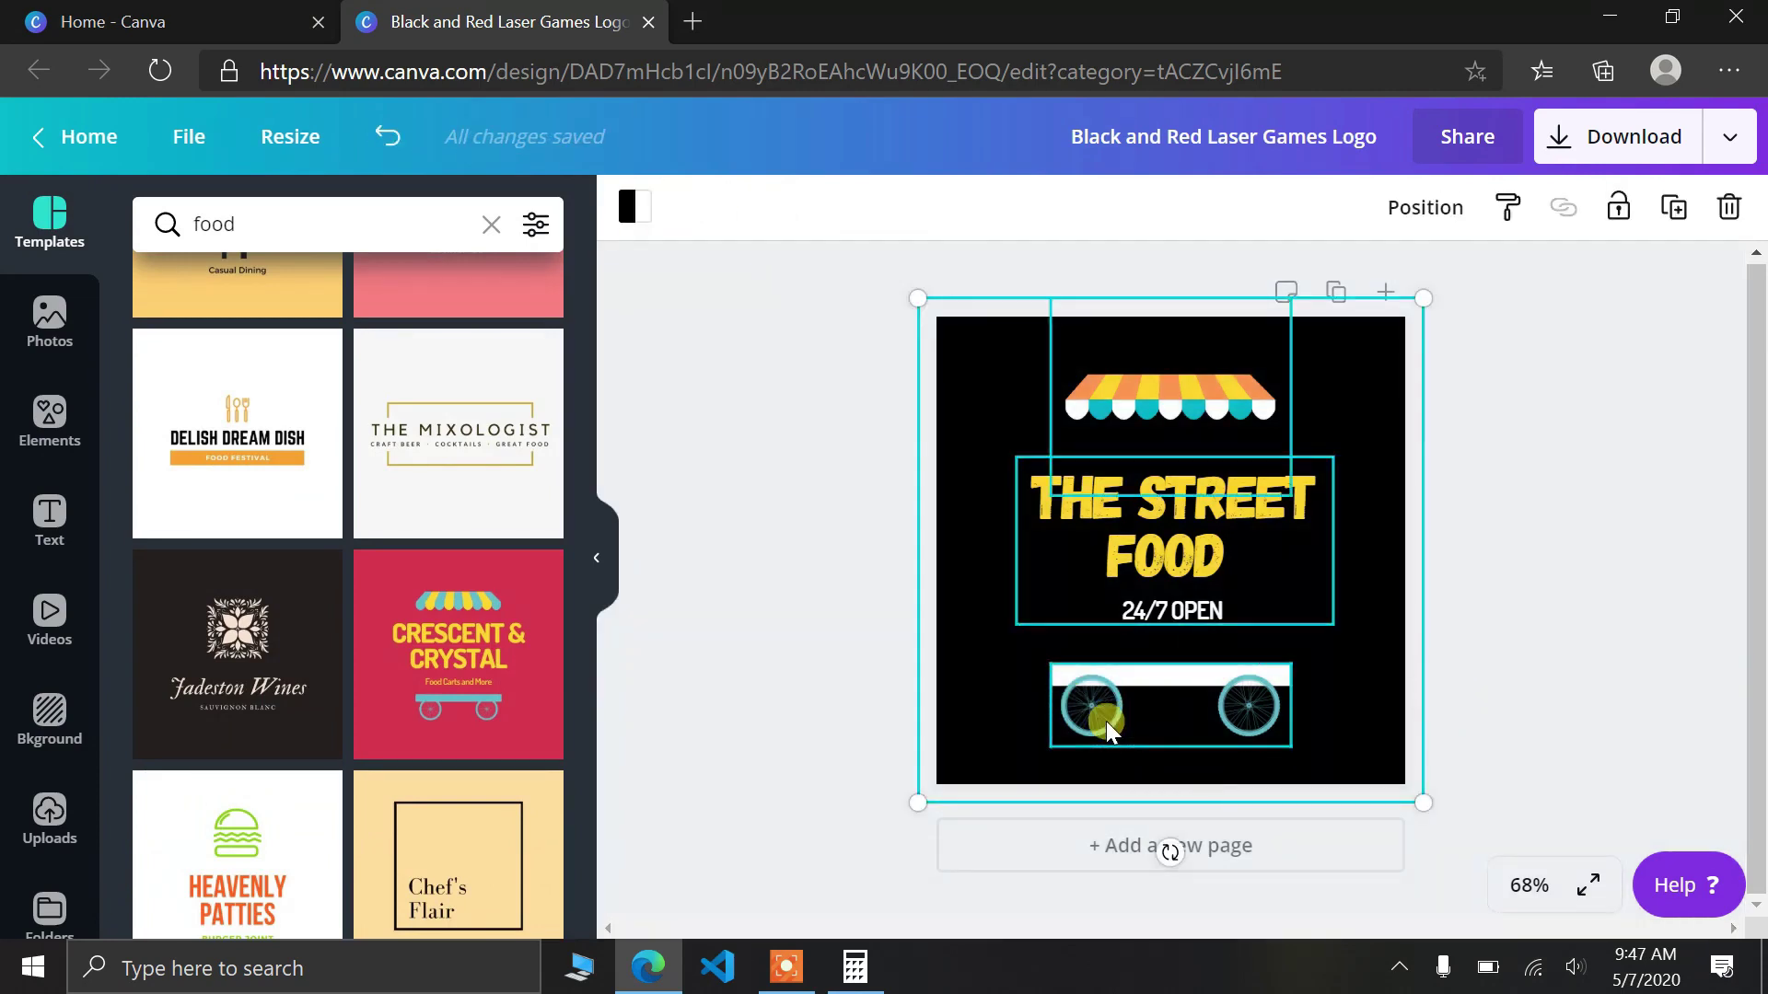
left_click(1672, 710)
left_click(1091, 724)
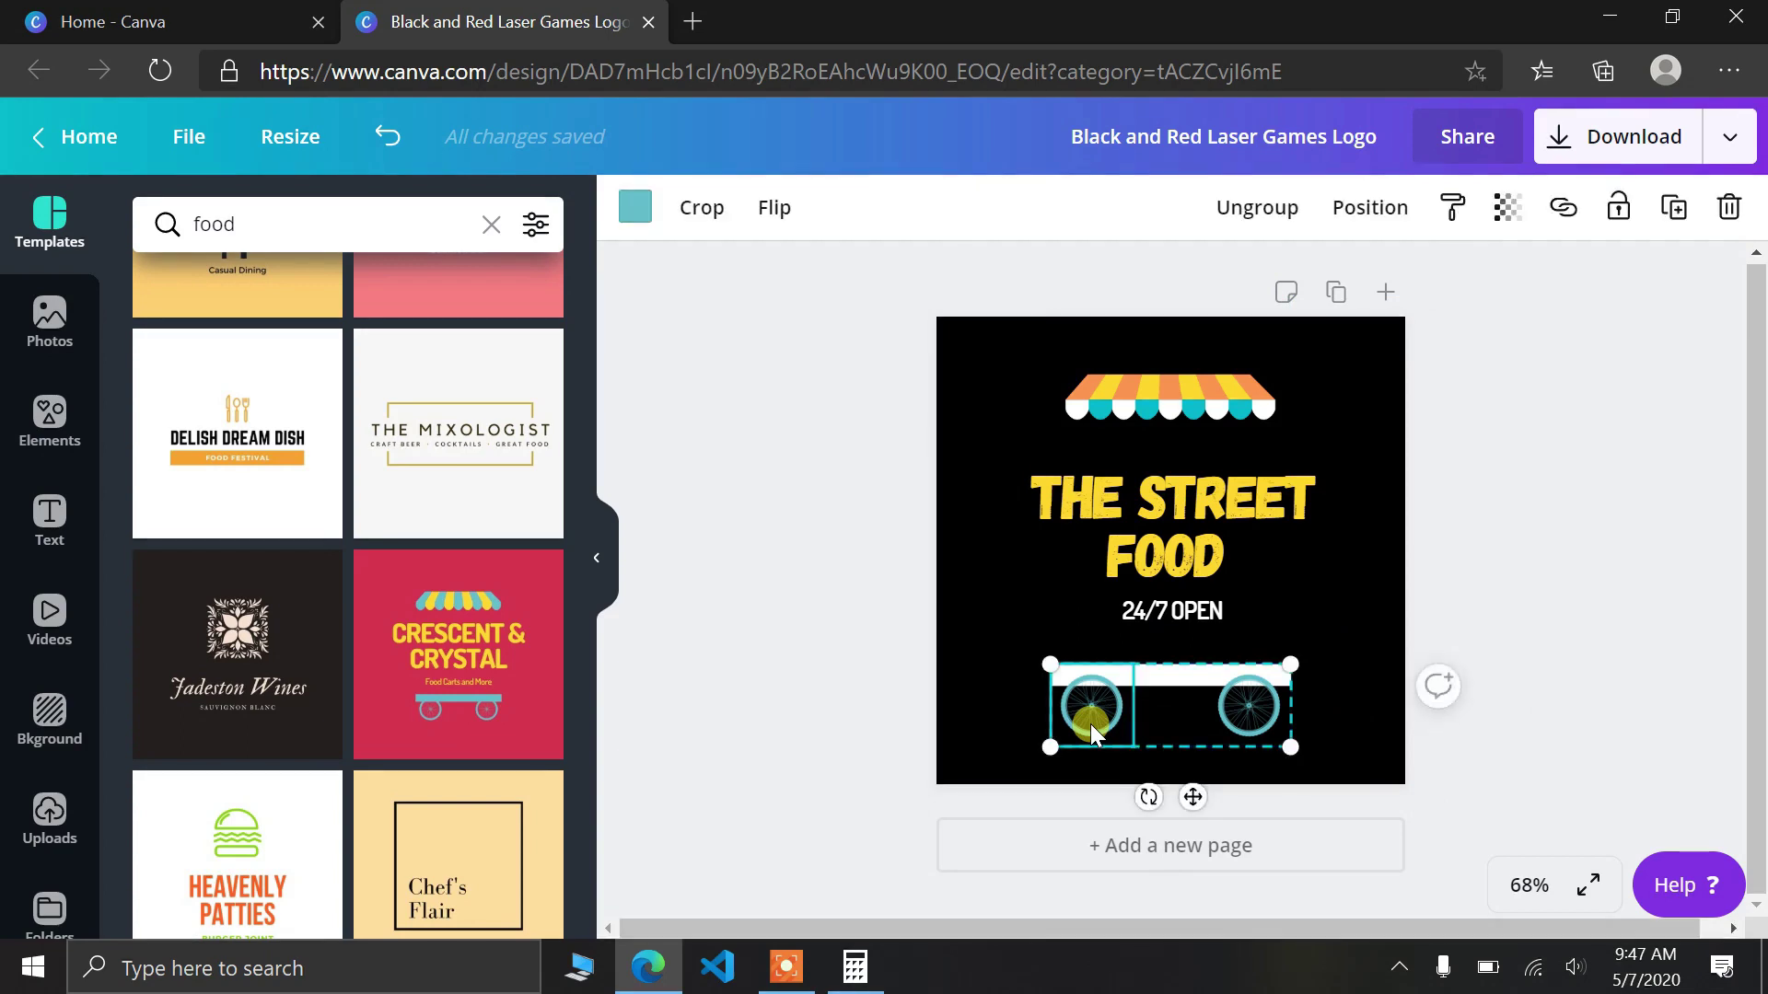
left_click(635, 207)
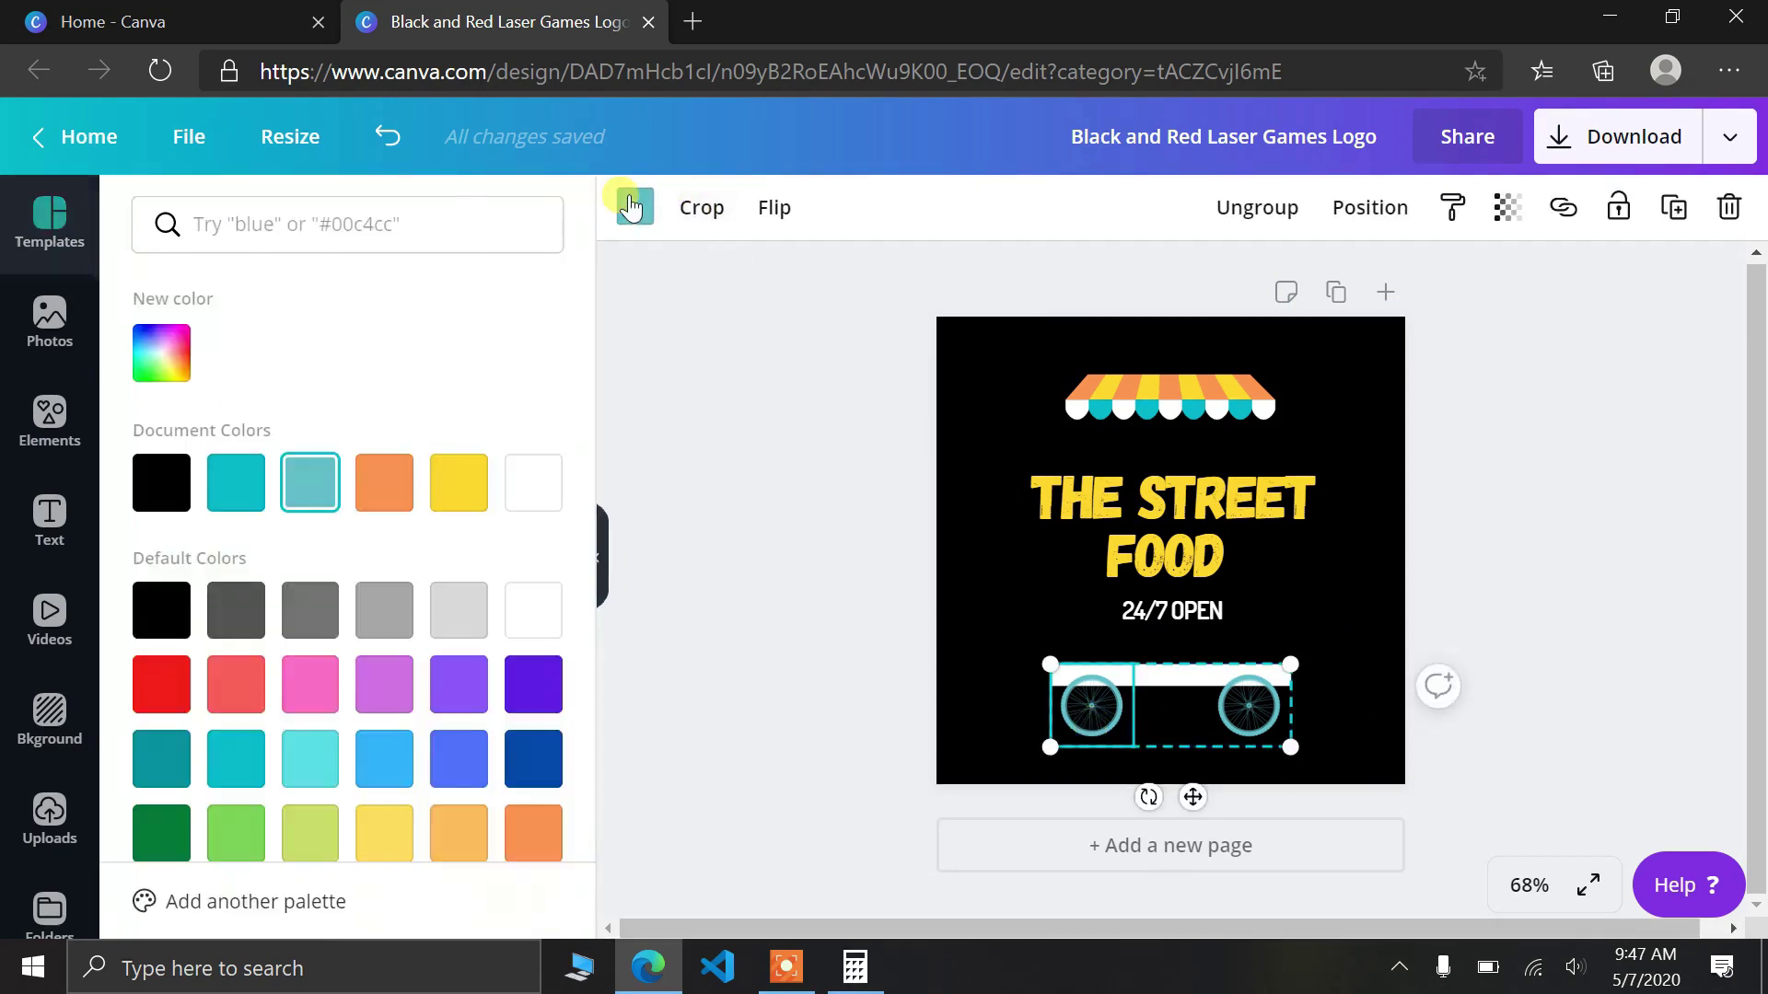
left_click(553, 608)
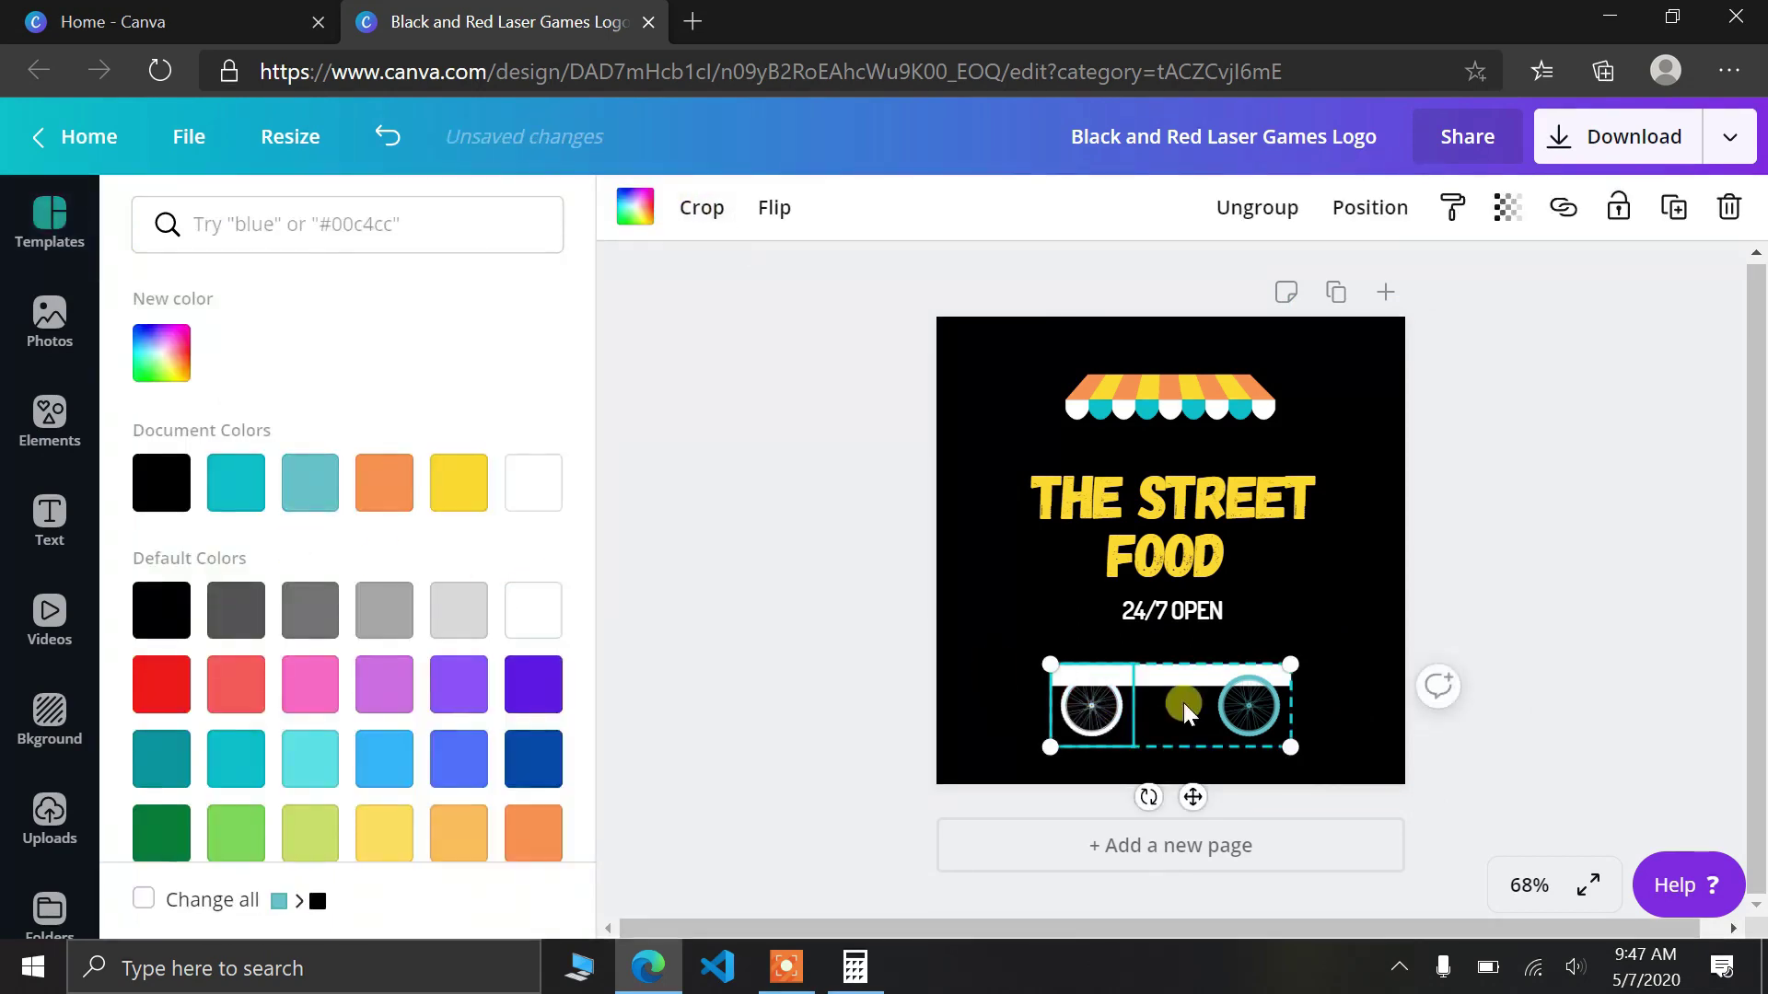
- Change the color of the cart's right wheel to white to match the other wheel
left_click(1234, 699)
left_click(628, 219)
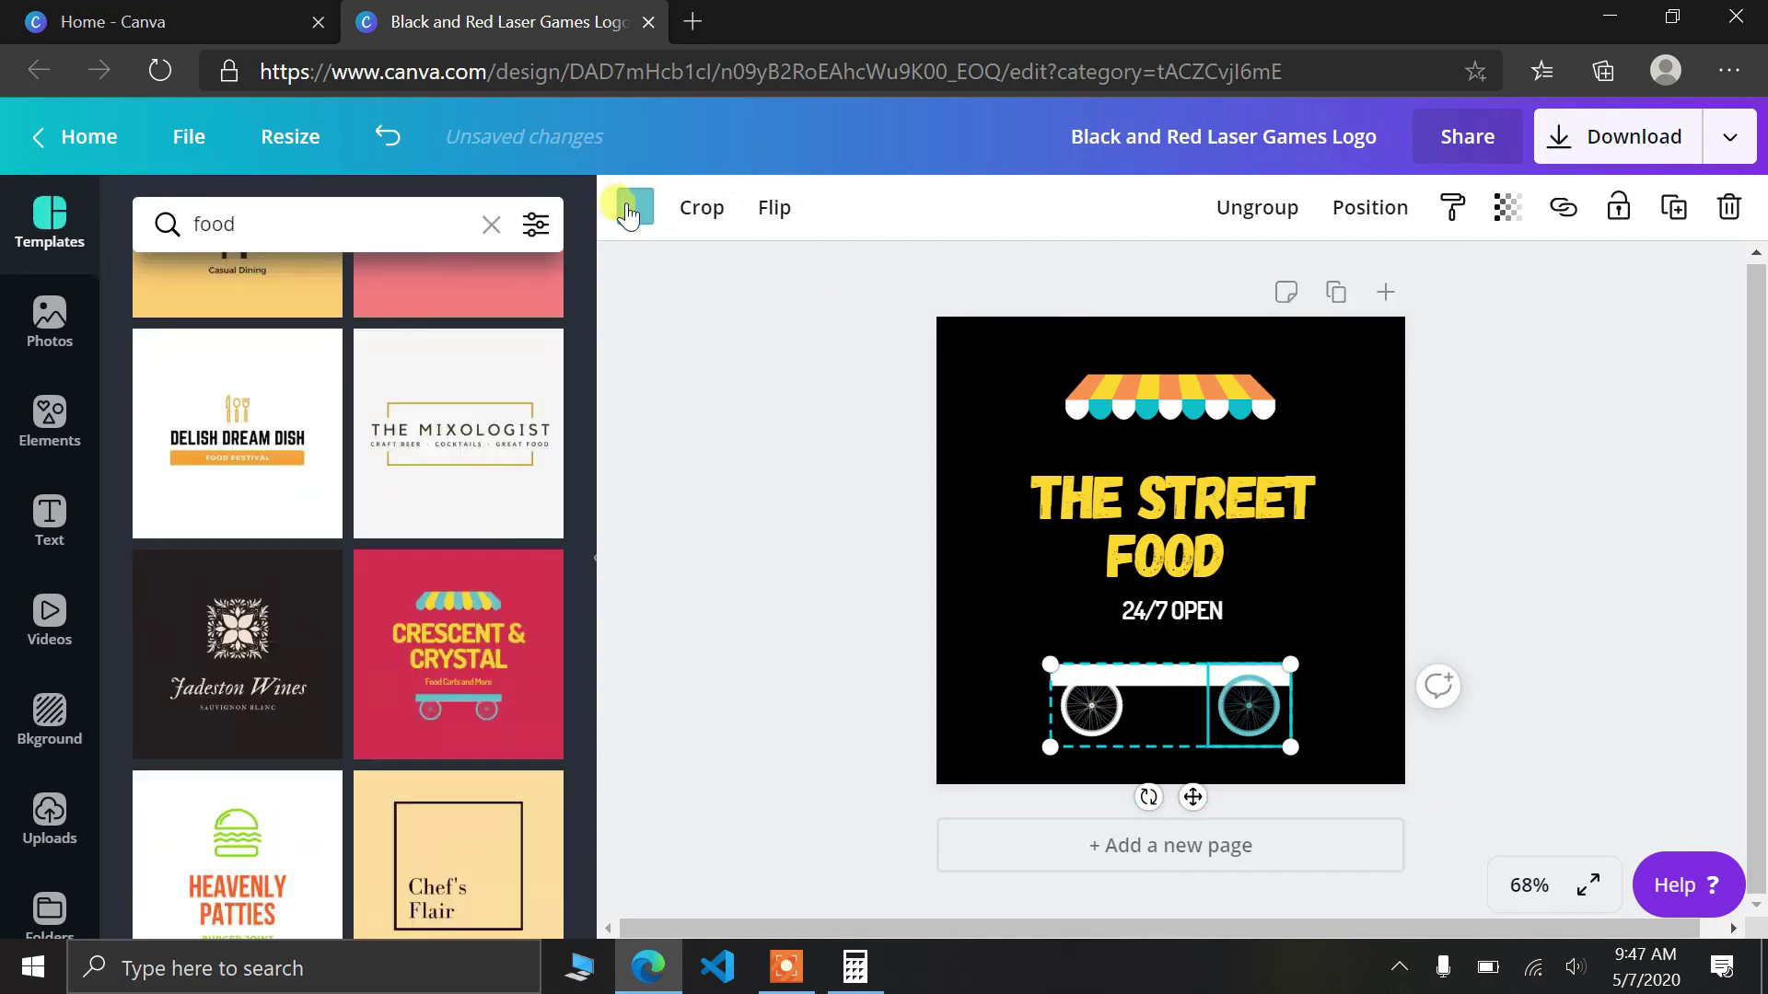
left_click(623, 229)
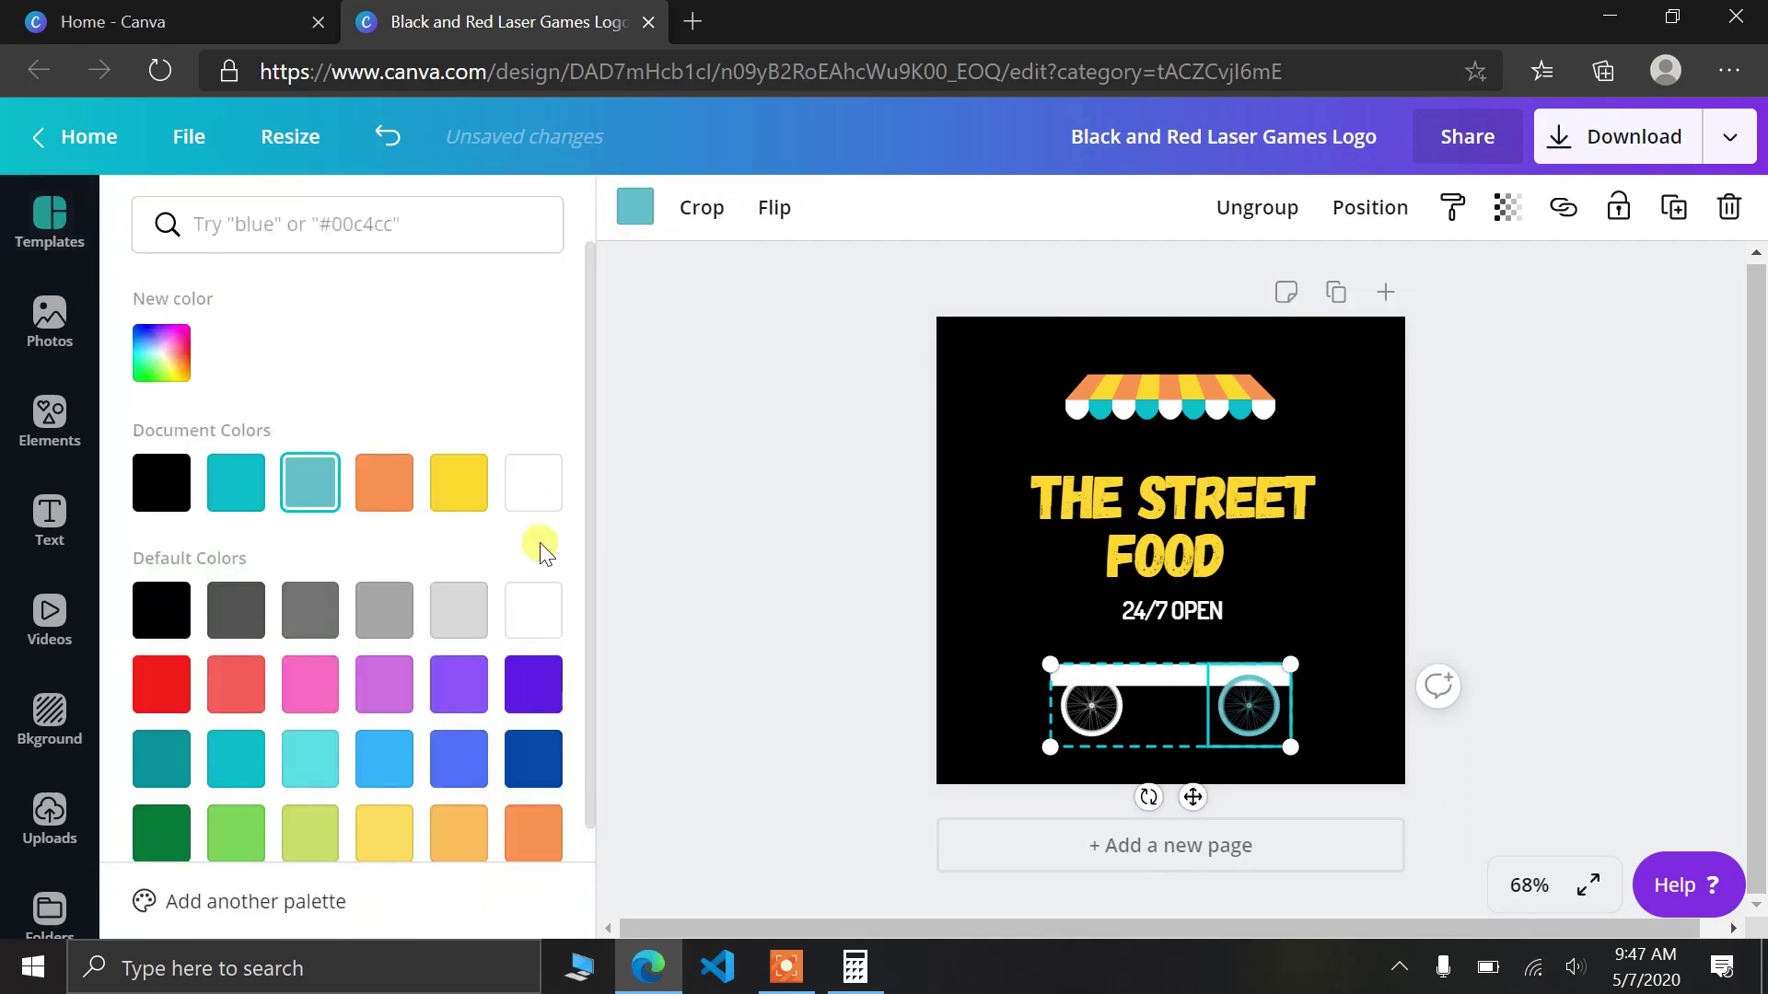
left_click(533, 606)
left_click(954, 599)
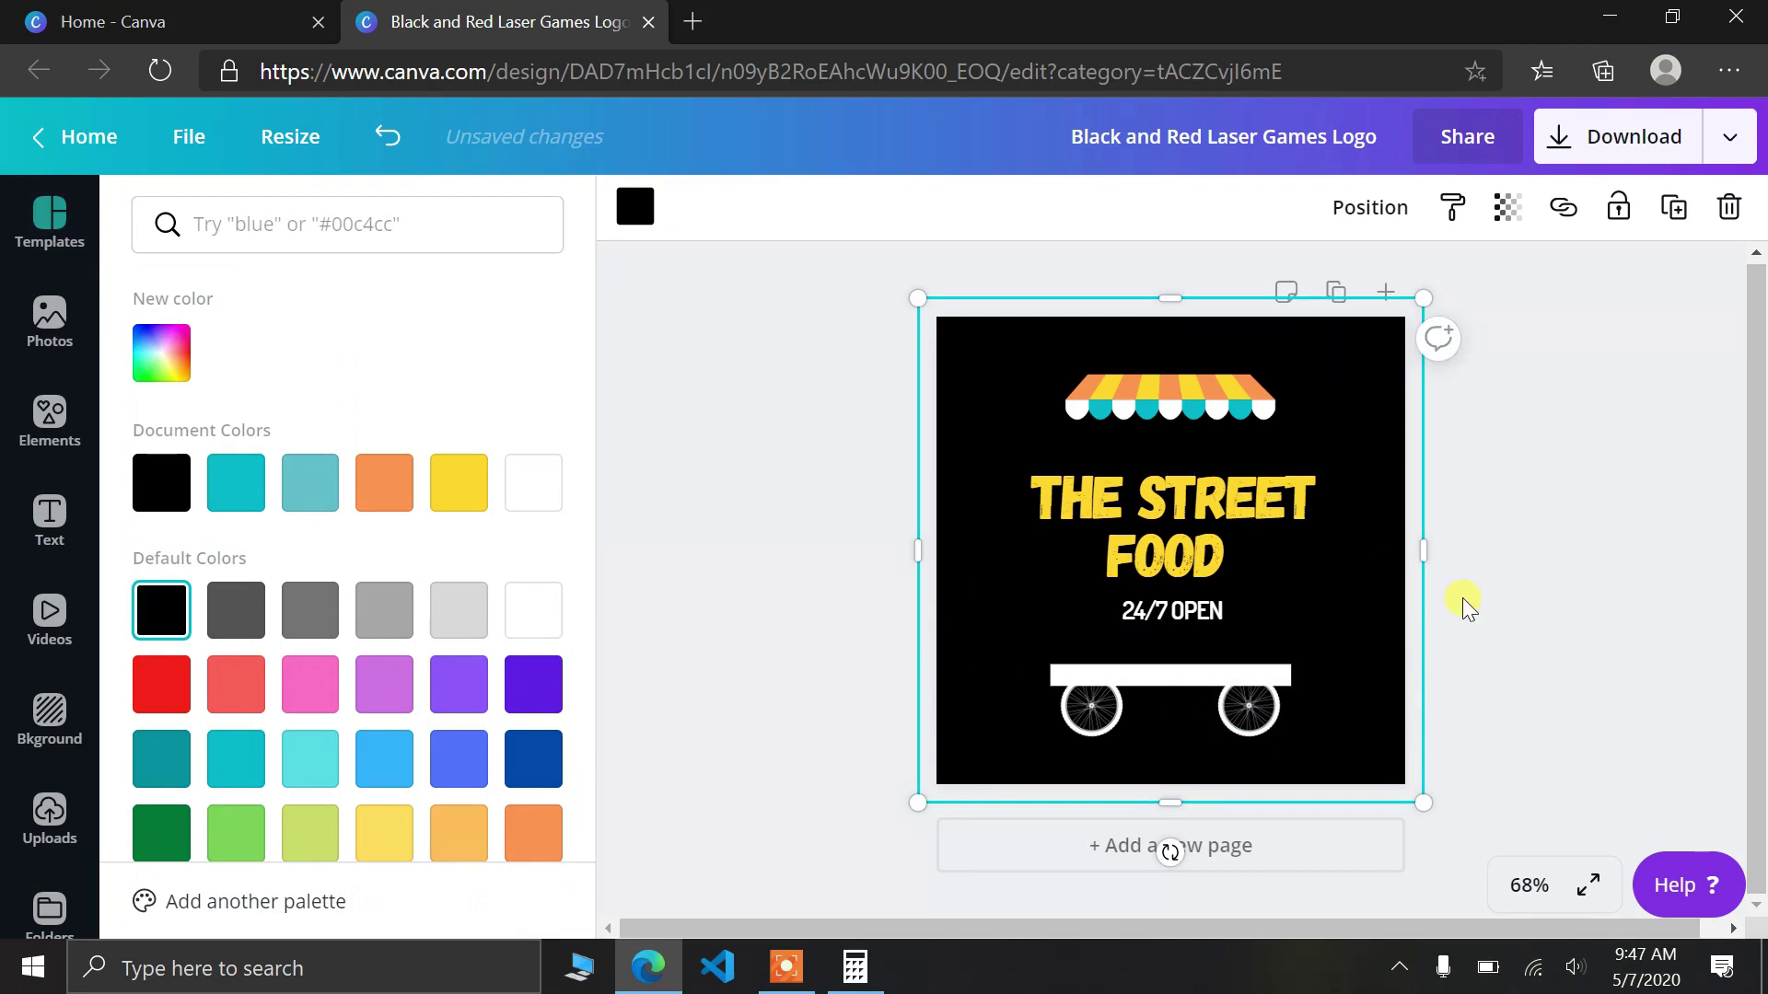
- Recolor the cart's bed and both wheels orange
left_click(1254, 686)
double_click(1254, 686)
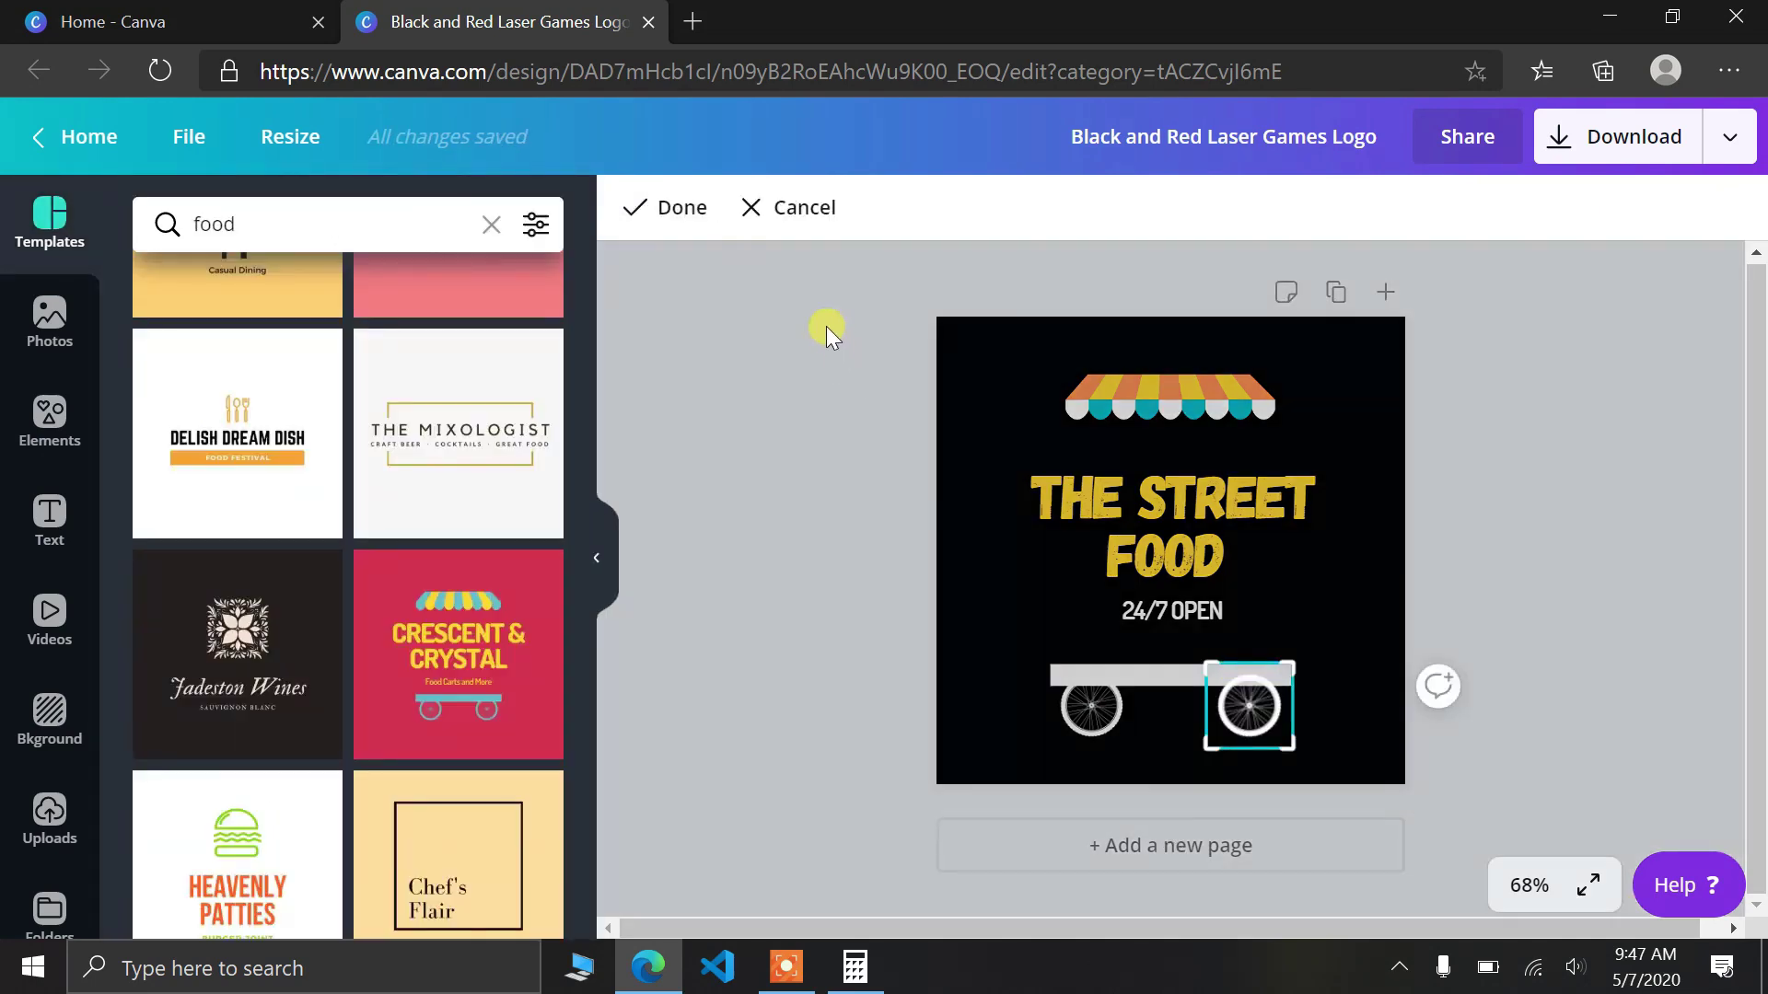
left_click(673, 208)
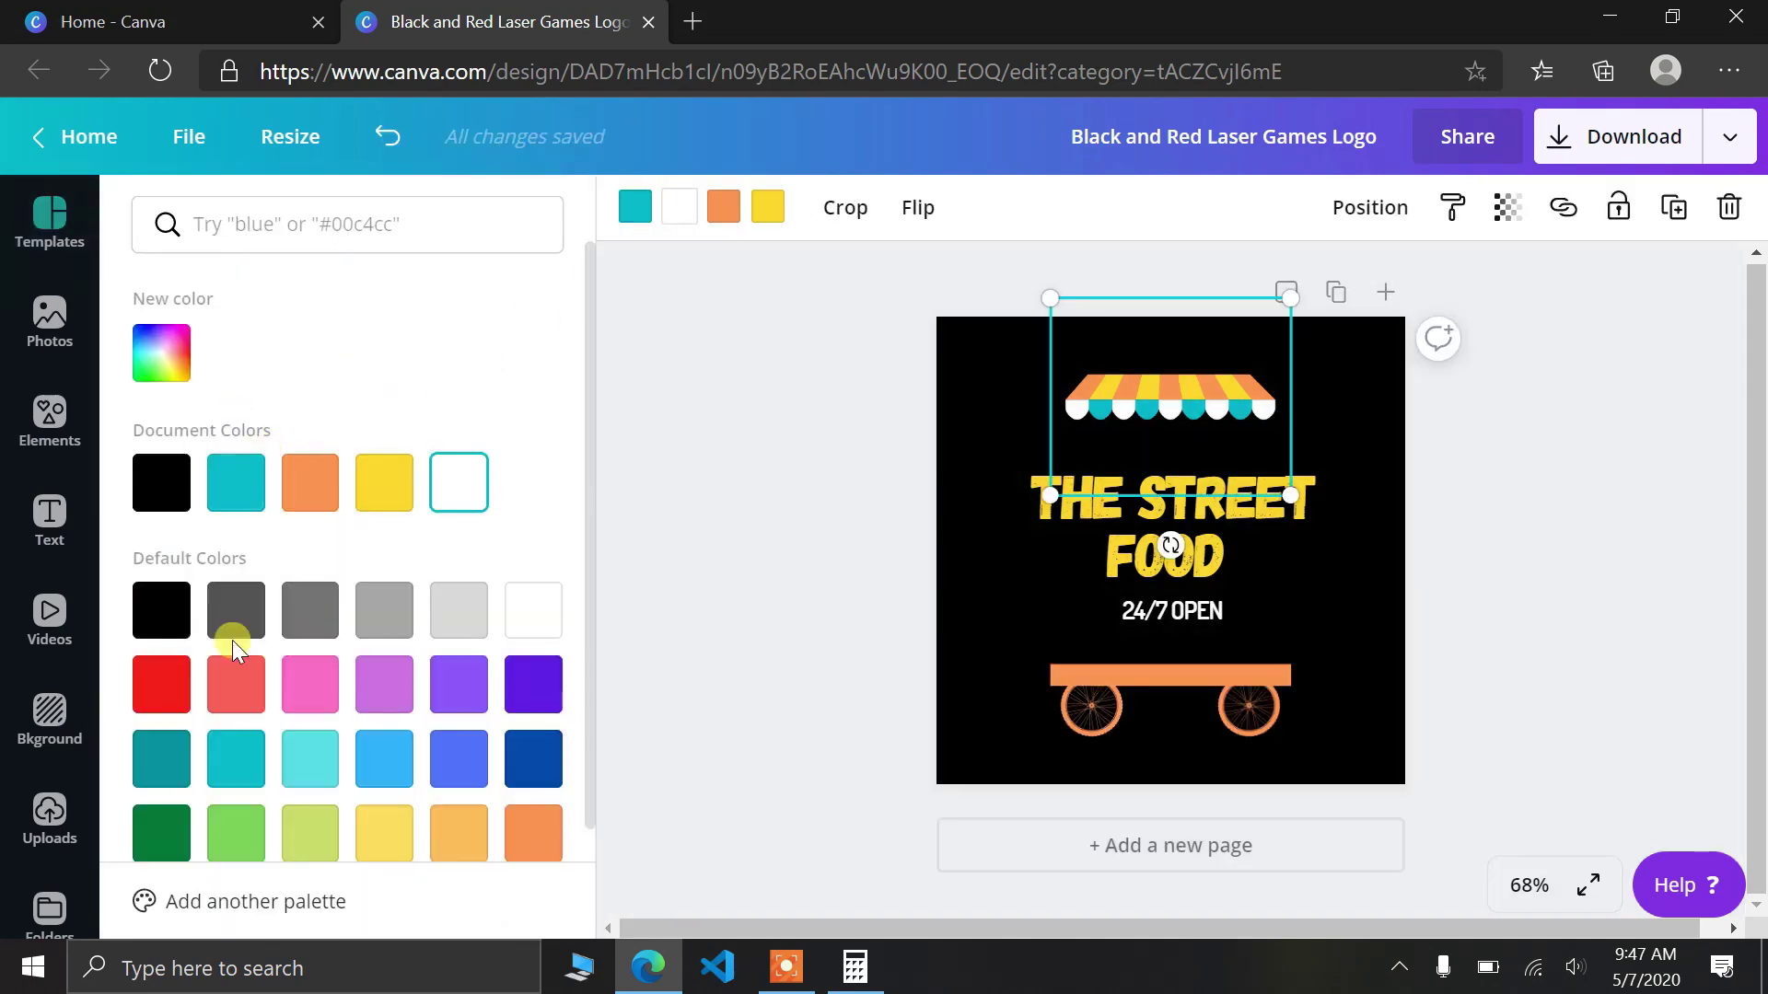
- Recolor the awning's white scallops and its orange stripes red
left_click(171, 695)
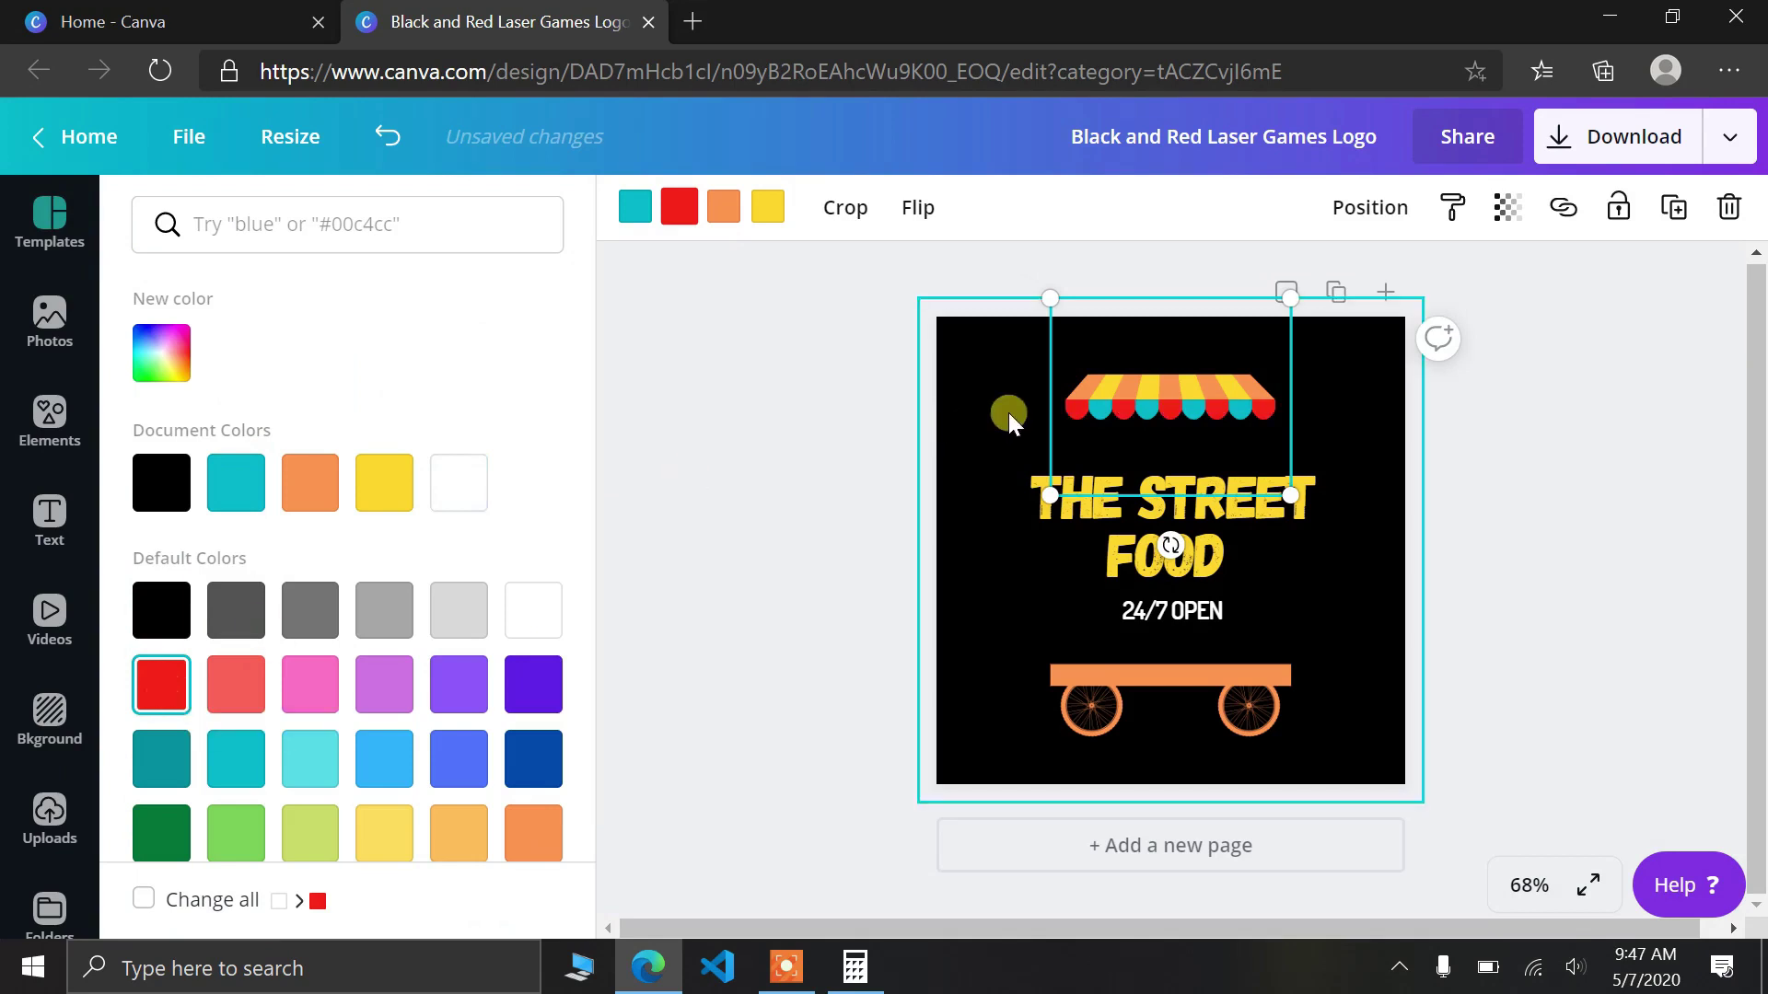
left_click(1335, 420)
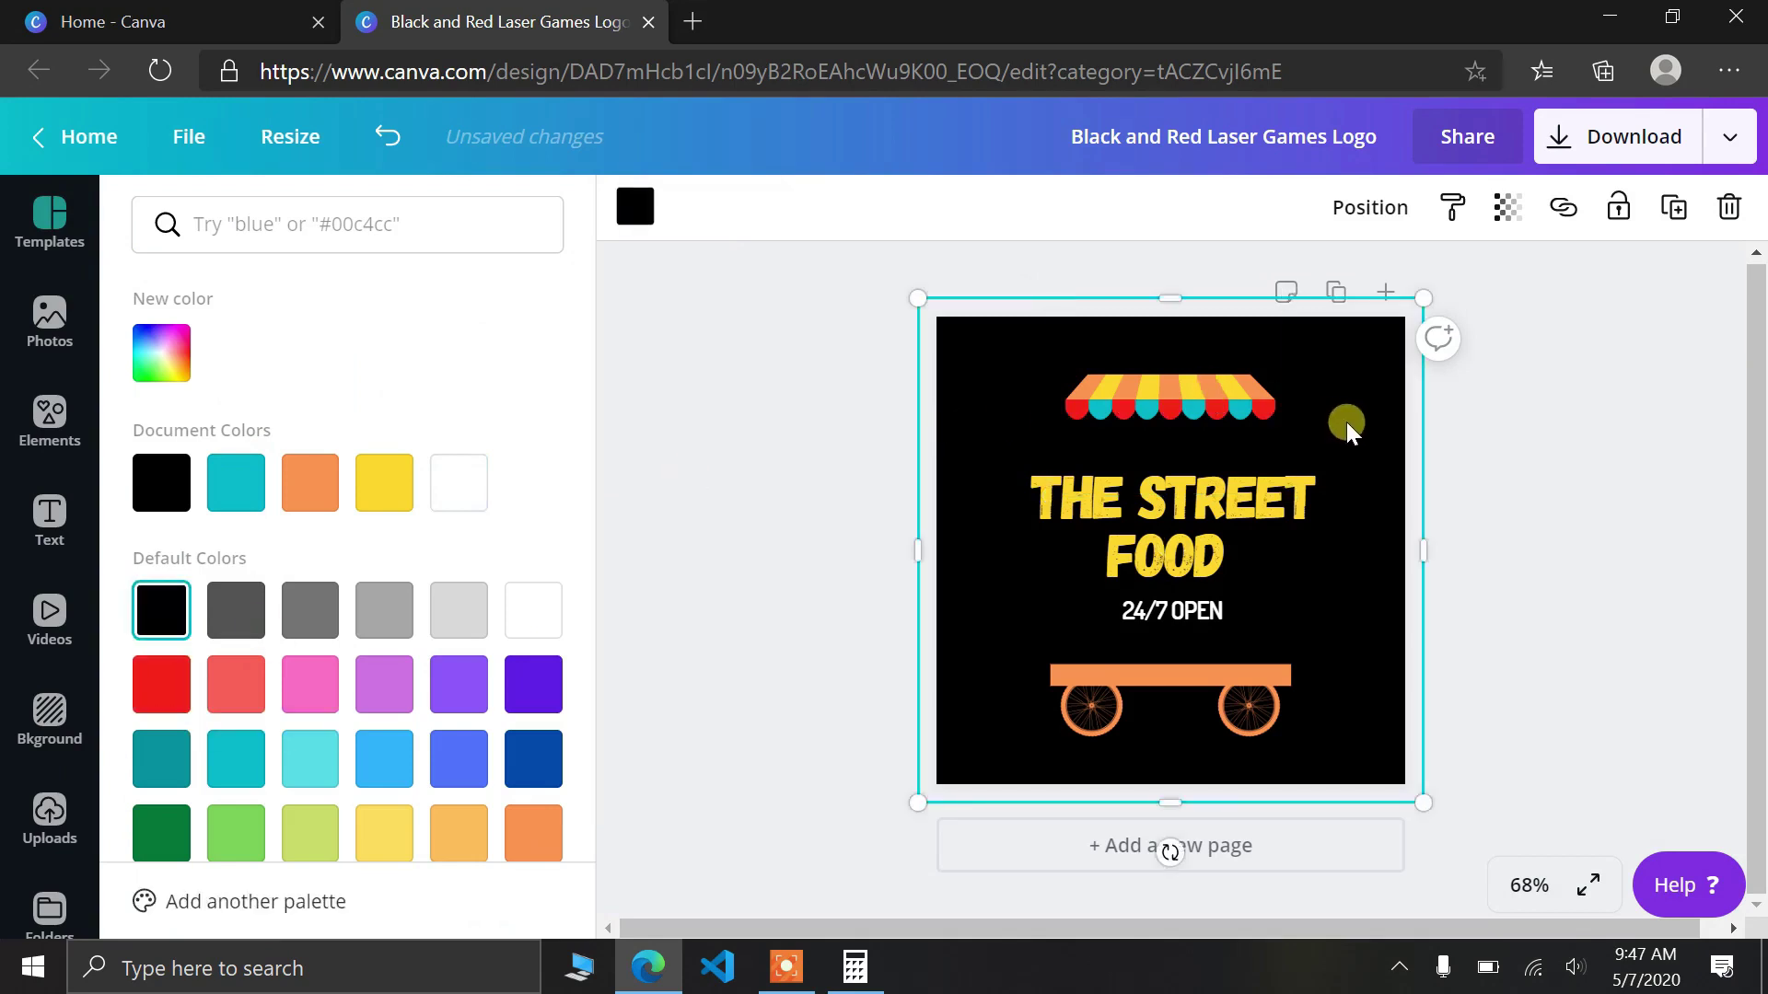
left_click(1229, 383)
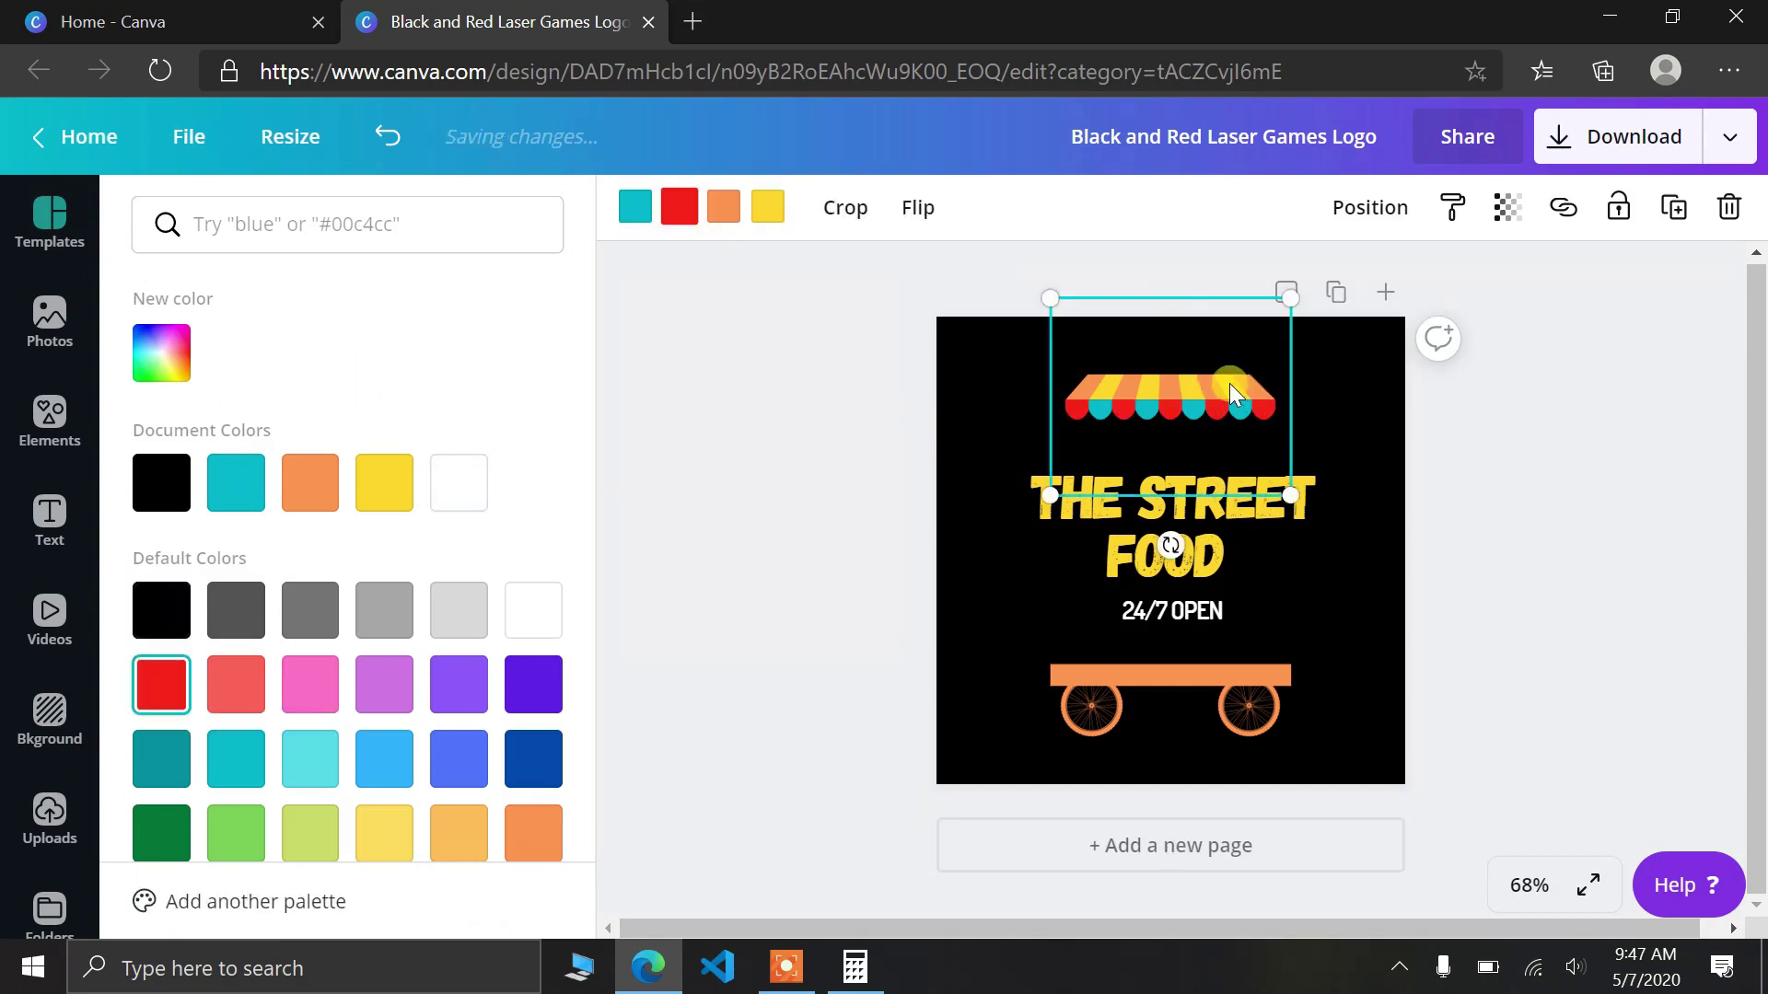
left_click(723, 208)
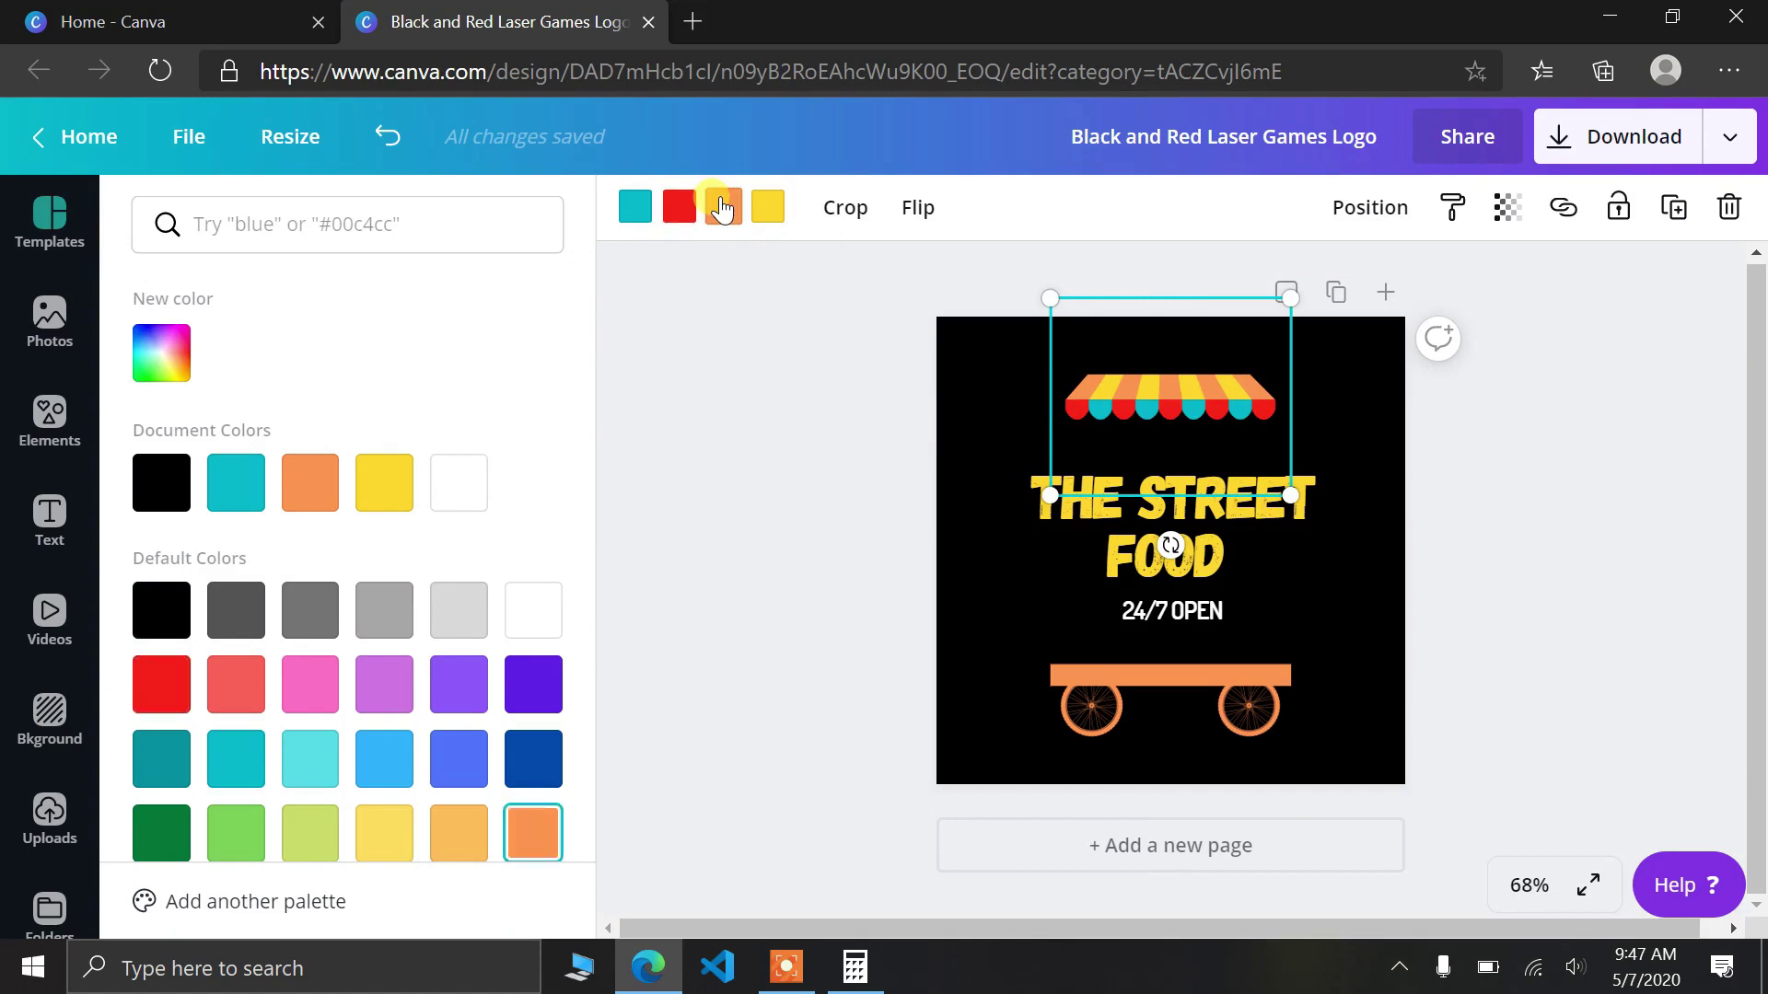
left_click(162, 698)
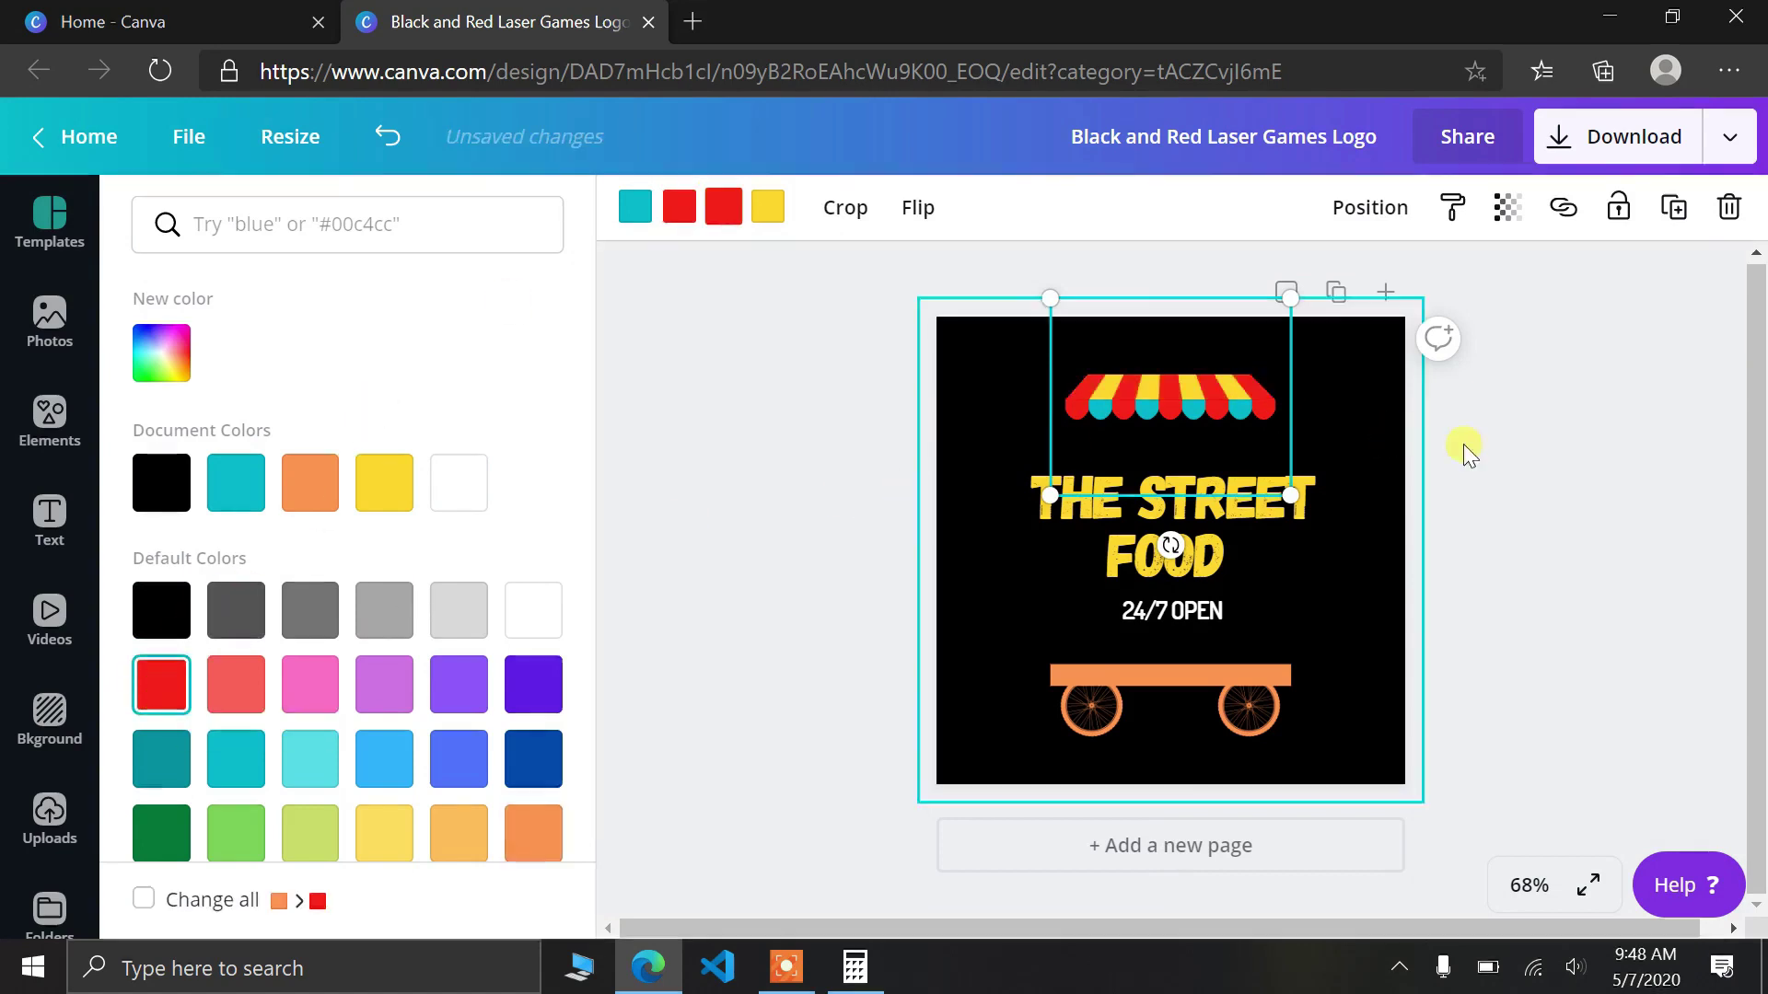
- Recolor the awning's yellow stripes turquoise to match its turquoise scallops
left_click(770, 209)
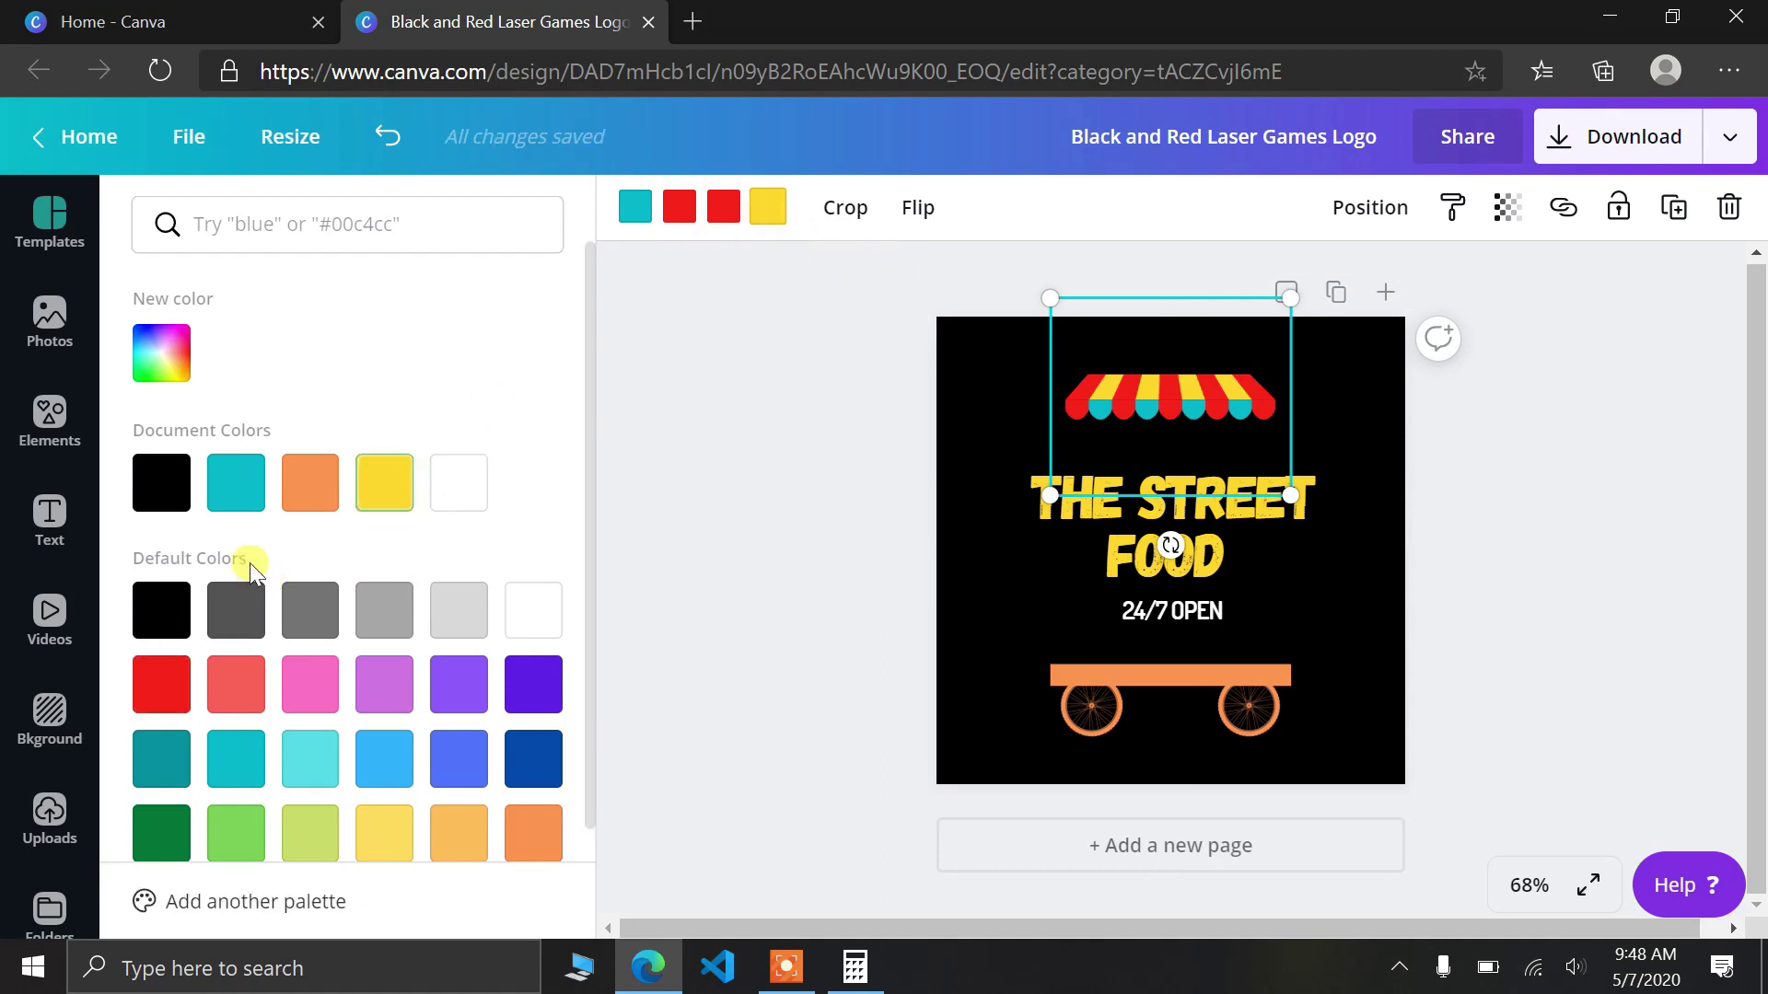
left_click(229, 497)
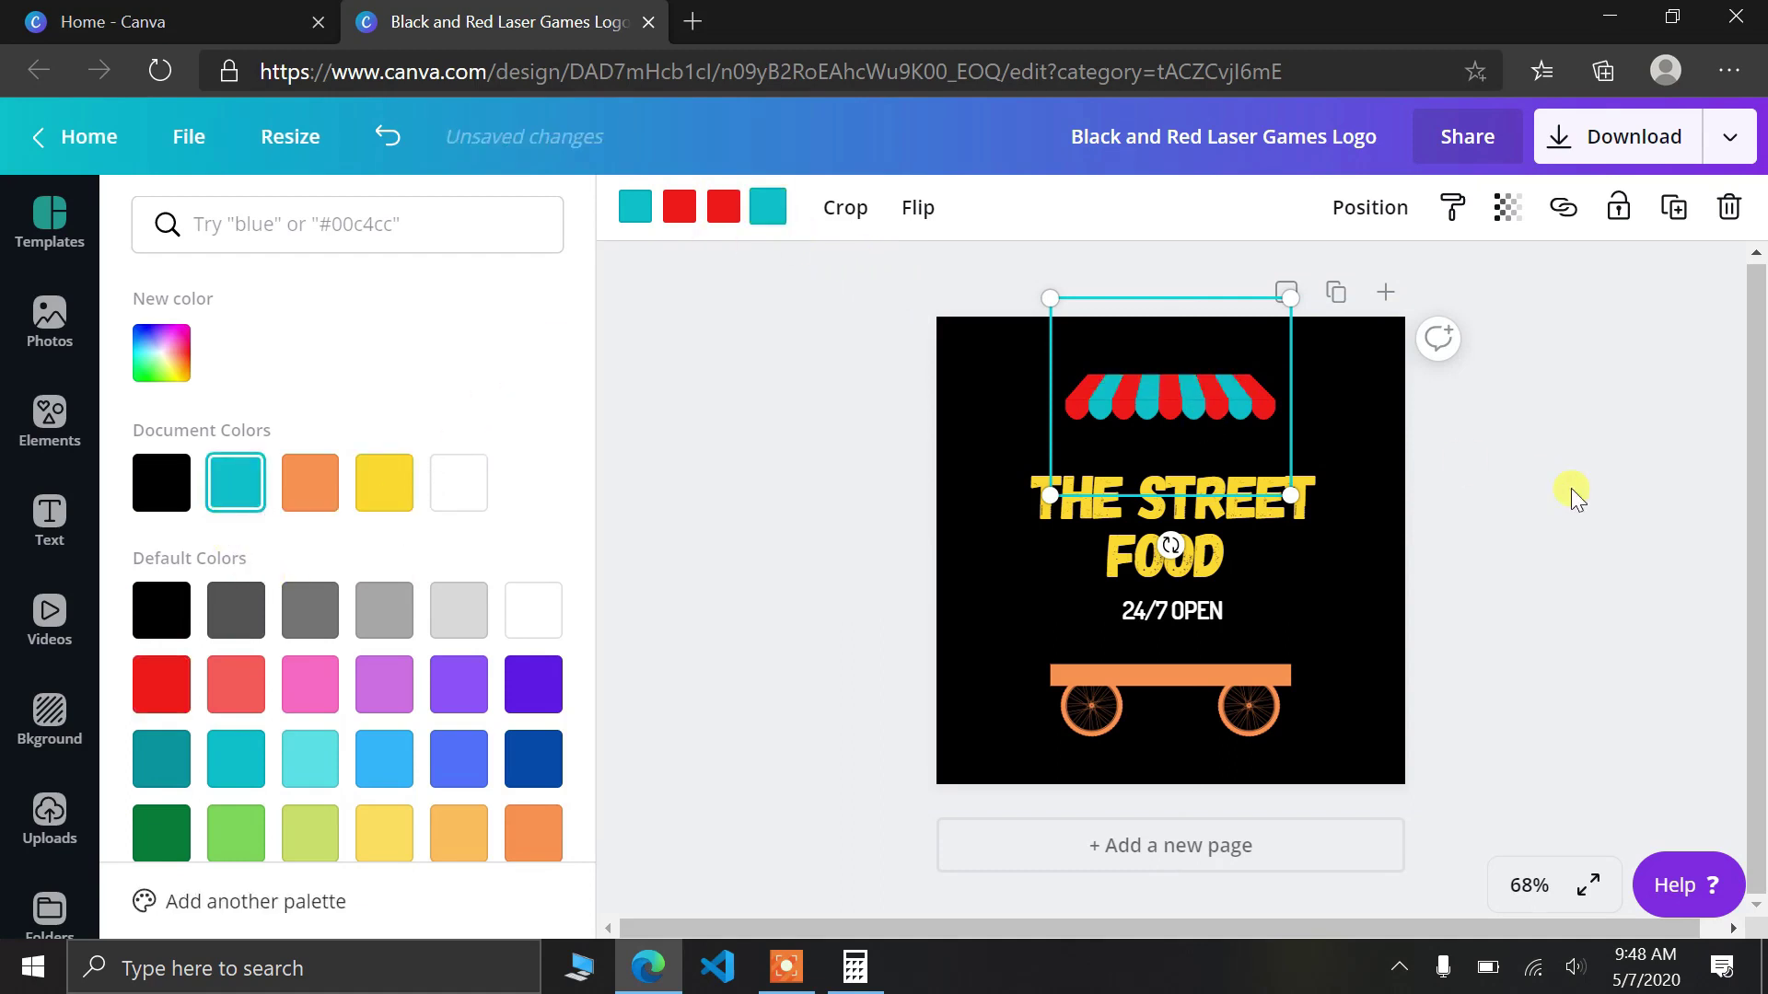
left_click(1571, 489)
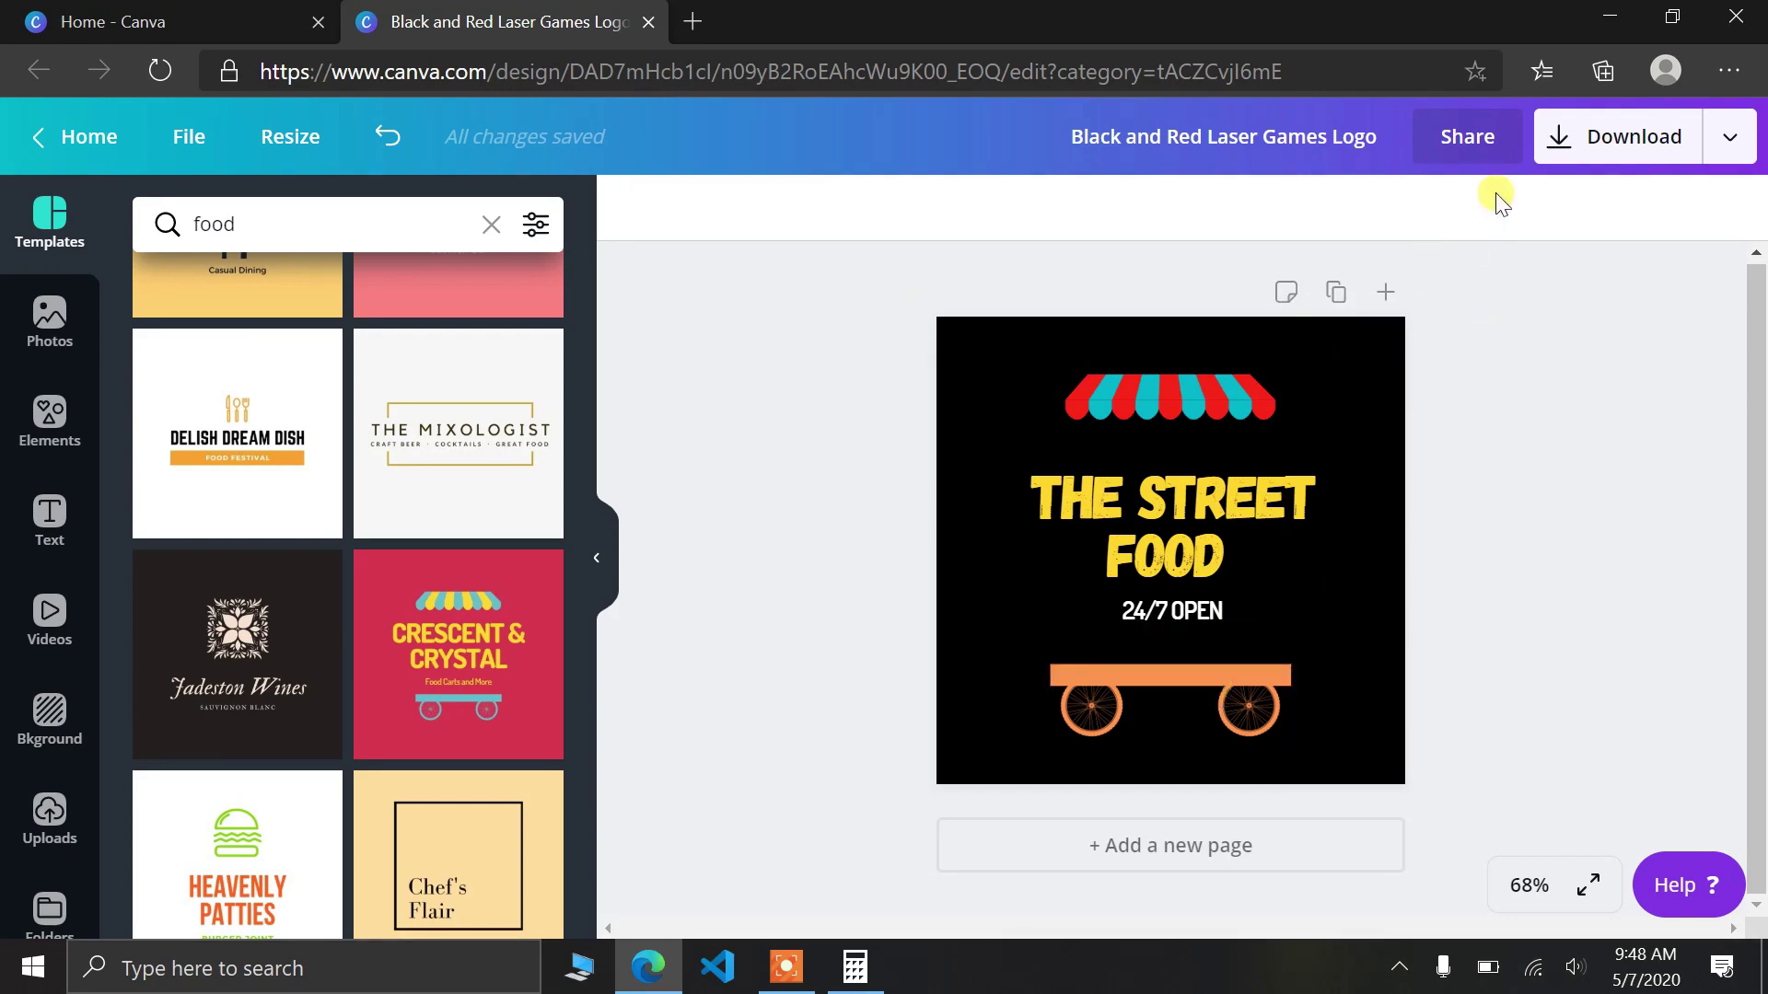
- Look through the download file types for the logo and choose PNG
left_click(1562, 143)
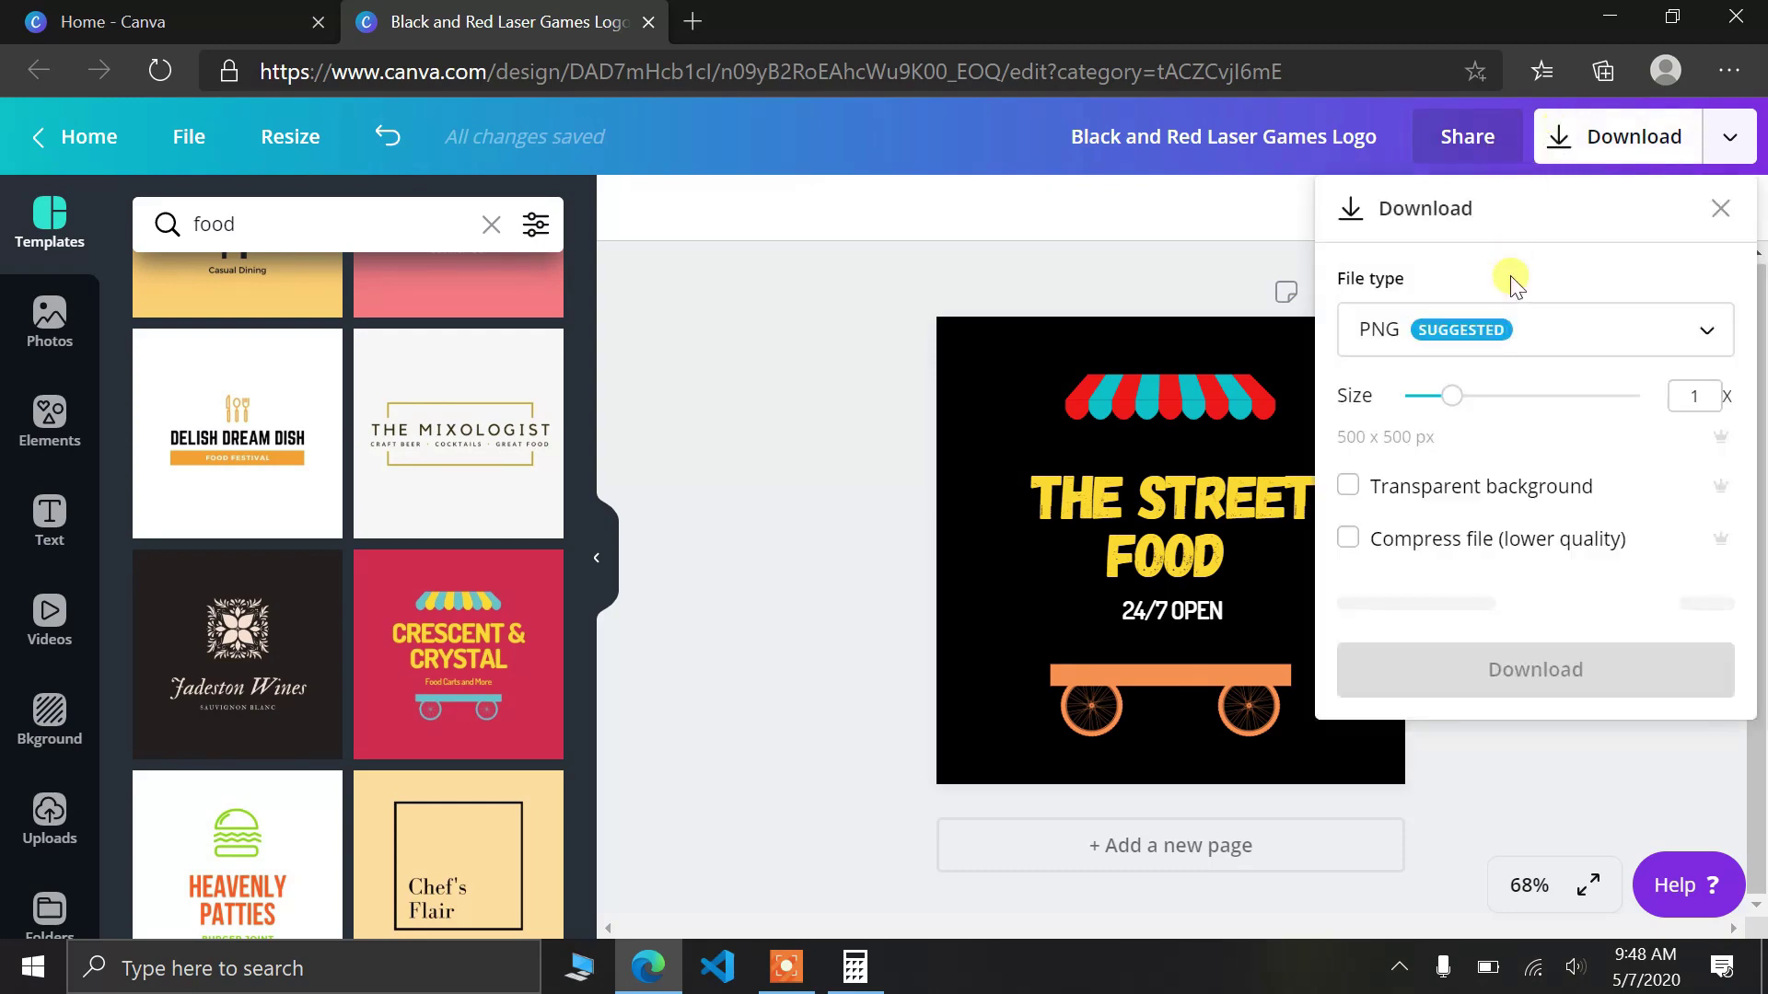
left_click(1390, 346)
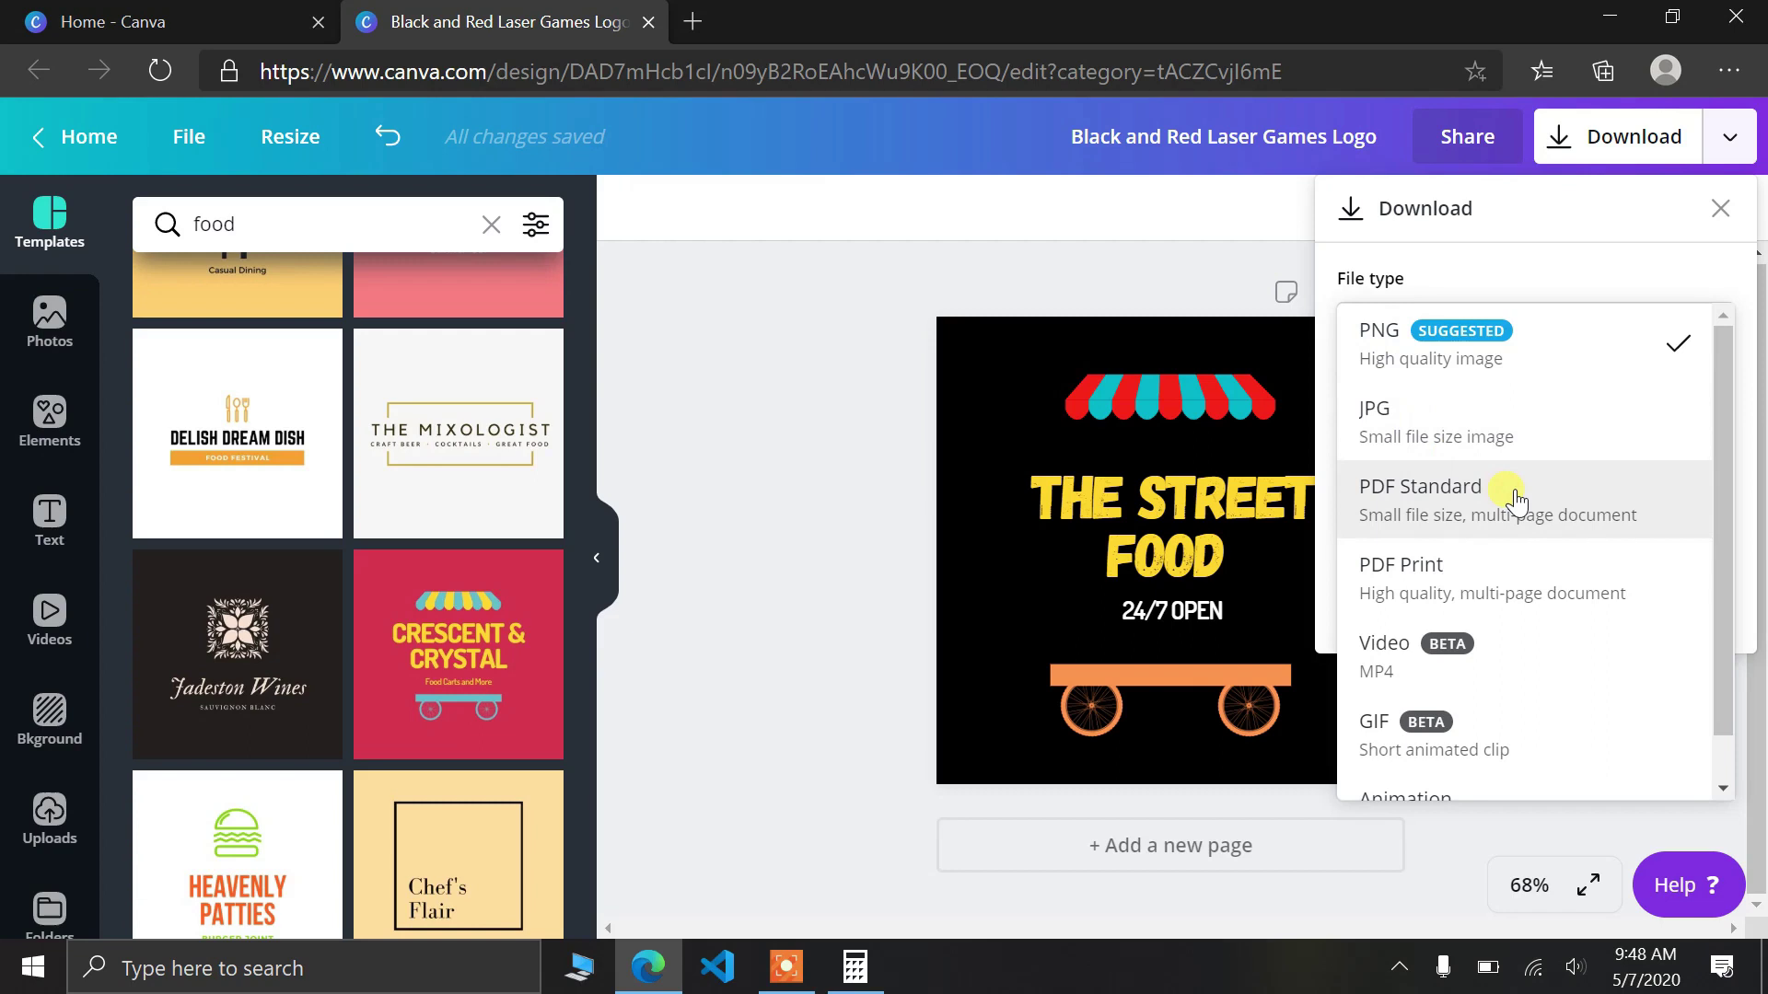
scroll(1510, 714, "down", 1)
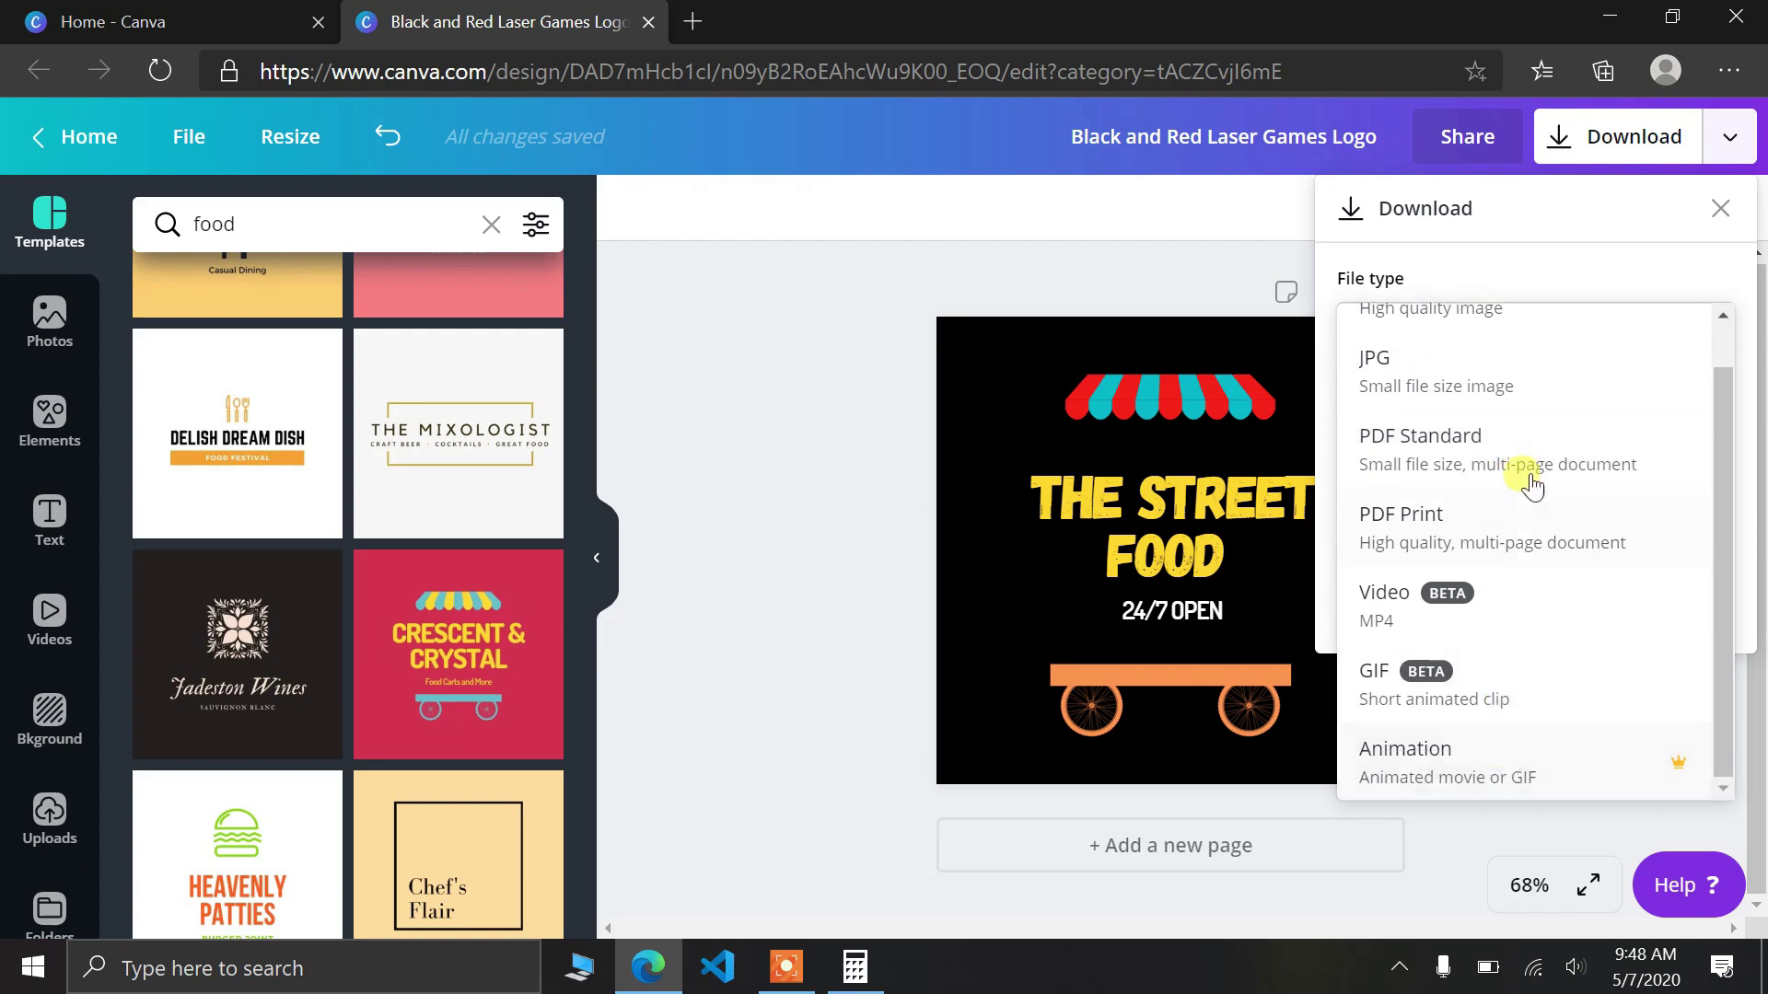
scroll(1526, 482, "up", 1)
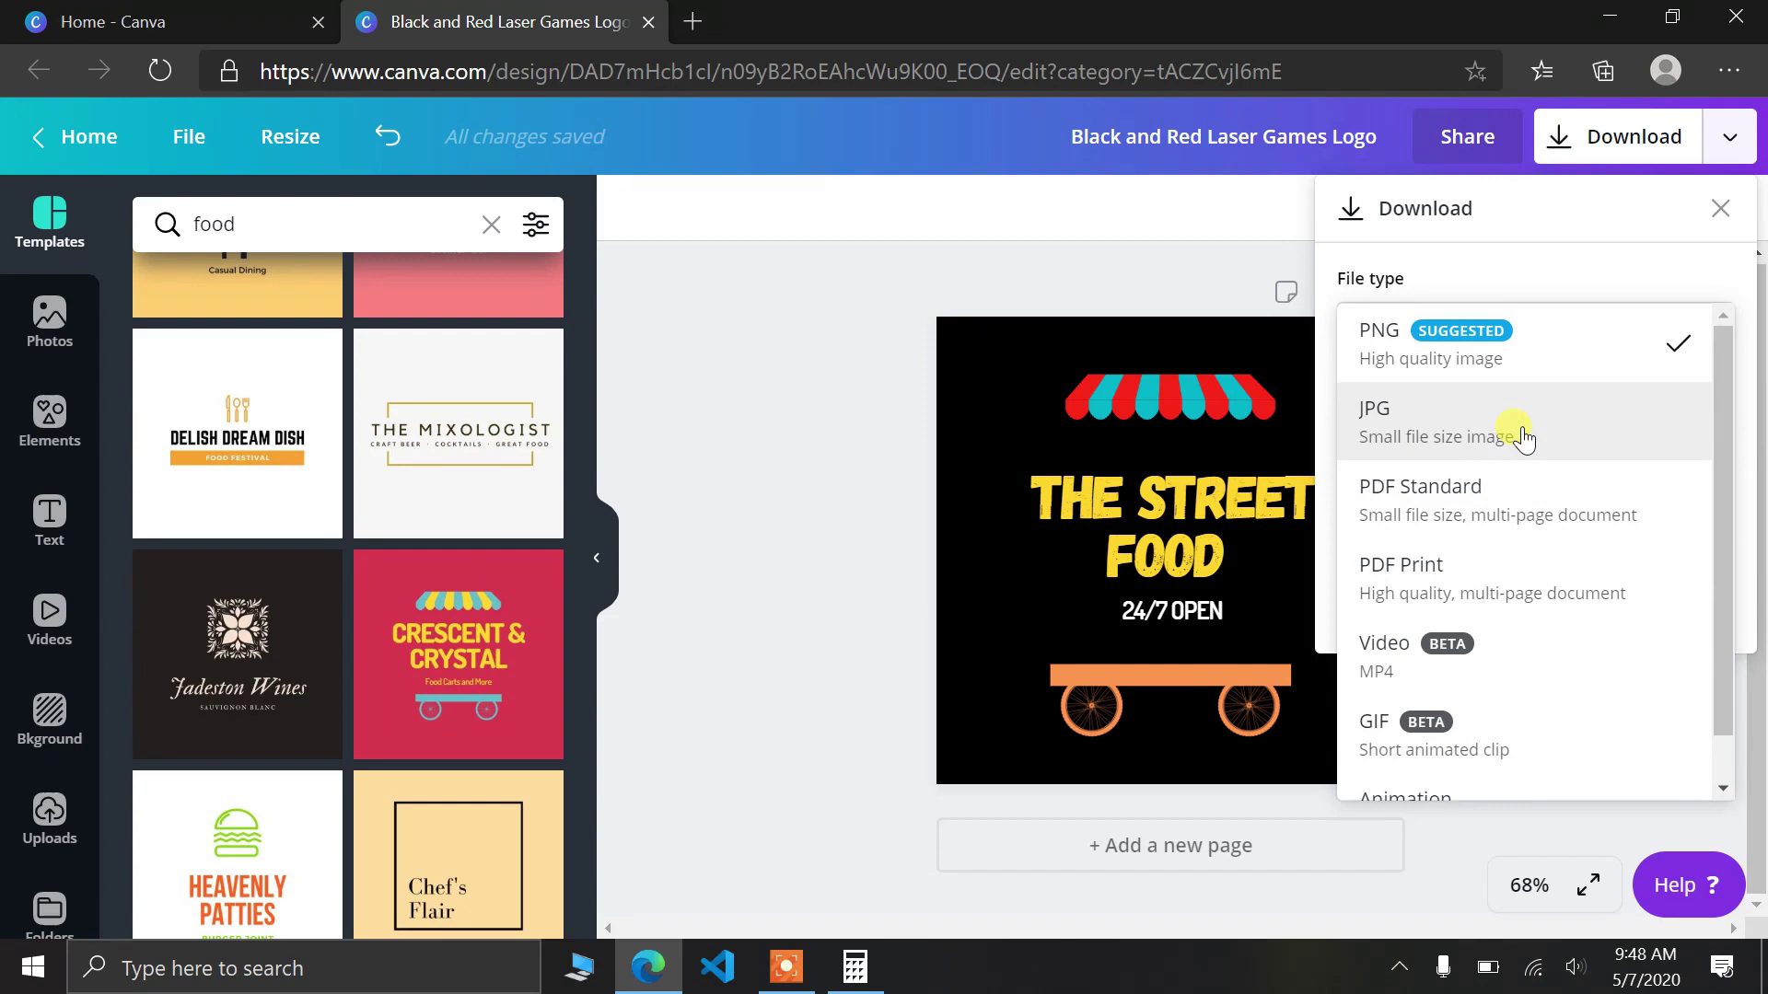
scroll(1521, 436, "down", 1)
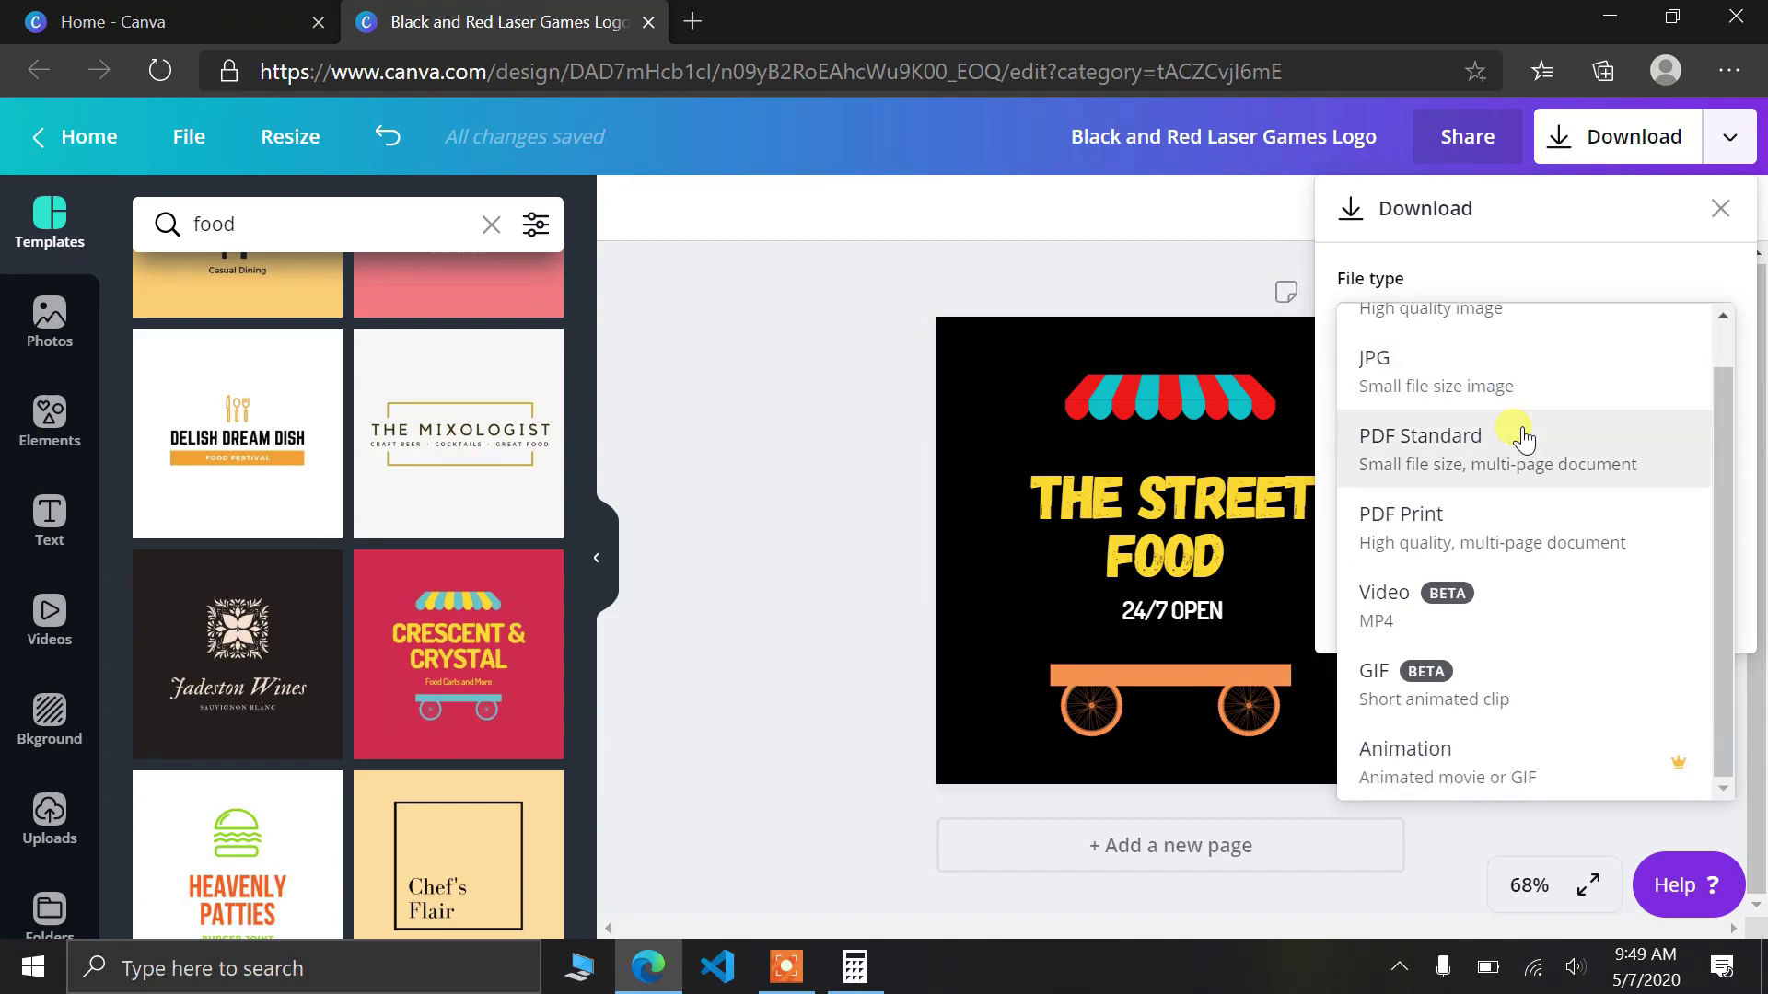
scroll(1522, 436, "up", 1)
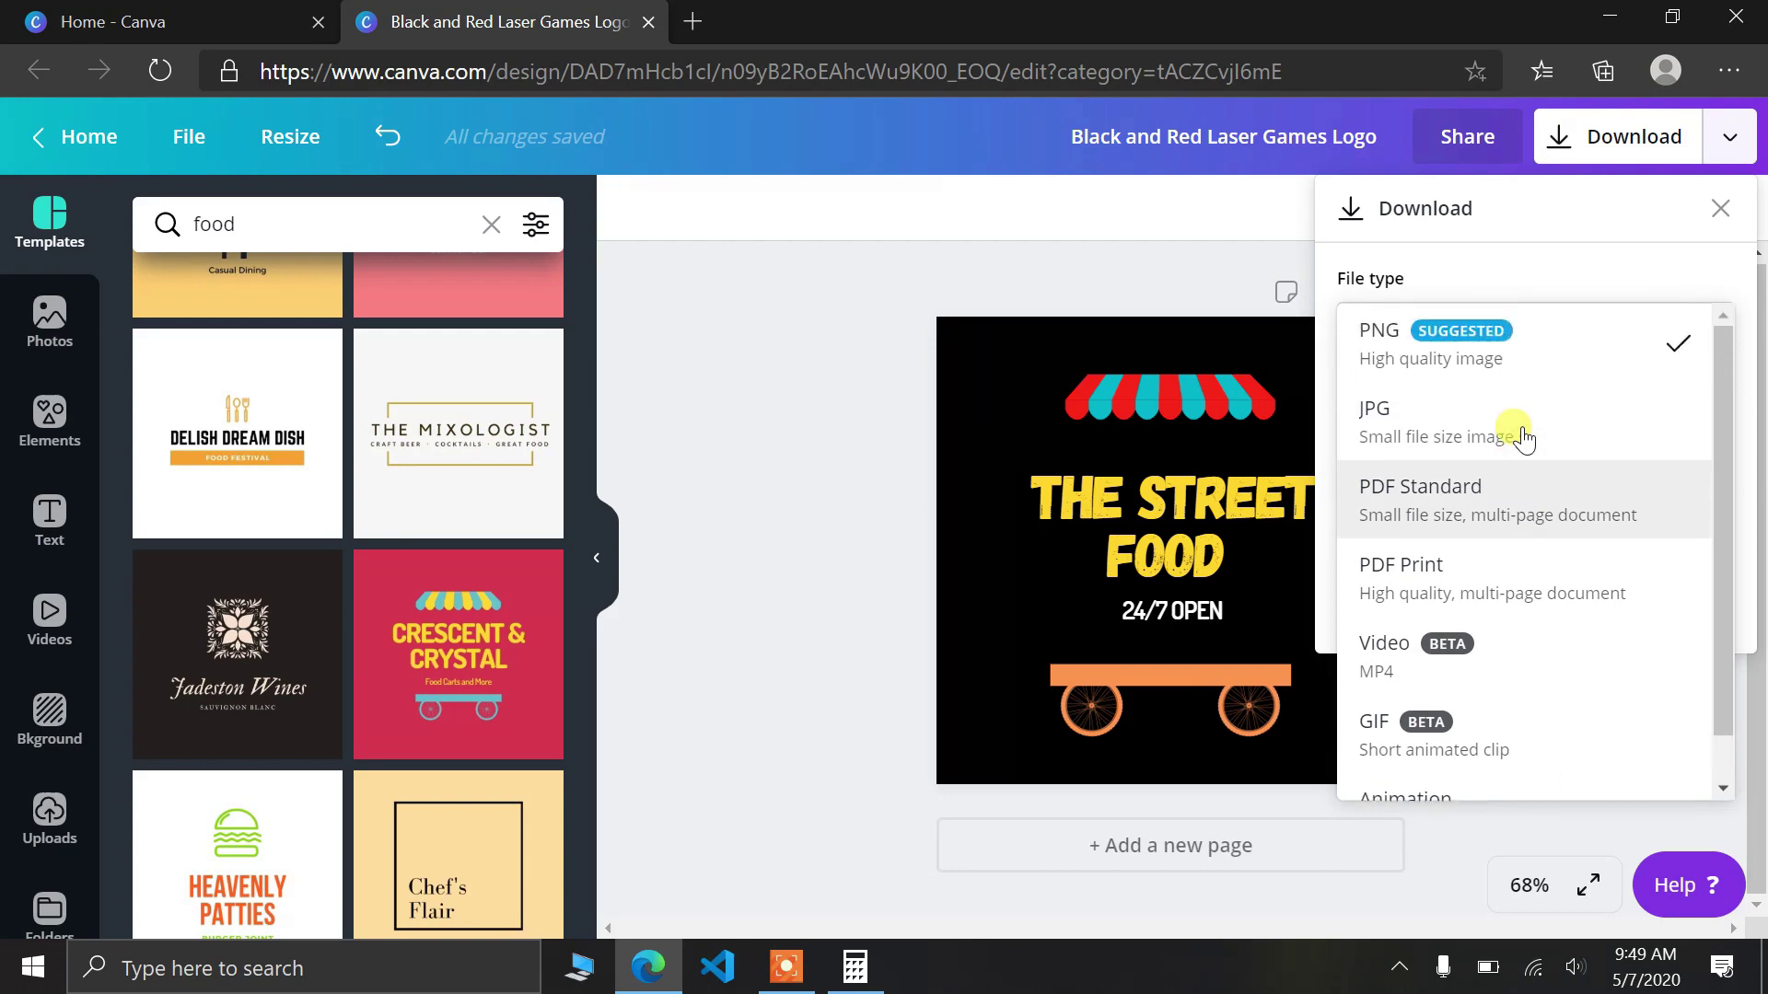
left_click(1472, 353)
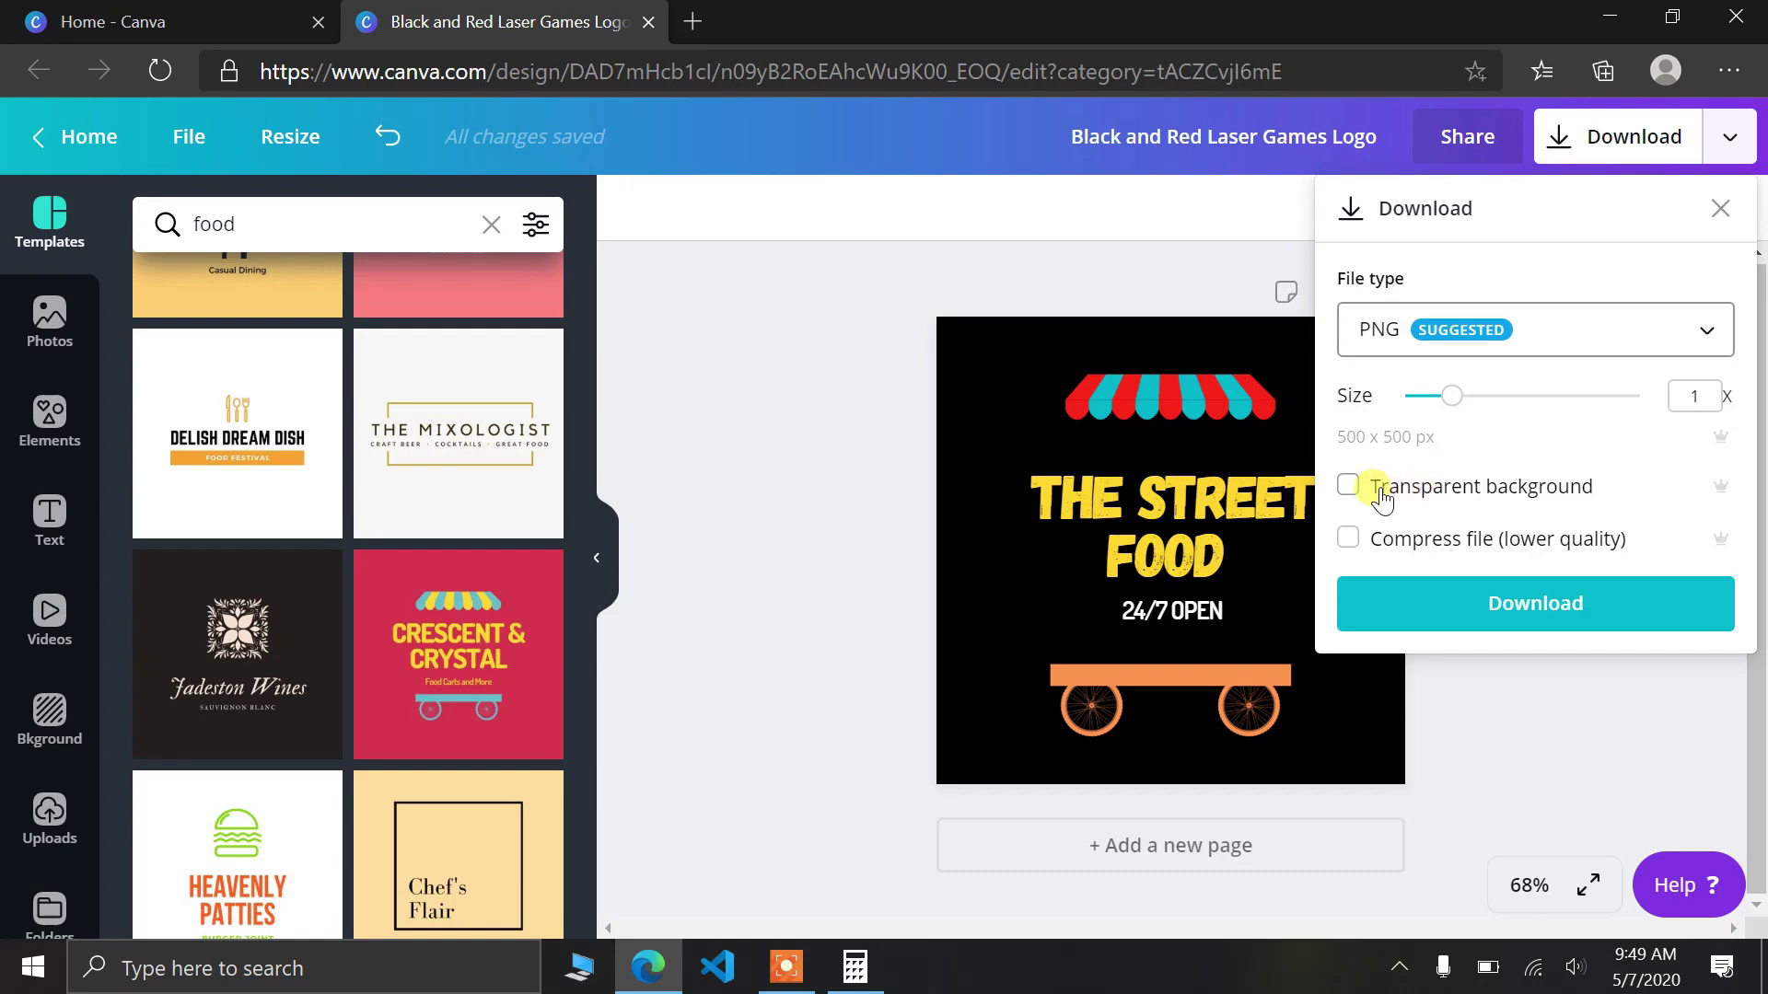
- Enable the transparent background option, download the logo, and close the publishing message
left_click(1381, 496)
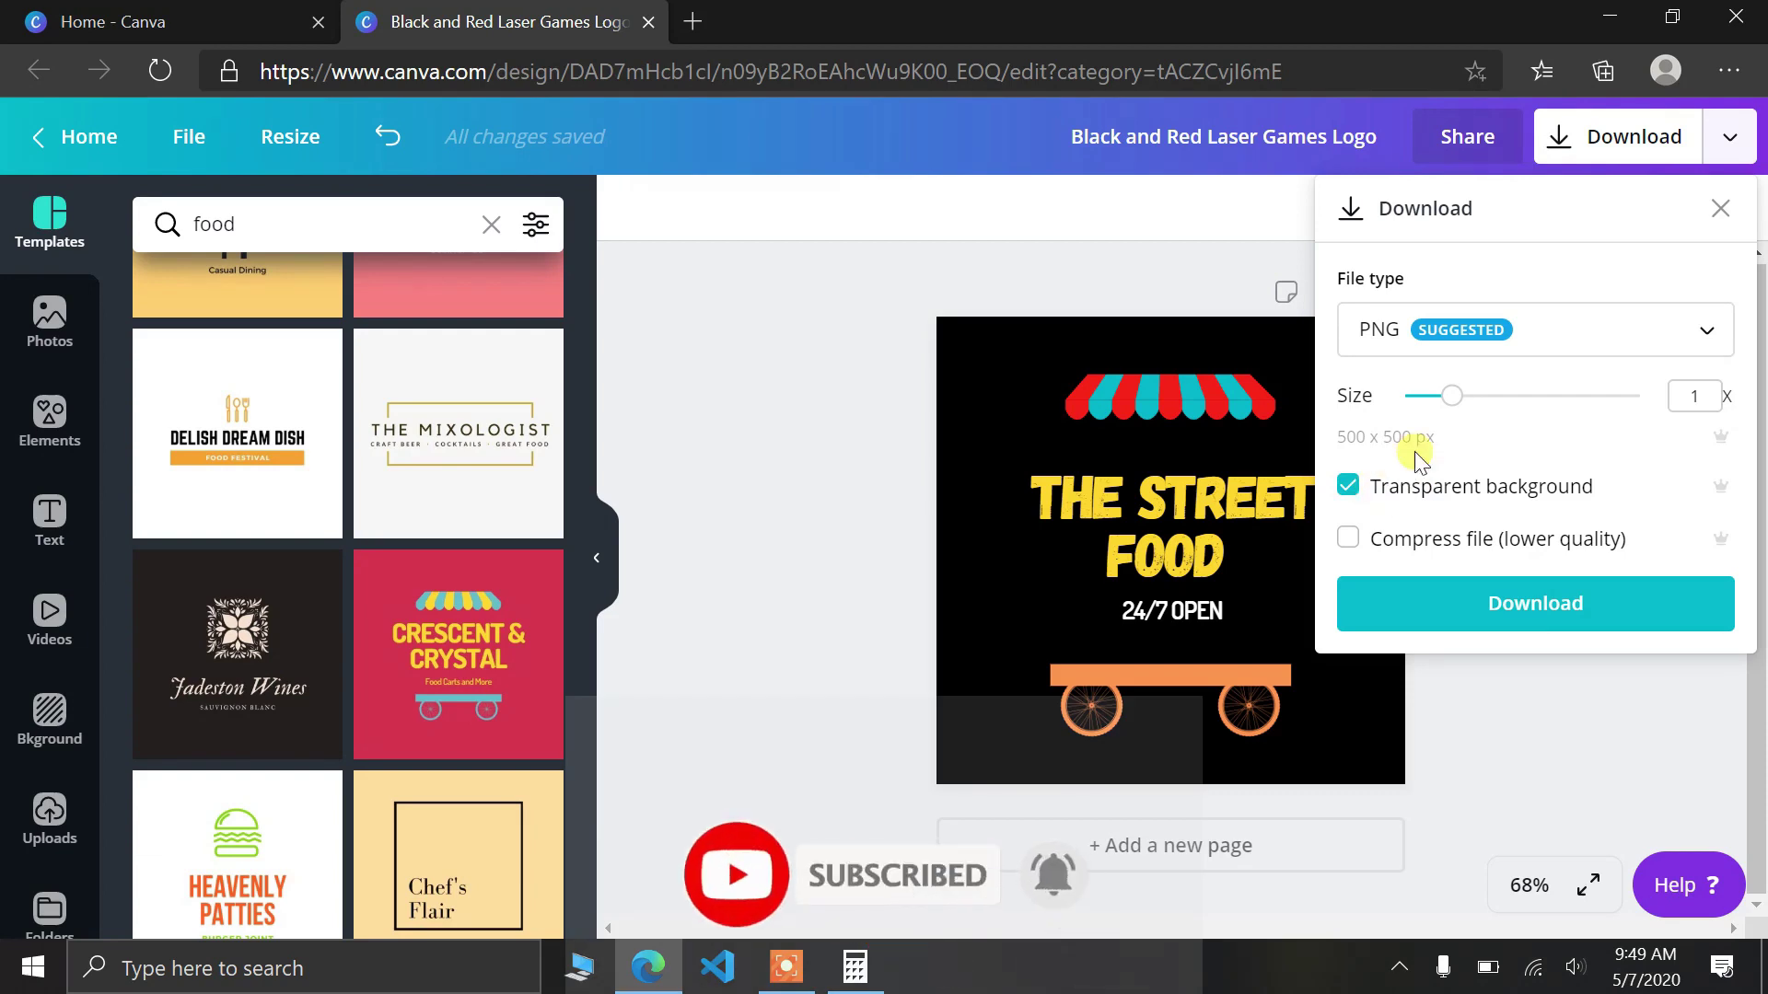
left_click(1455, 599)
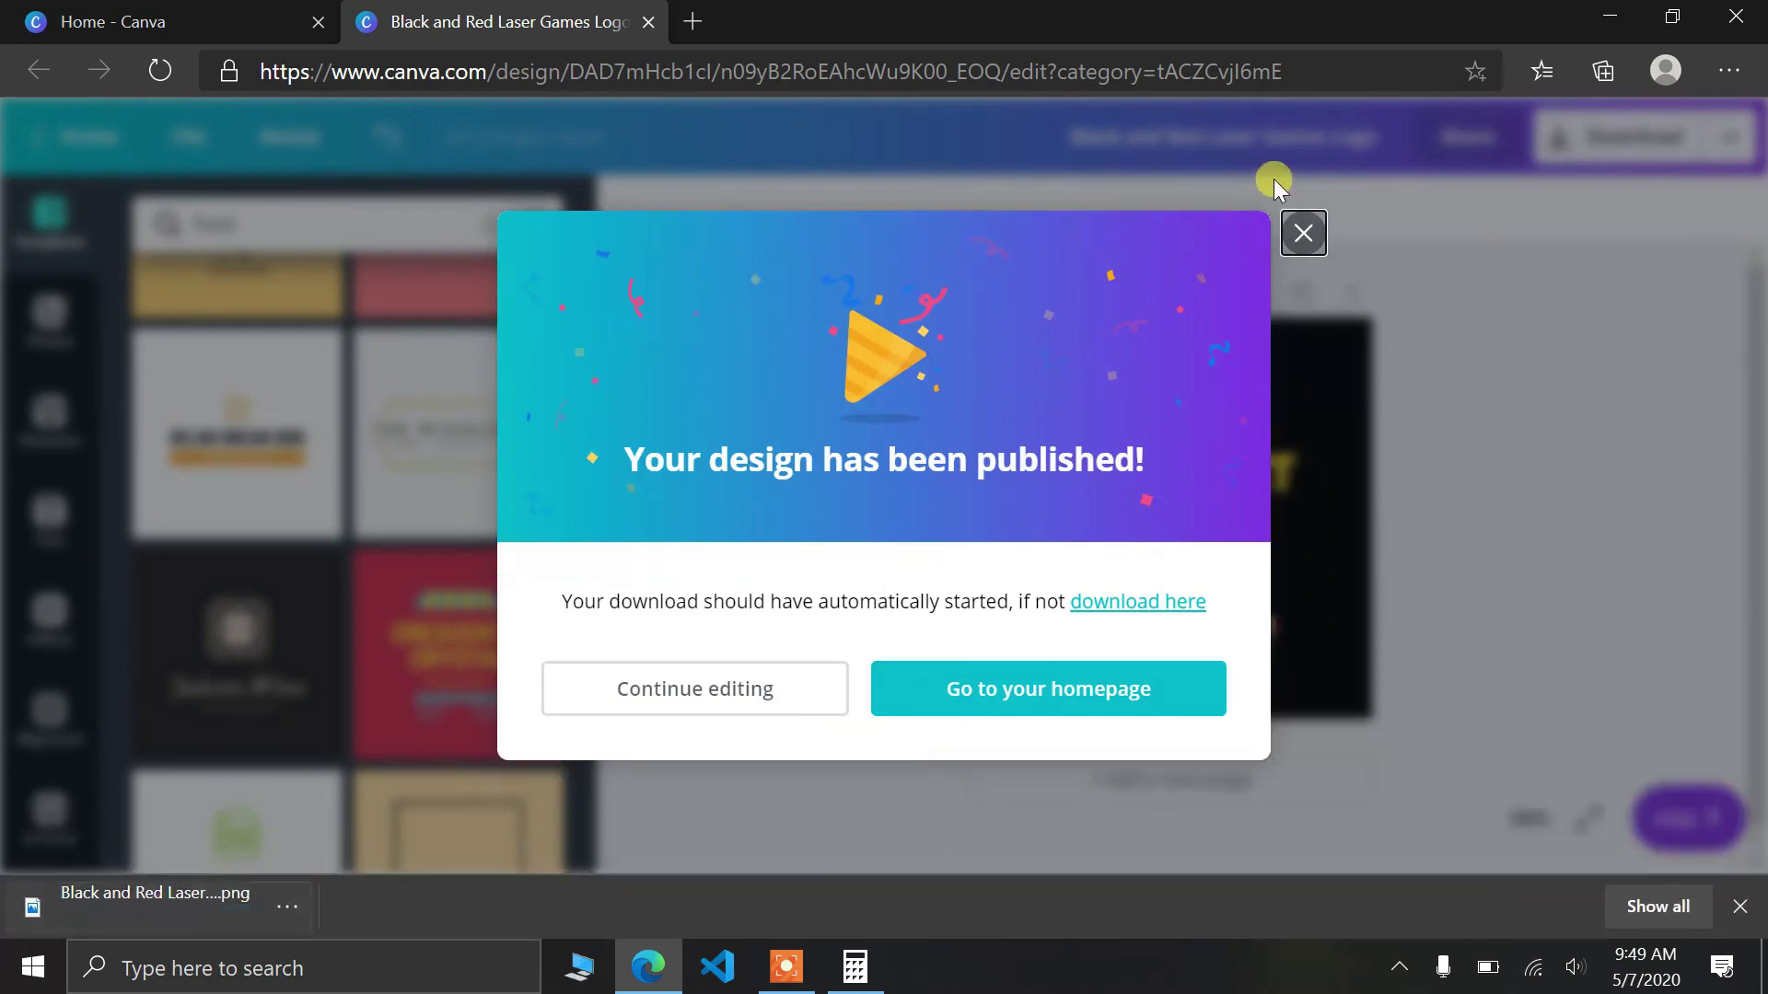
left_click(1301, 234)
- Download the logo again with JPG as the file type and close the publishing message
left_click(1593, 137)
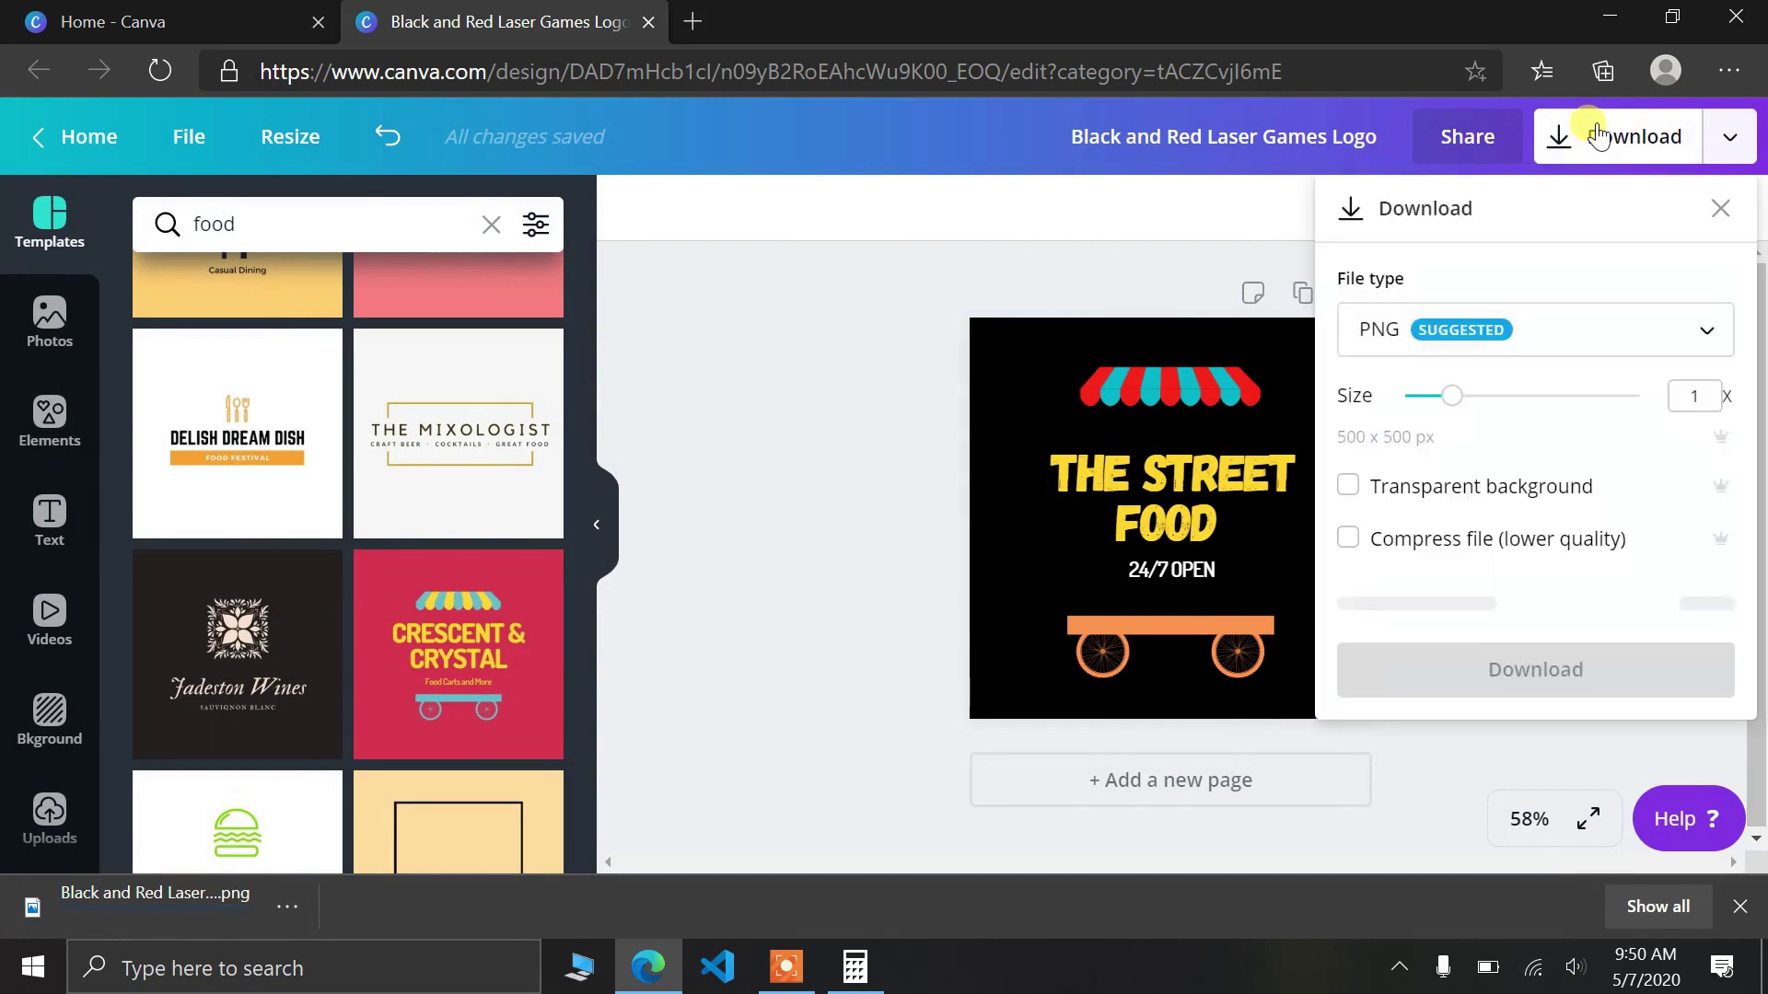
left_click(1500, 333)
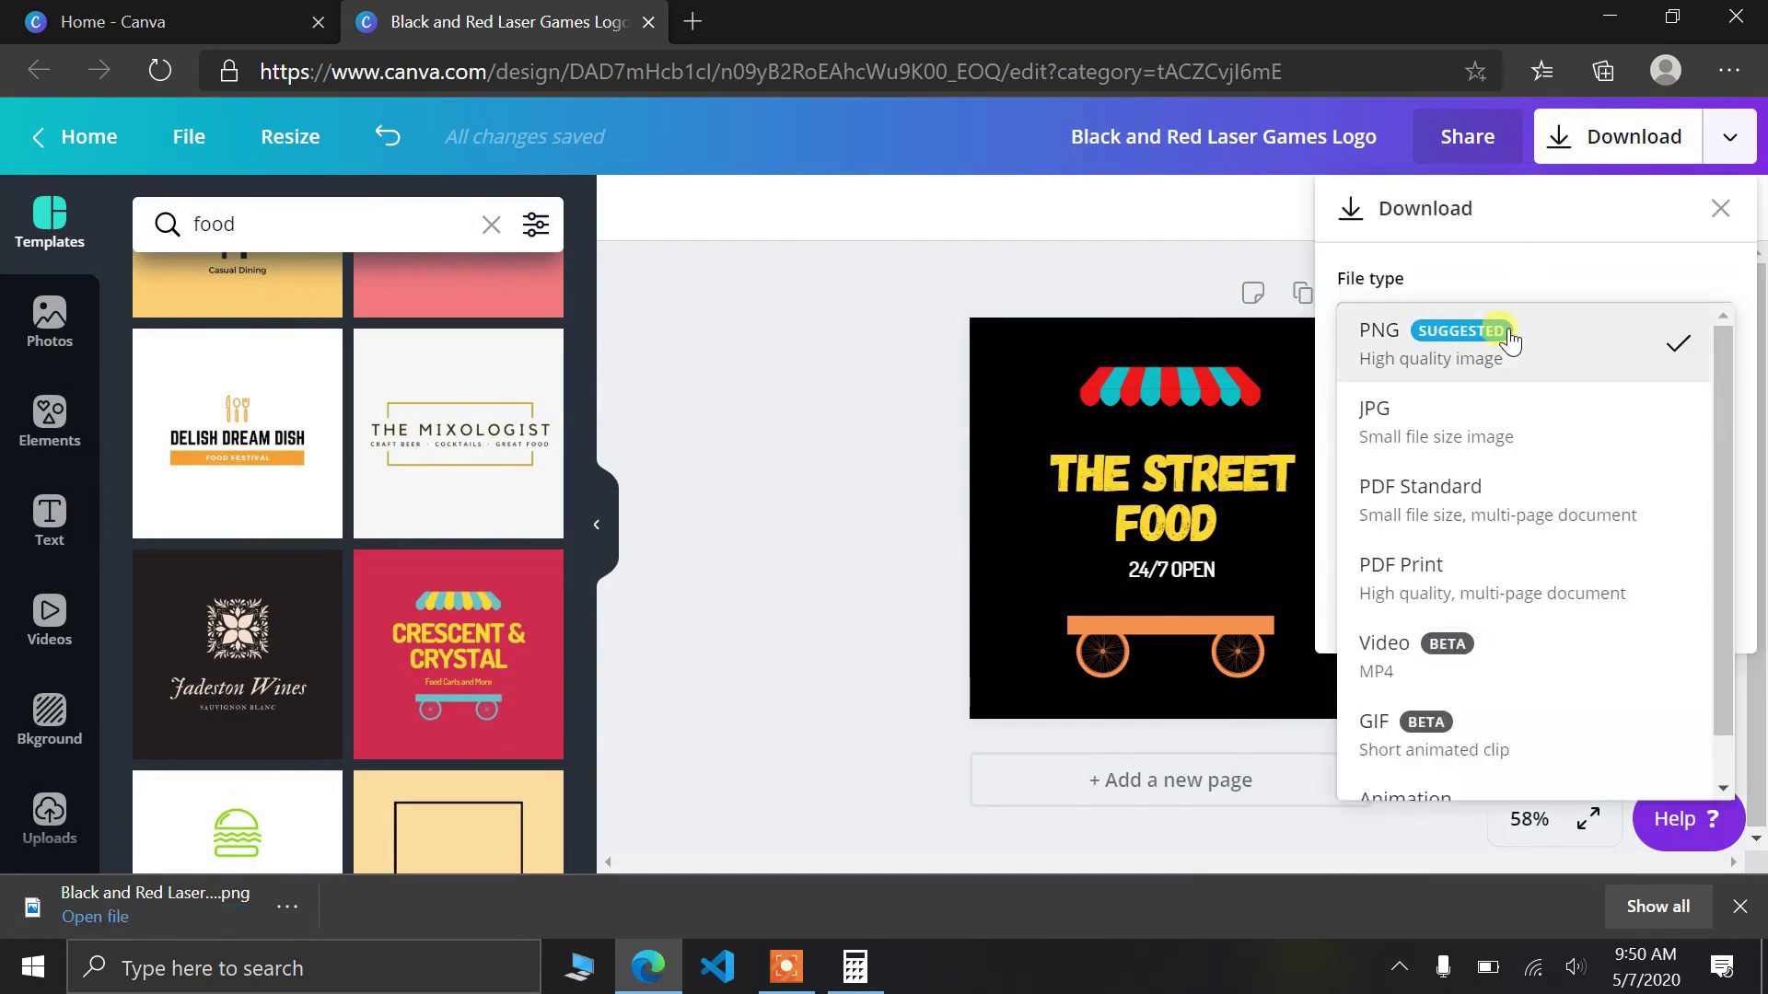
left_click(1457, 425)
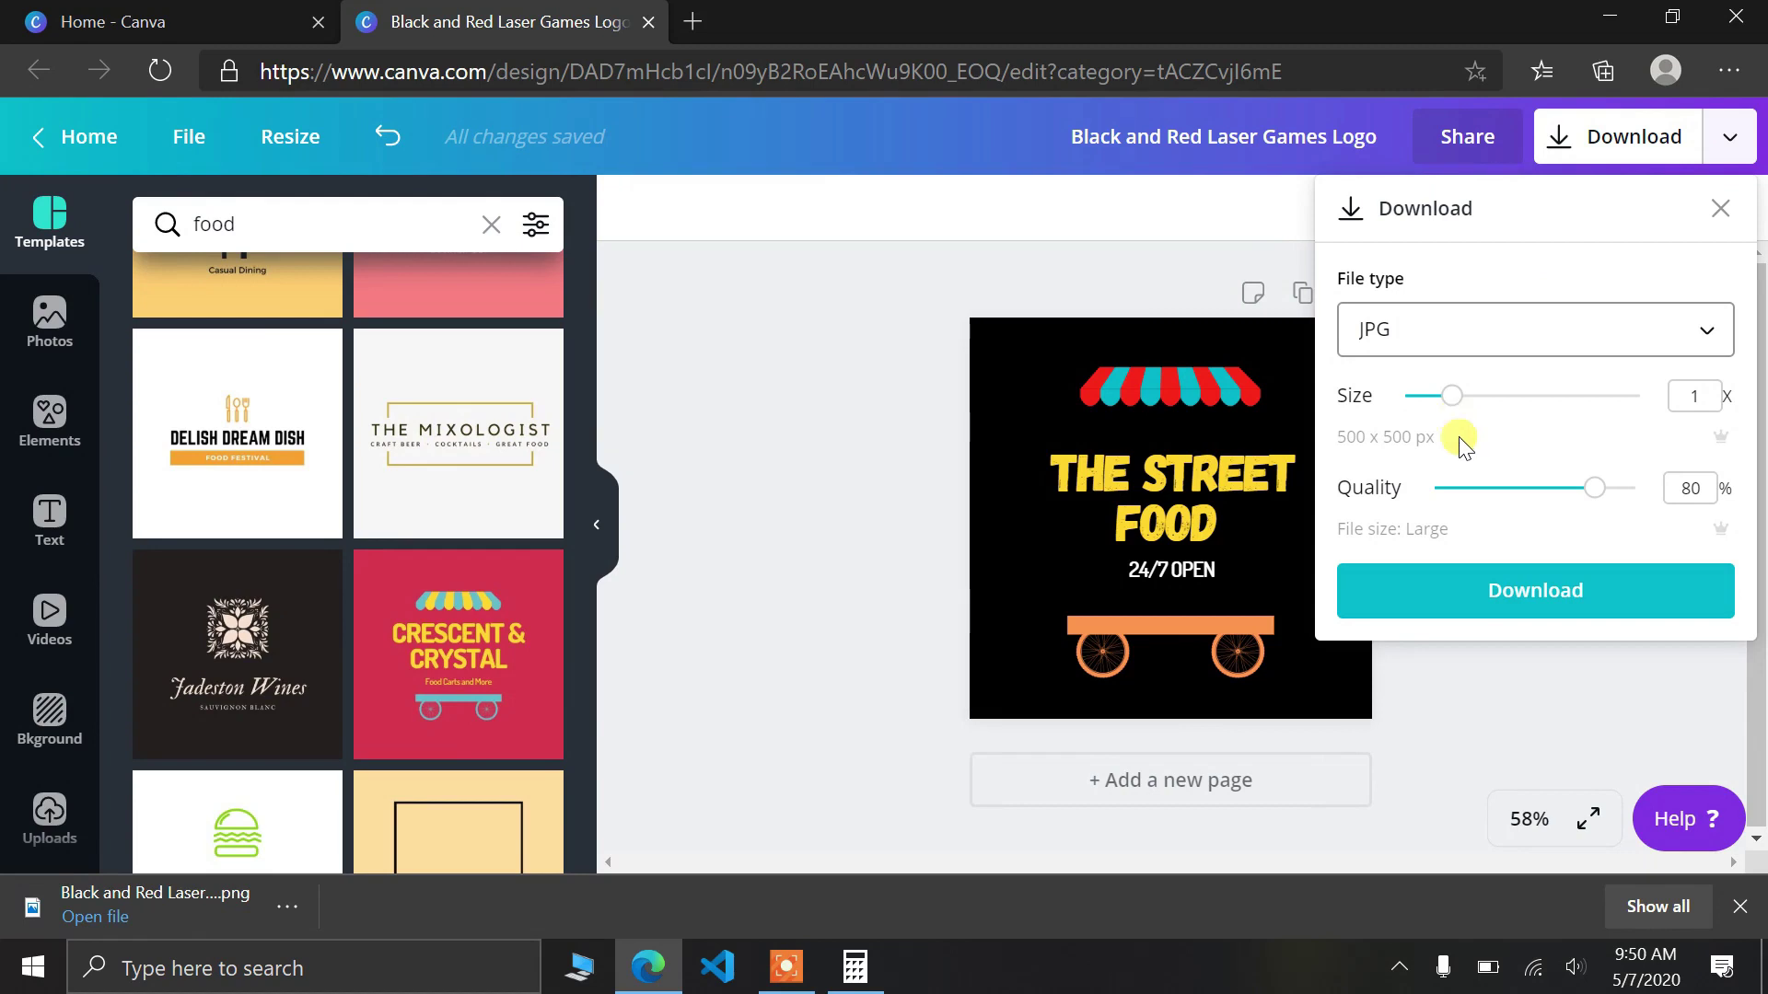
left_click(1485, 592)
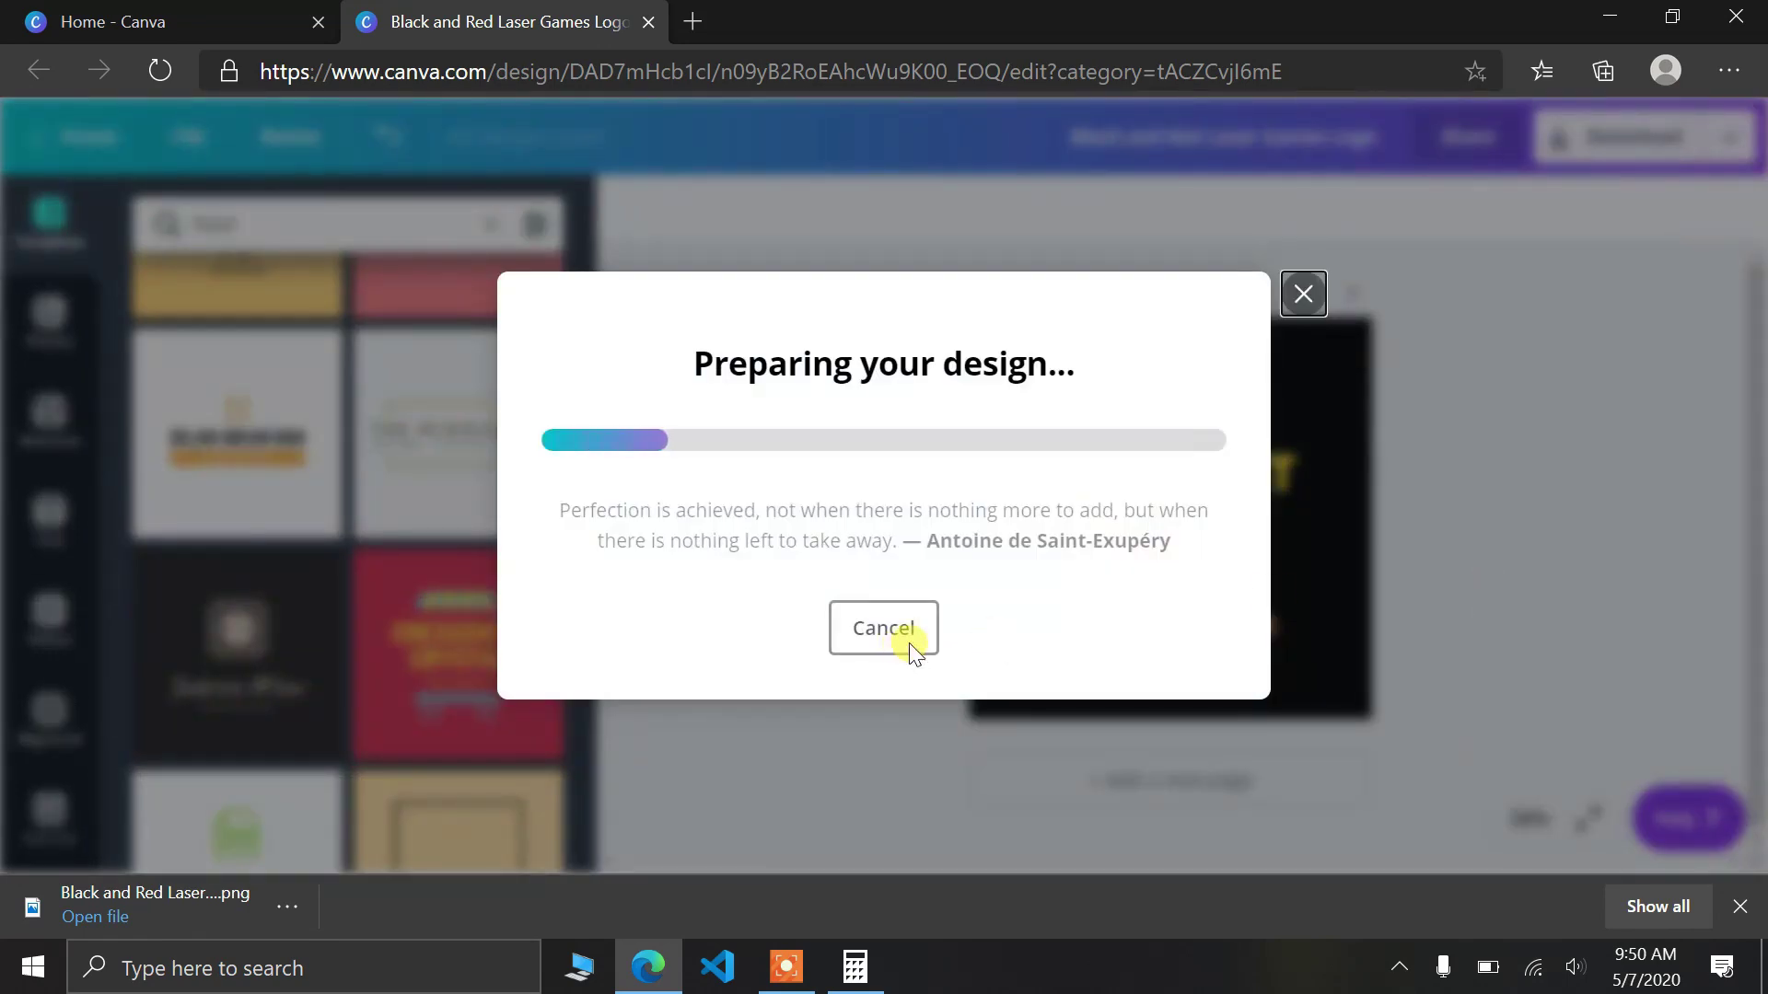
left_click(1301, 238)
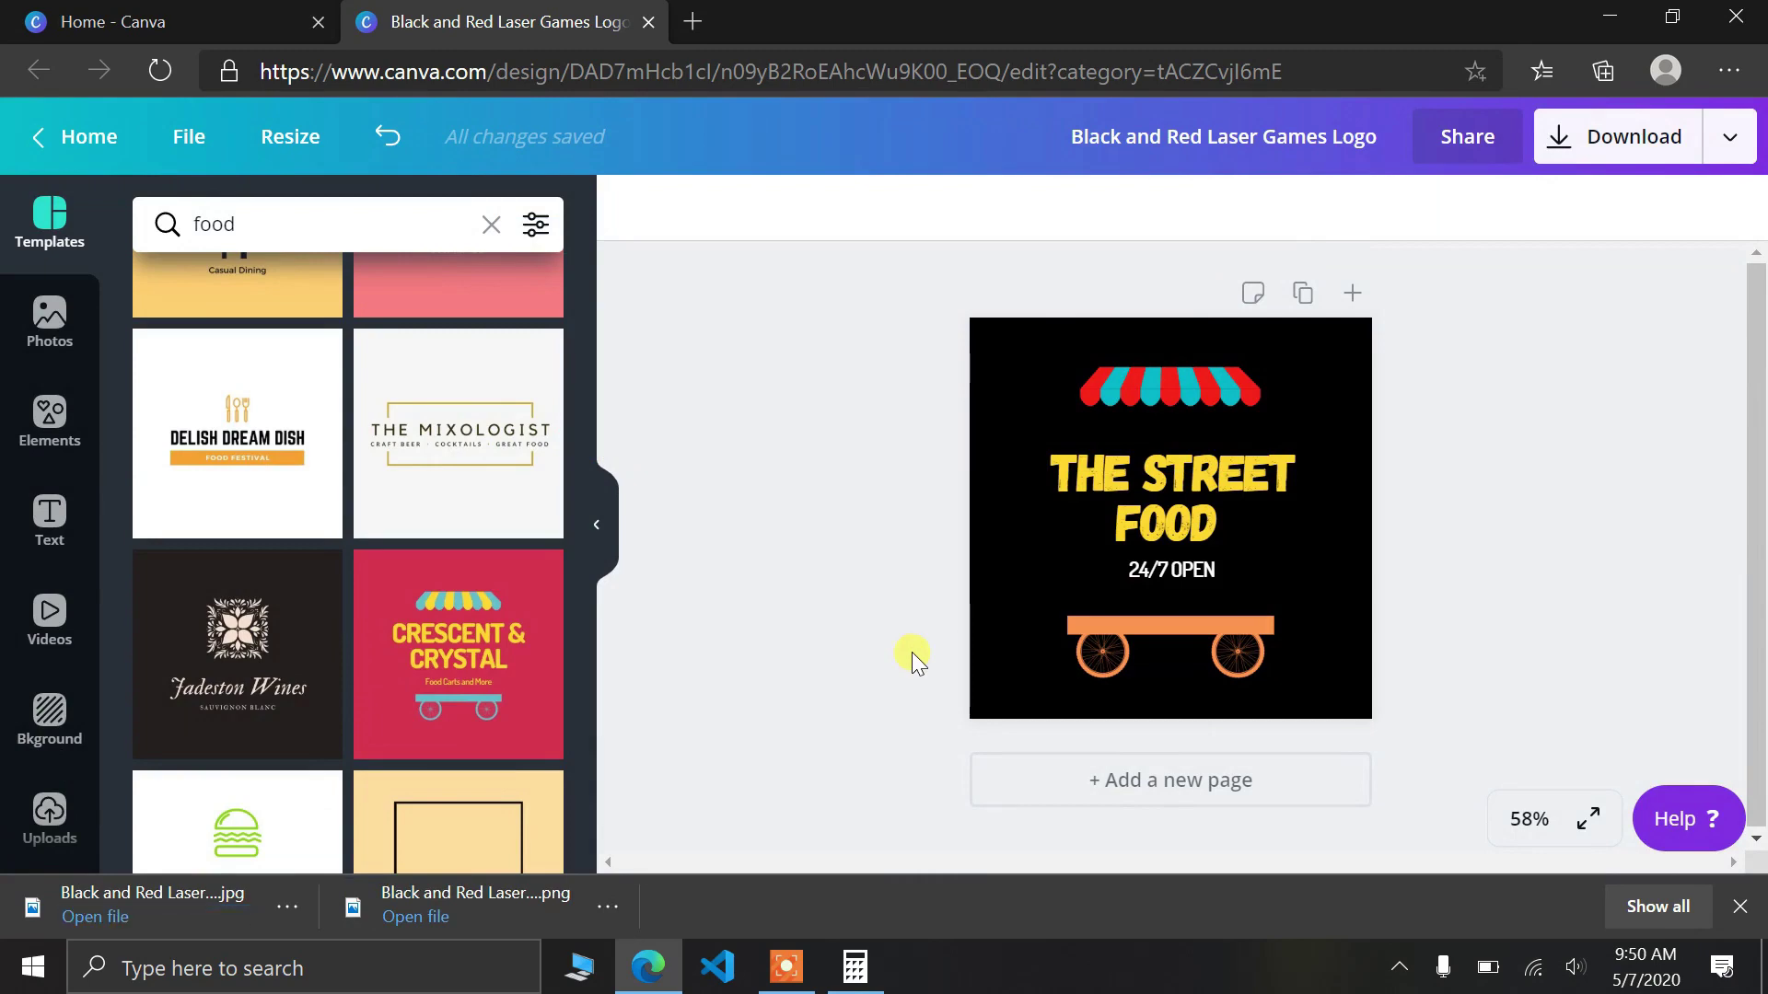
- View the downloaded PNG and JPG versions of the logo, then close both images and dismiss the downloads bar
left_click(484, 893)
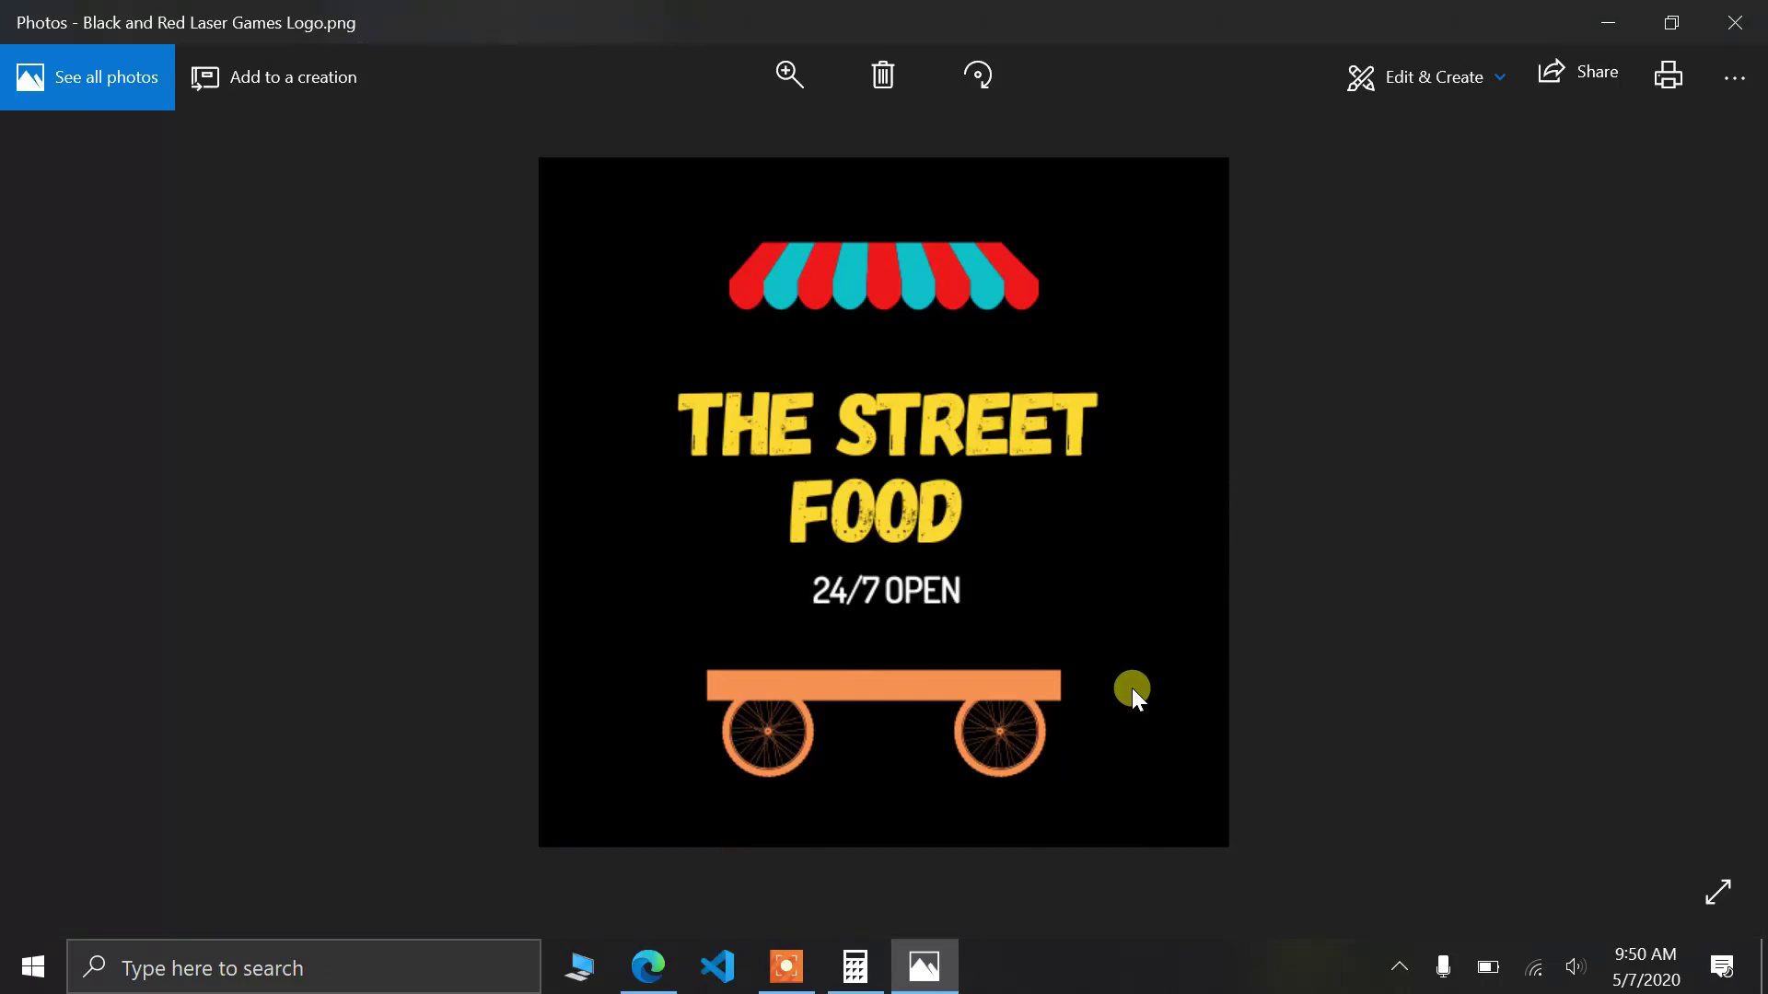
left_click(1735, 22)
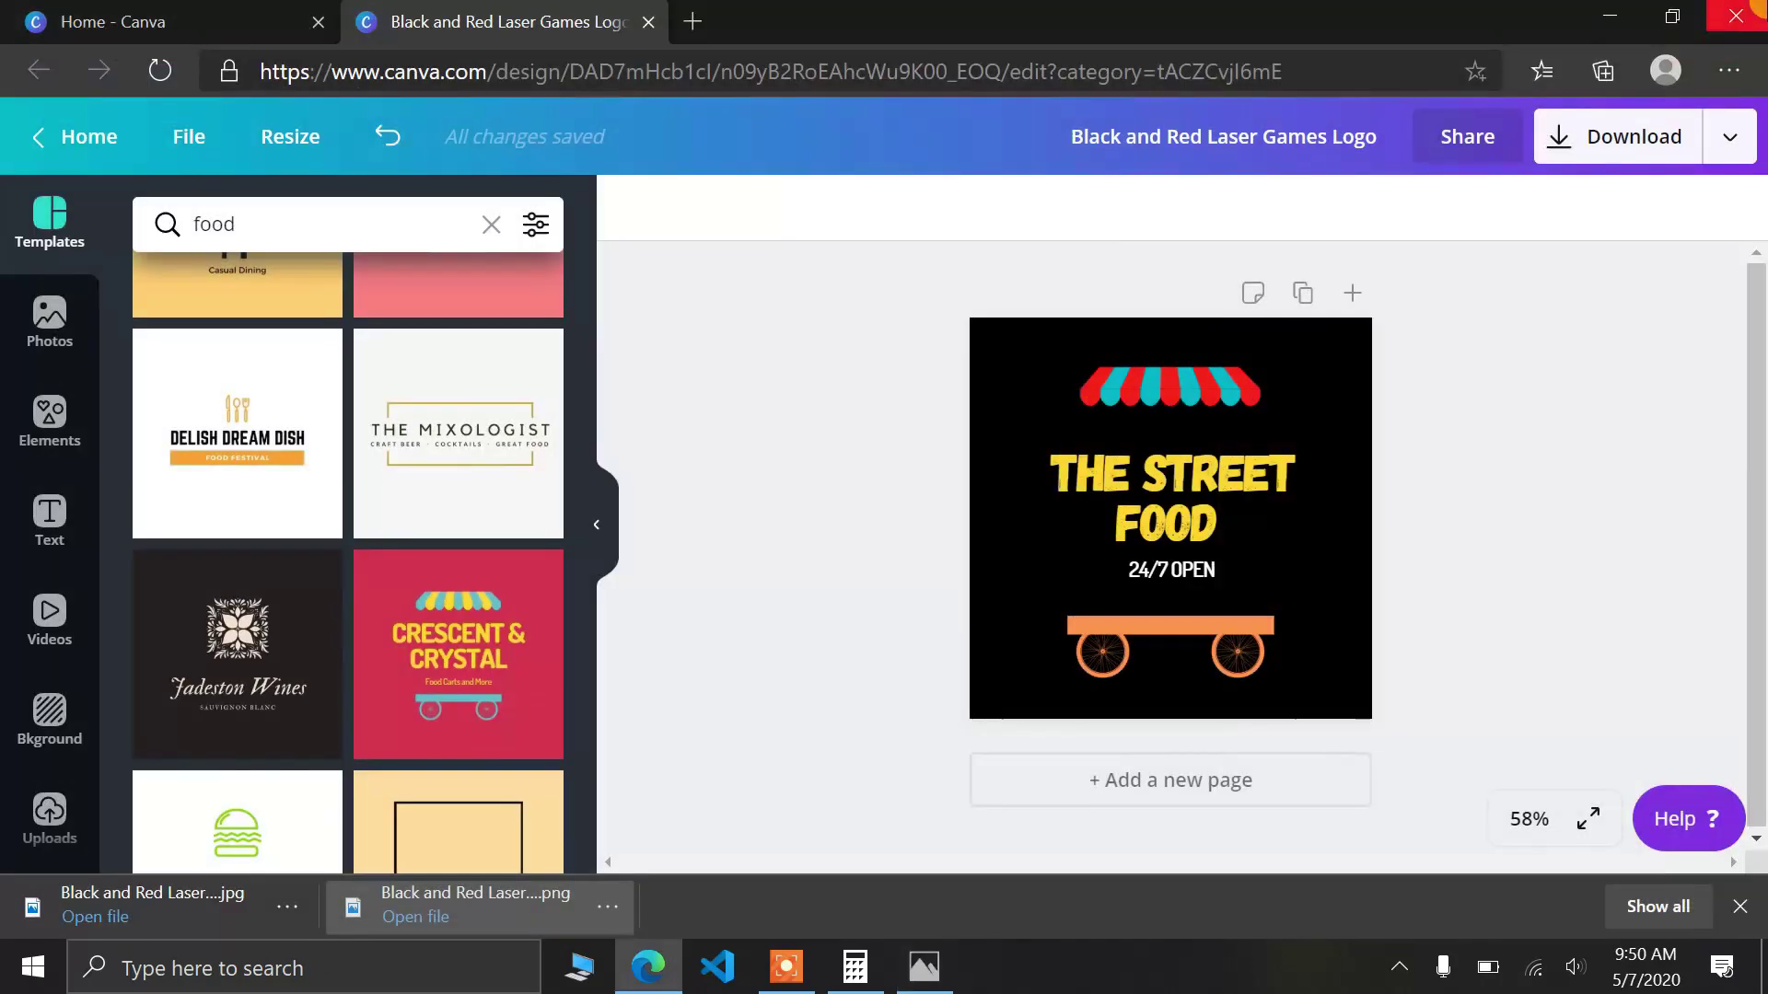
left_click(202, 891)
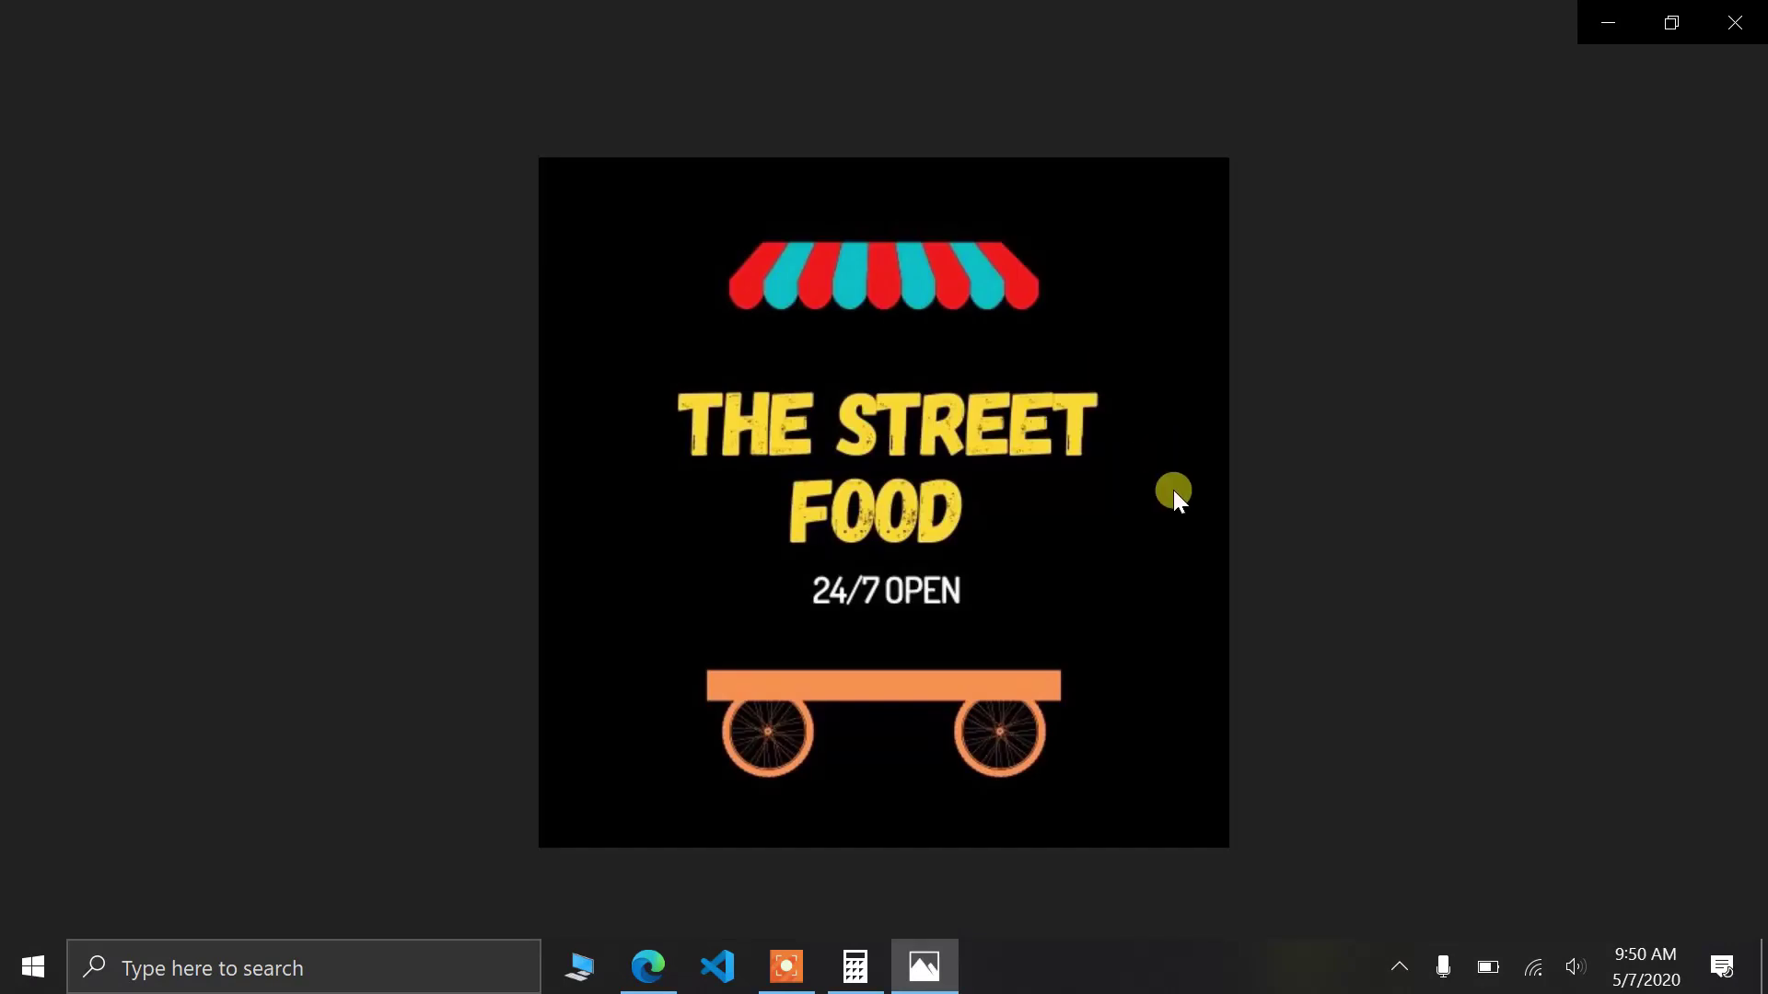
left_click(1755, 9)
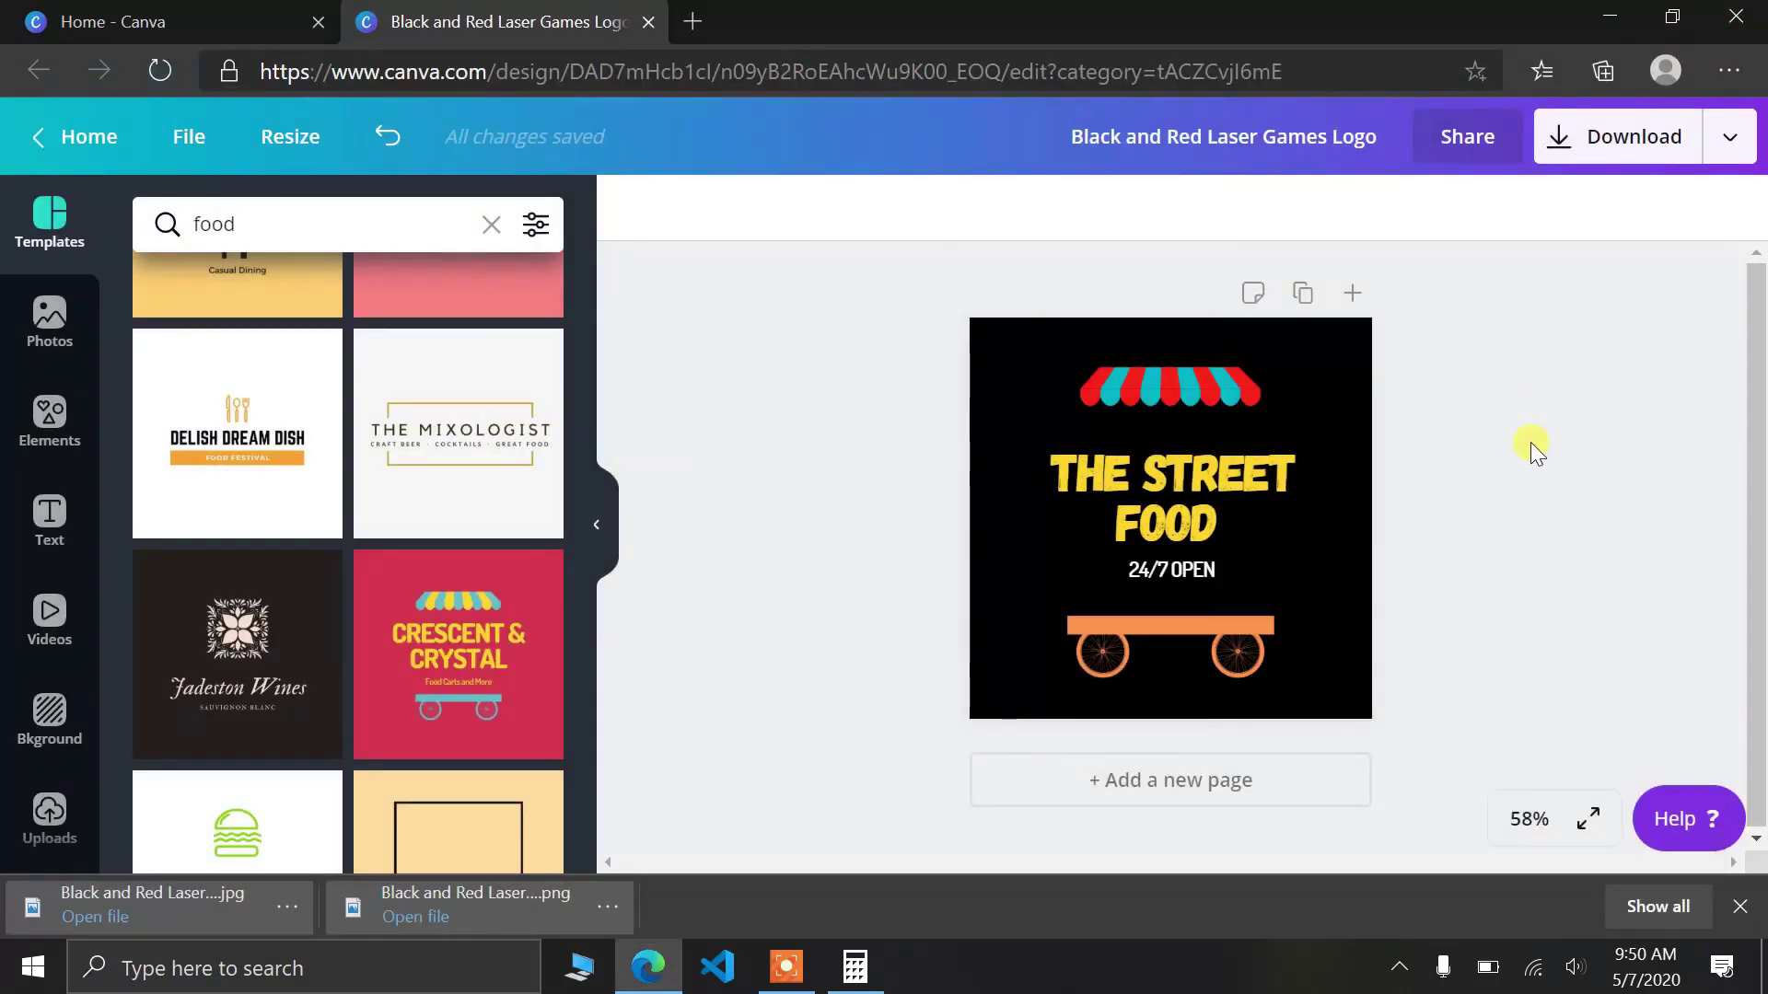
left_click(1741, 919)
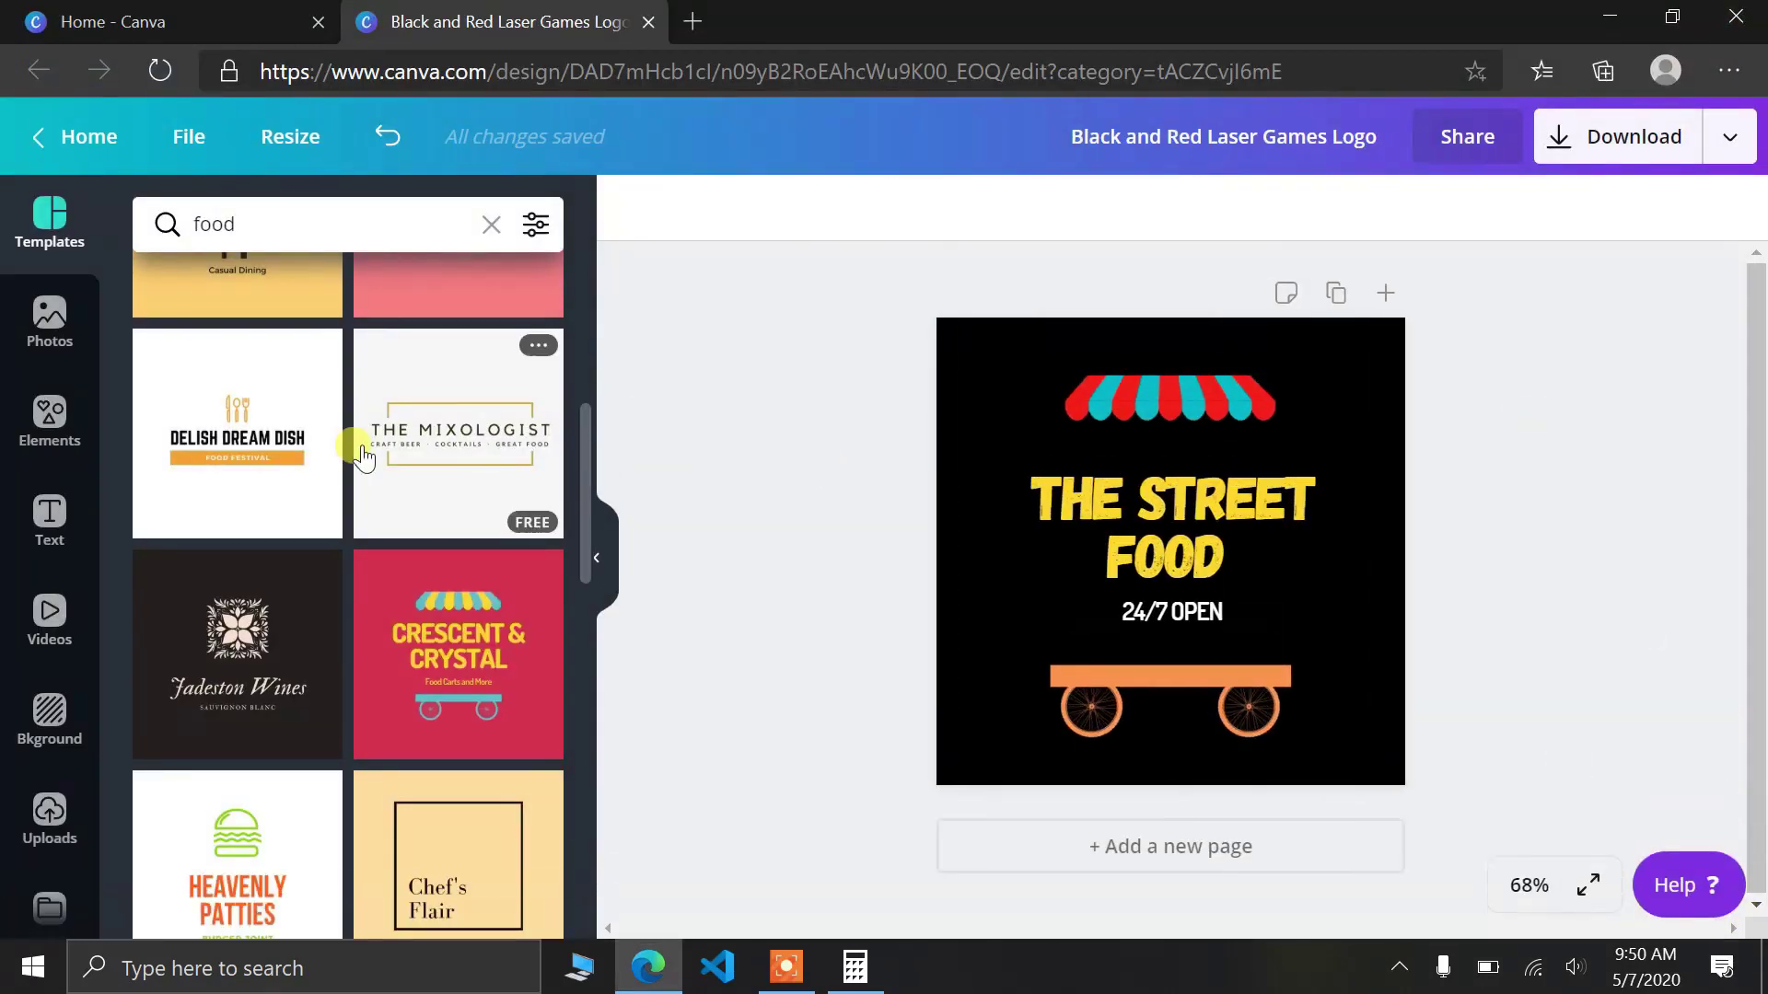
- Find the Mama Yum Yum template with the yellow cutlery circles among the food templates and apply it to the design
scroll(355, 446, "down", 5)
scroll(361, 456, "up", 8)
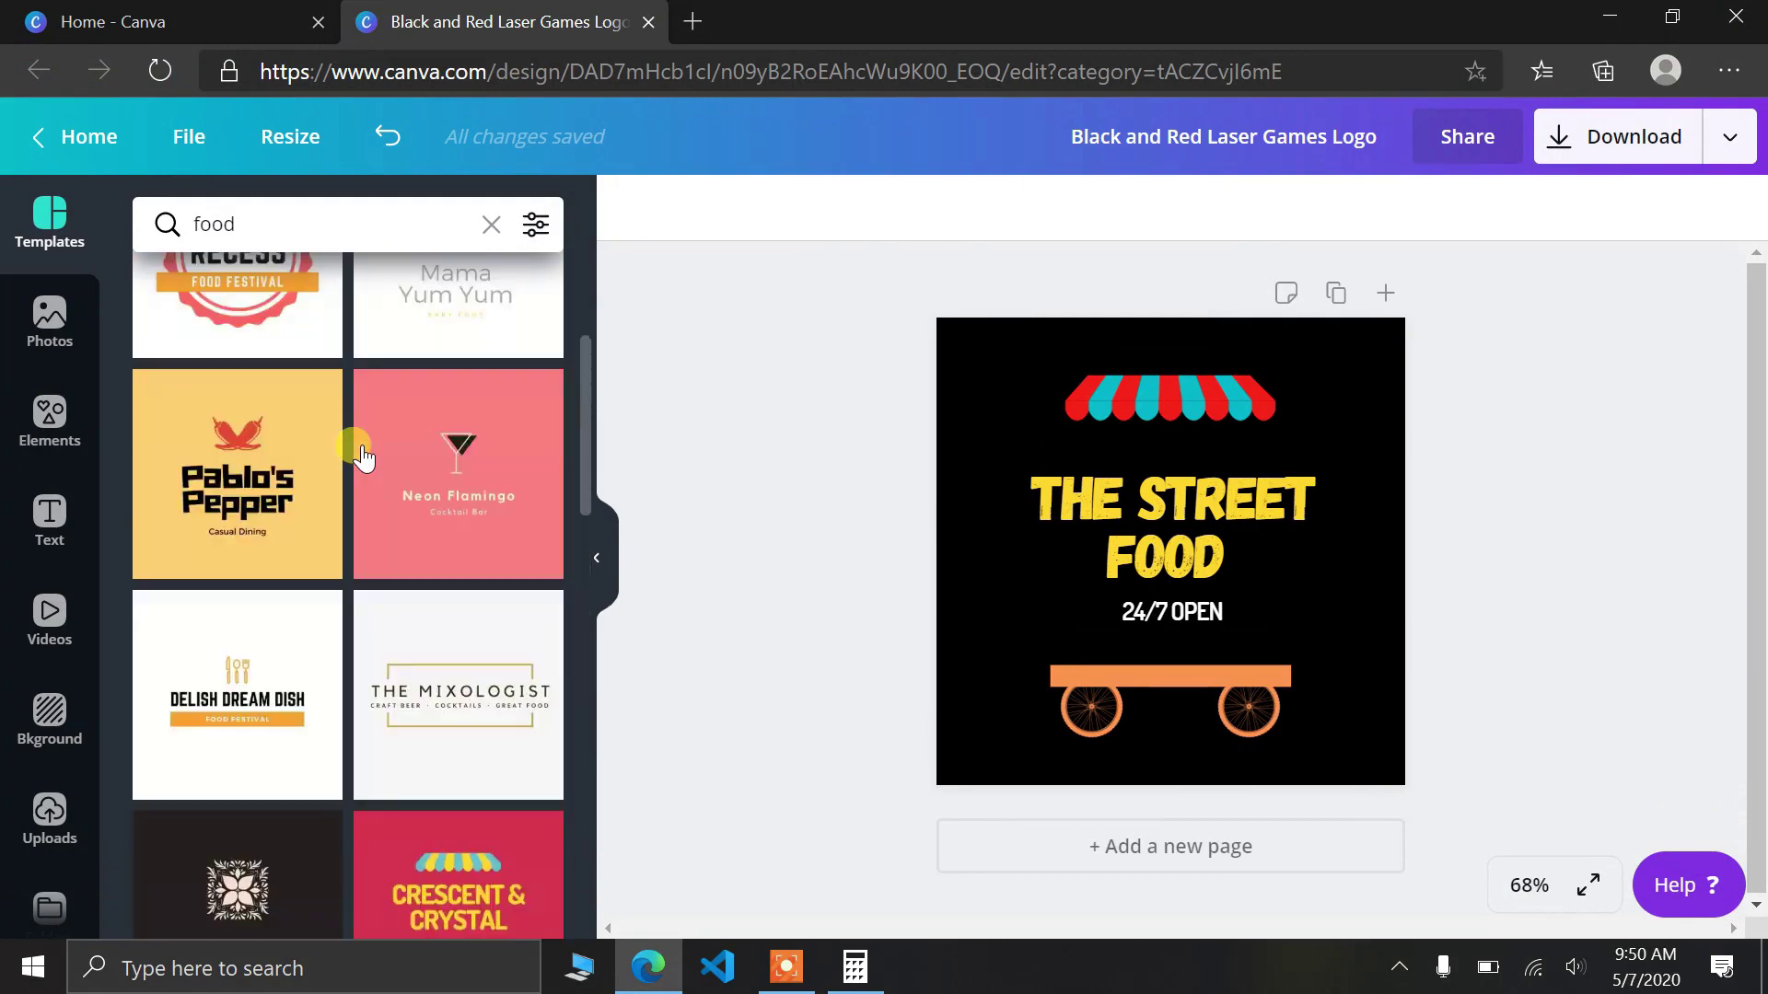
left_click(456, 432)
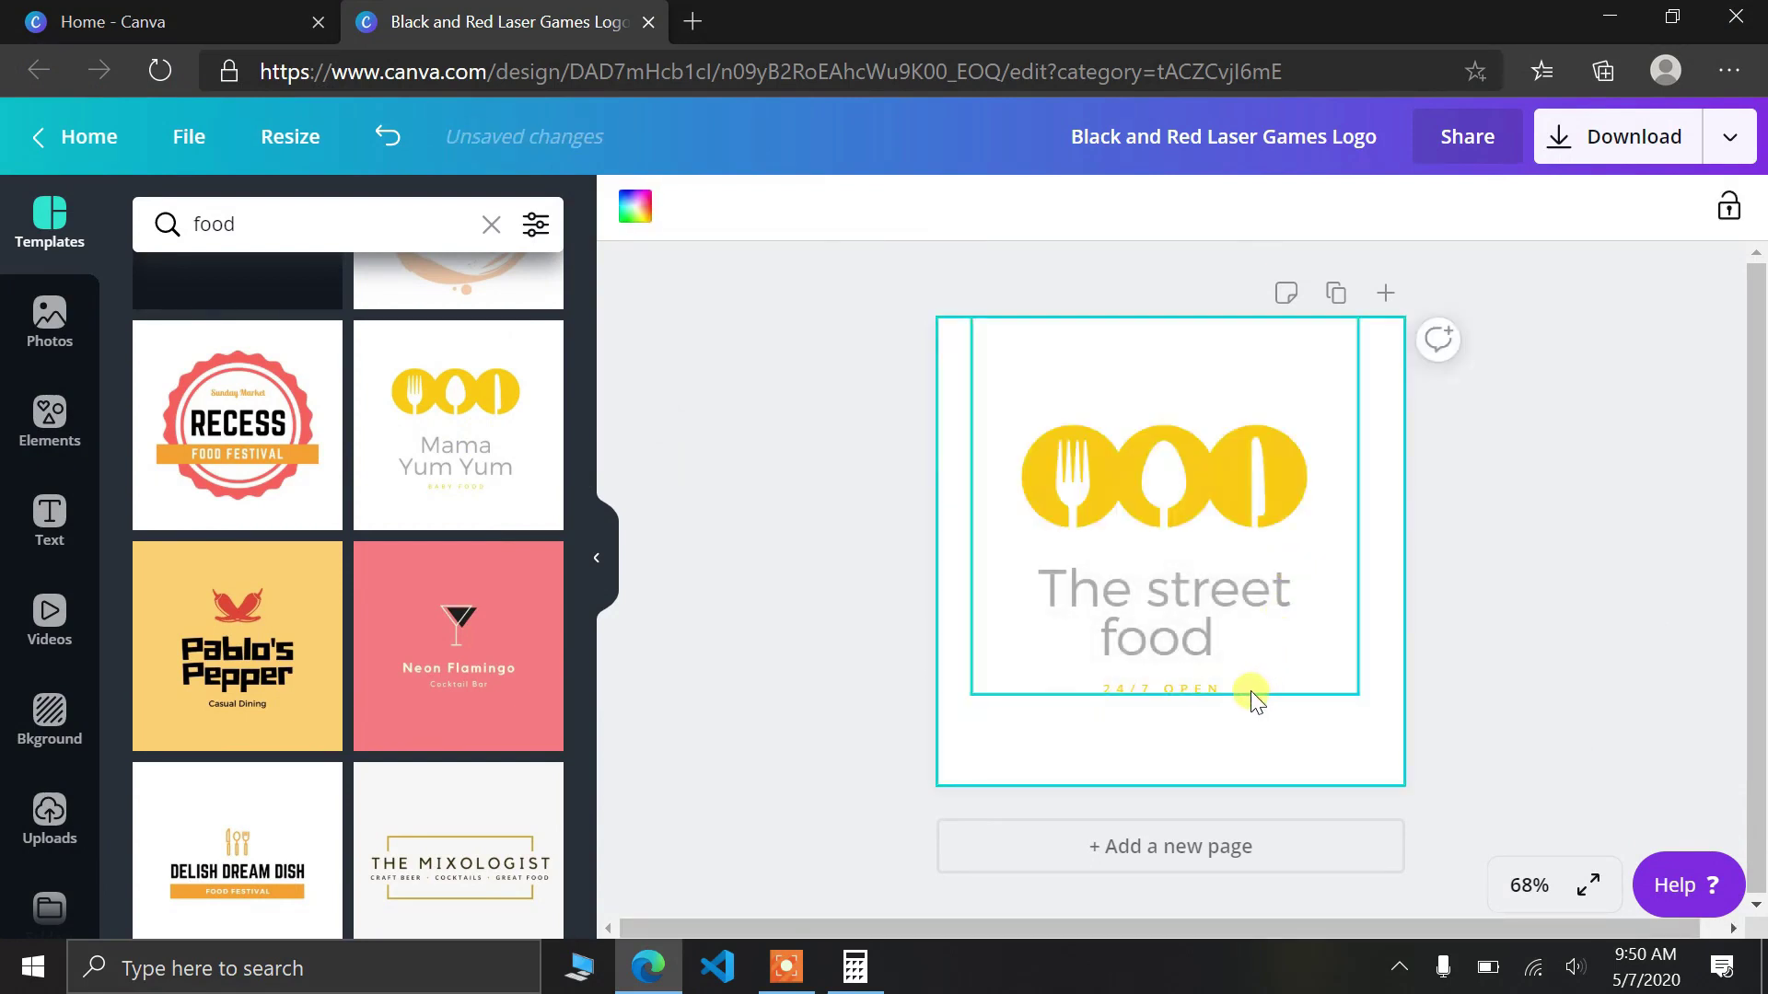
- Recolor the title text "The street food" black
left_click(1188, 502)
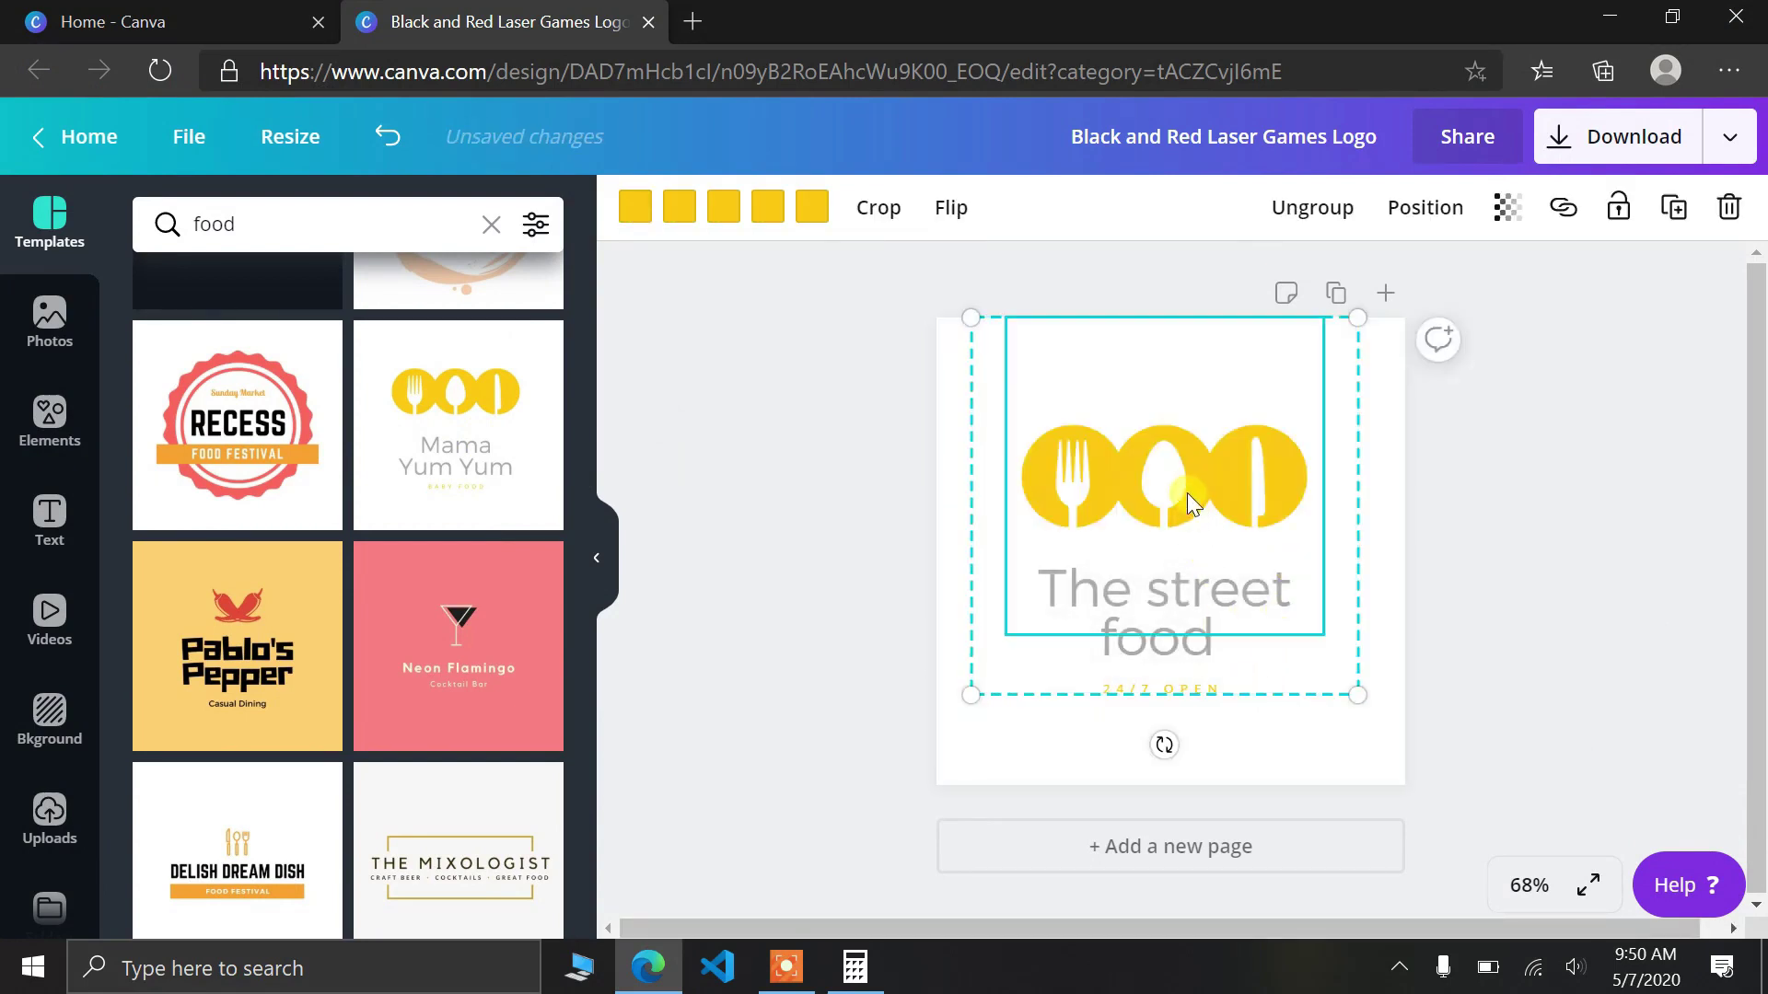
left_click(1169, 610)
left_click(1169, 610)
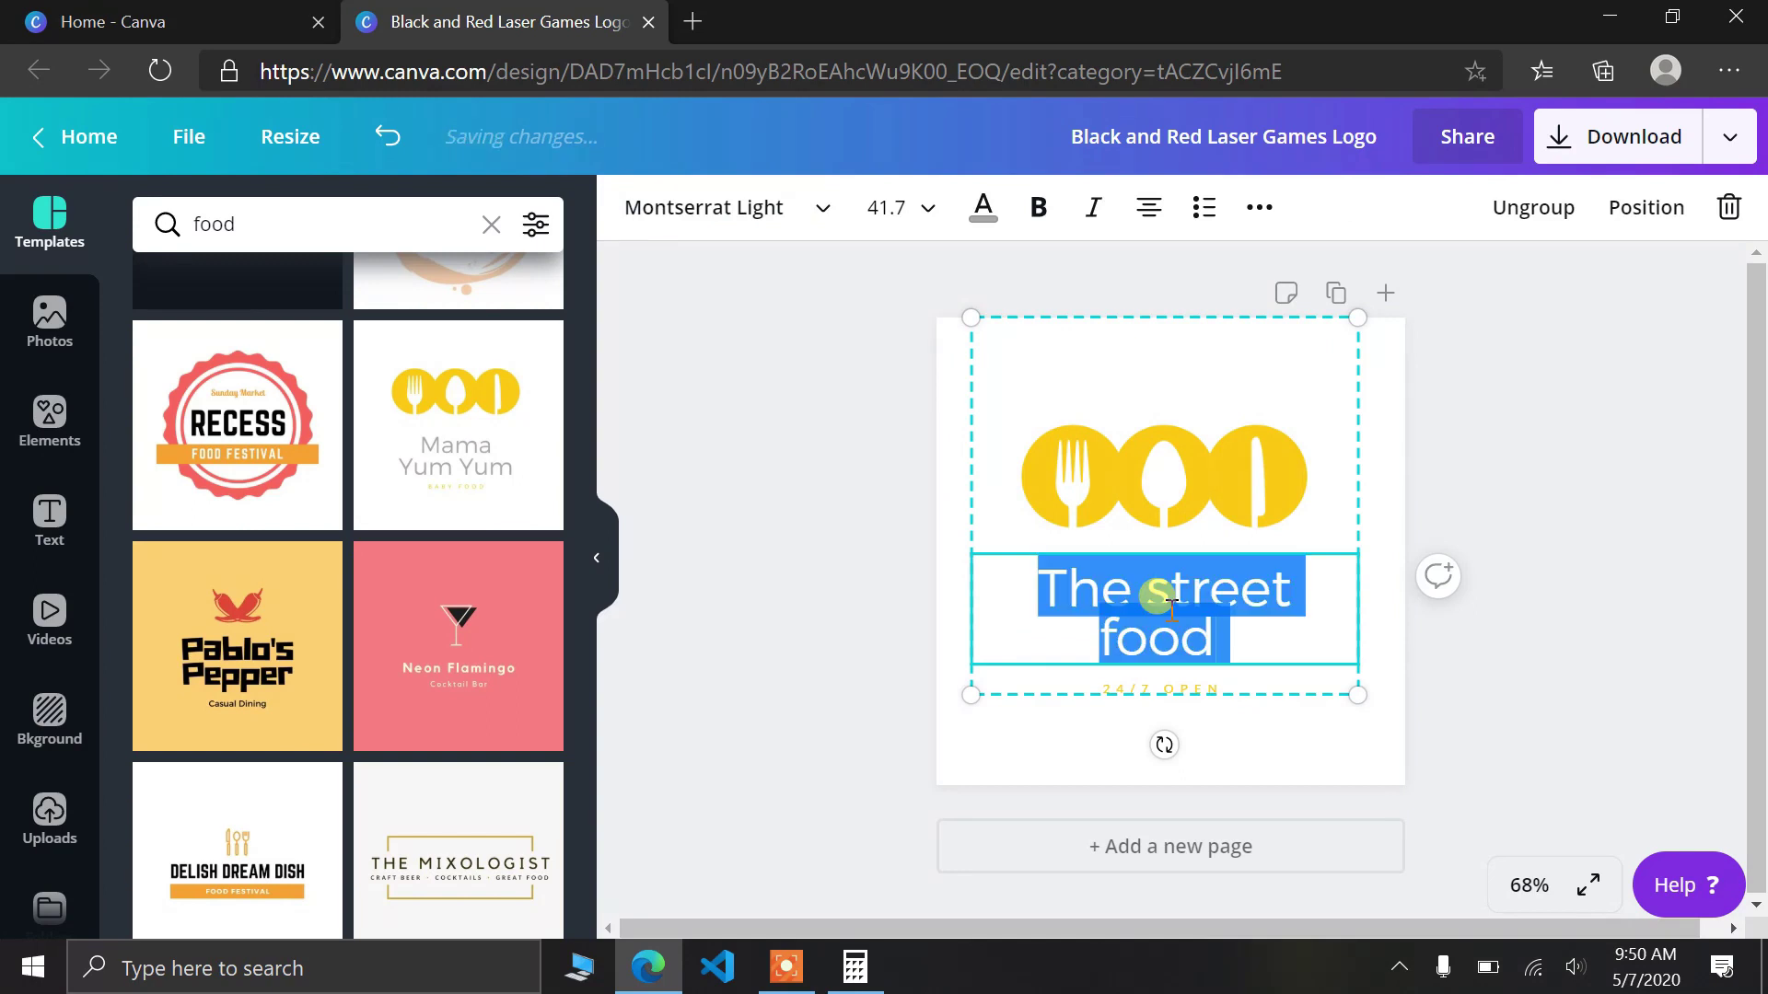
left_click(983, 208)
left_click(161, 611)
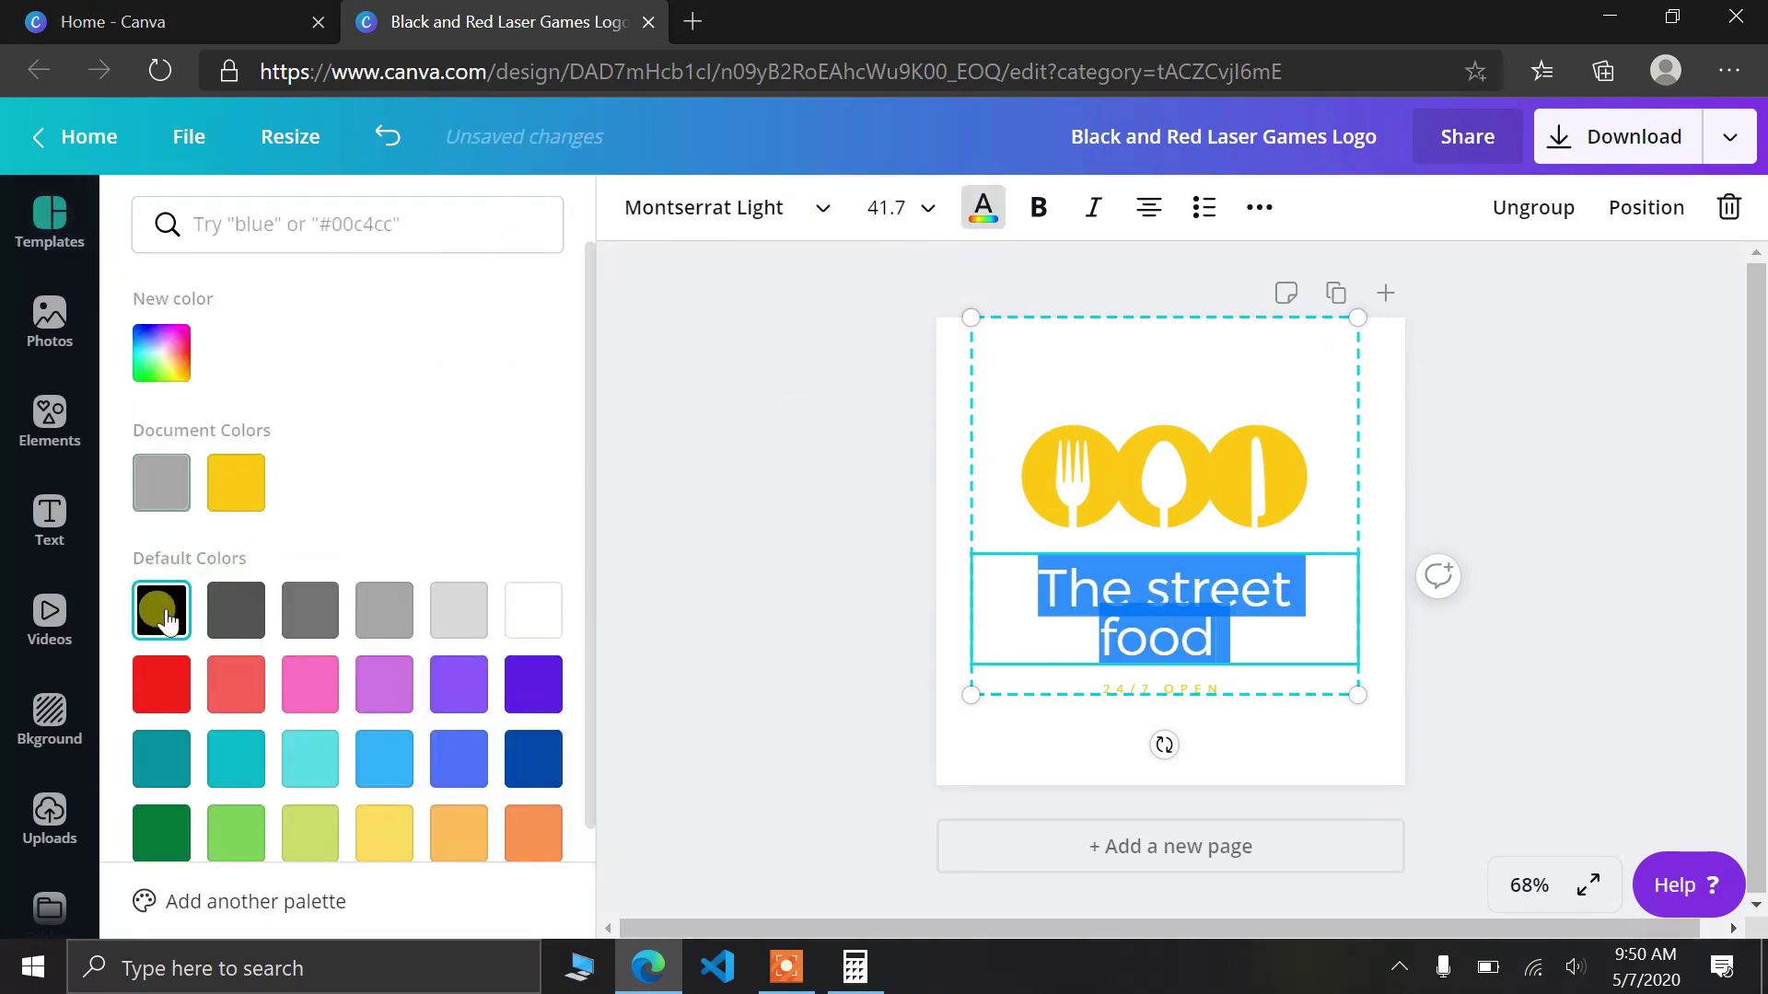
left_click(1047, 730)
- Recolor the "24/7 OPEN" tagline below the title red
left_click(1224, 477)
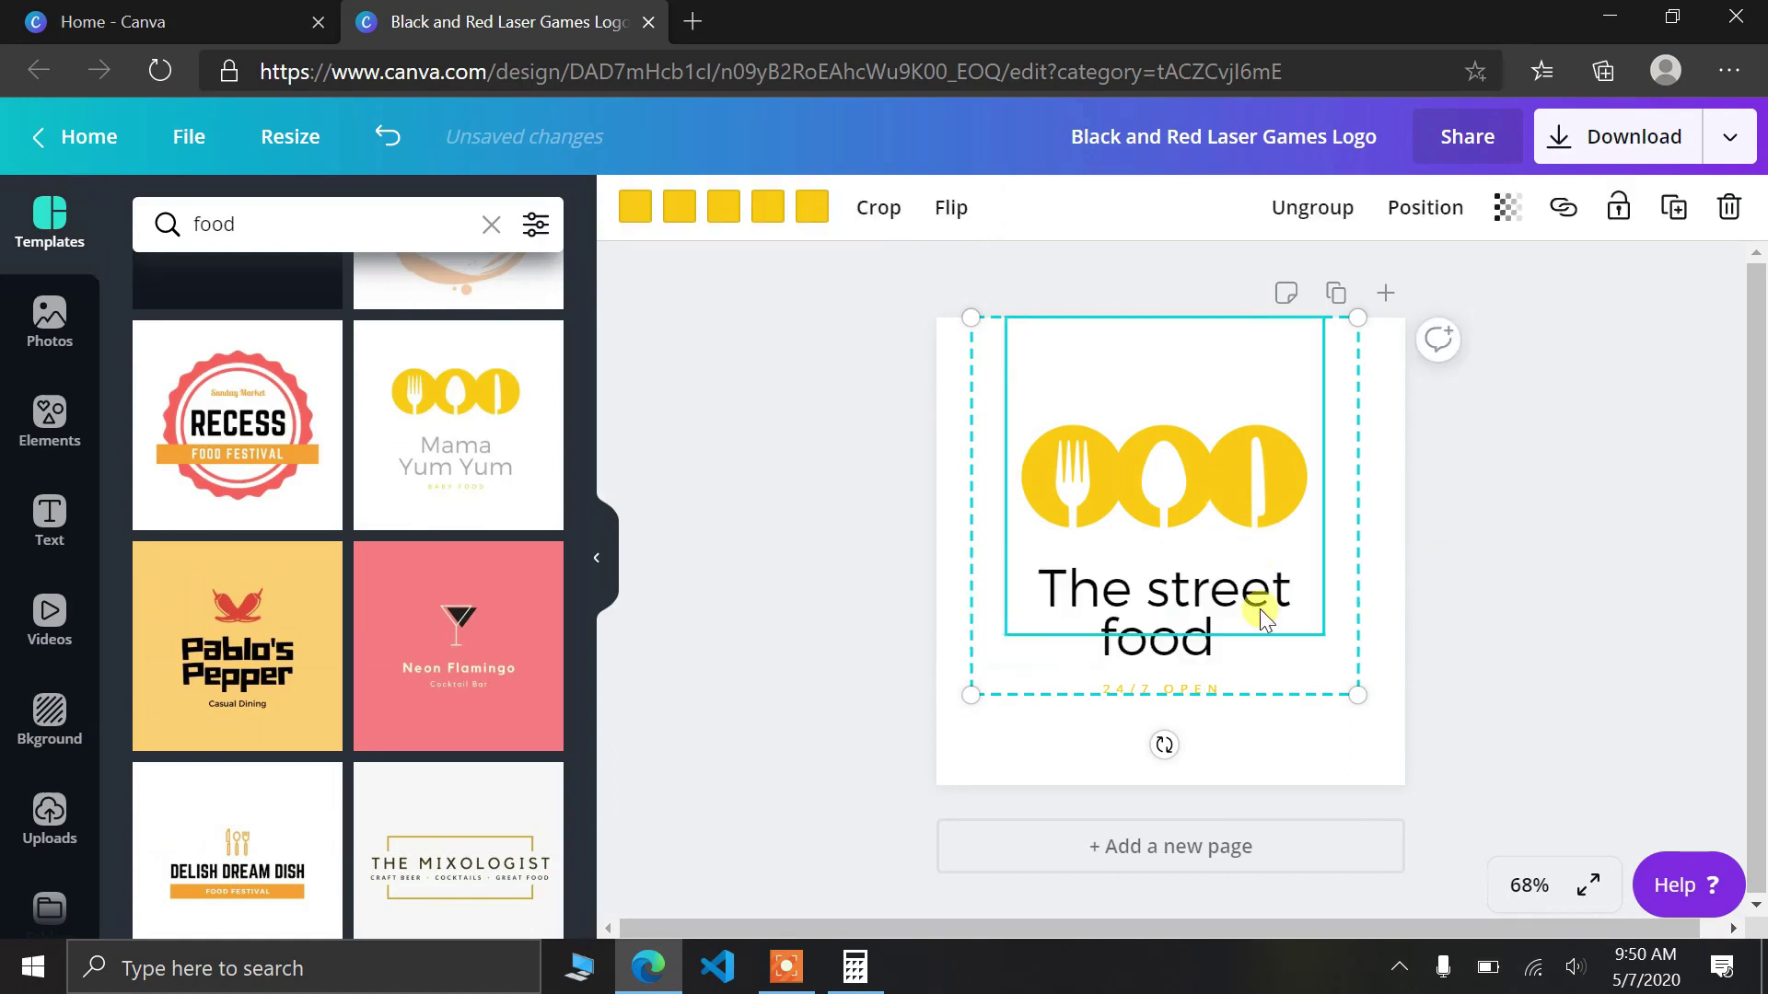
left_click(1157, 714)
left_click(1175, 690)
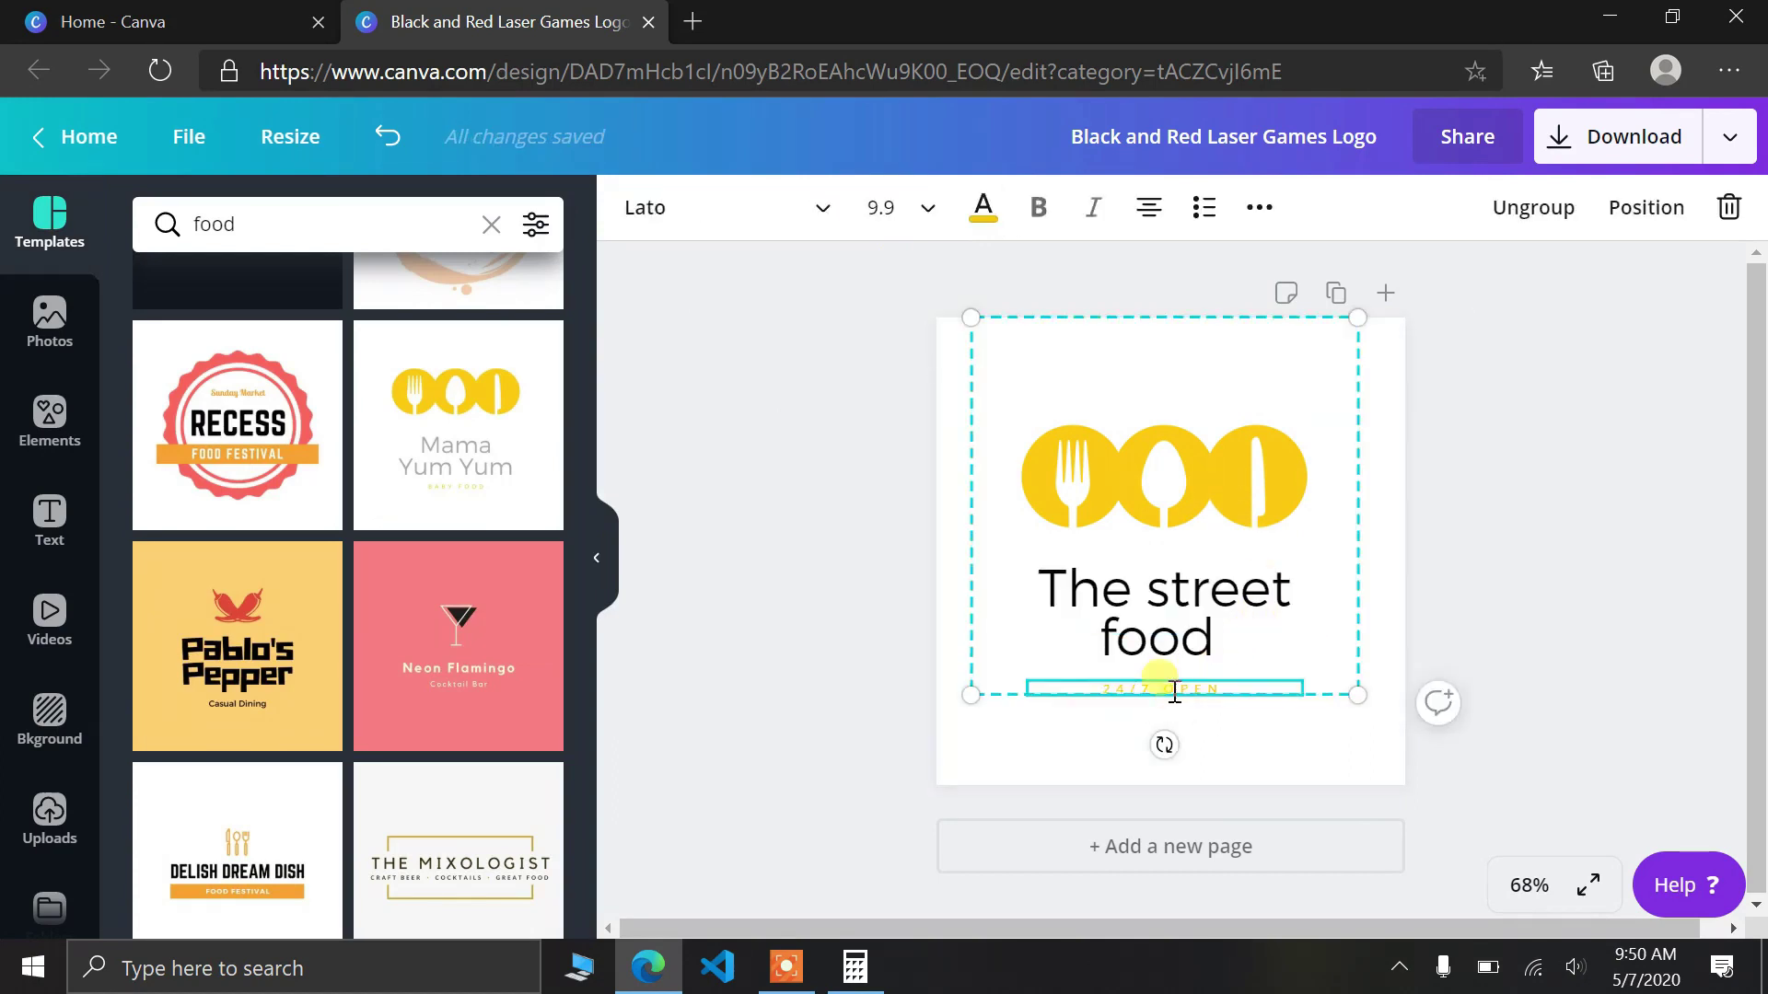
left_click(1175, 691)
left_click(992, 217)
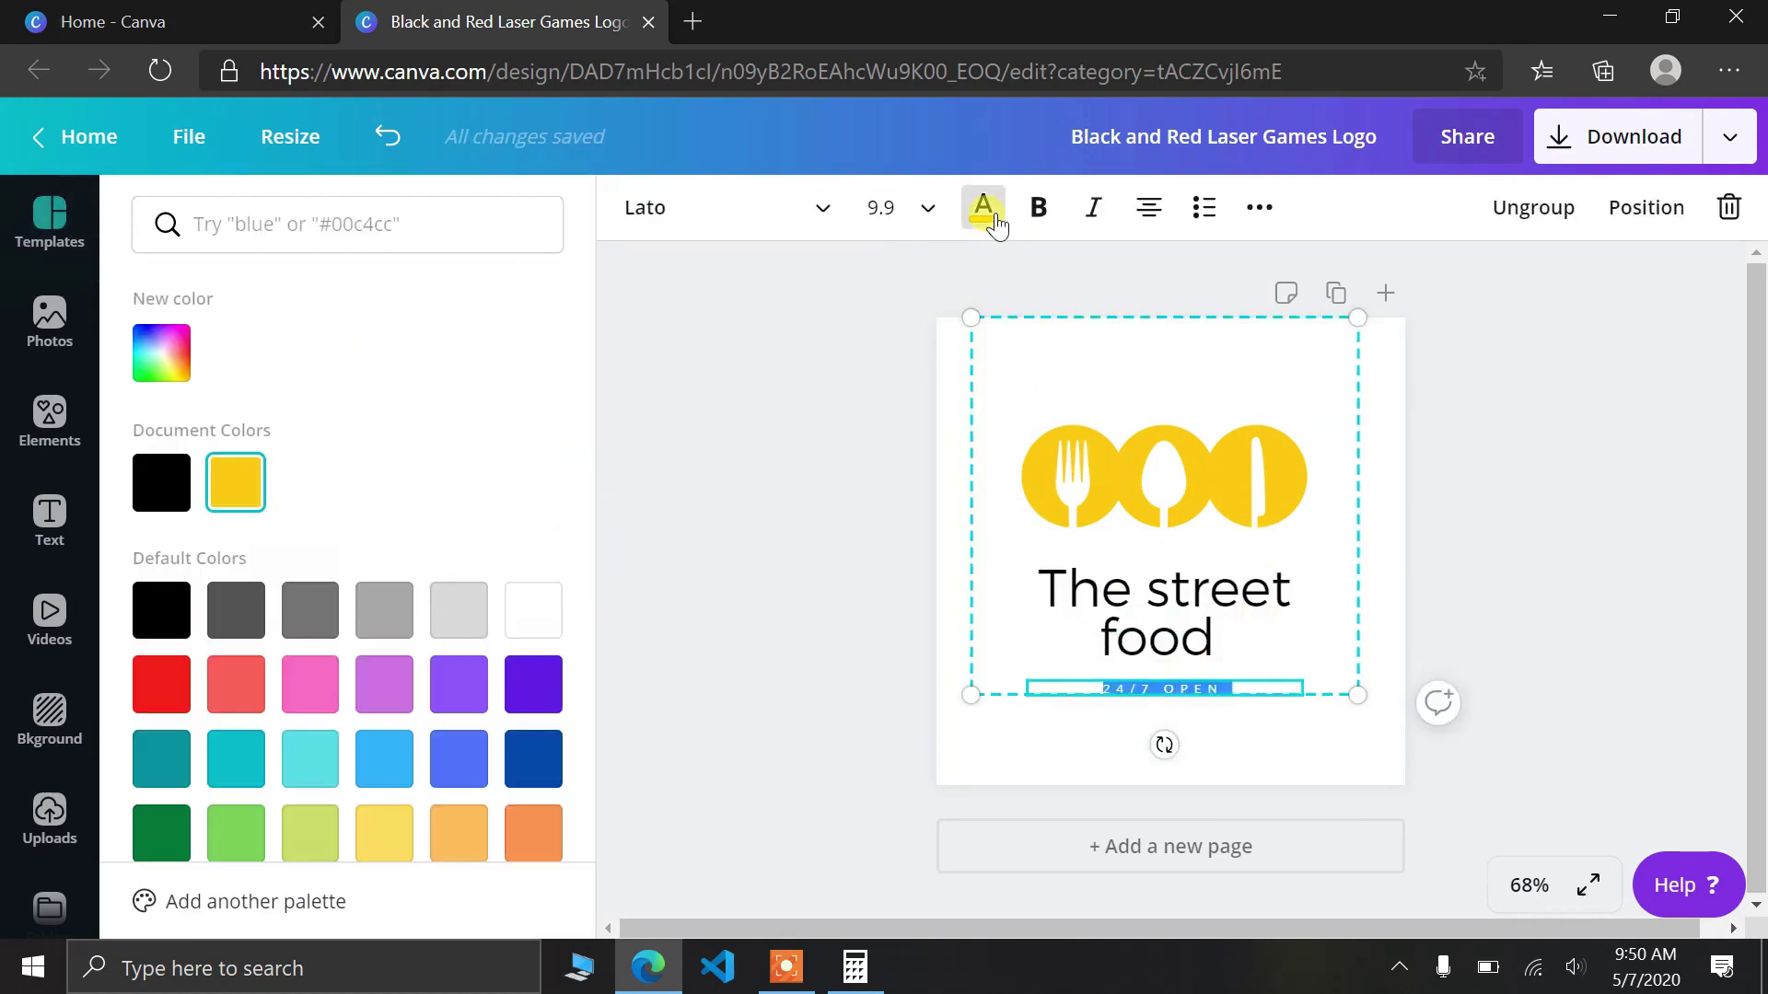
left_click(533, 764)
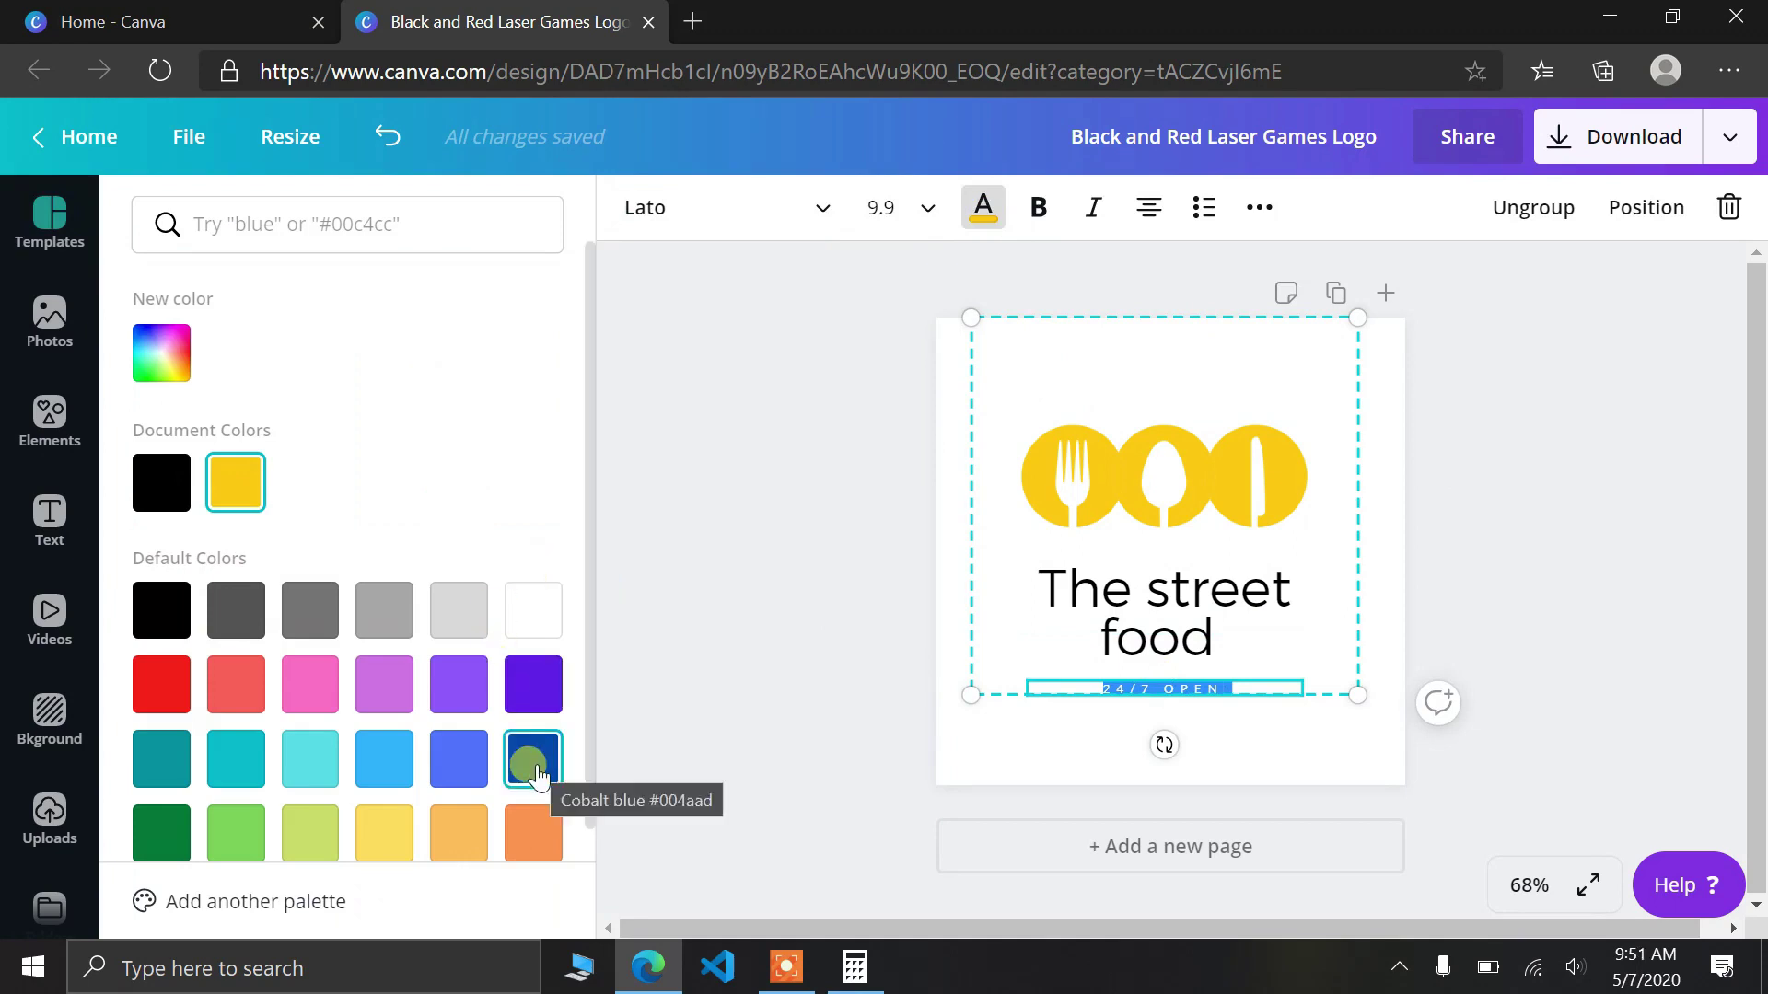
left_click(161, 684)
left_click(1008, 759)
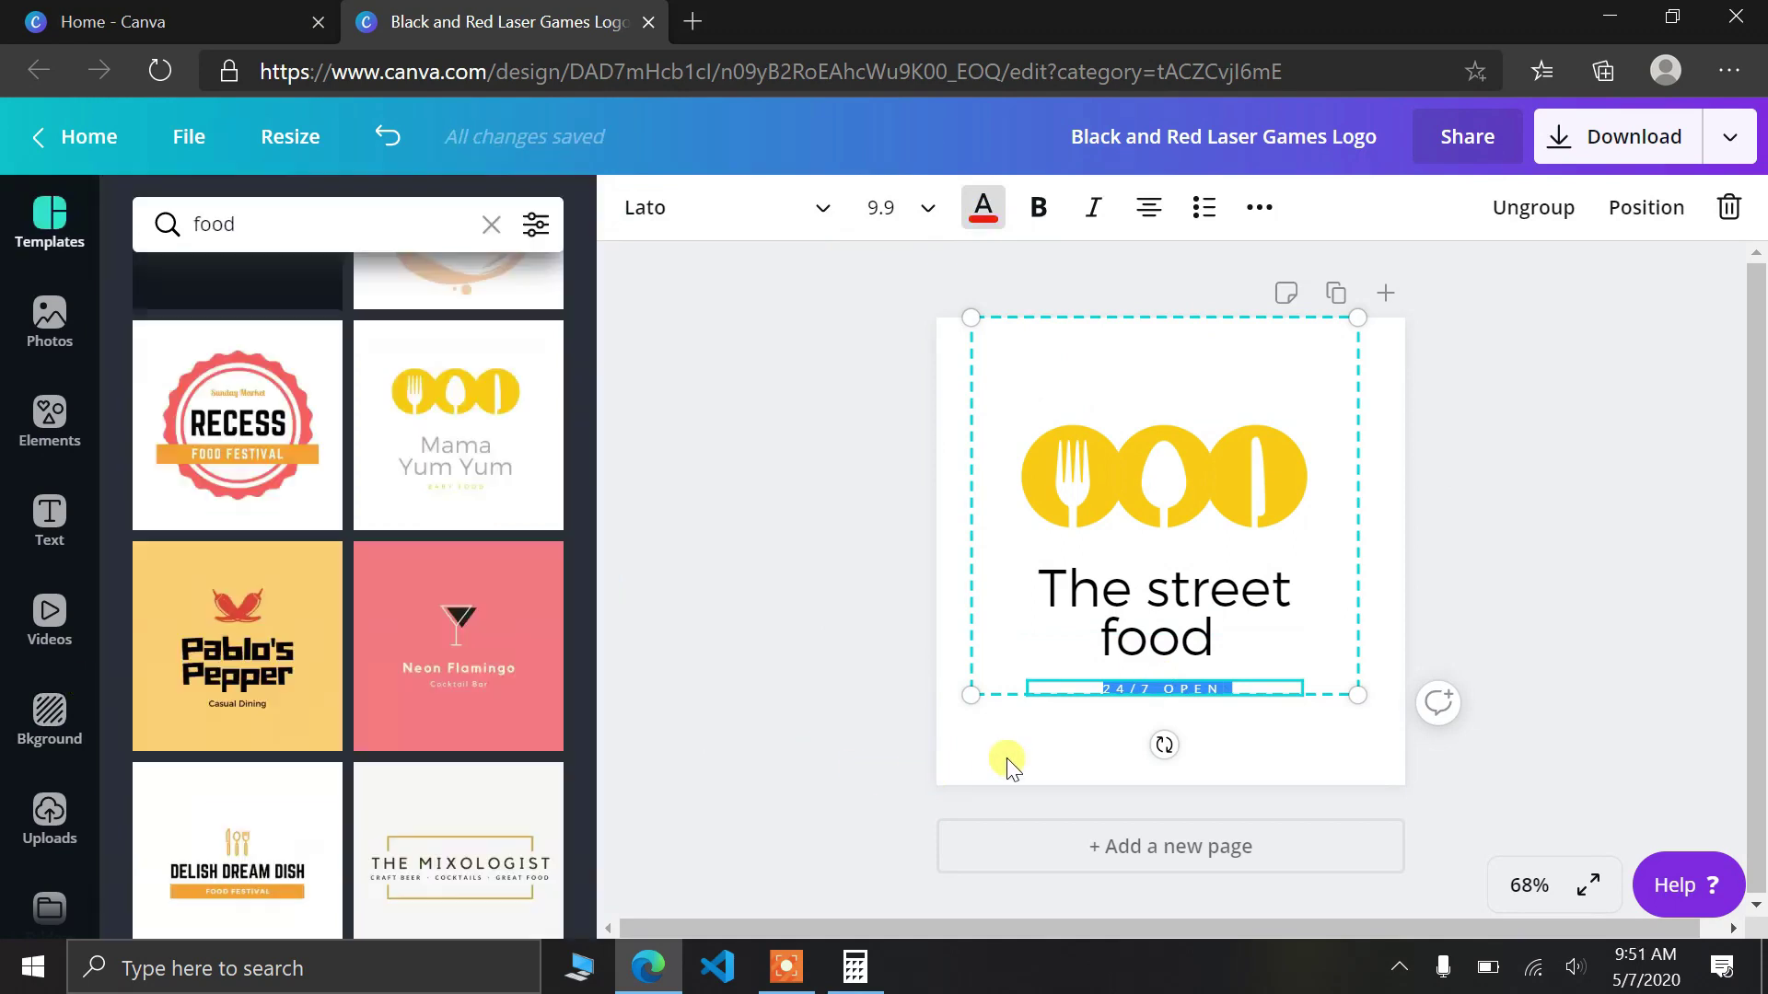
left_click(841, 672)
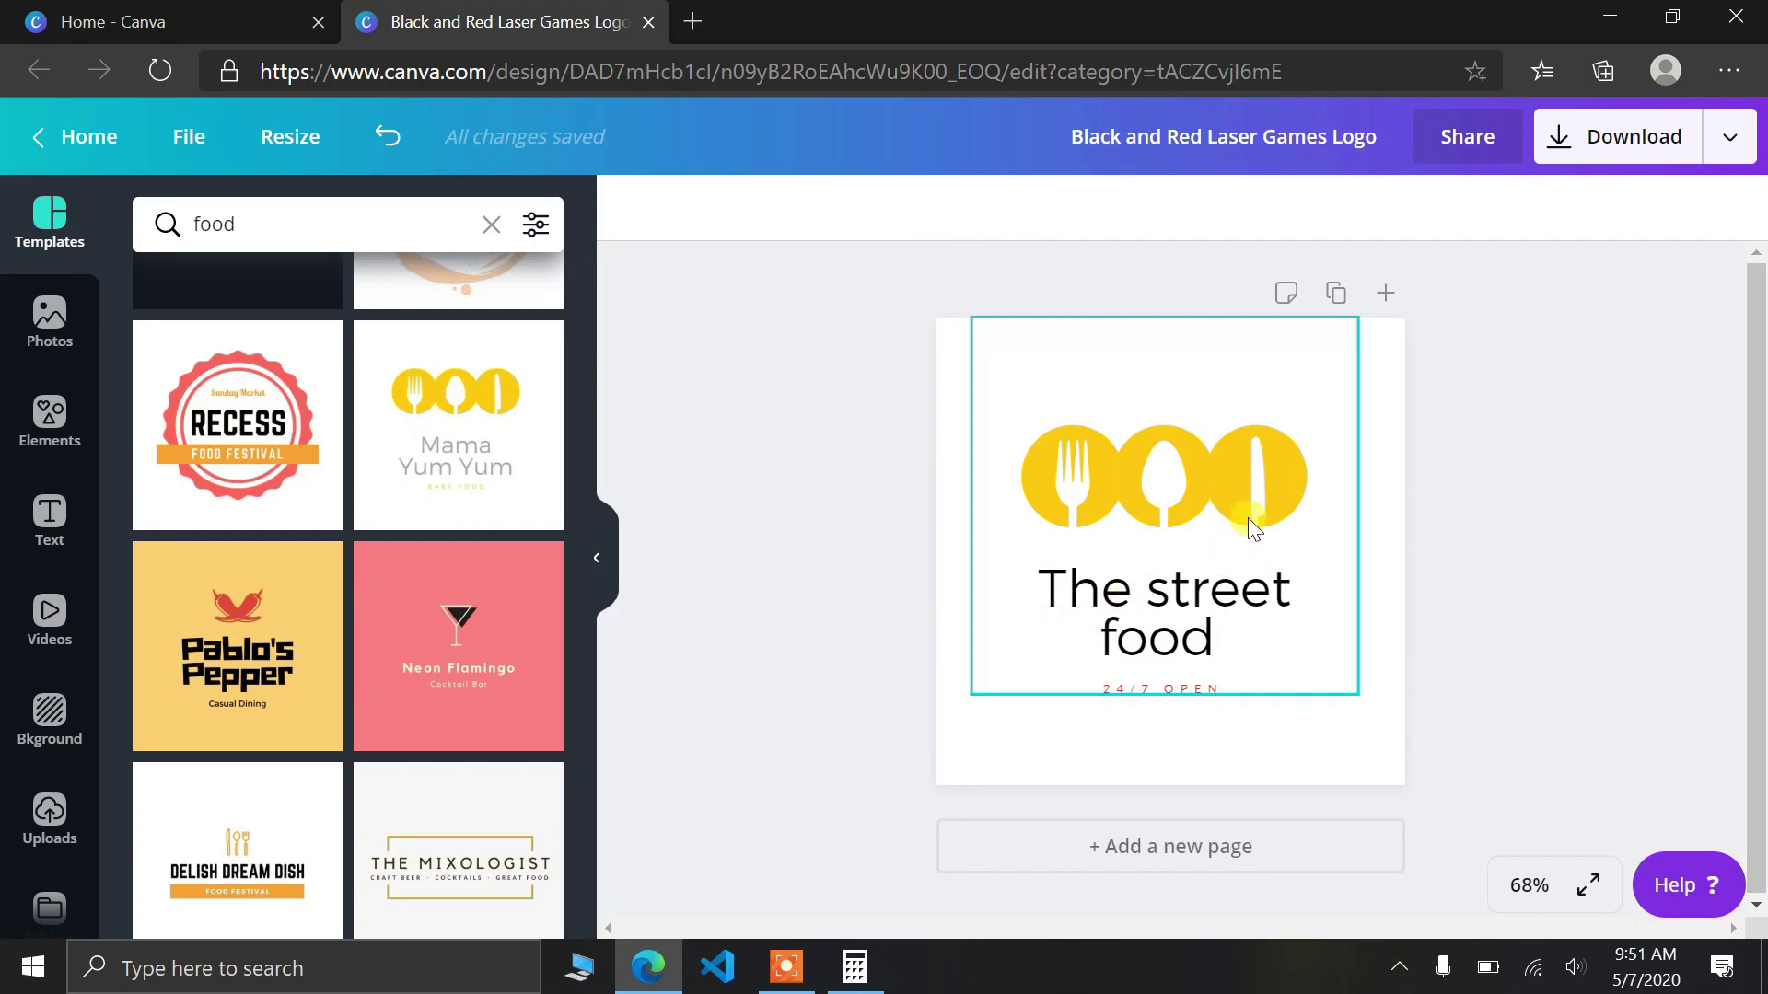
- Recolor the middle spoon circle of the cutlery graphic red, keeping the fork and knife circles yellow
left_click(1240, 478)
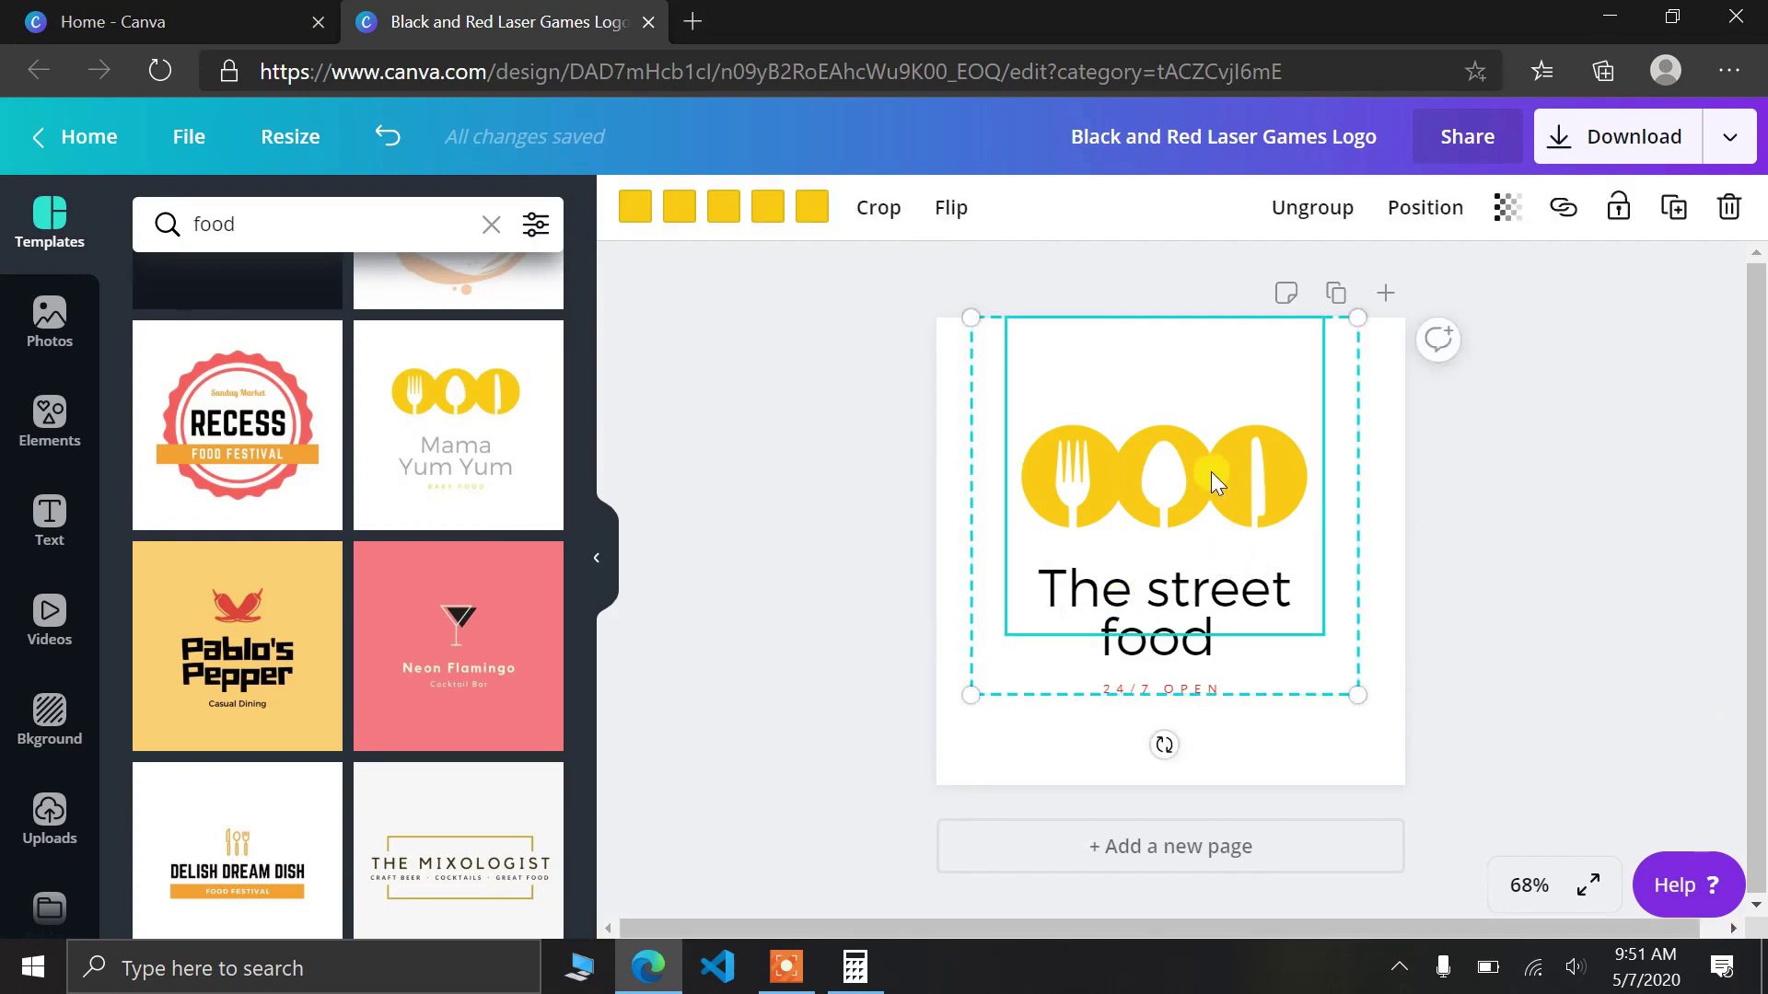
double_click(1211, 471)
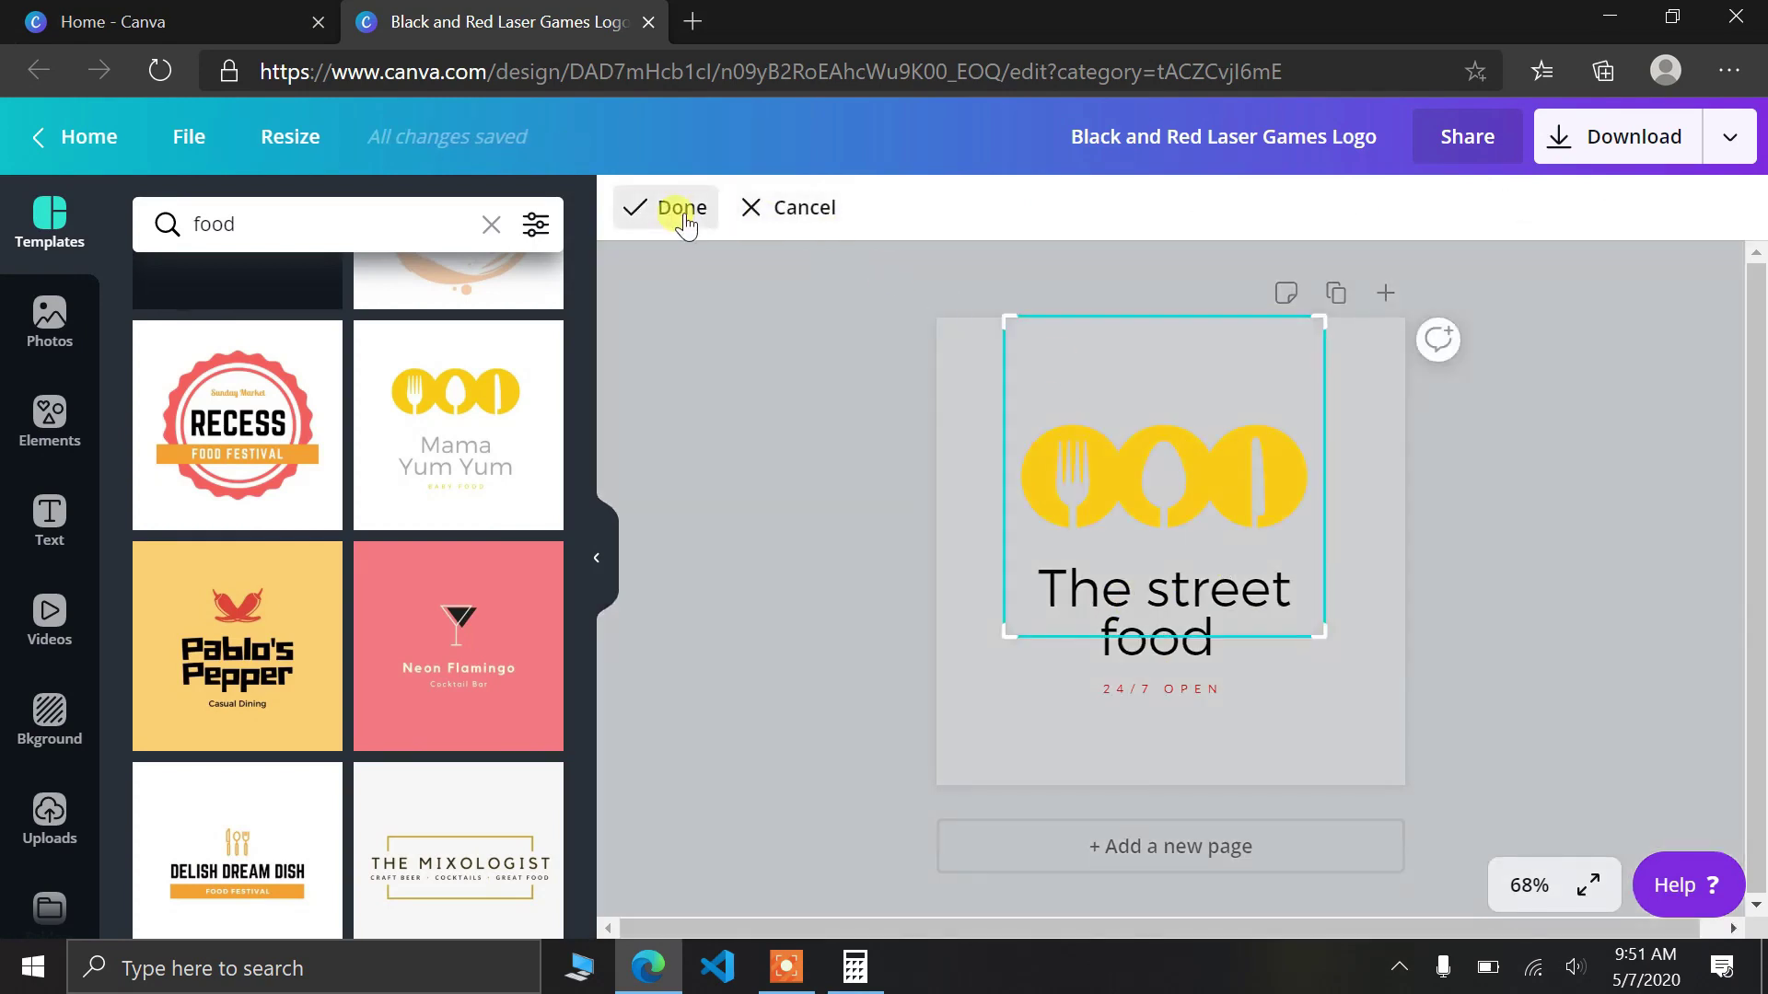
left_click(684, 220)
left_click(636, 214)
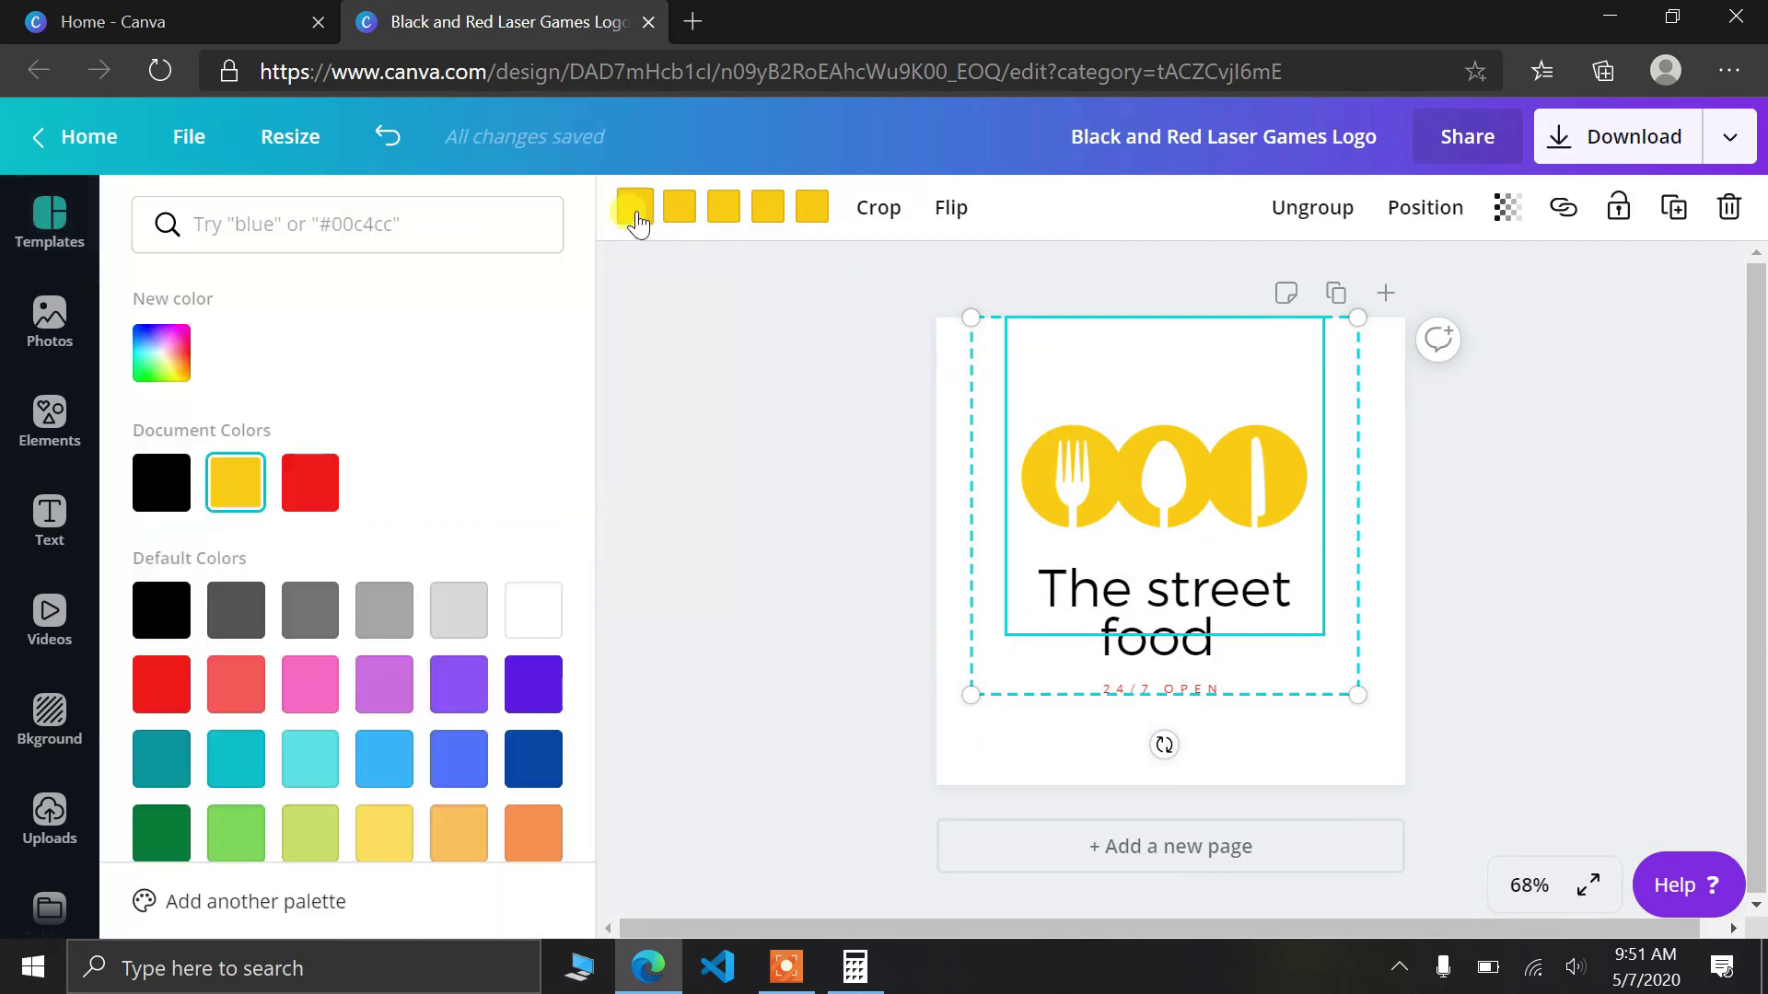
left_click(307, 483)
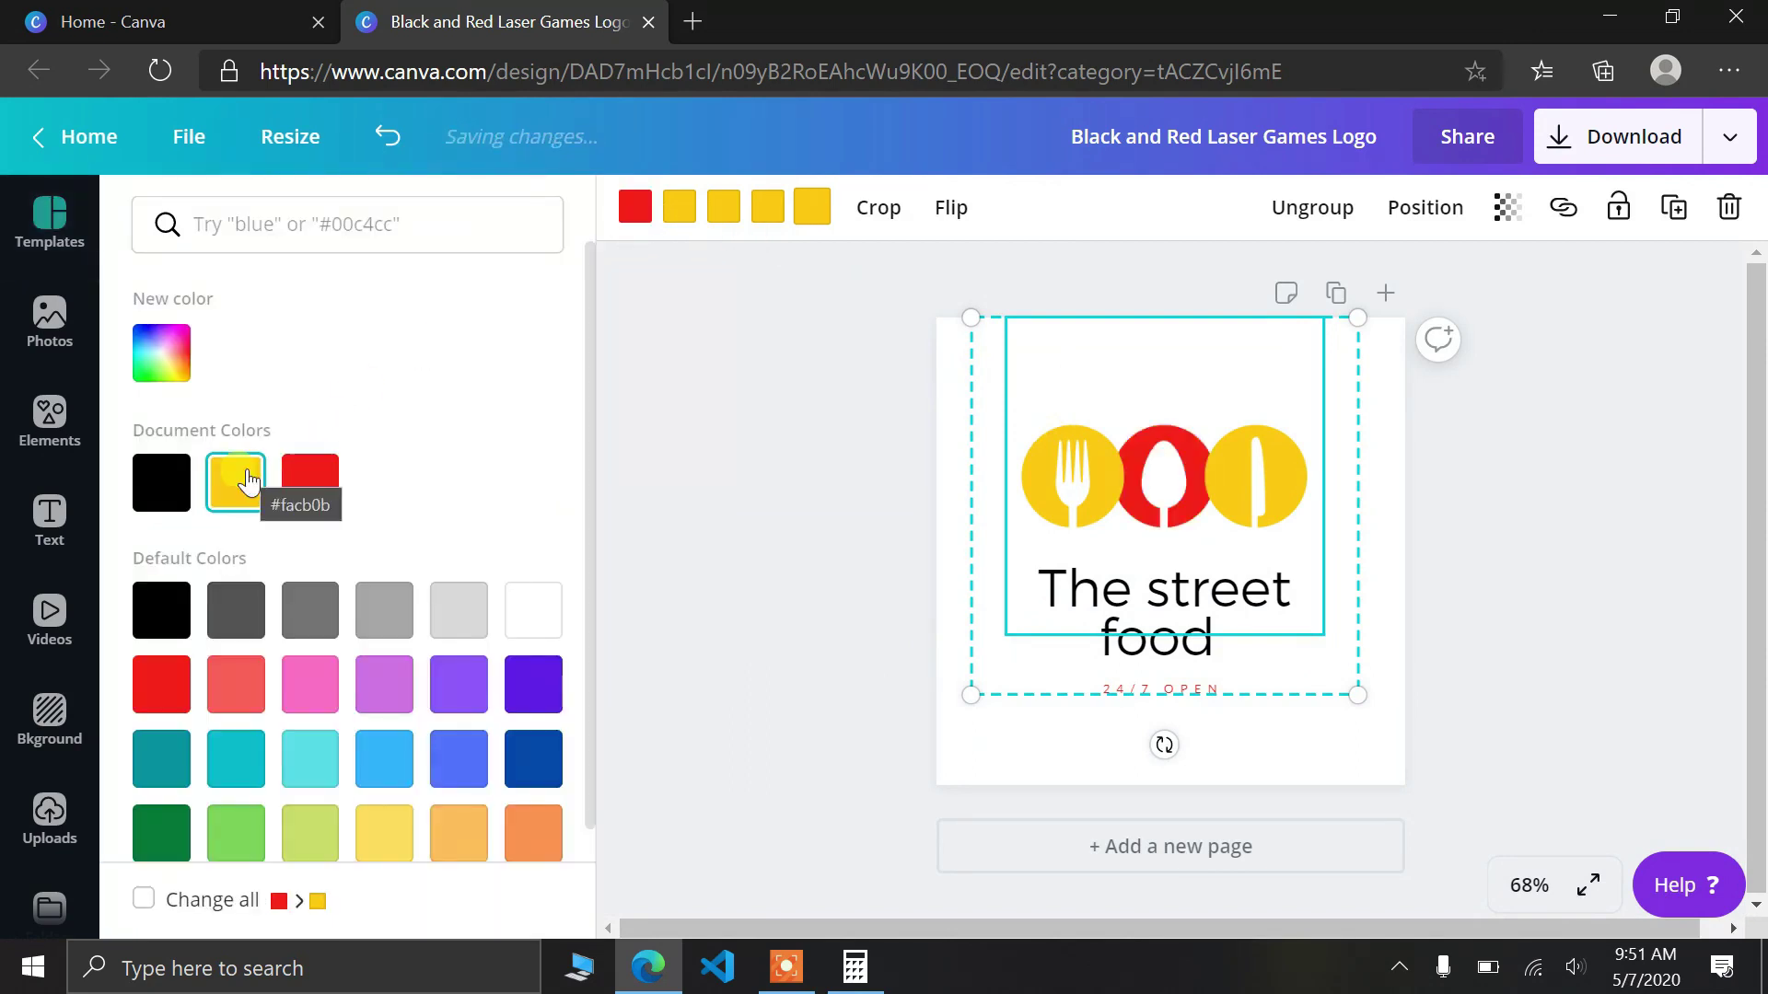
left_click(1606, 593)
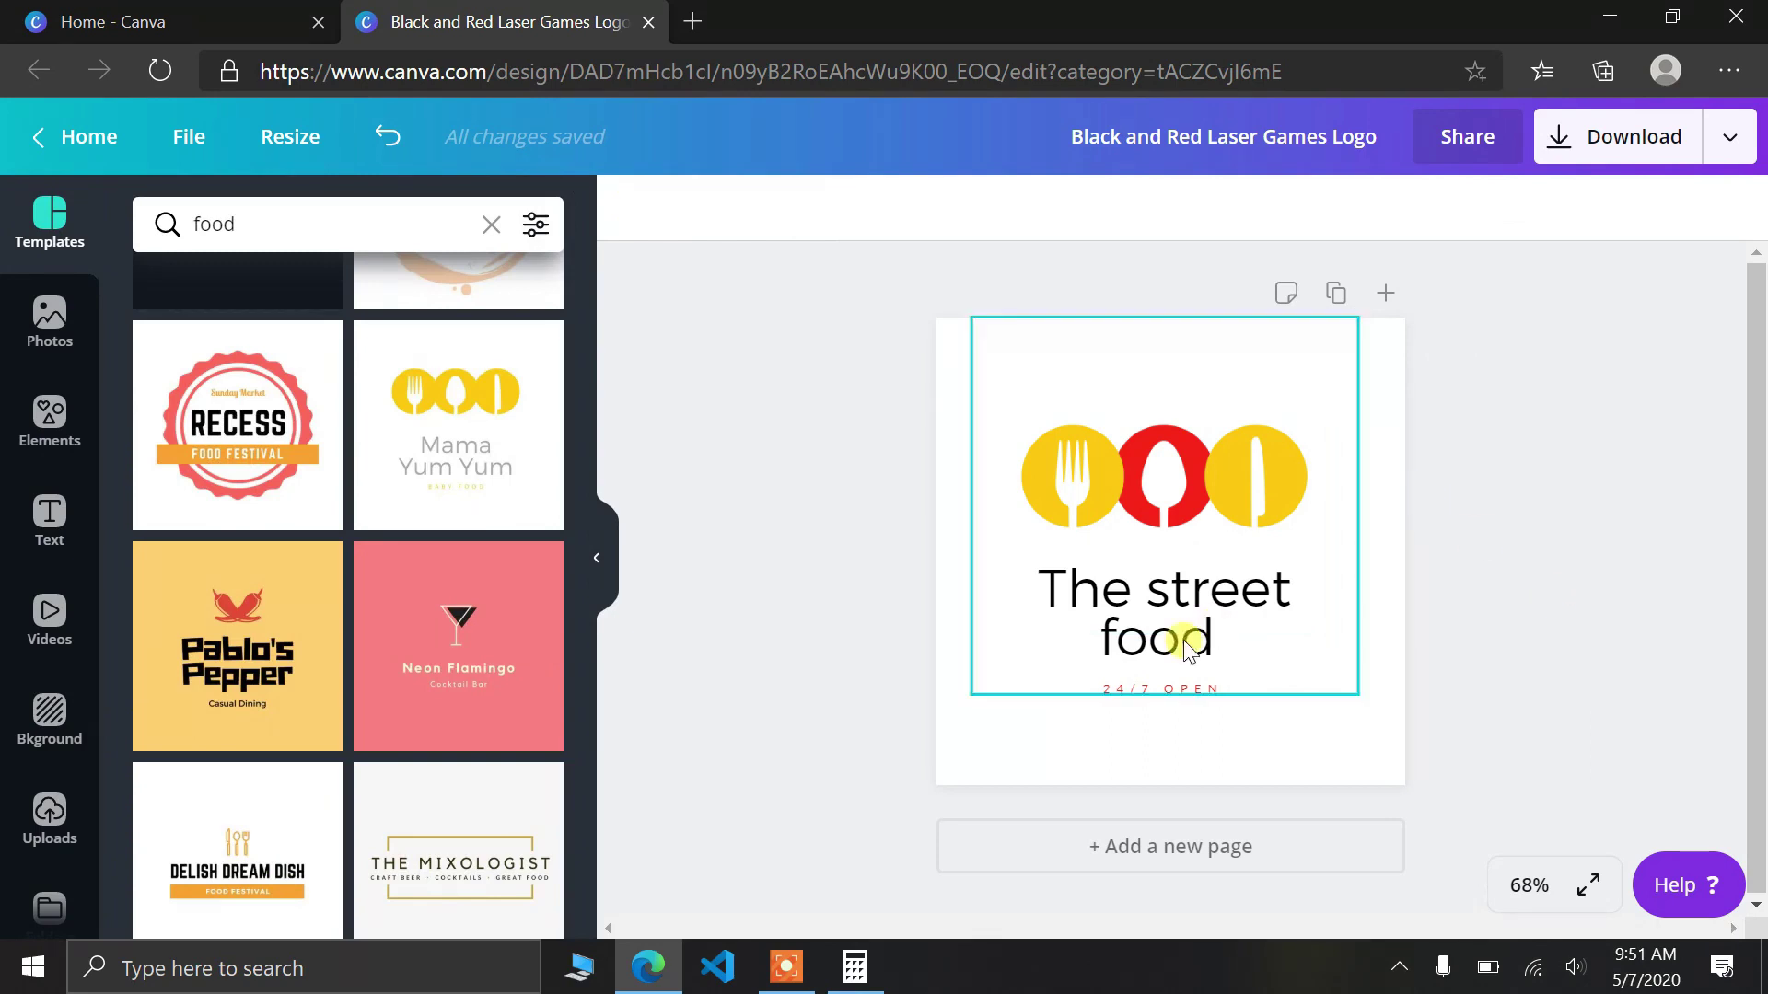
key("ctrl+z")
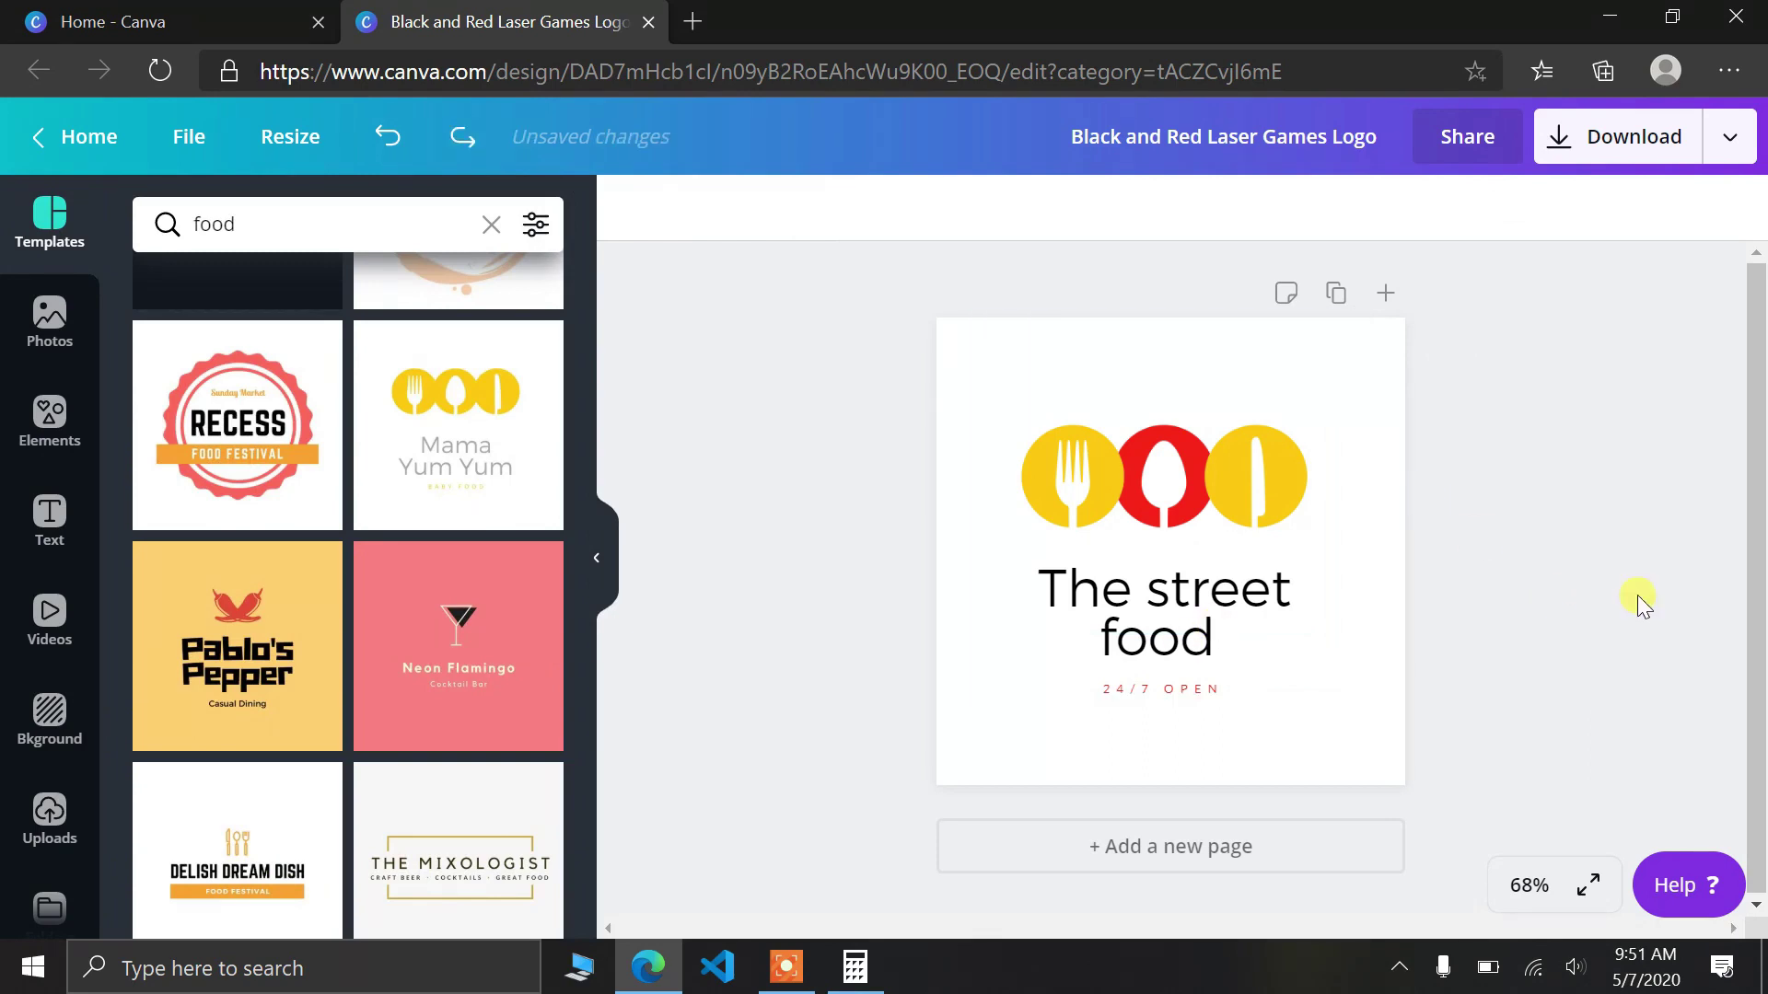
- Download the cutlery logo as a PNG with a transparent background, and check the downloaded image
left_click(1605, 147)
left_click(1439, 518)
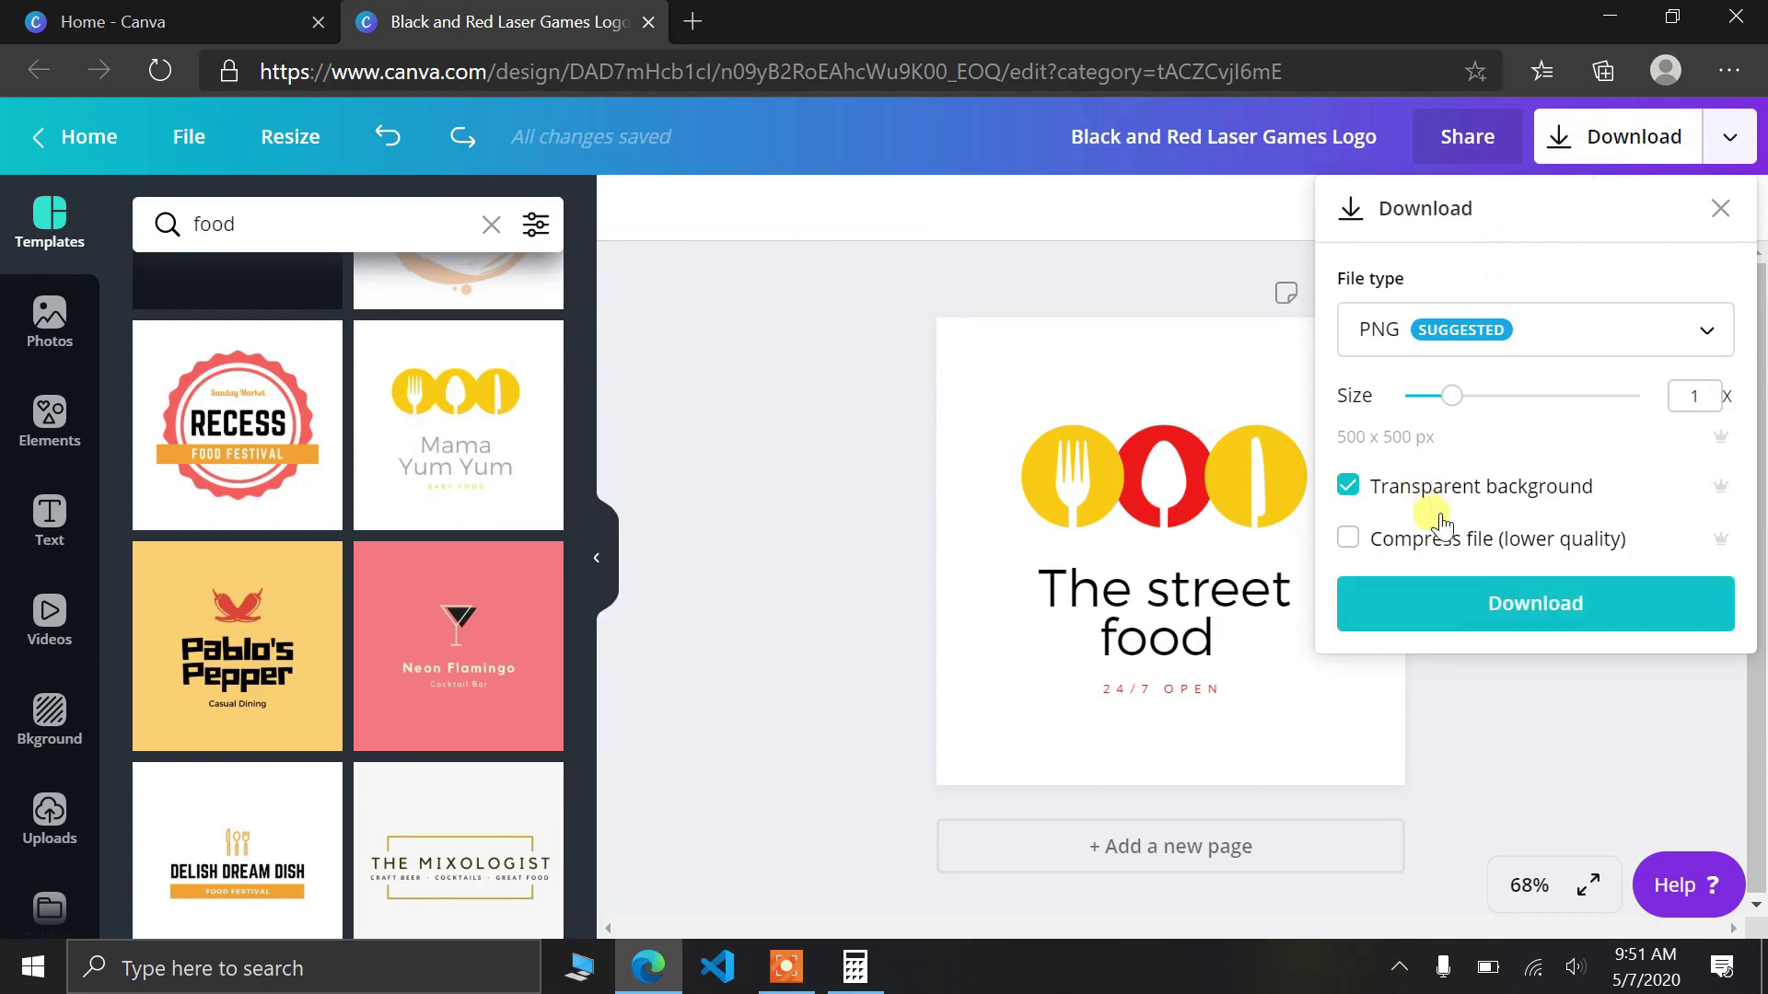
left_click(1446, 598)
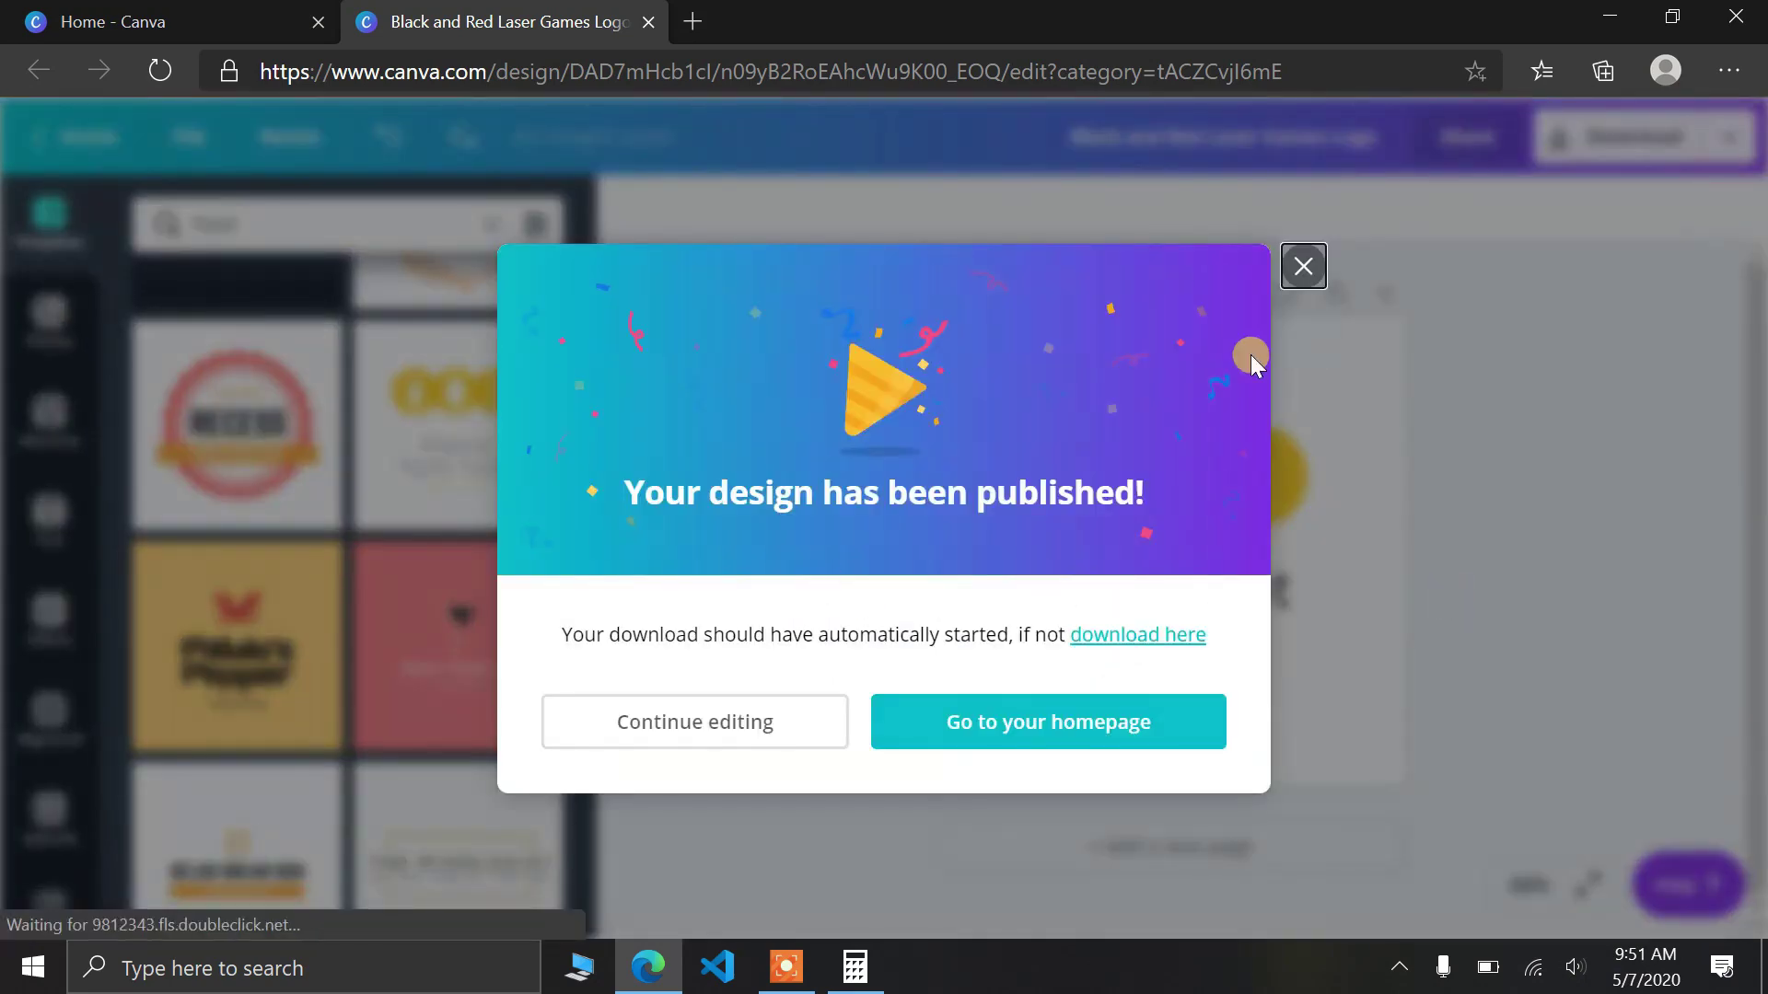
left_click(1304, 267)
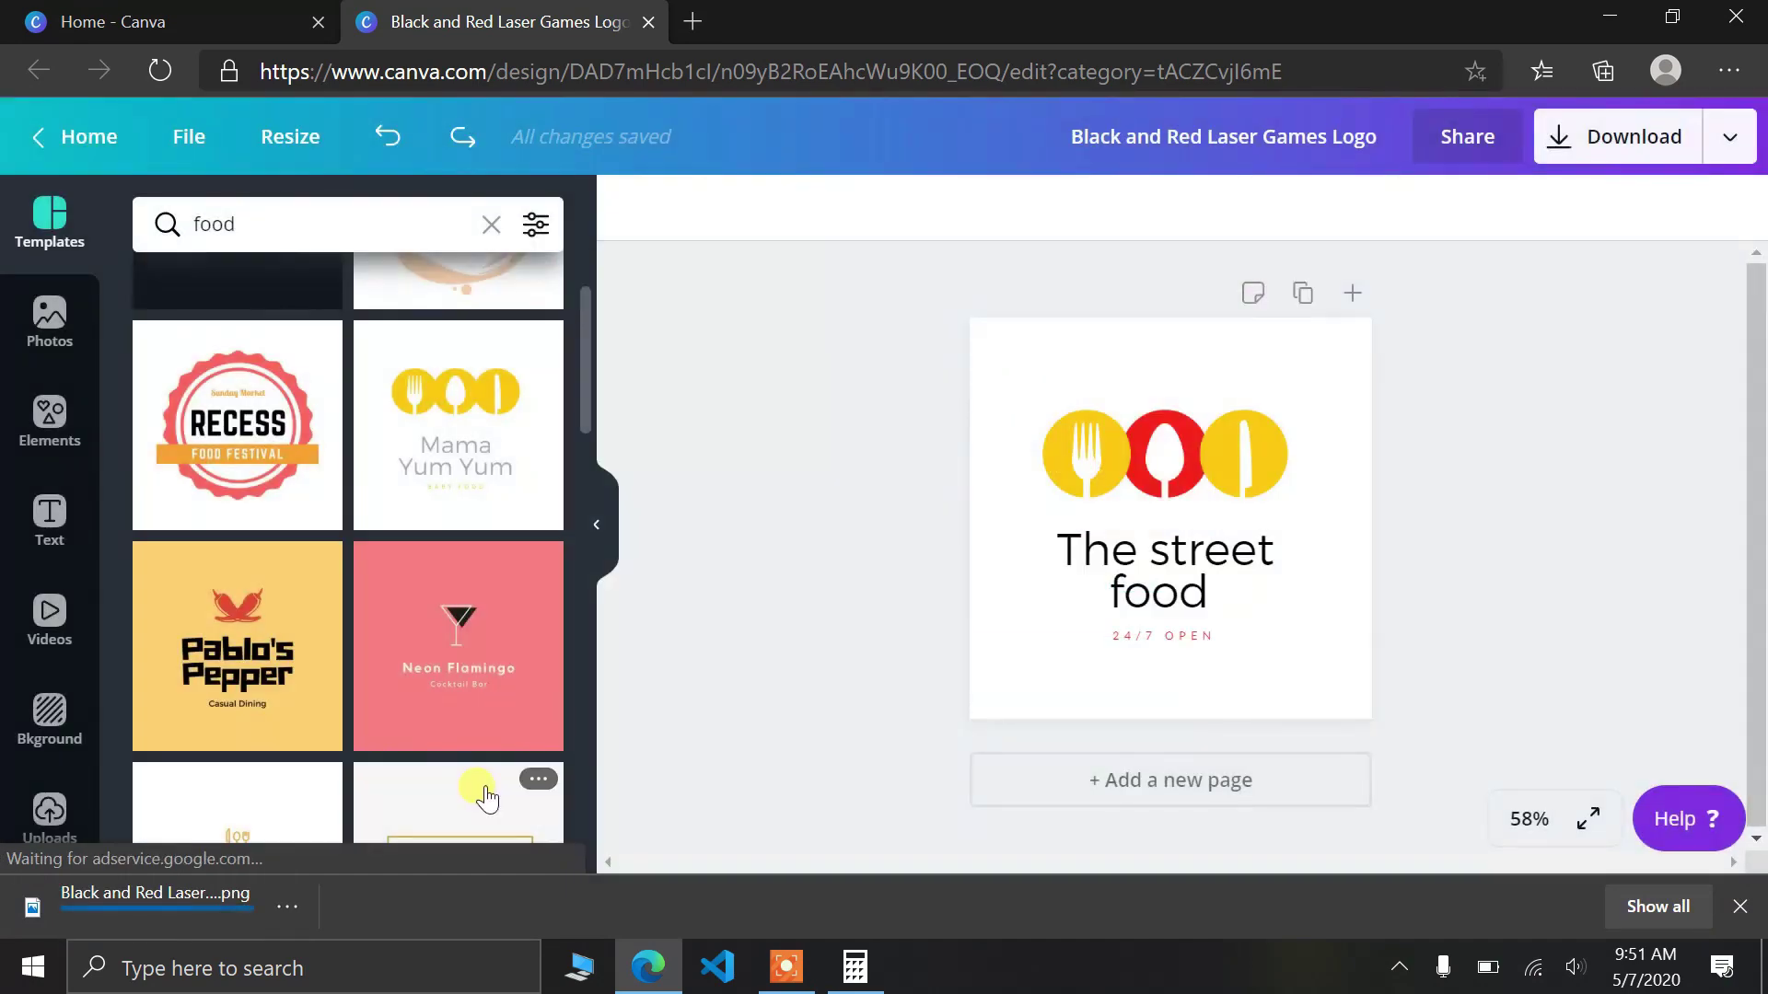
left_click(223, 898)
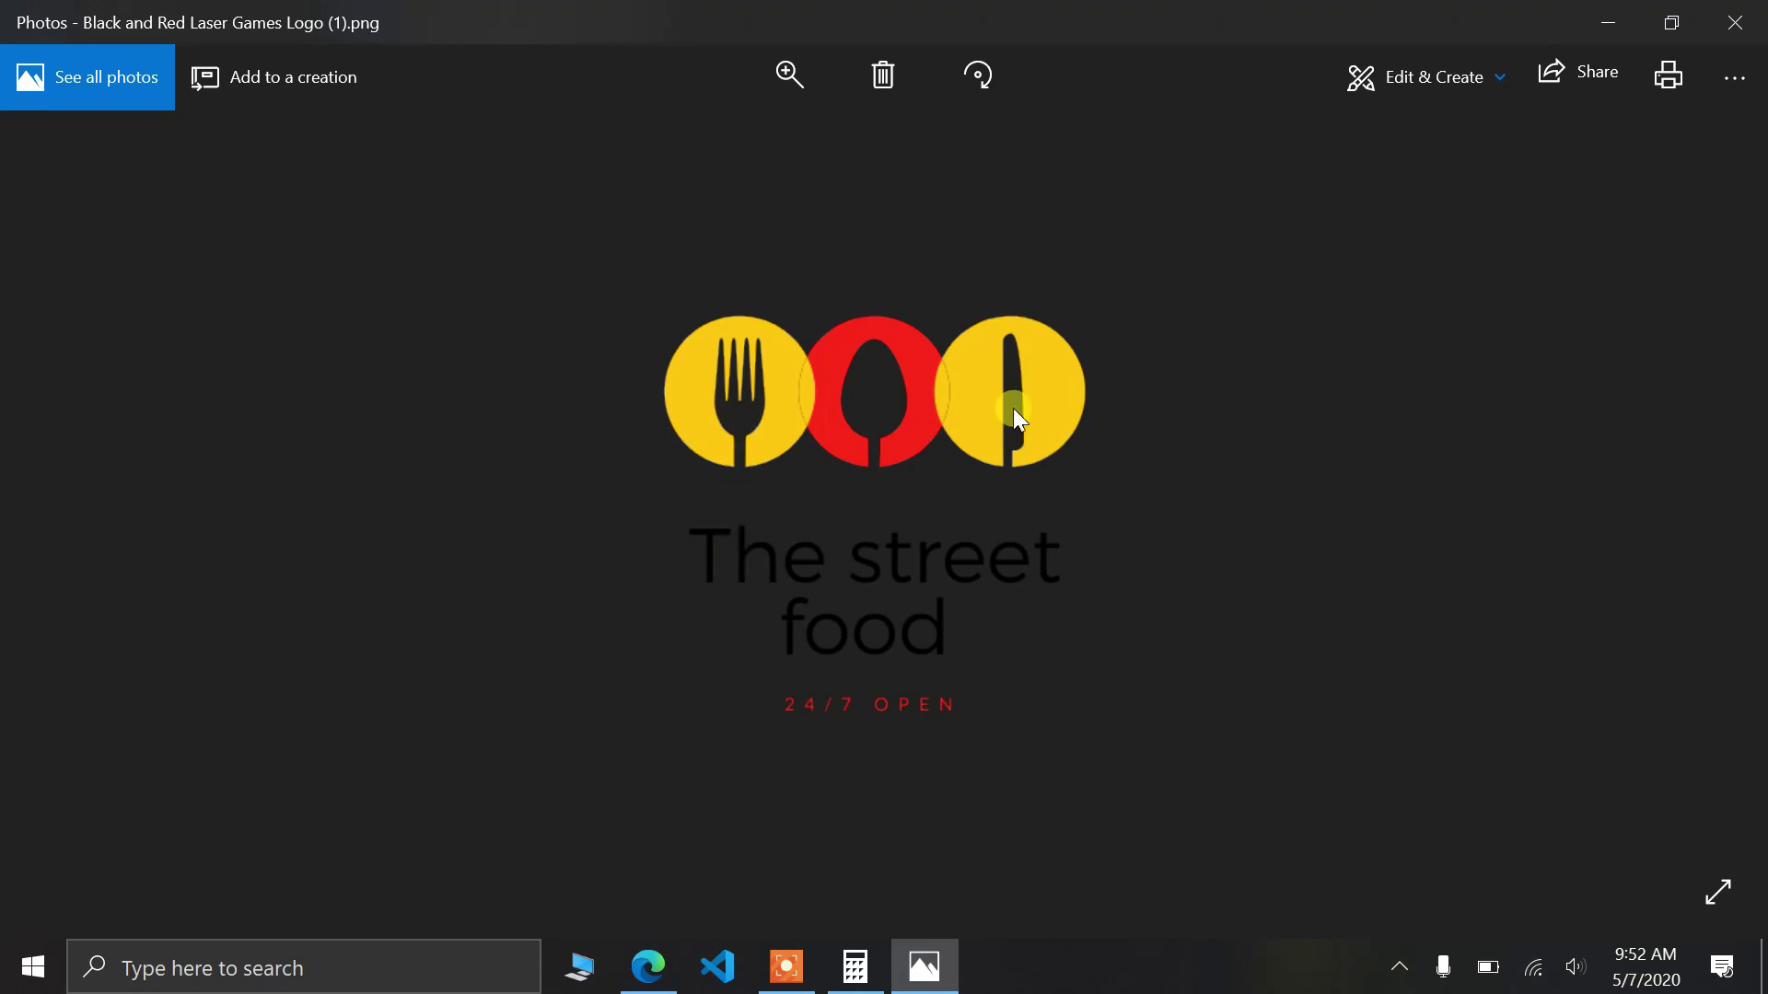
left_click(1735, 22)
- Download the cutlery logo as a PNG without the transparent background, inspect the downloaded image, and close the publishing message
left_click(1600, 156)
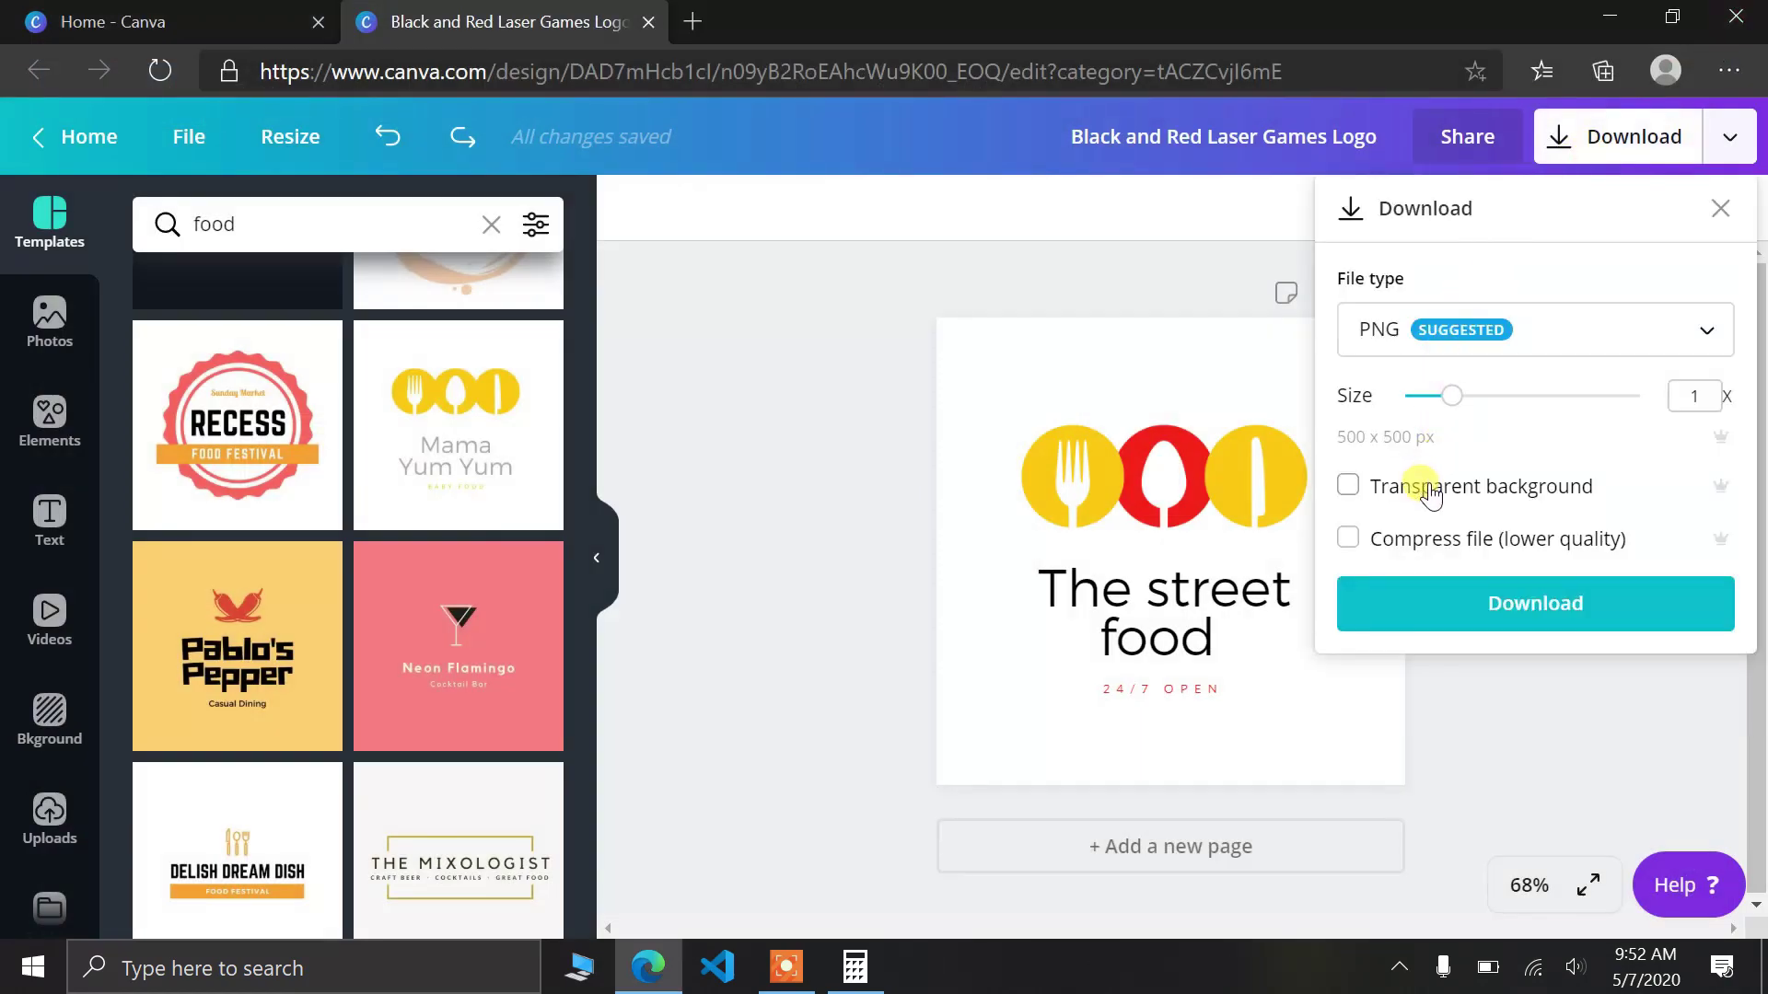
left_click(1453, 599)
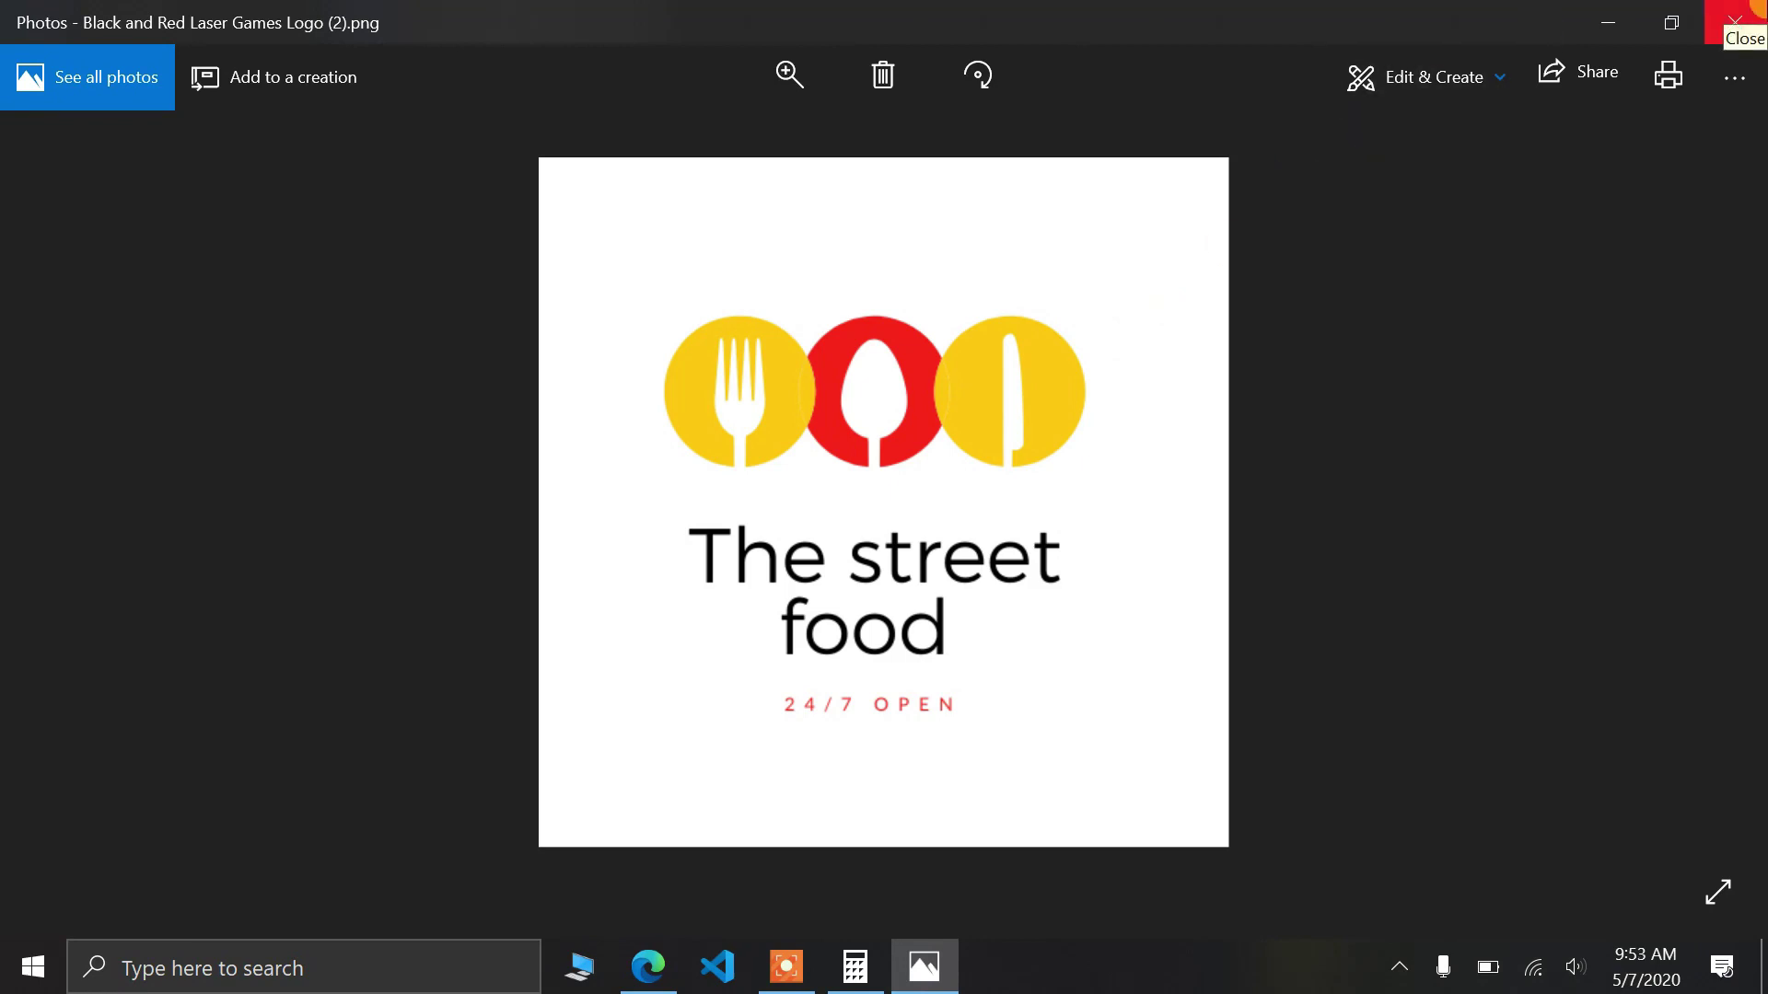
scroll(1079, 465, "up", 4)
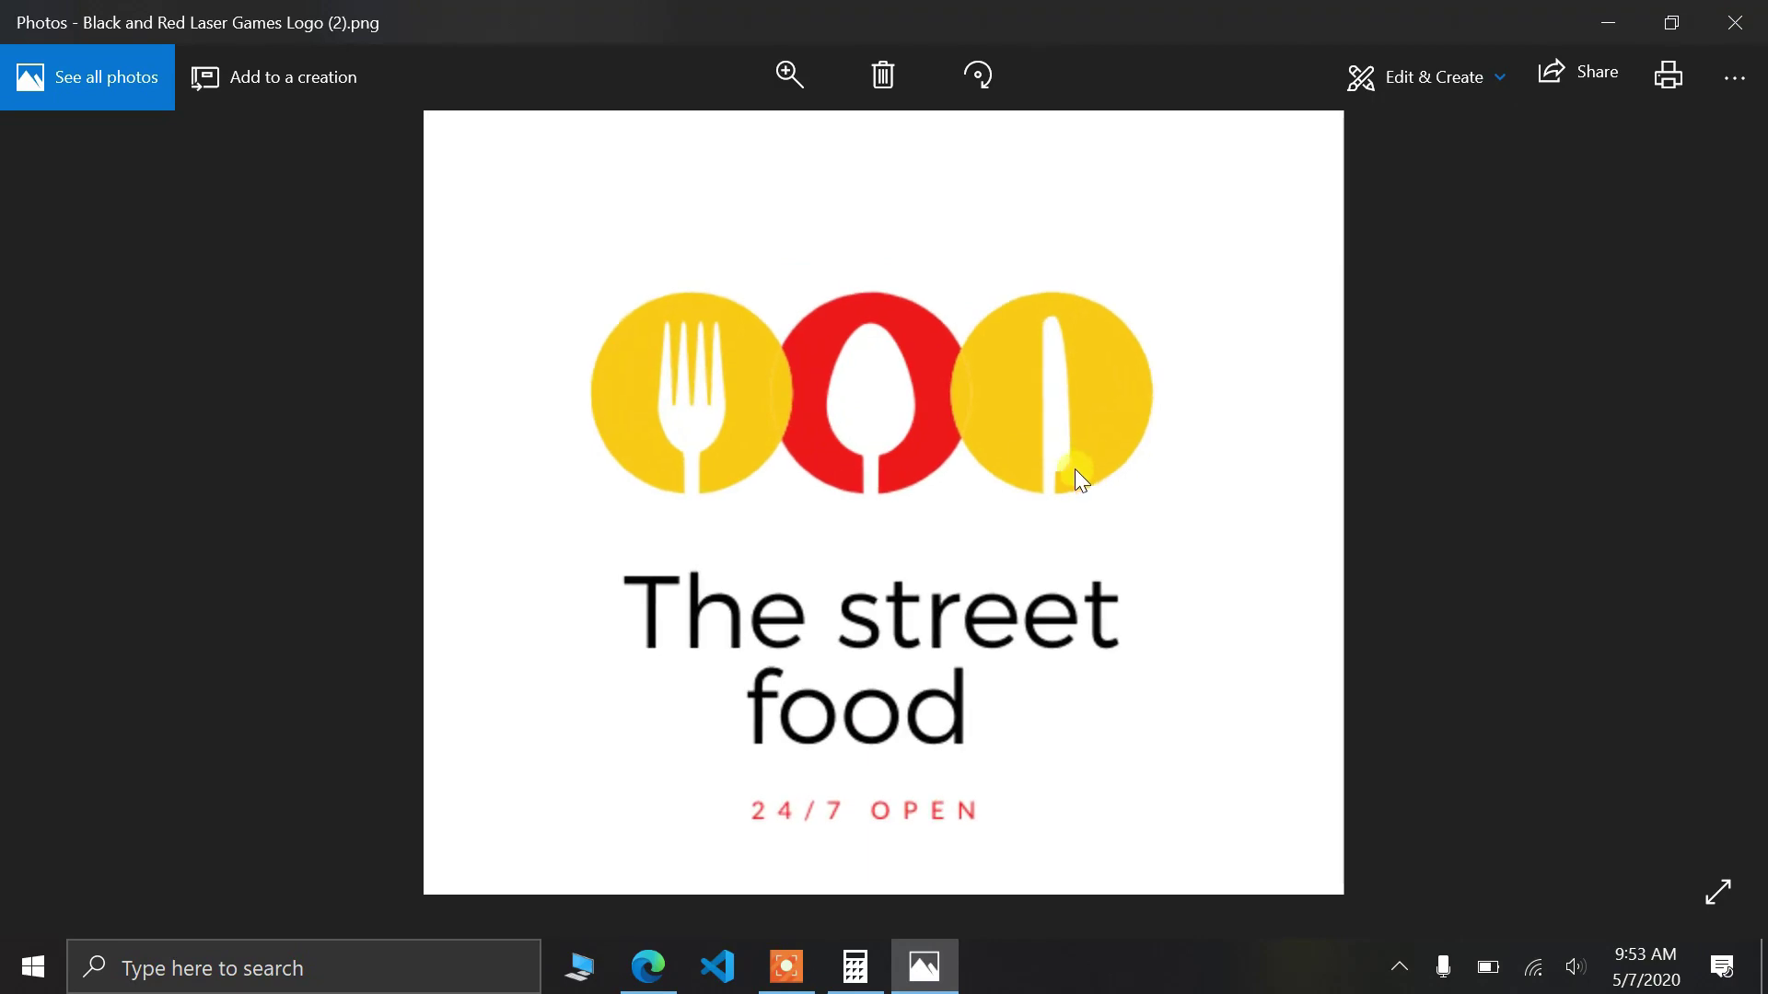
scroll(912, 452, "down", 3)
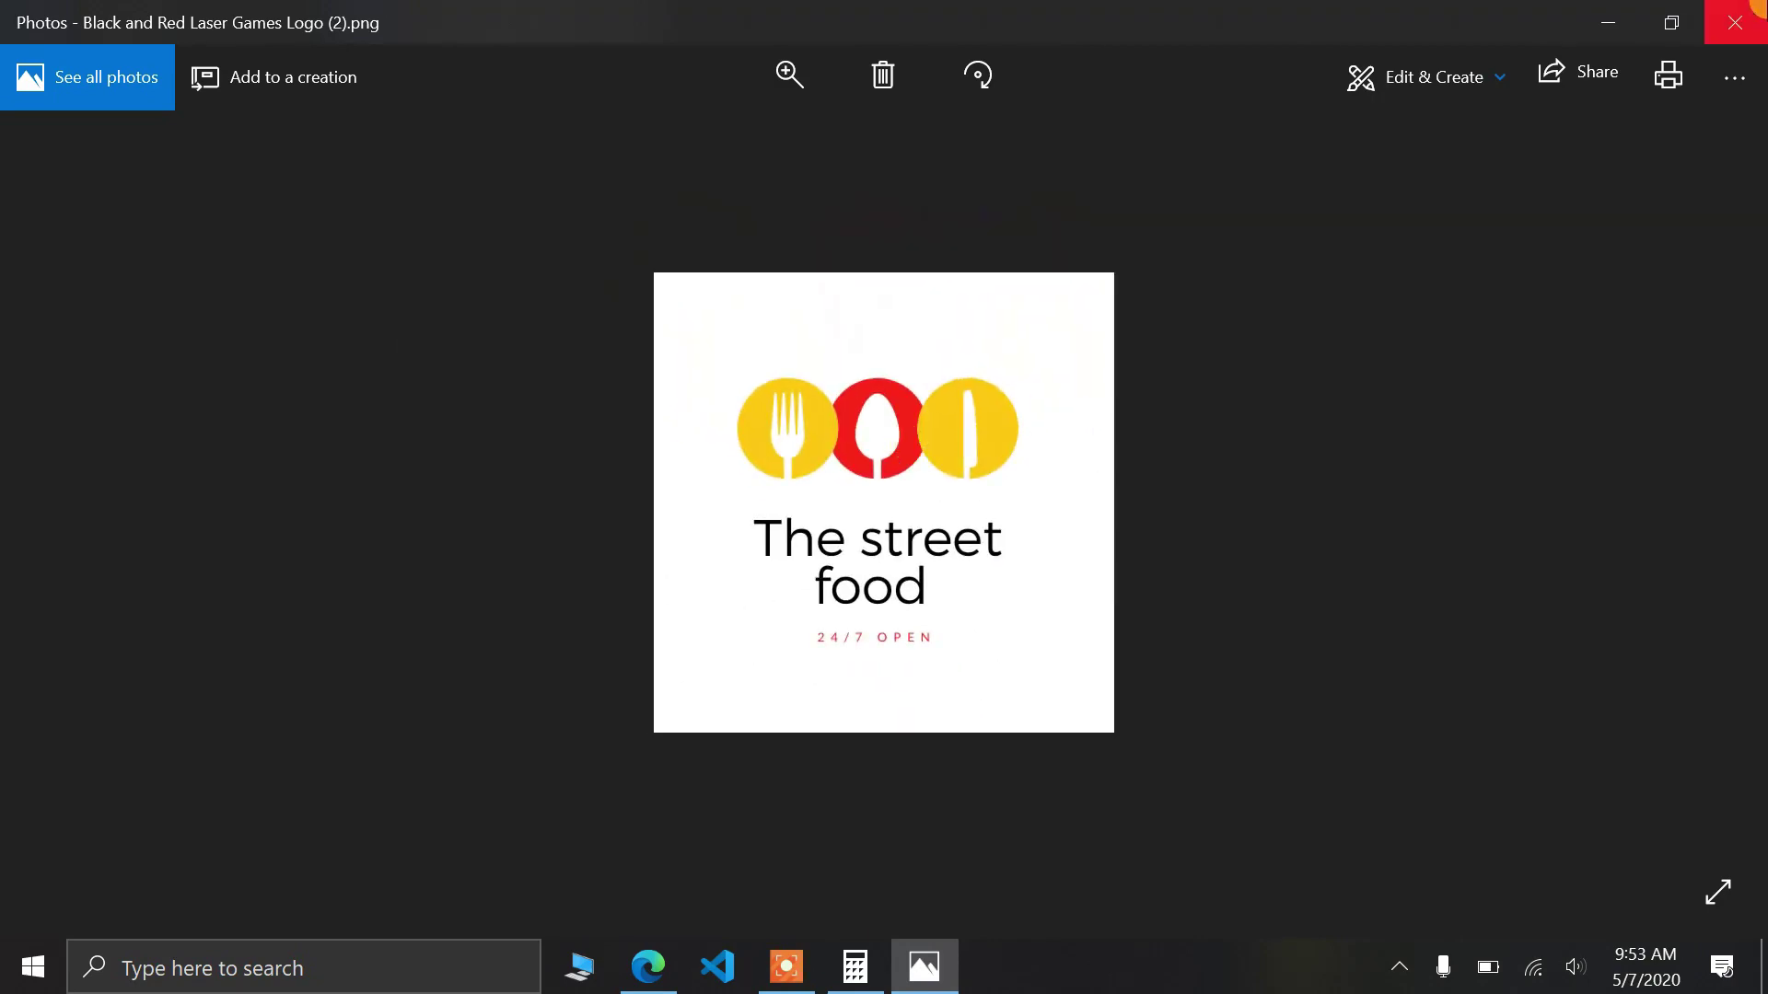
key("alt+Tab")
left_click(1306, 268)
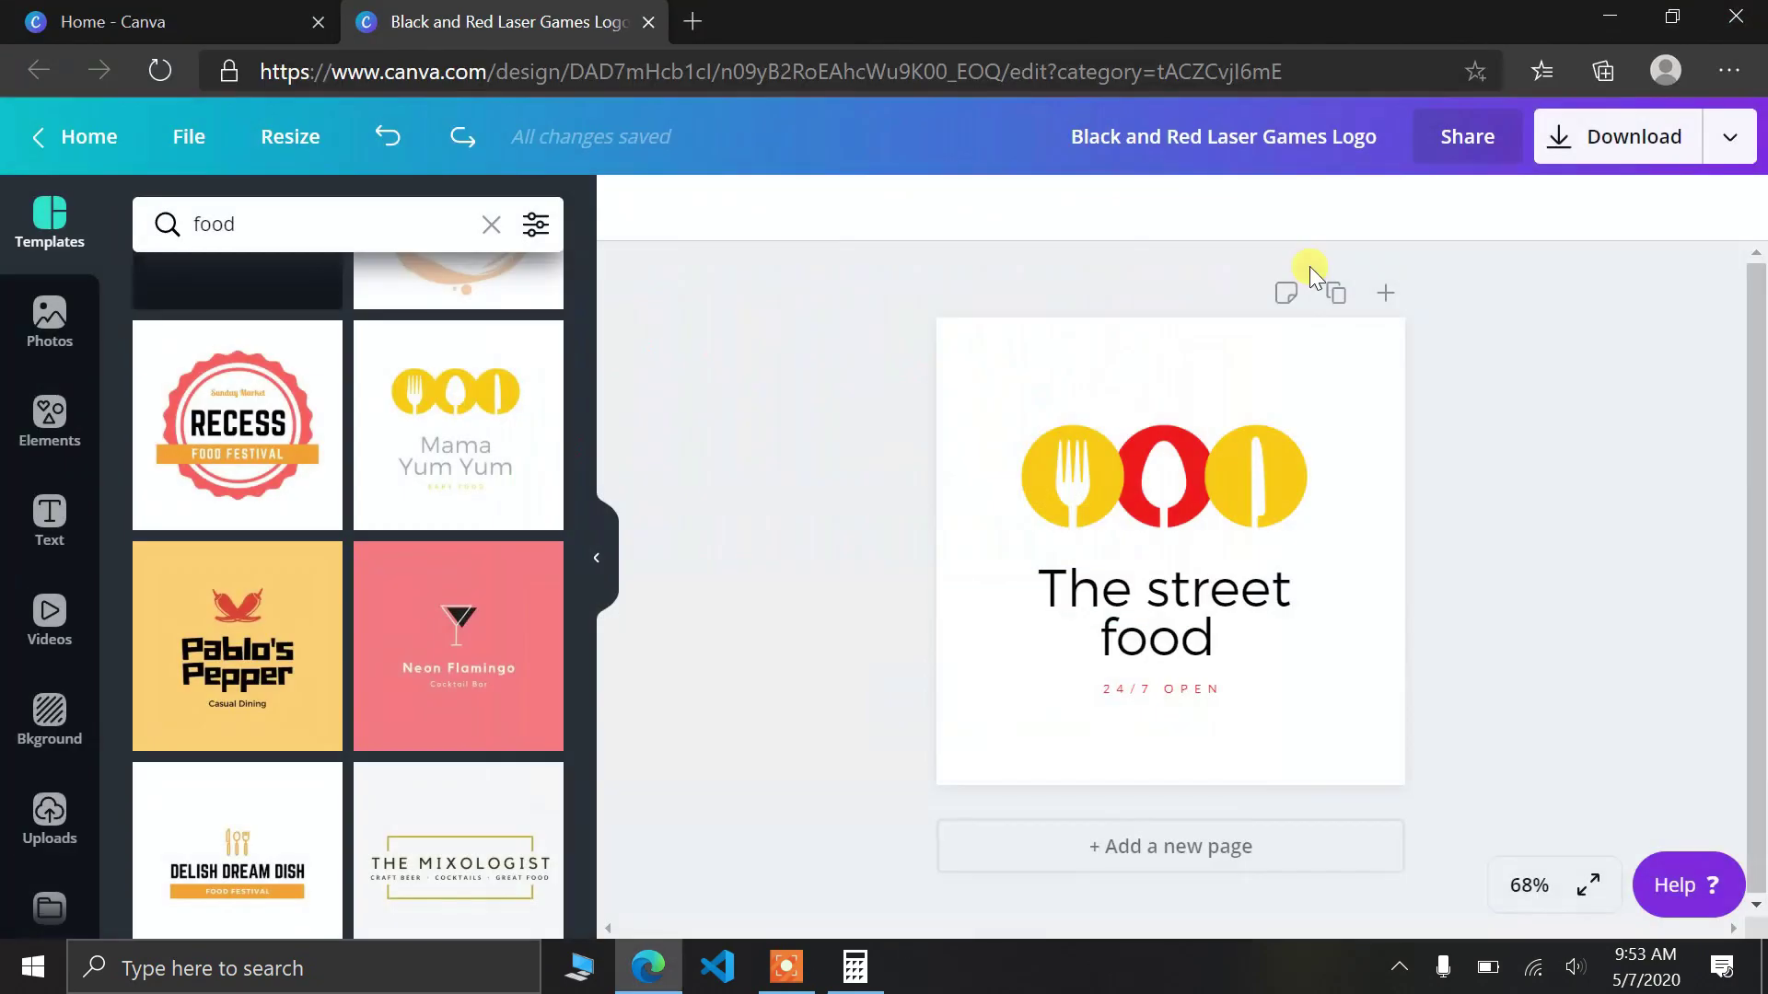